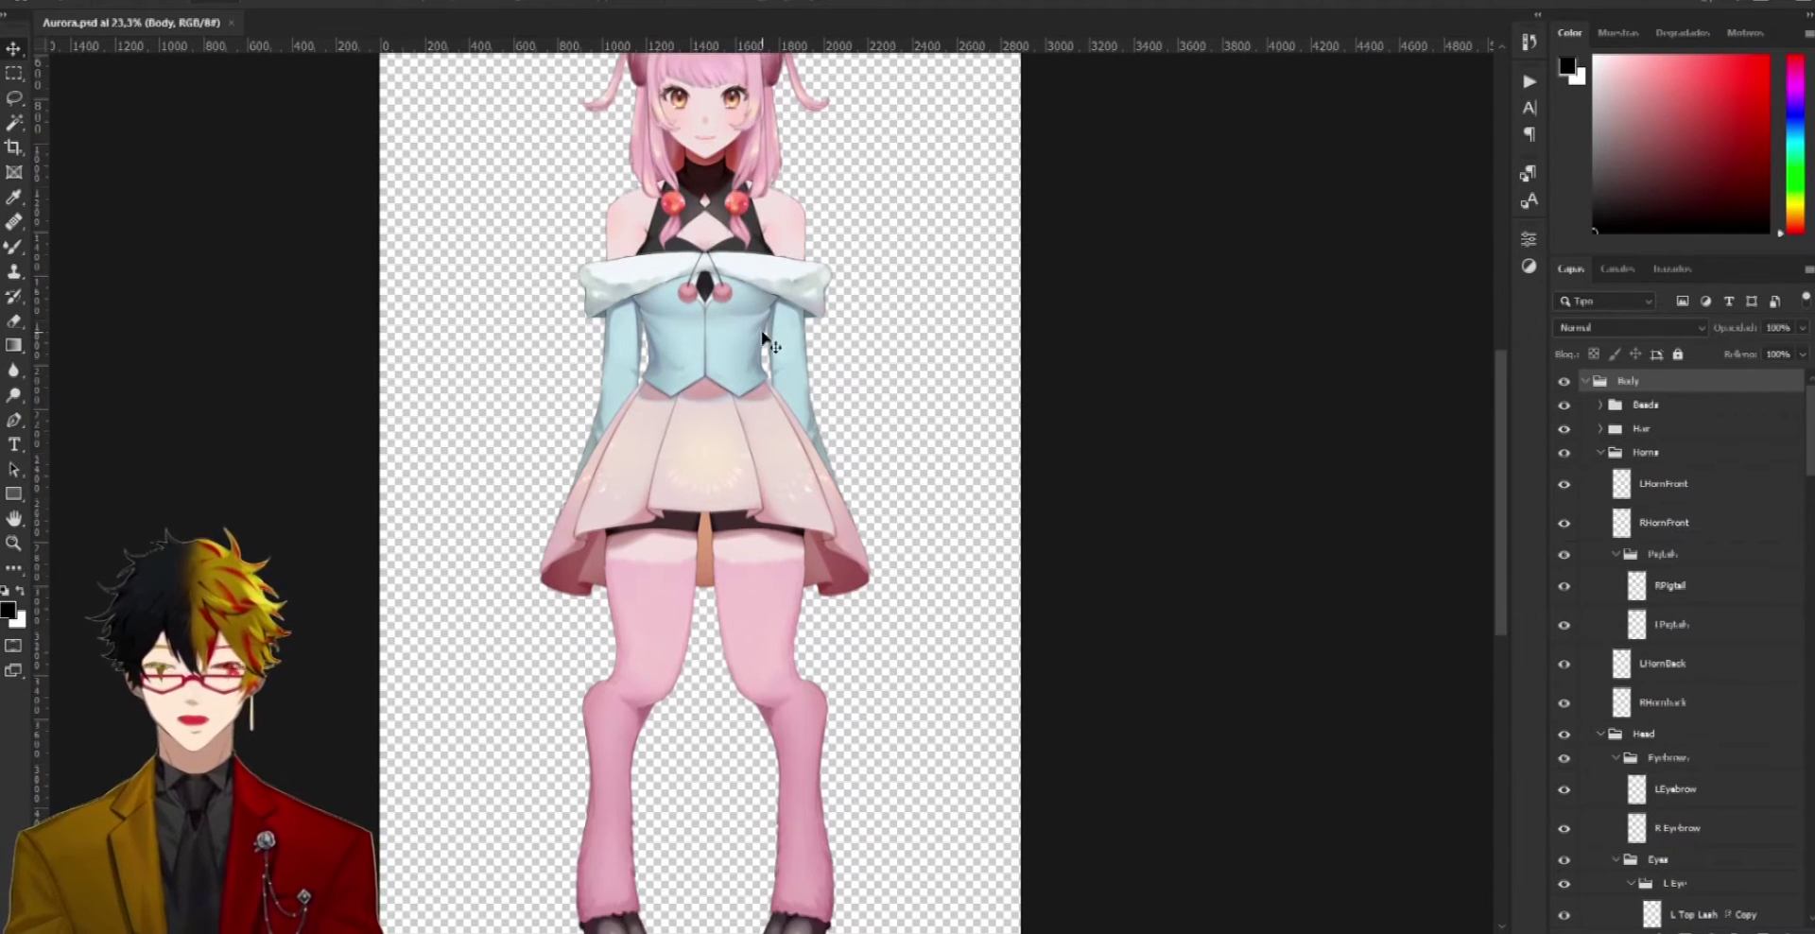
Look over the full character from head to hooves and skim the layer list of the Body group
scroll(762, 344, "up", 2)
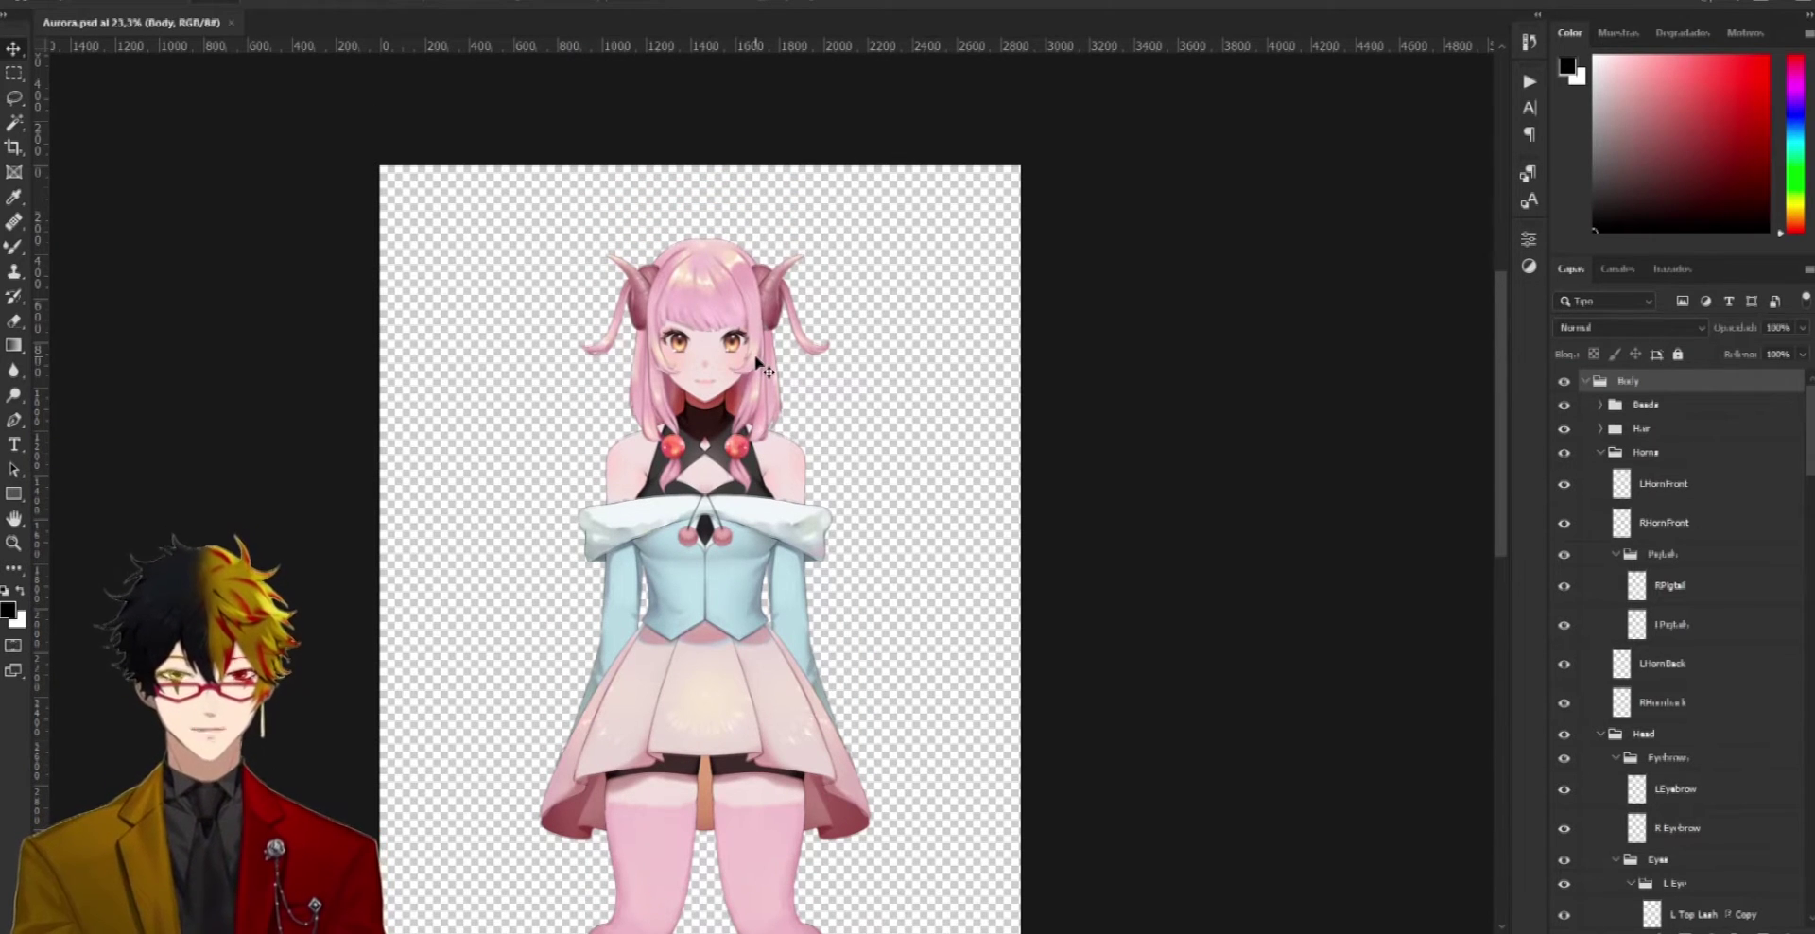
scroll(1673, 643, "down", 15)
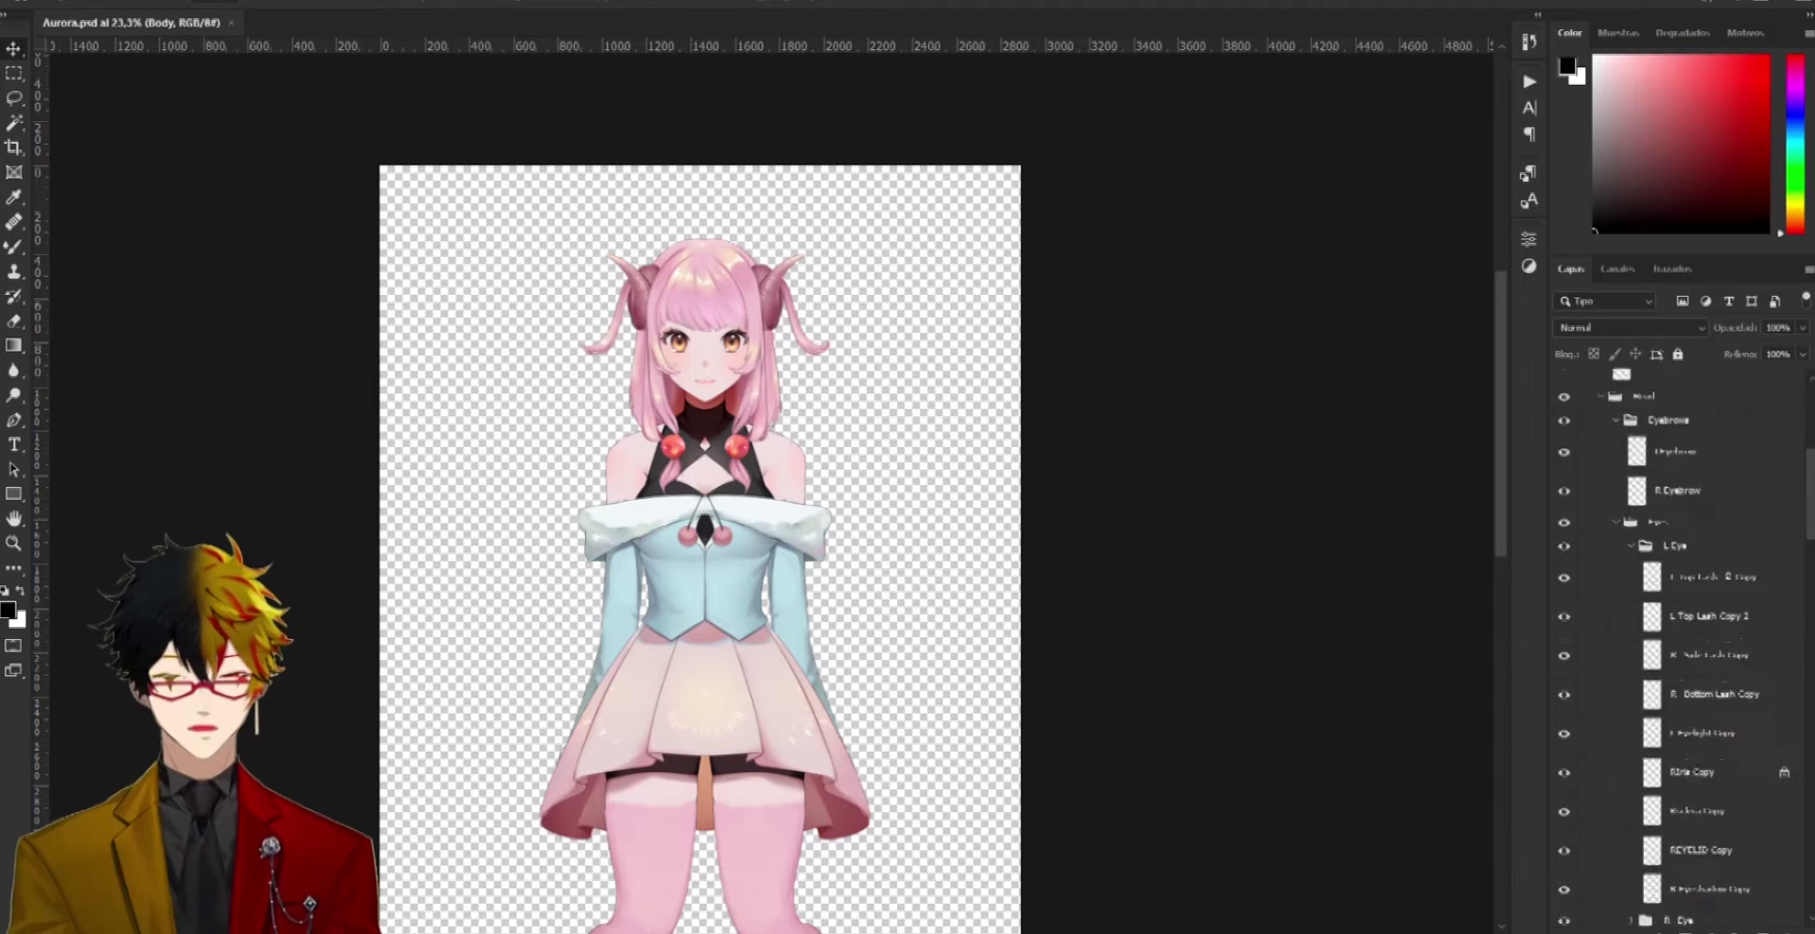
scroll(1674, 642, "up", 15)
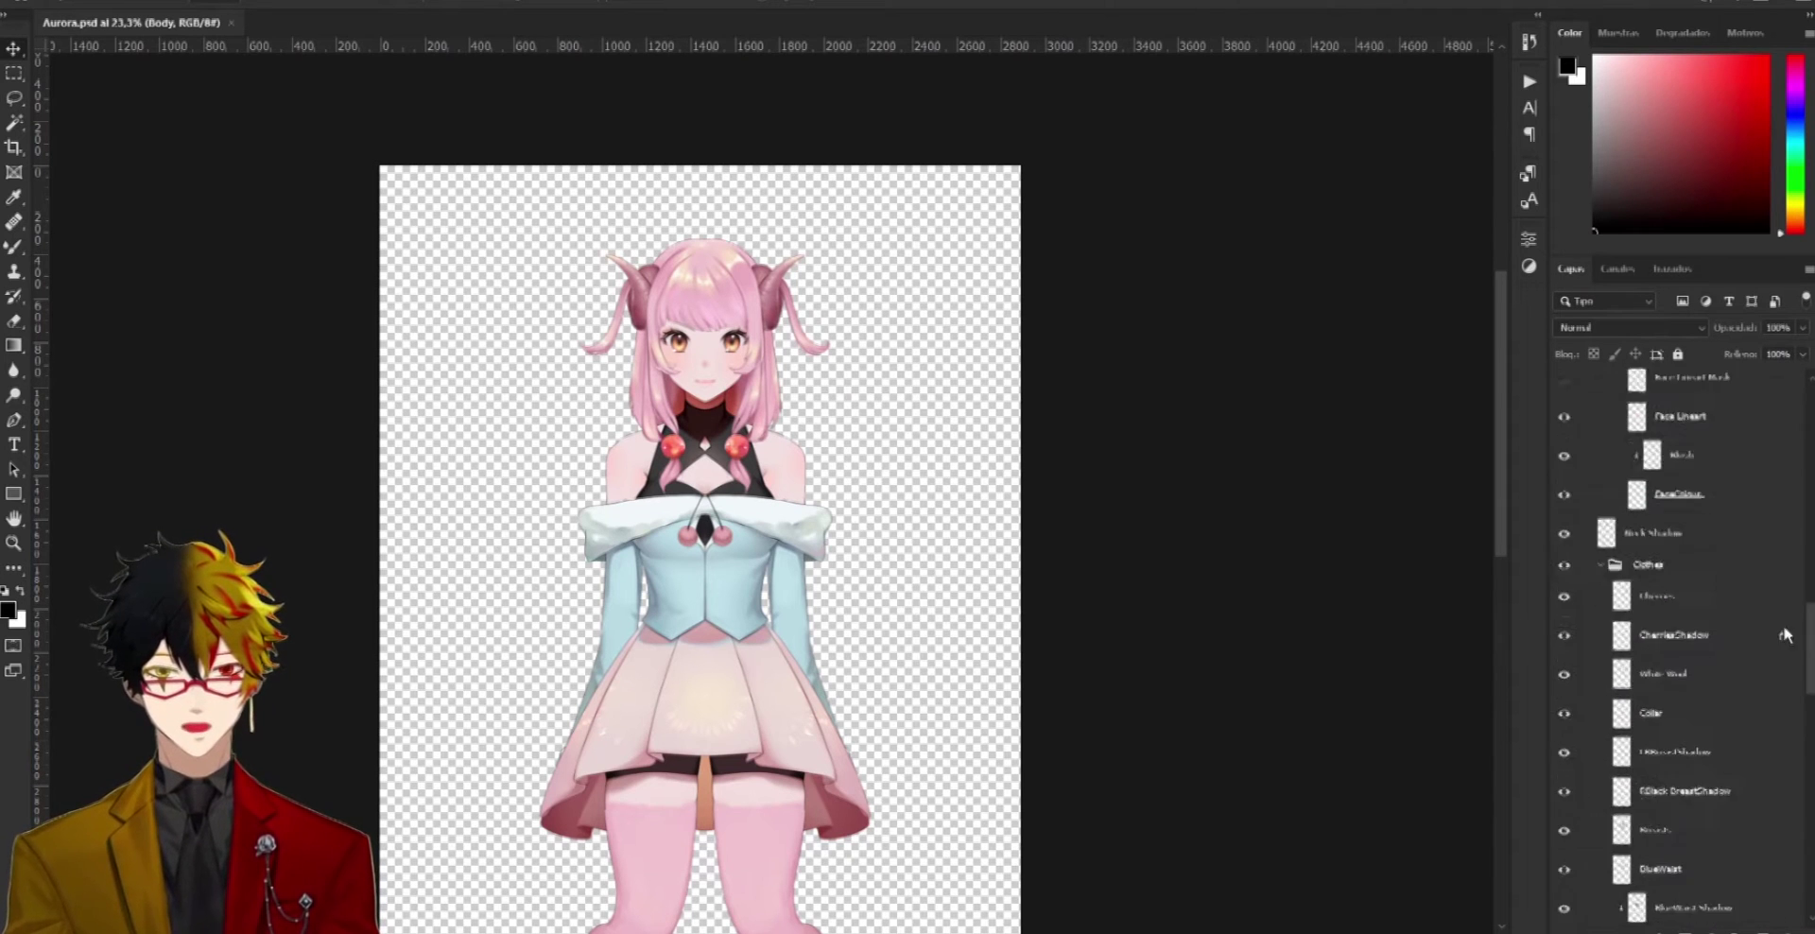
scroll(728, 662, "down", 10)
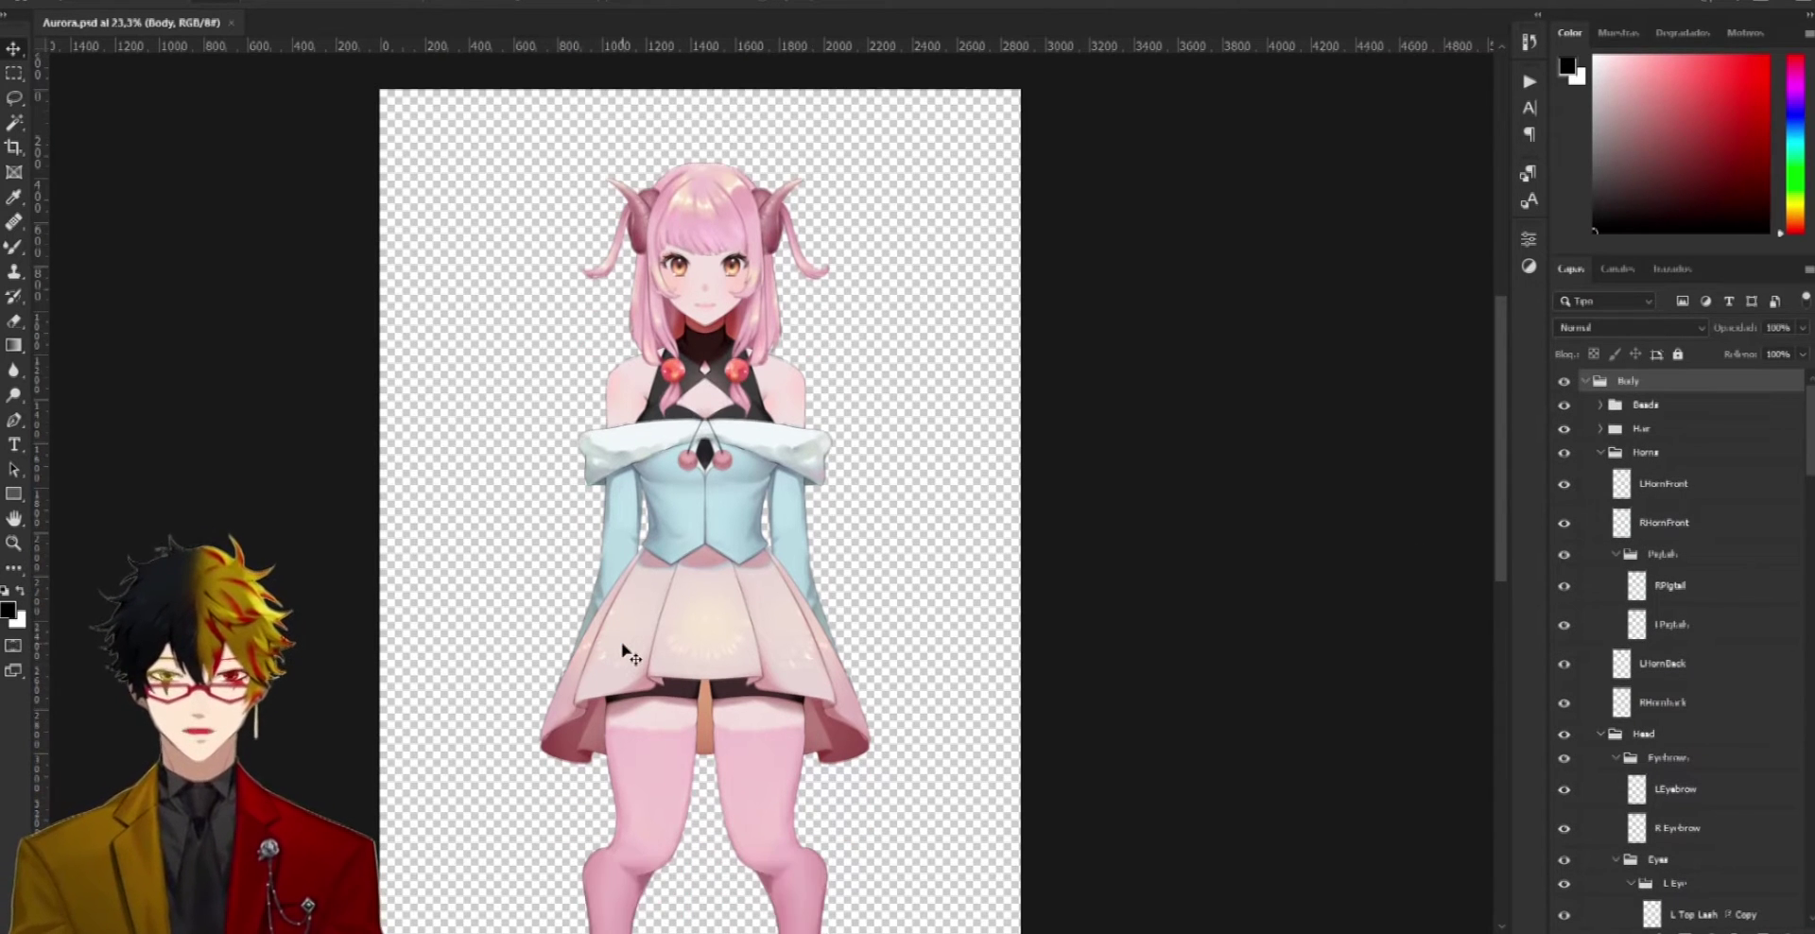
scroll(700, 676, "up", 10)
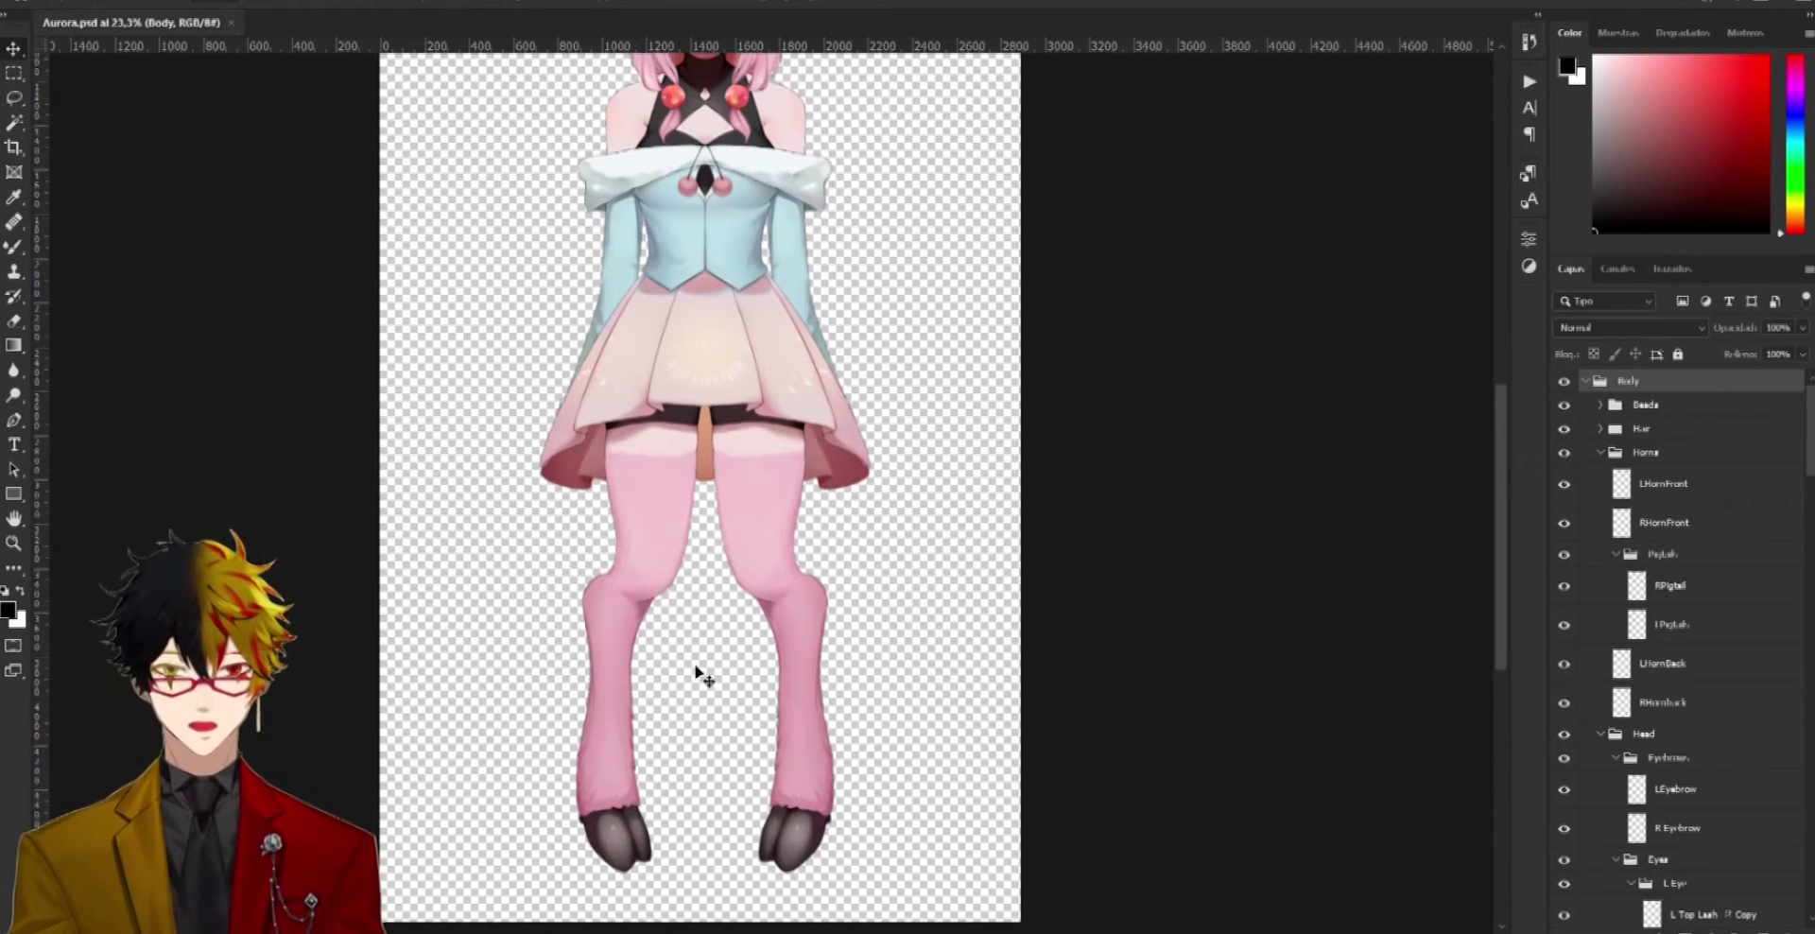
scroll(704, 678, "up", 1)
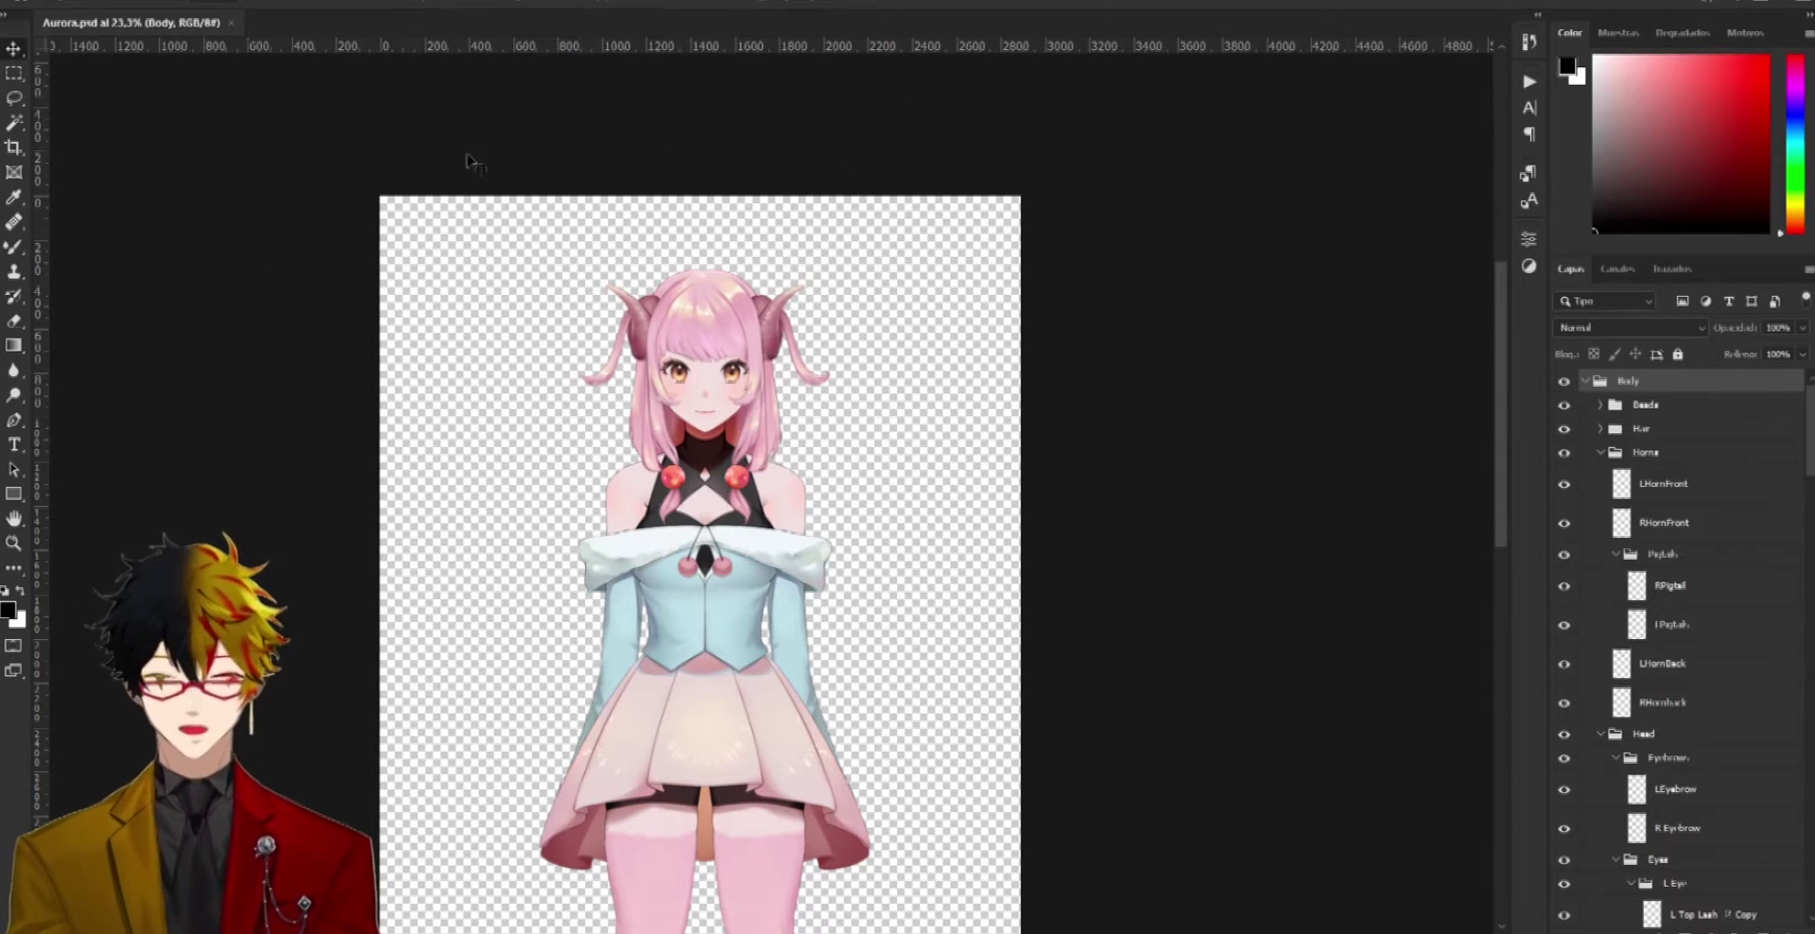
scroll(626, 458, "down", 4)
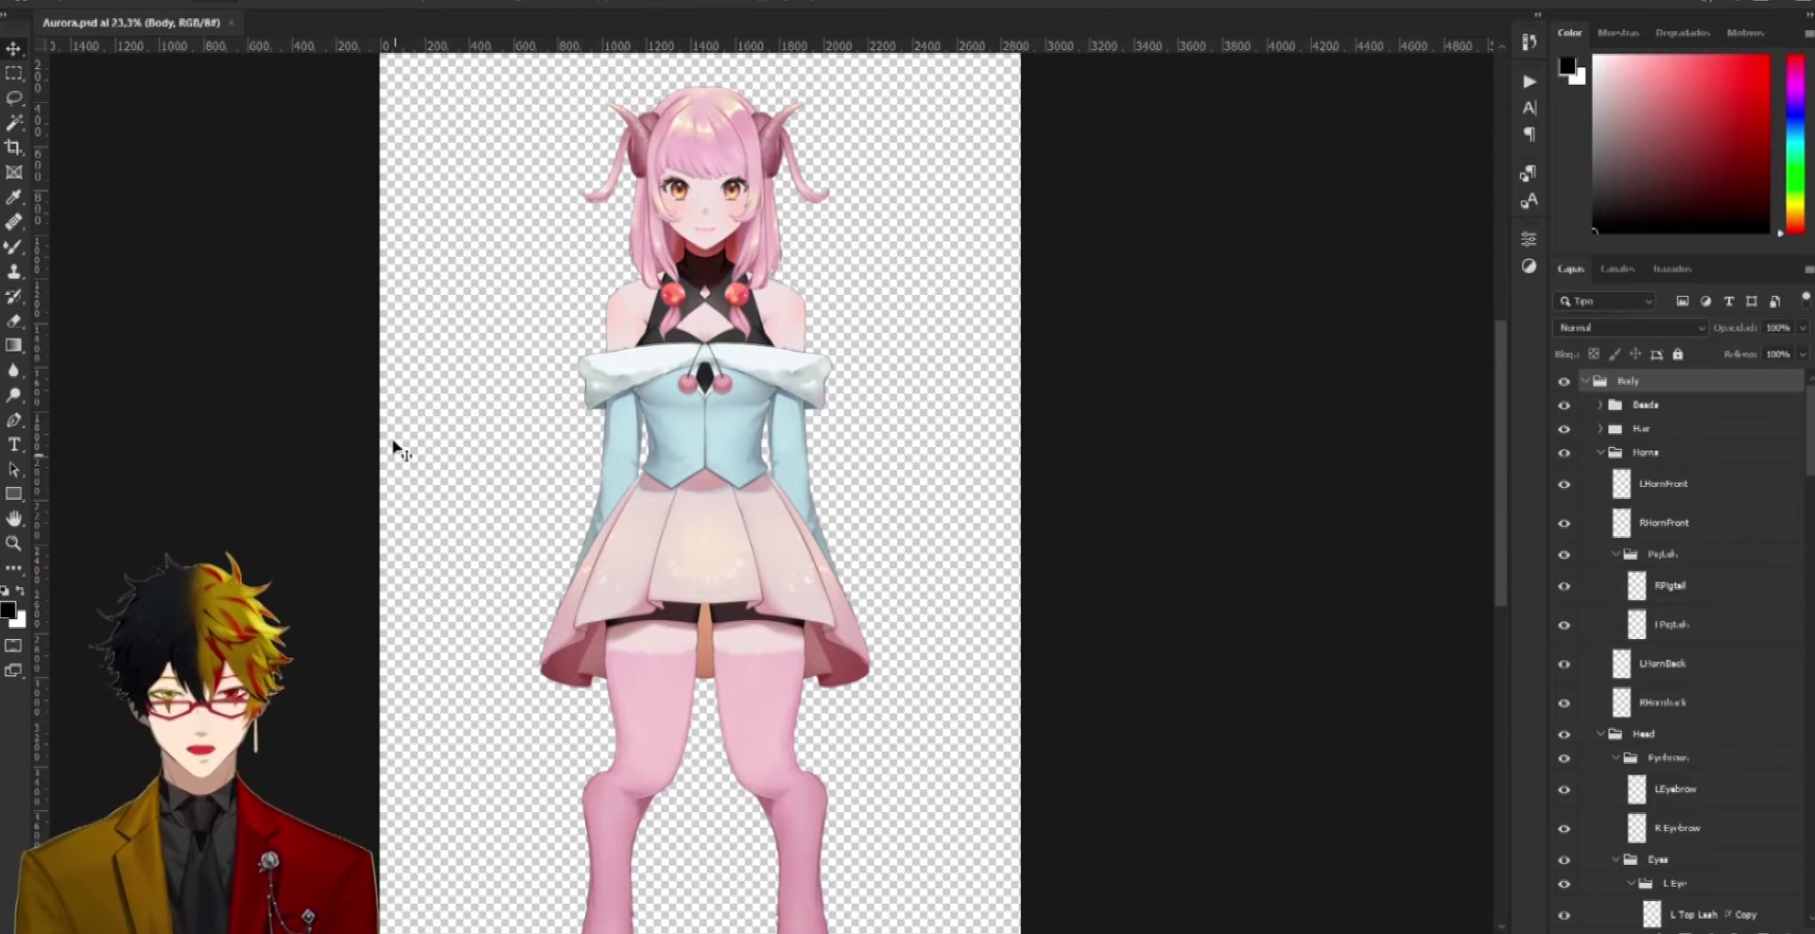
scroll(1679, 643, "down", 10)
scroll(1678, 643, "up", 10)
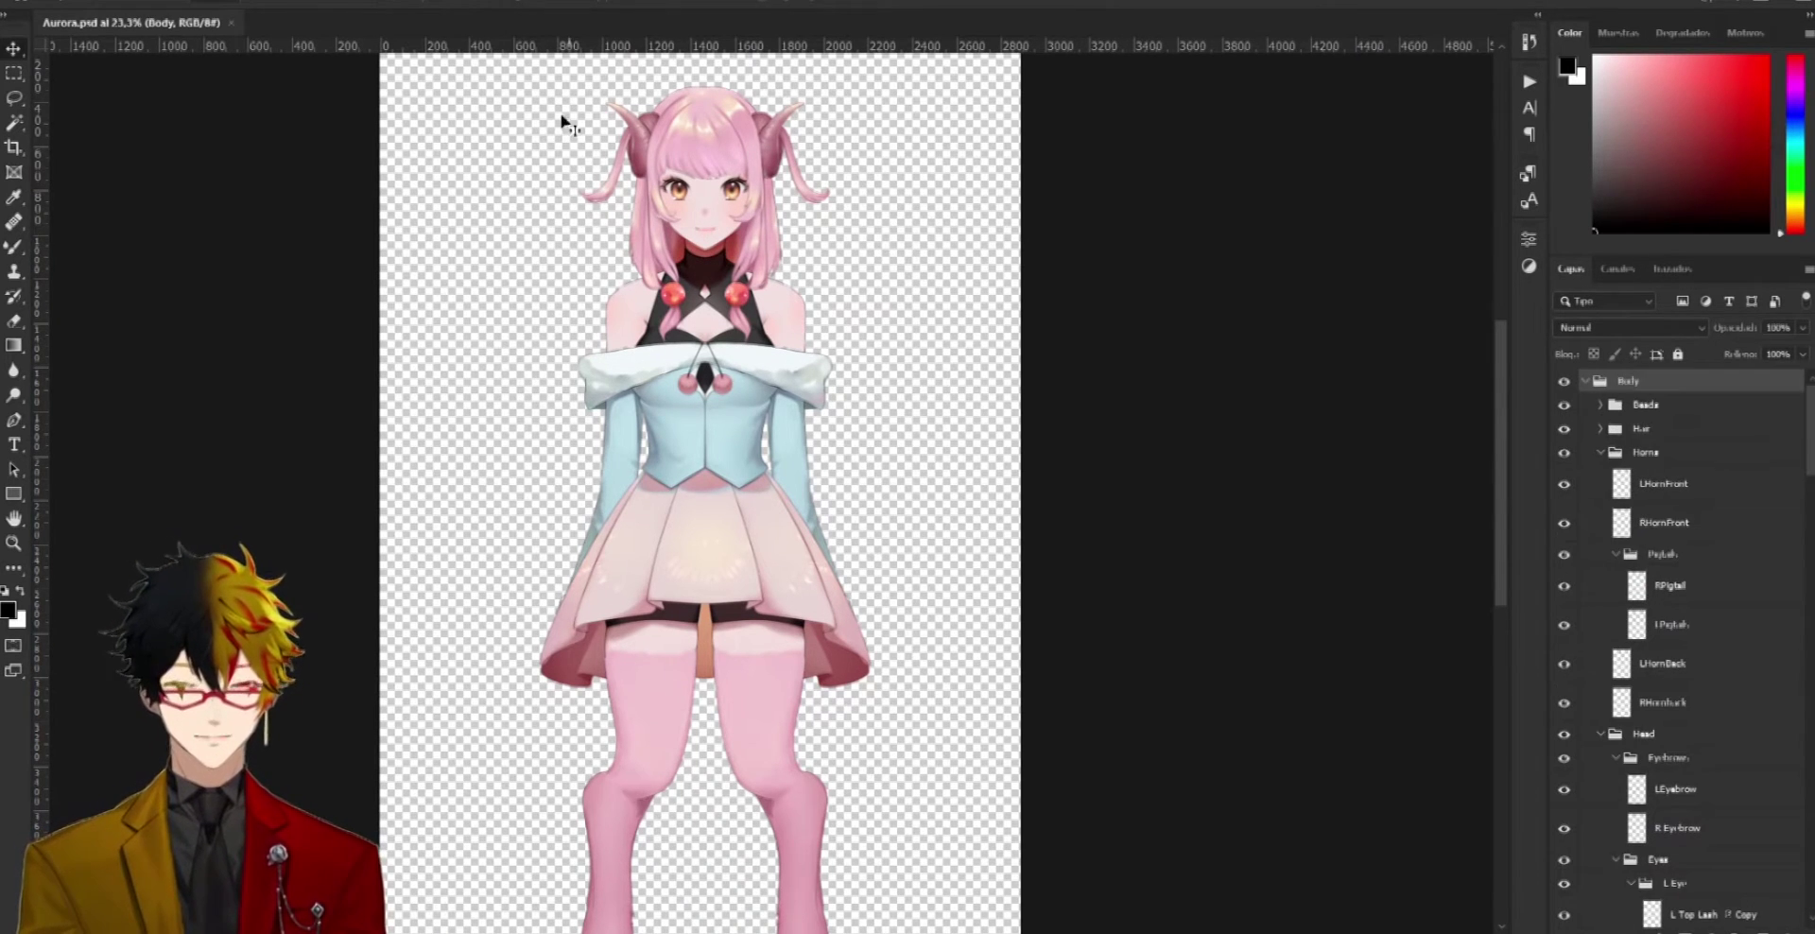
Examine the character's hair, horns, face and upper outfit up close
scroll(737, 194, "up", 2)
scroll(703, 319, "up", 6)
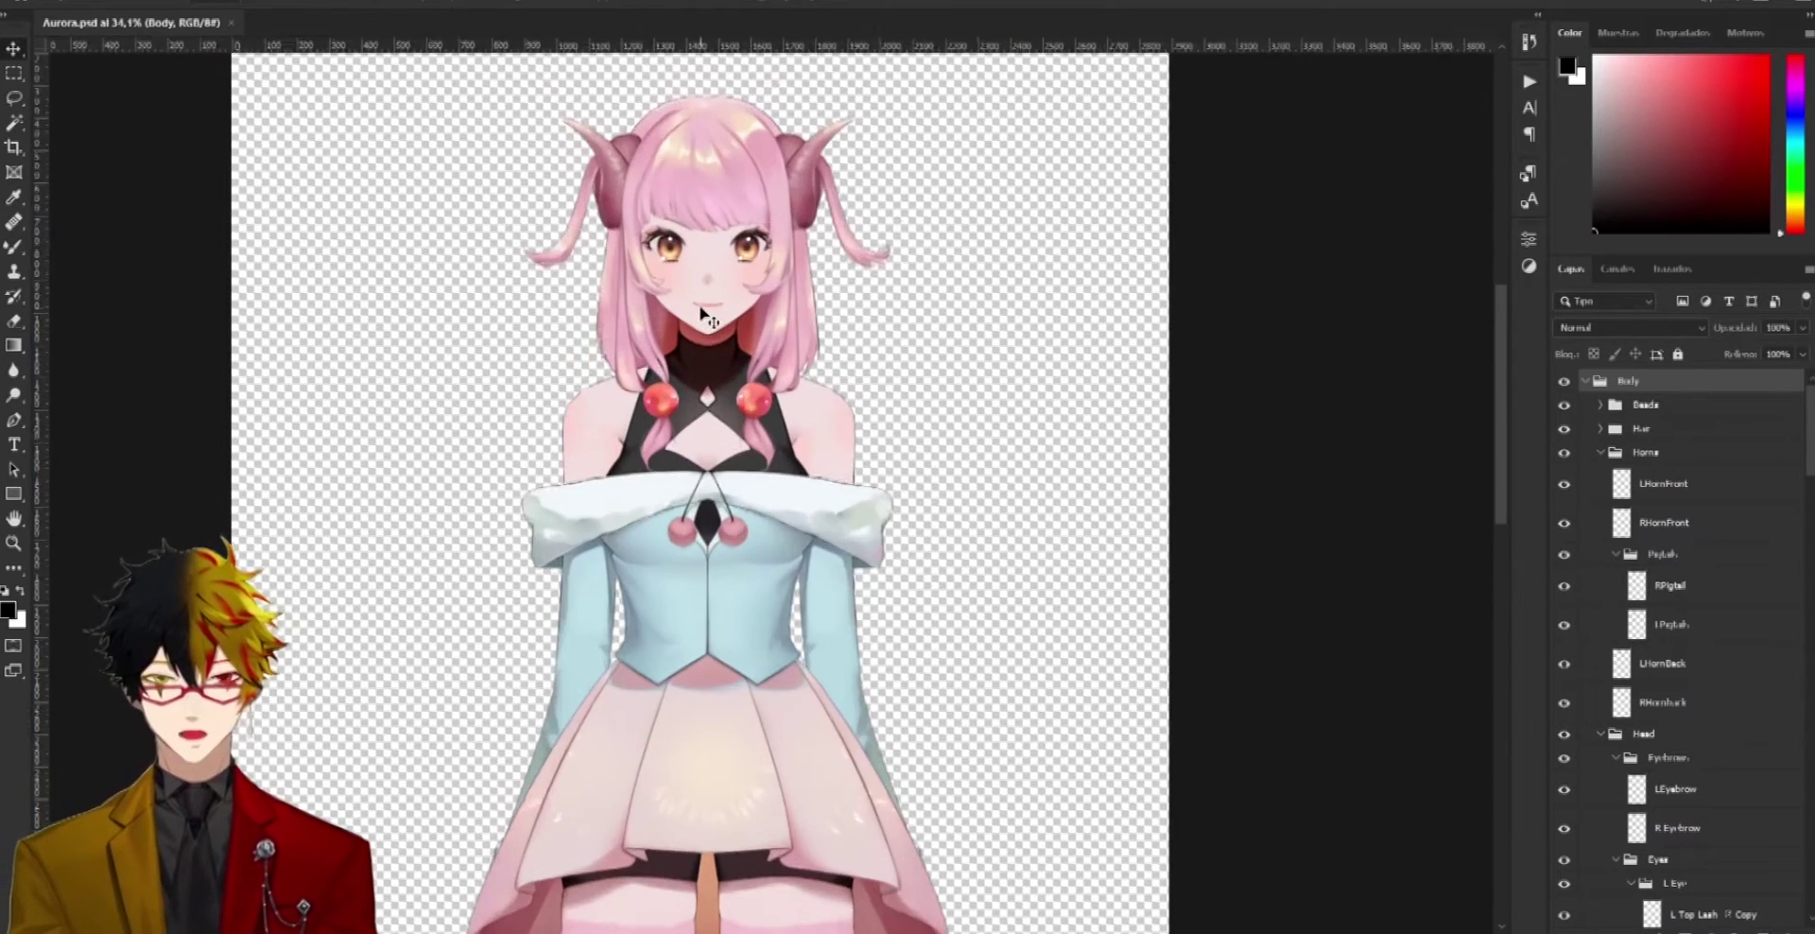
scroll(734, 304, "up", 2)
scroll(734, 305, "up", 3)
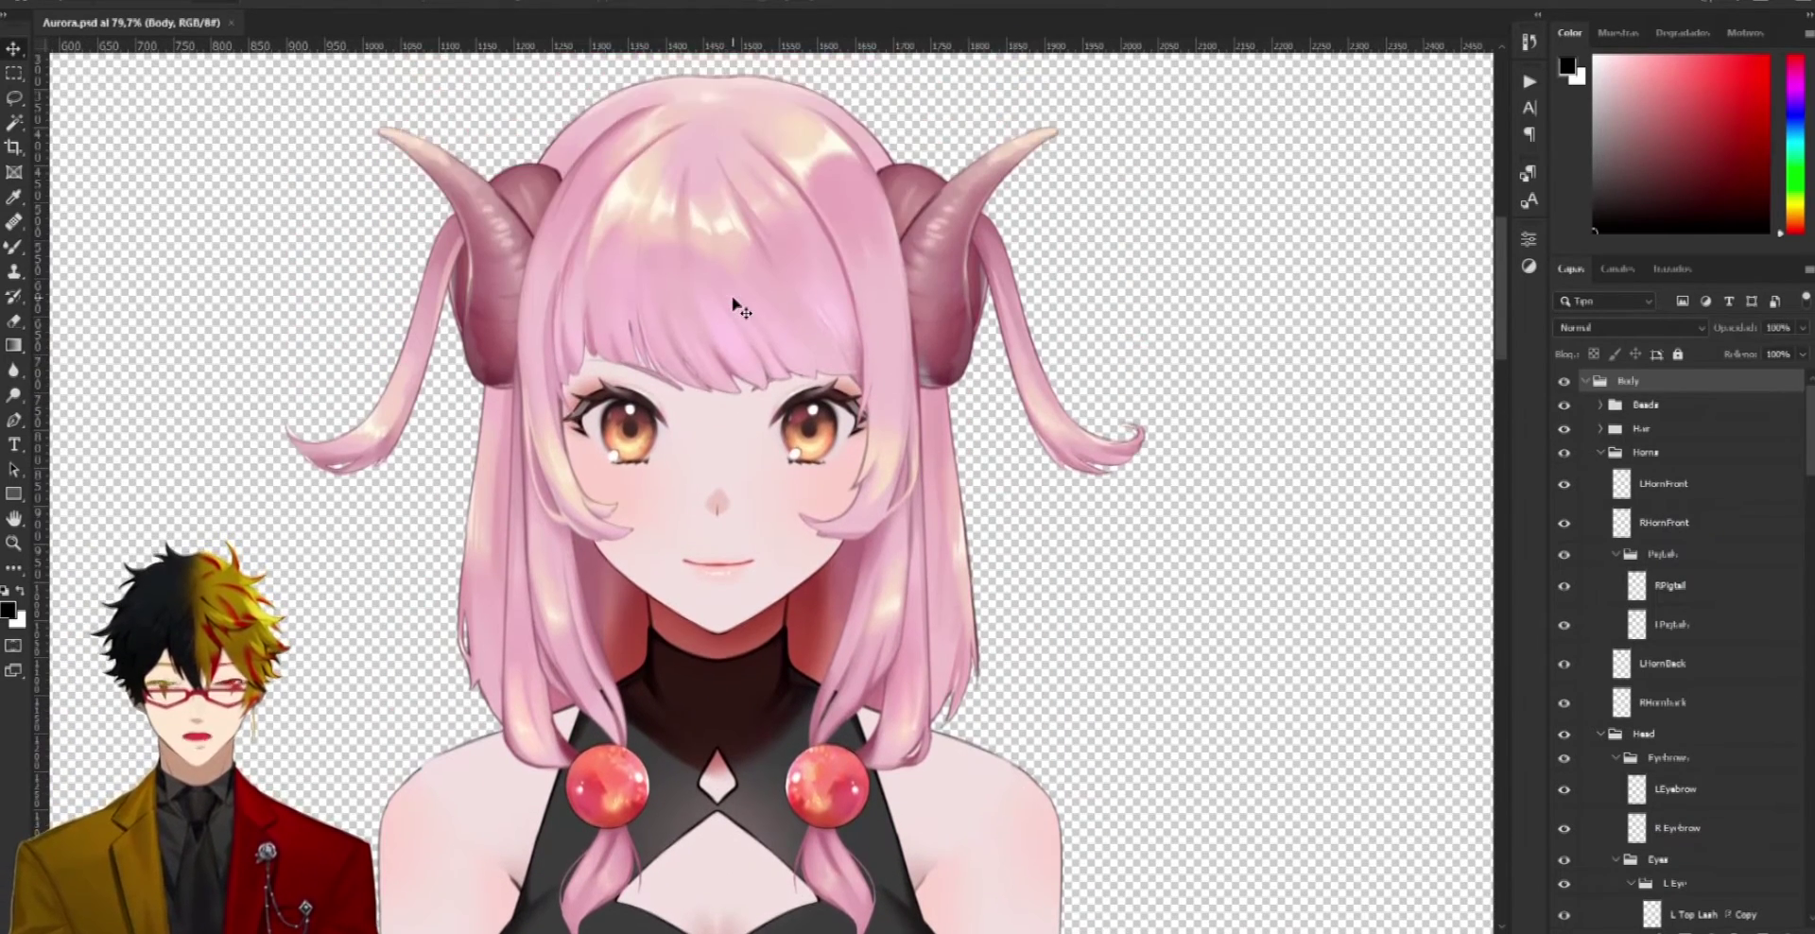
scroll(733, 305, "down", 10)
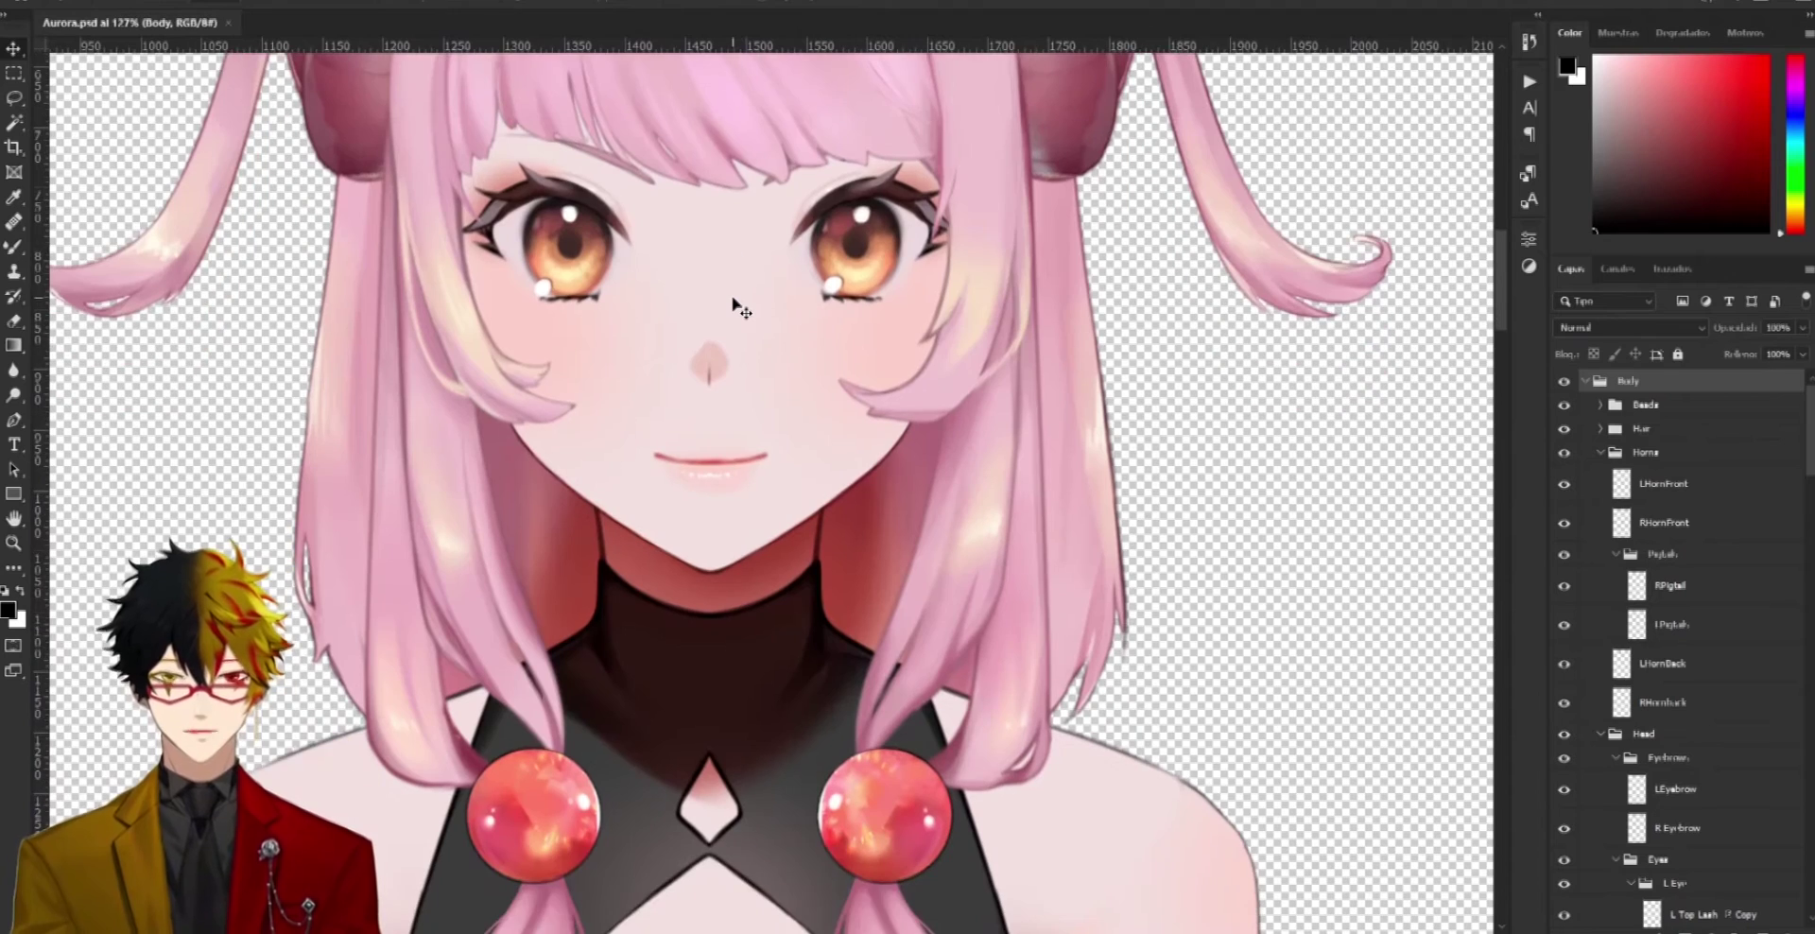
scroll(734, 304, "down", 8)
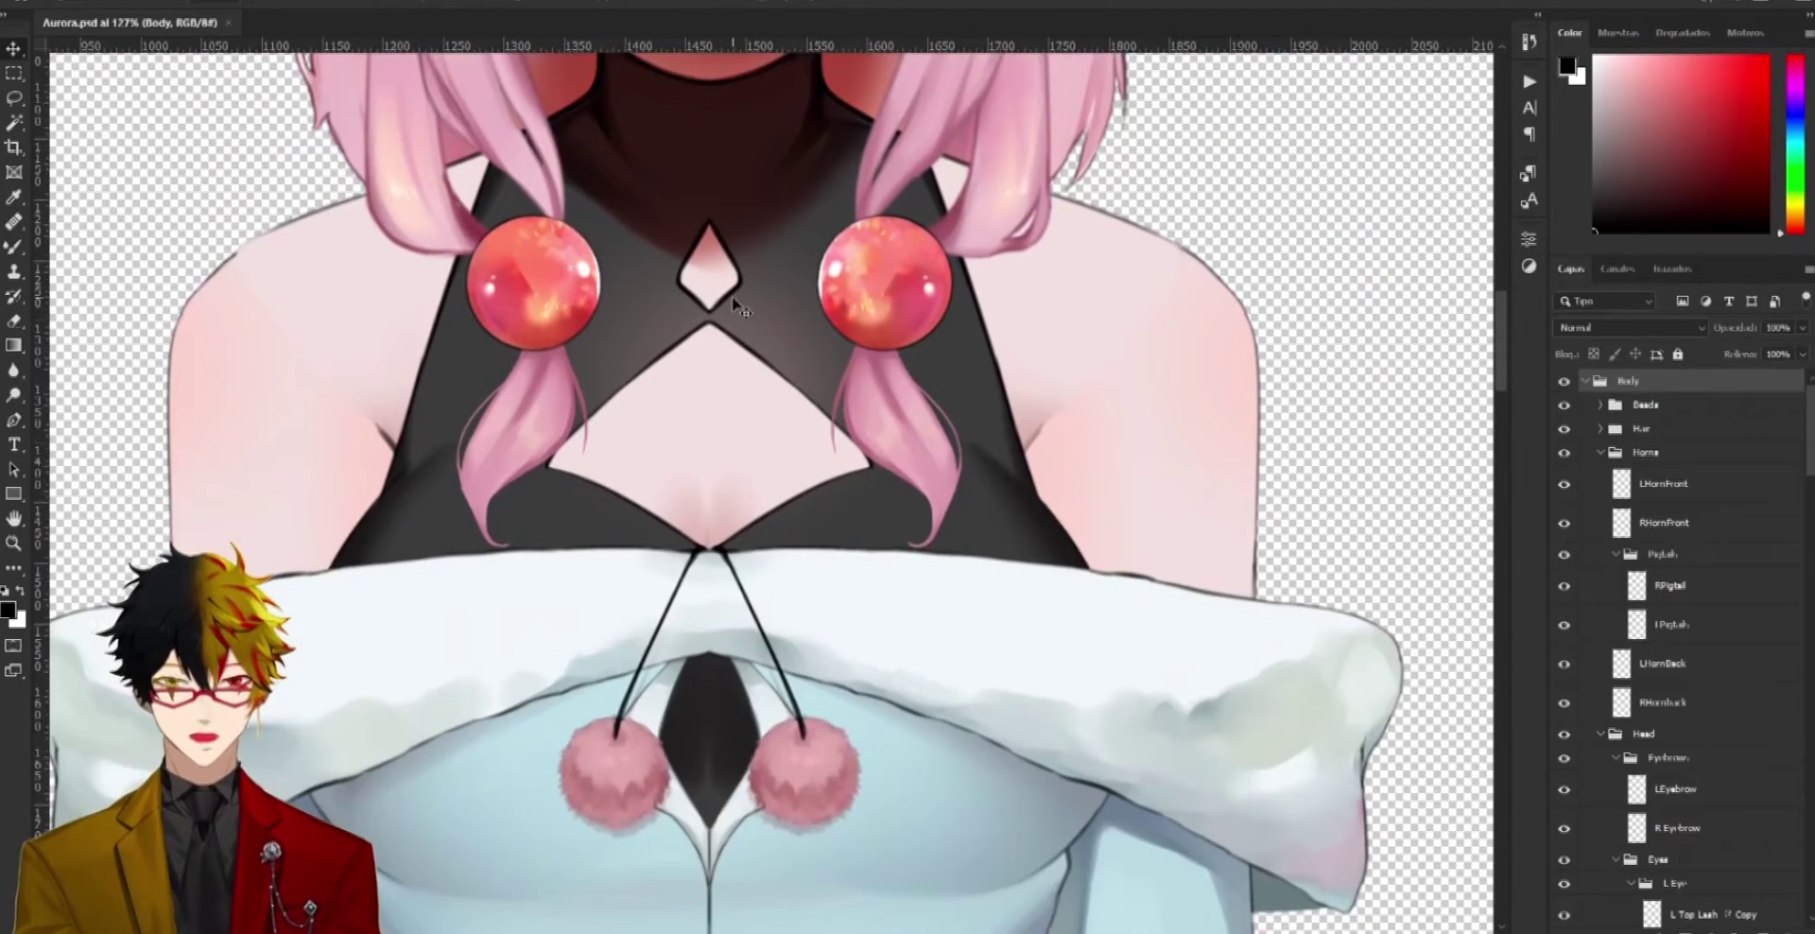
scroll(746, 352, "up", 2)
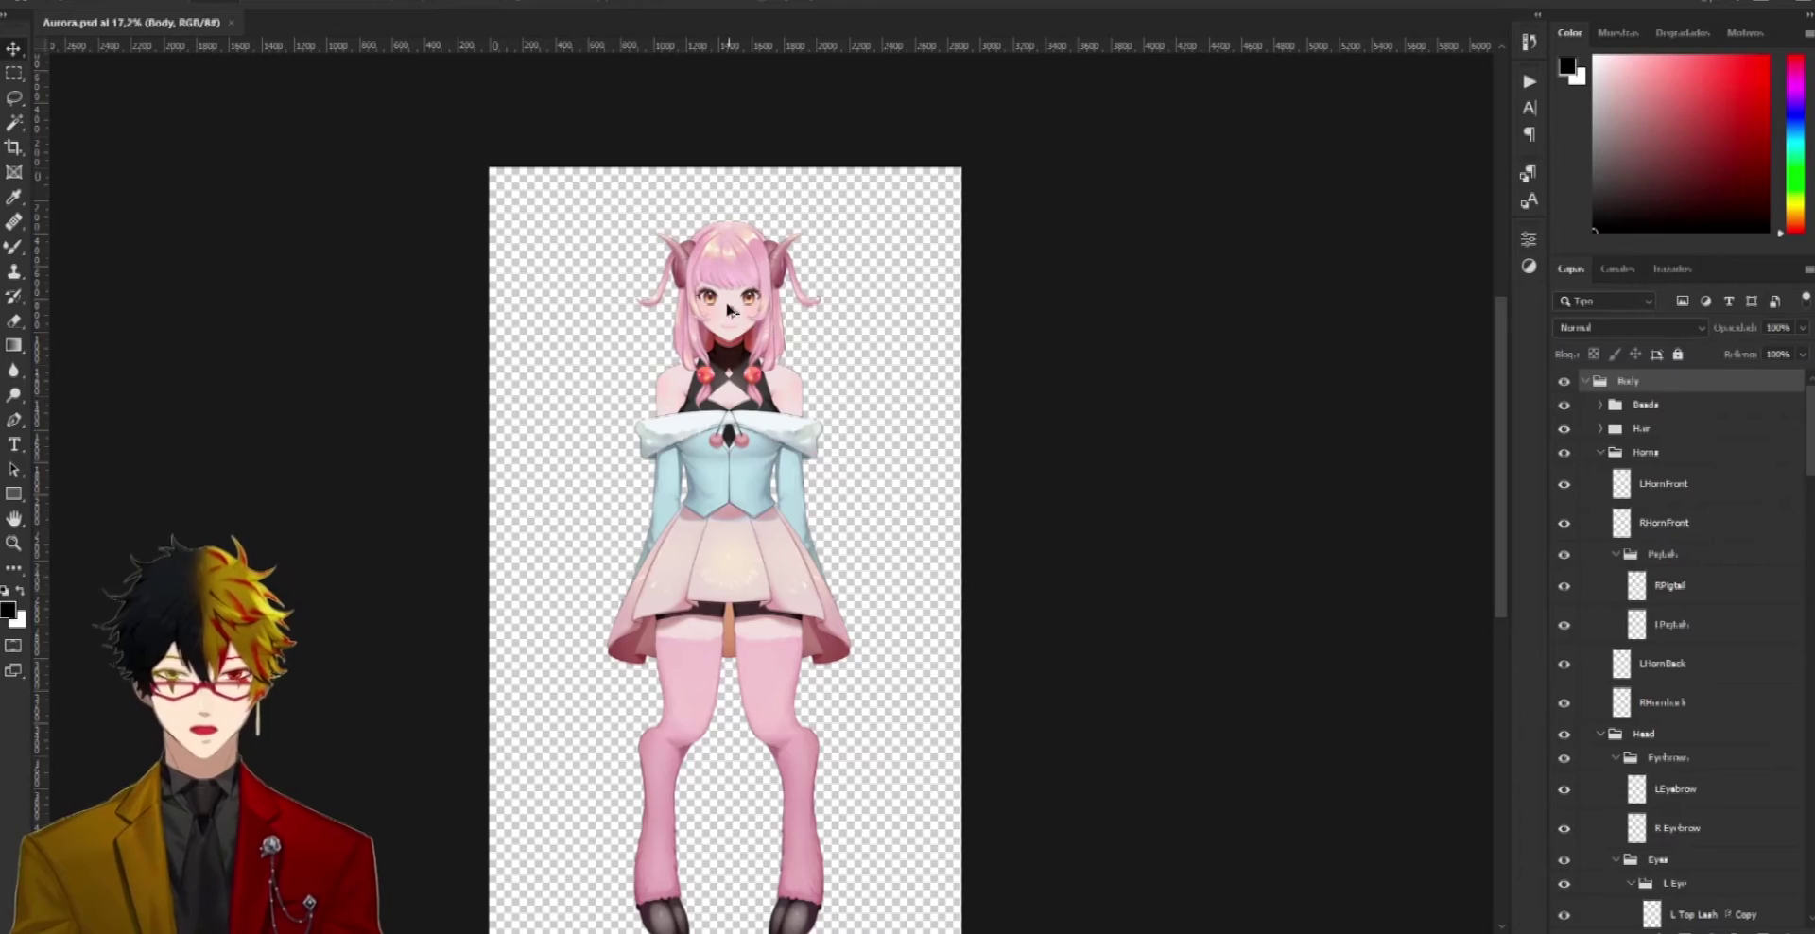
scroll(721, 300, "up", 1)
scroll(720, 301, "up", 5)
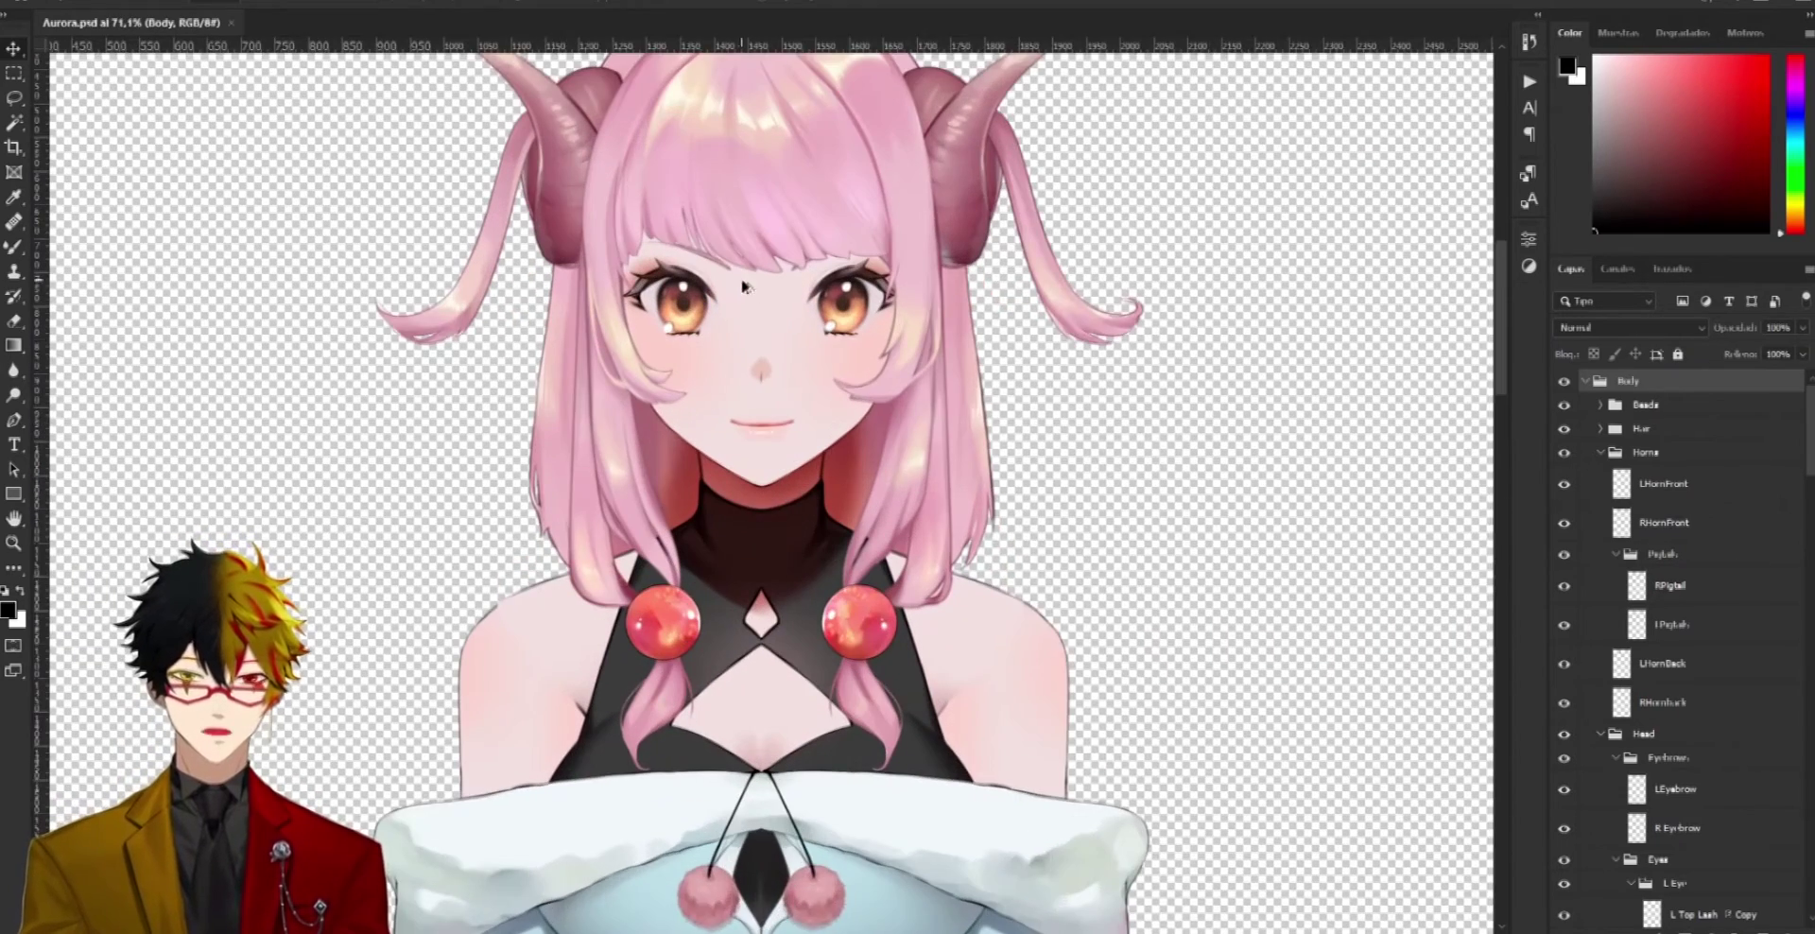
scroll(799, 298, "up", 3)
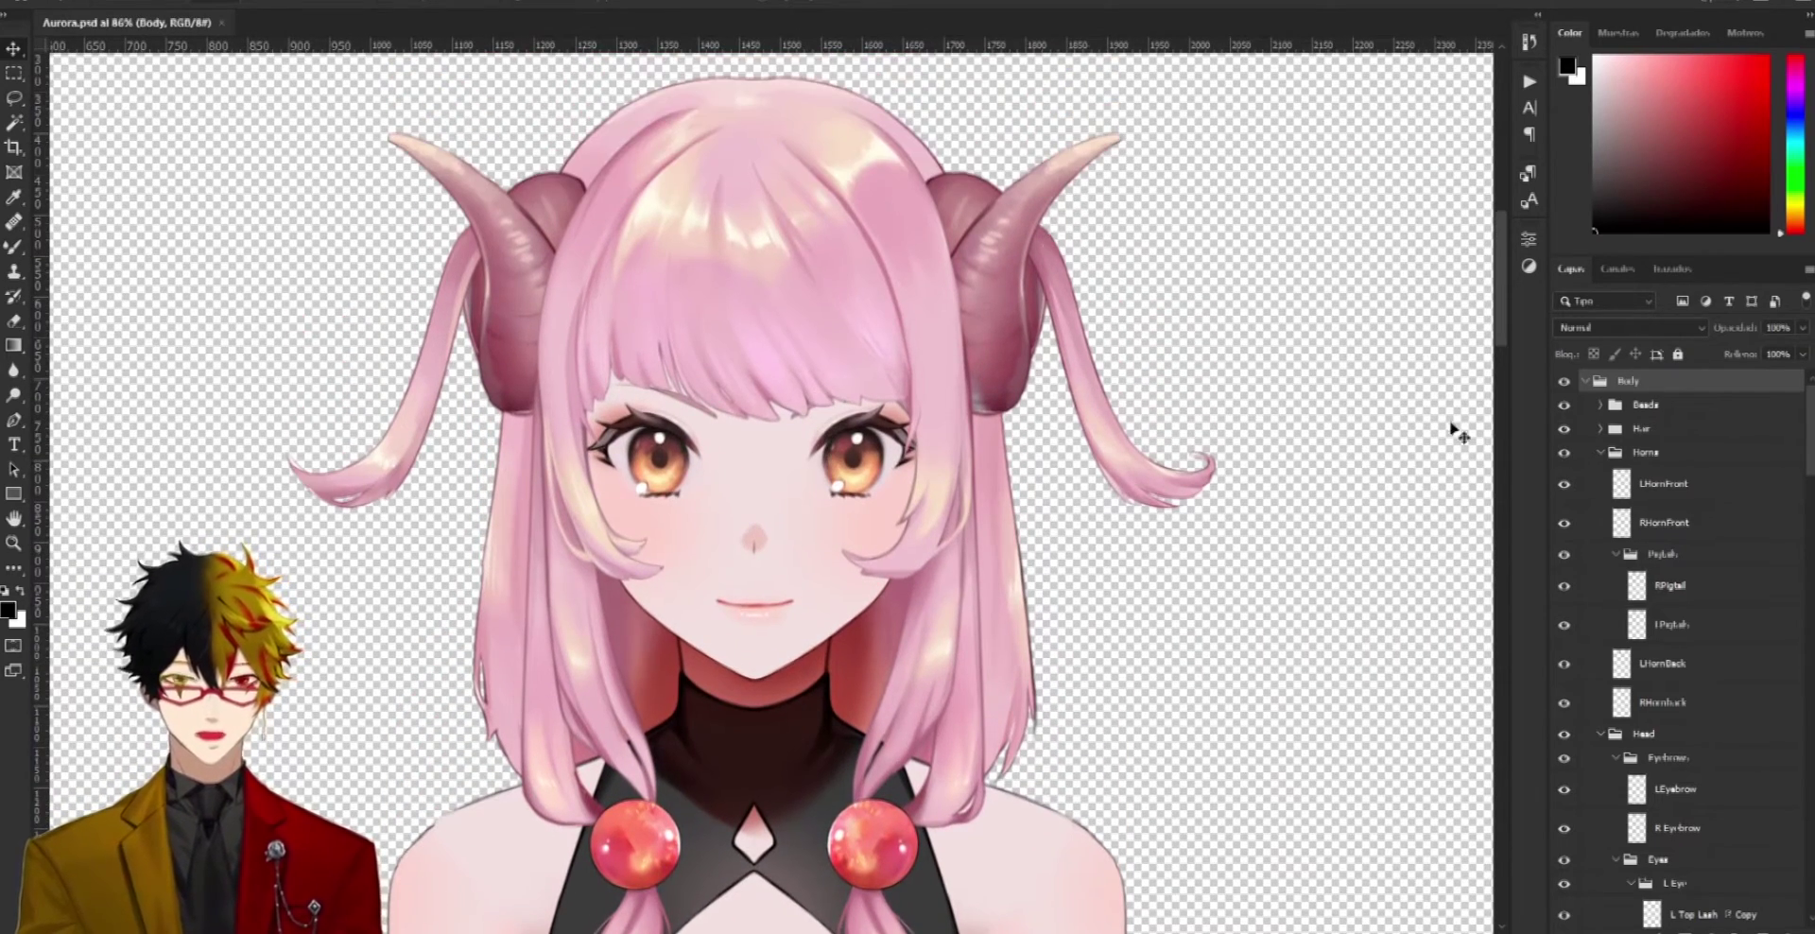
Expand the Beads and Hair groups and review the model's layer structure down to the Back Hair group
left_click(1601, 405)
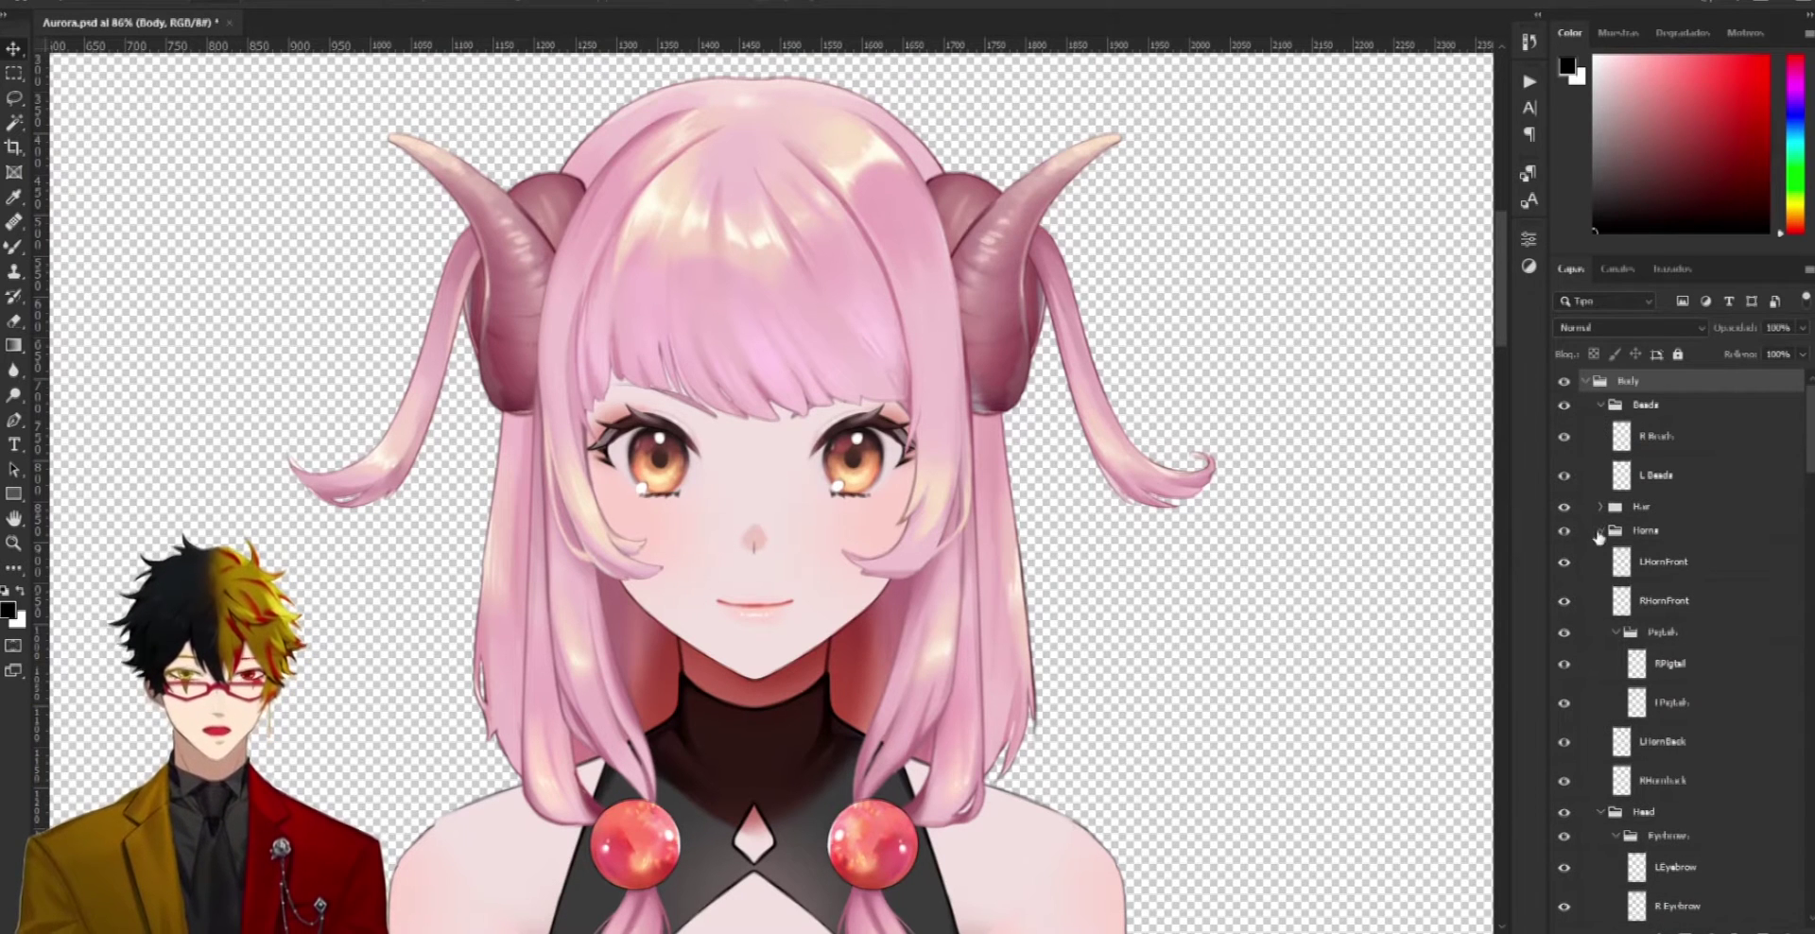
left_click(1602, 509)
scroll(1627, 558, "down", 5)
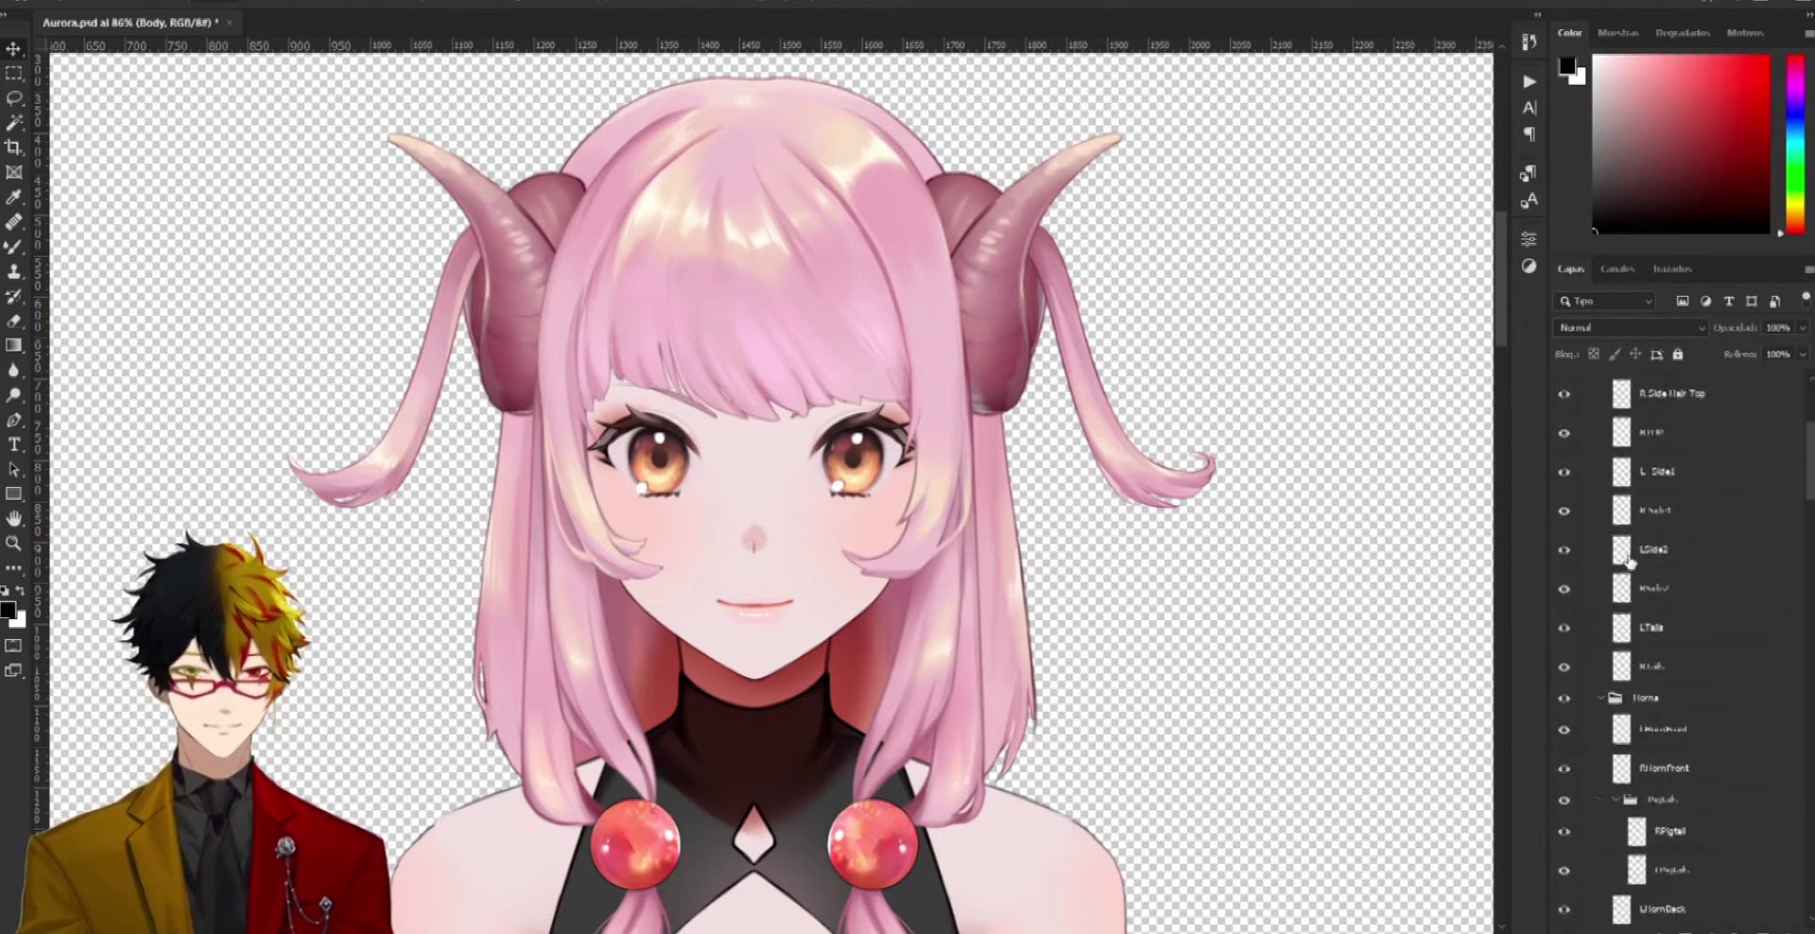
scroll(1636, 596, "down", 6)
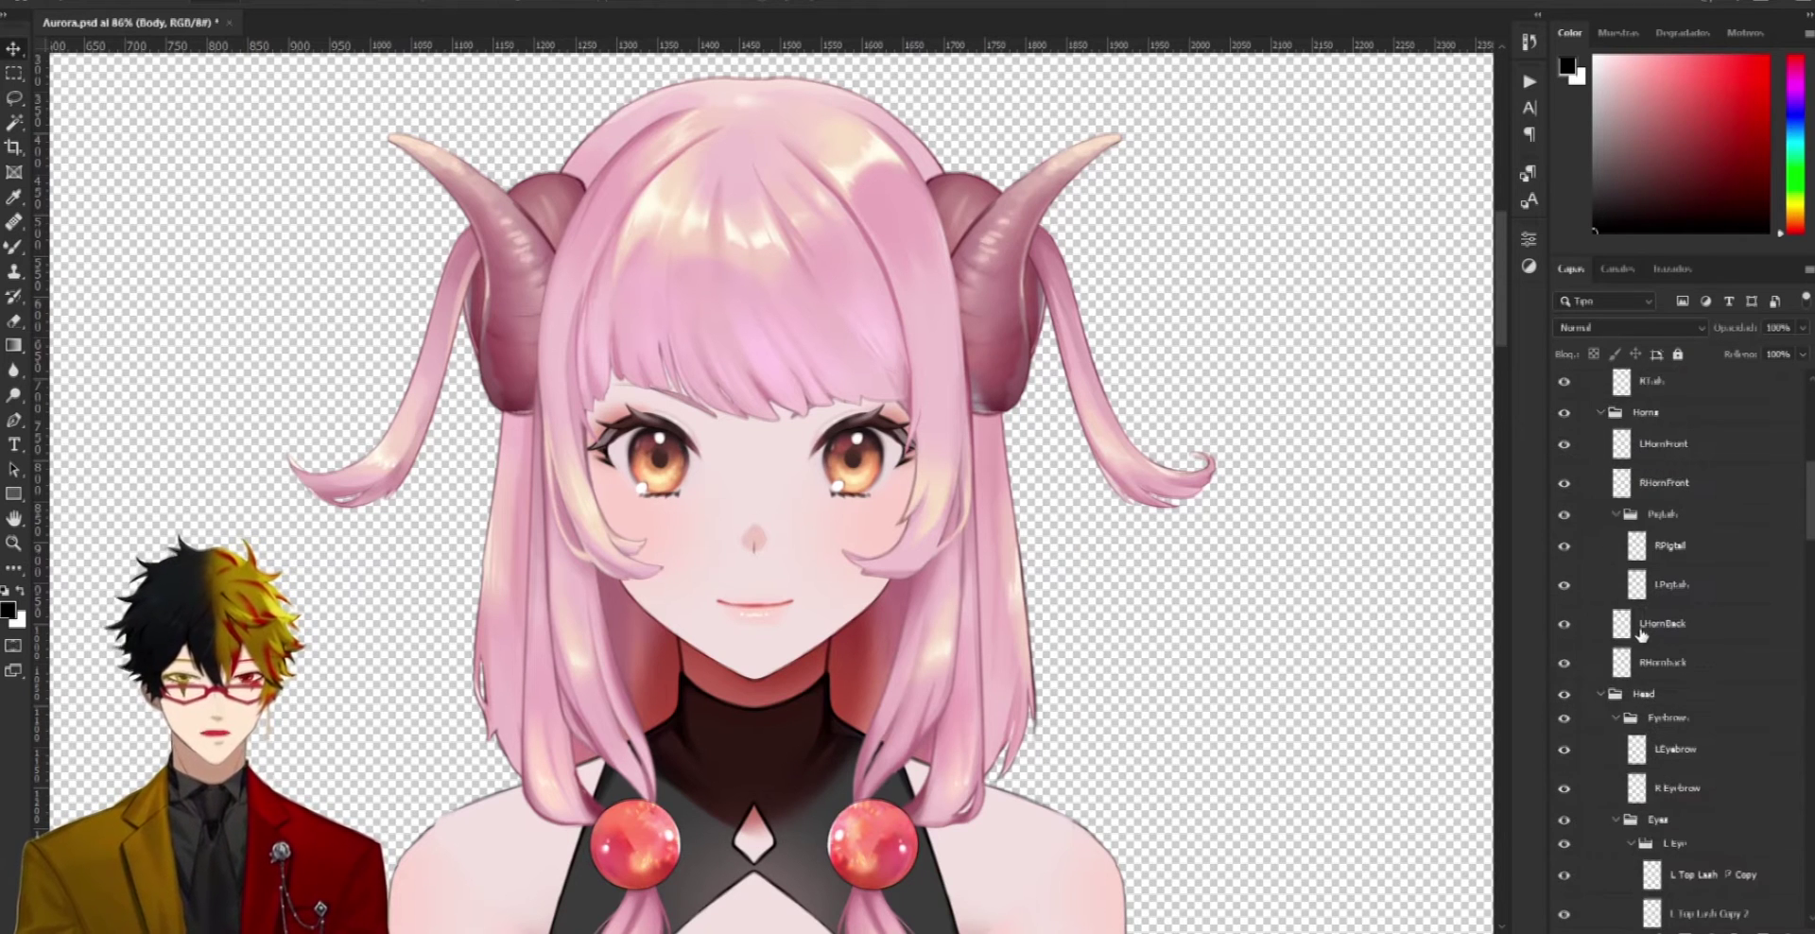
scroll(1641, 636, "down", 5)
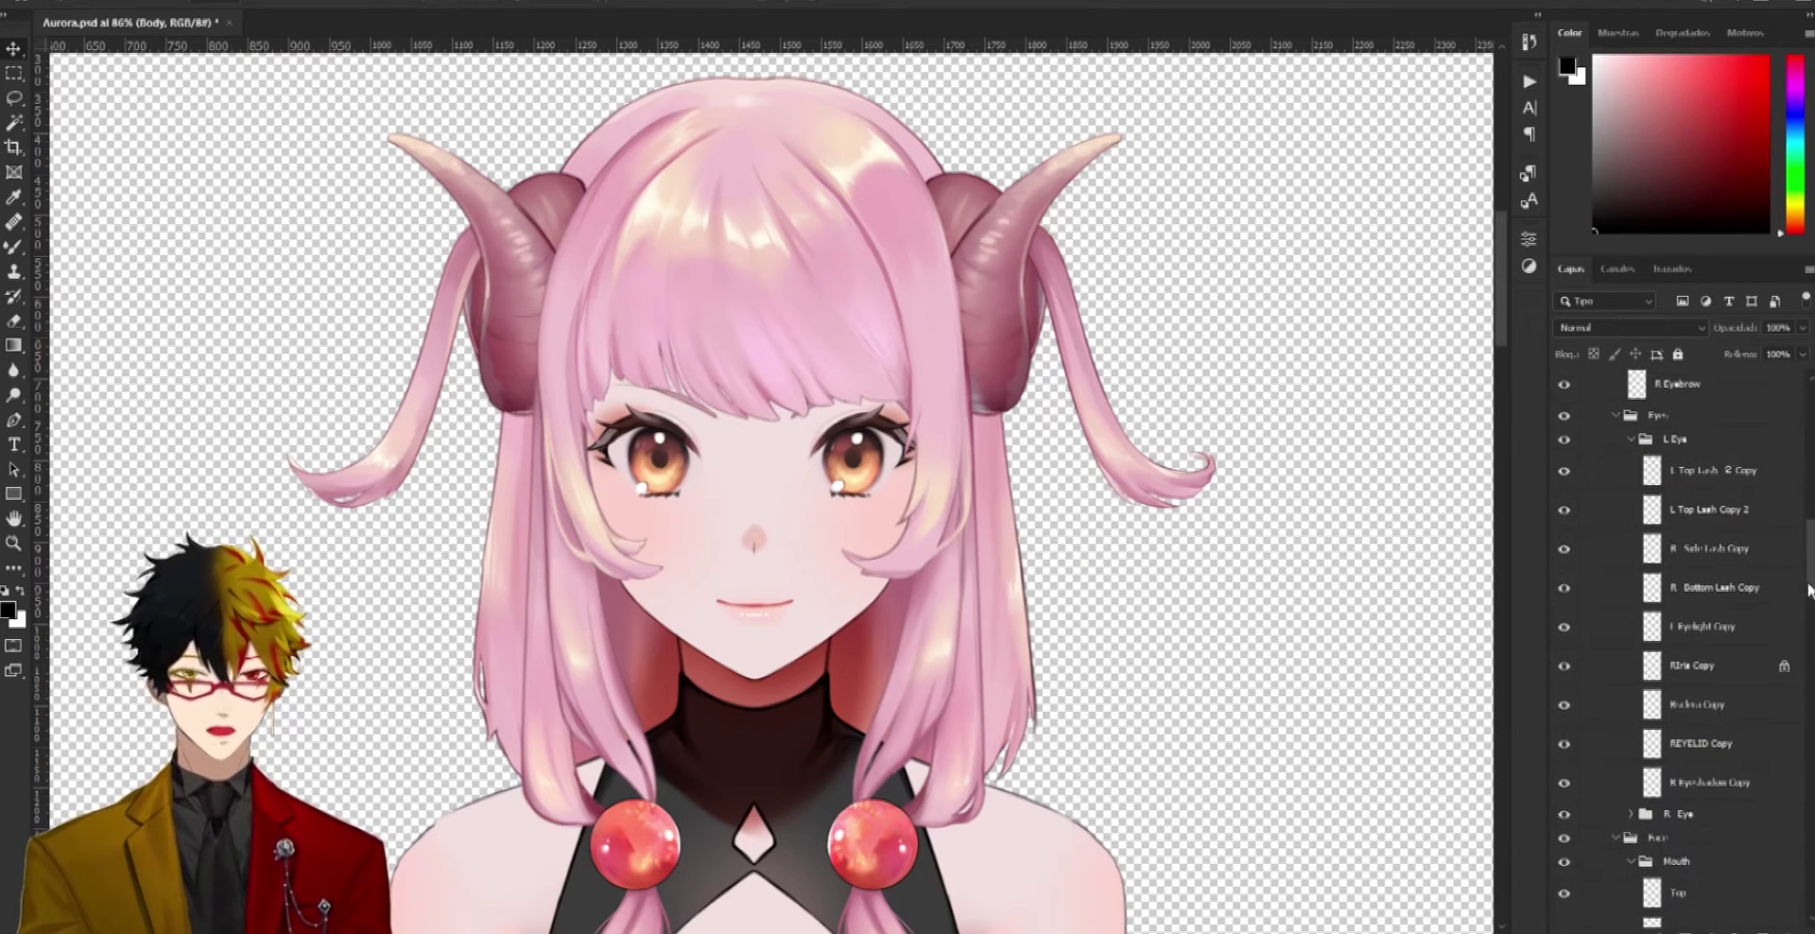
scroll(1809, 590, "down", 8)
scroll(1673, 653, "down", 10)
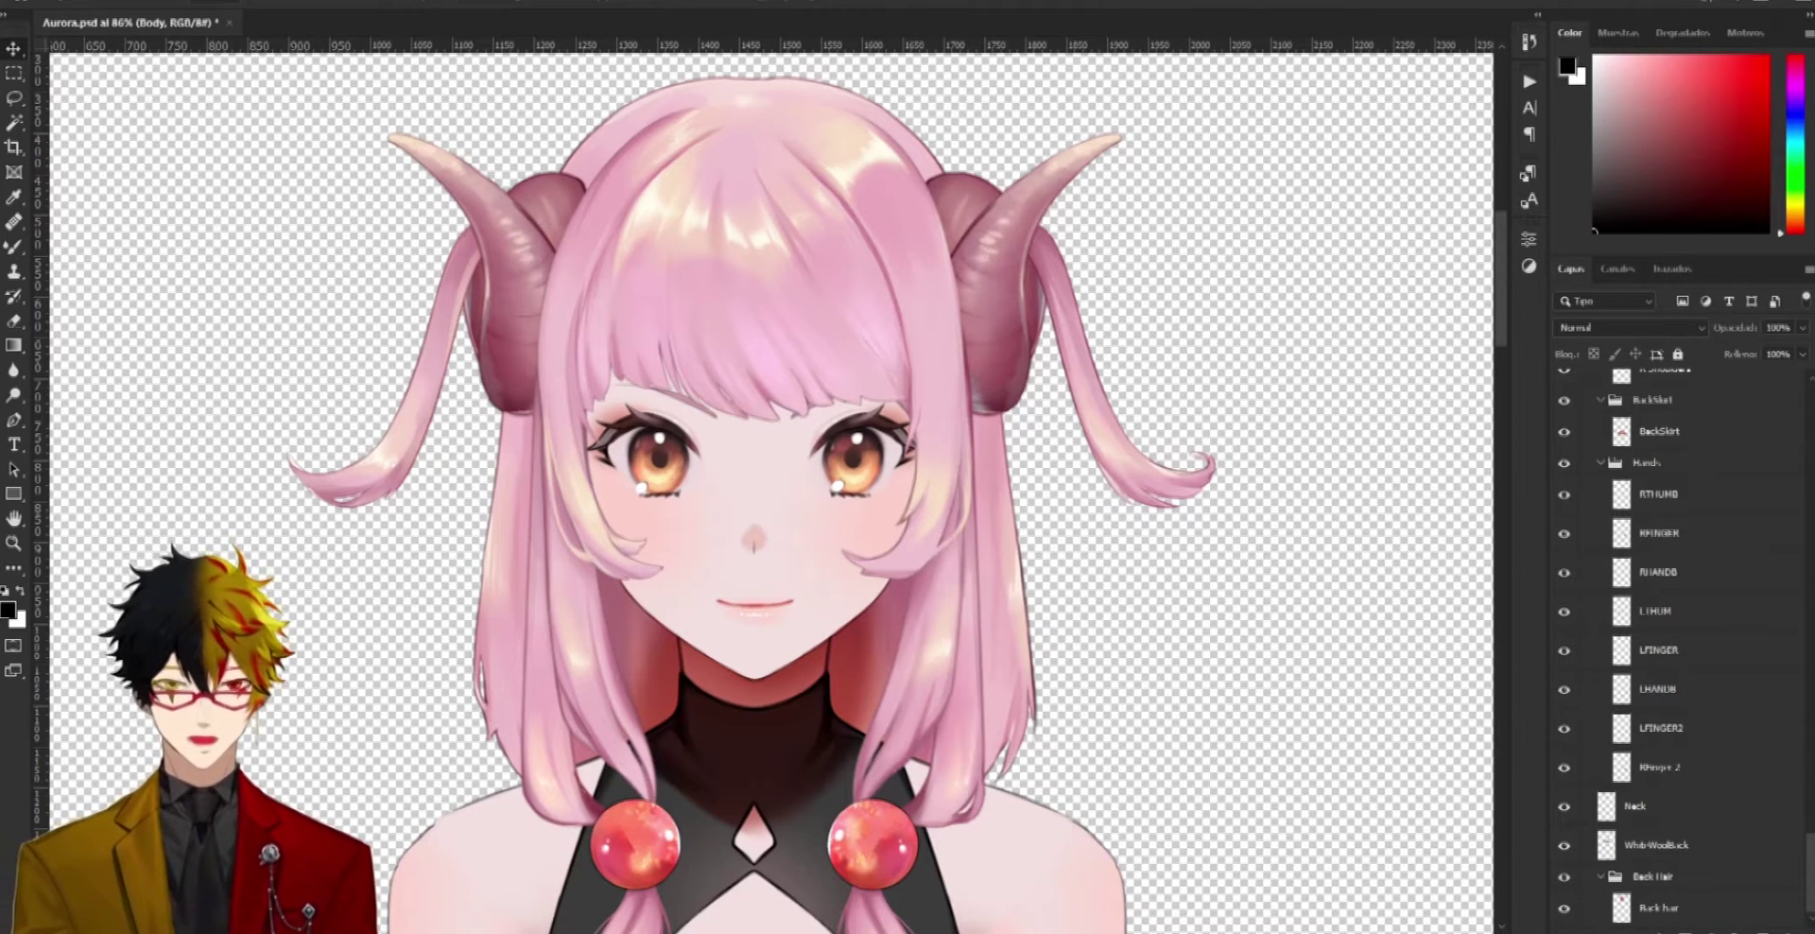
scroll(1678, 647, "up", 15)
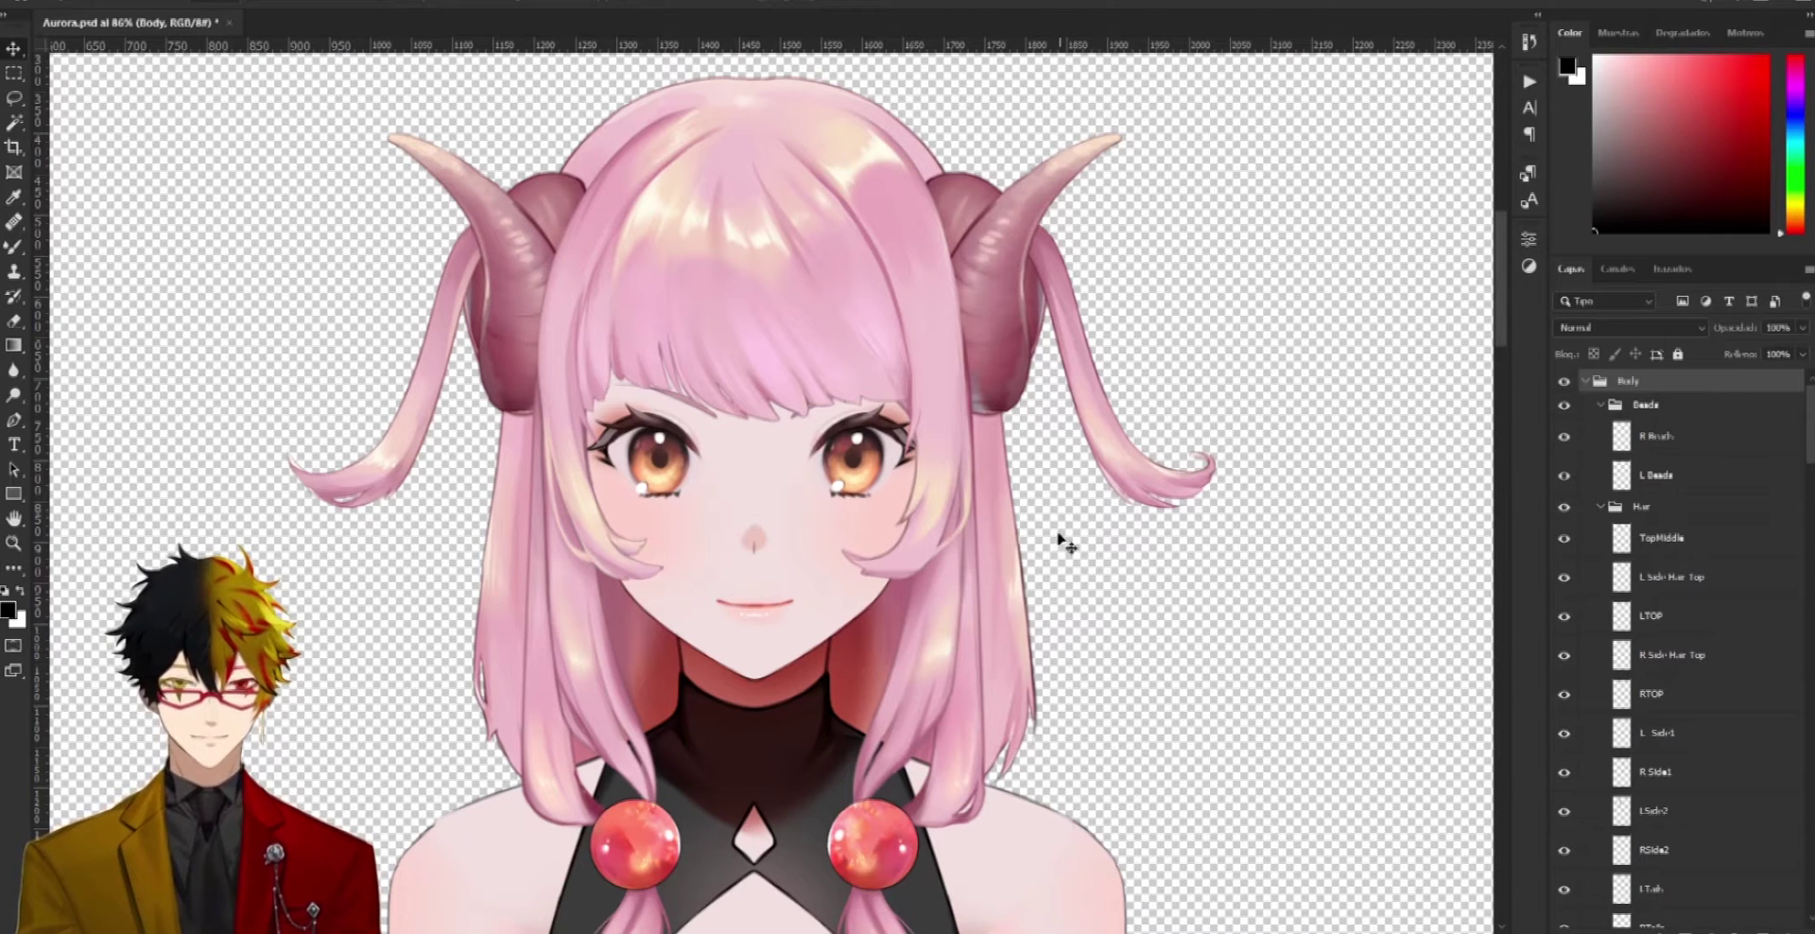
Try moving the R Beads layer off the hair strand onto the empty canvas beside the character, undoing each move
left_click(1666, 441)
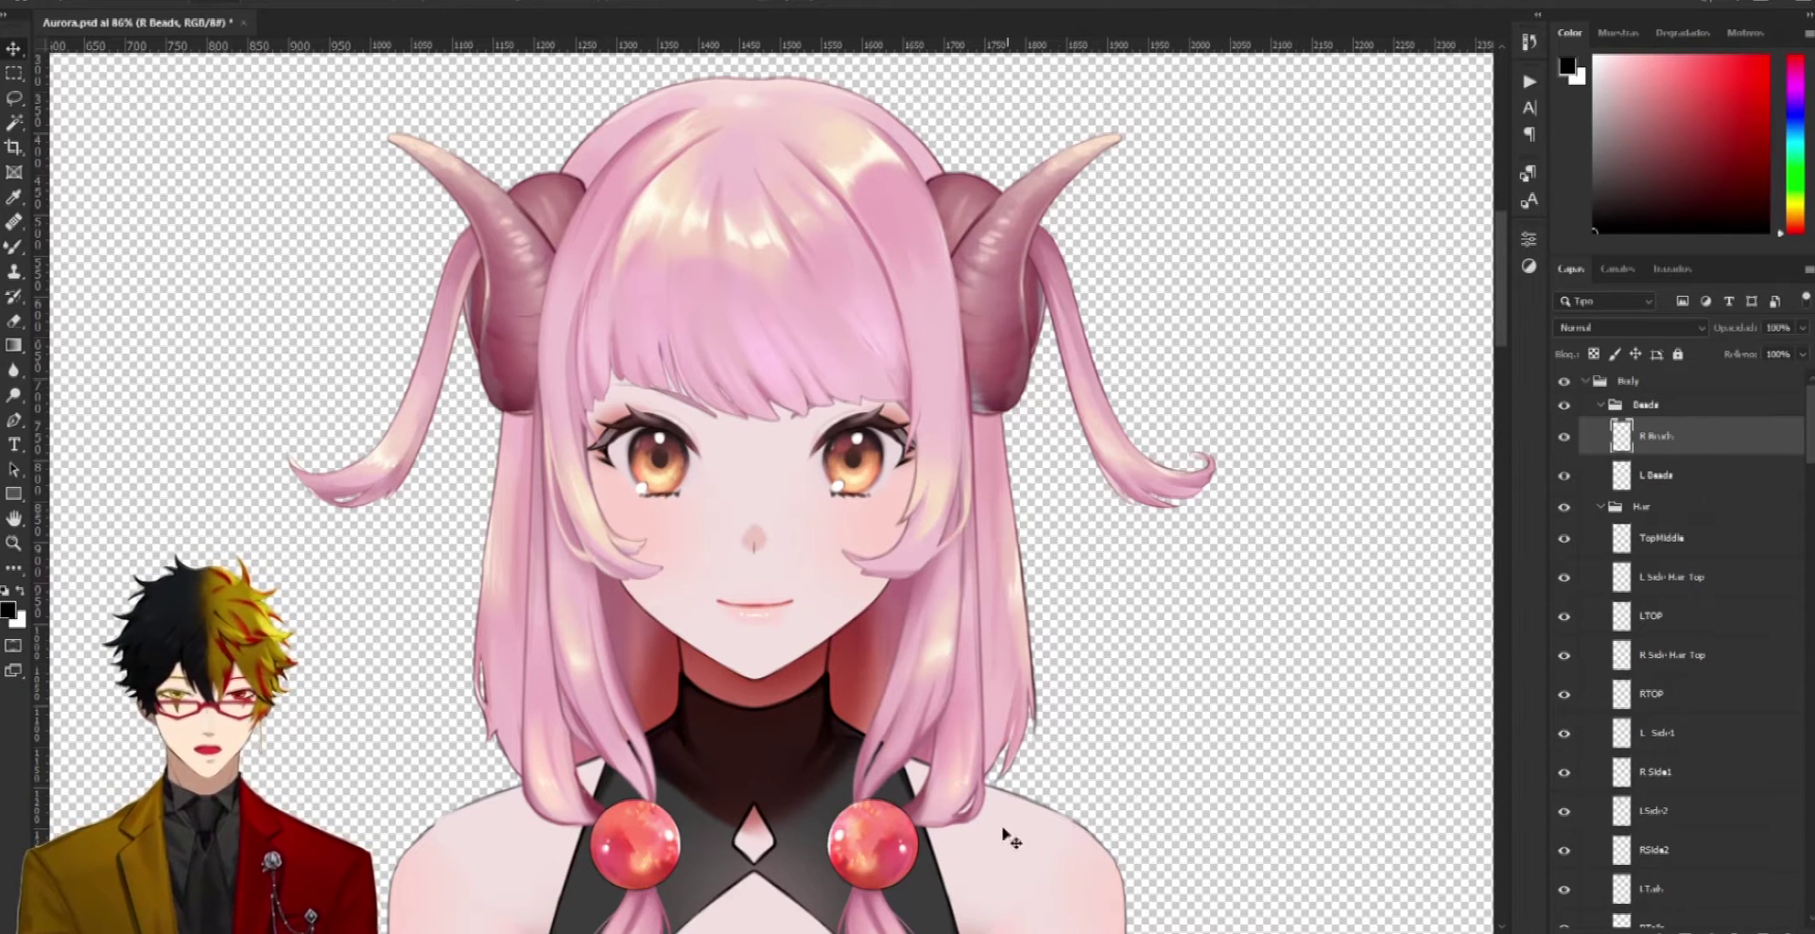
left_click_drag(884, 880, 1191, 804)
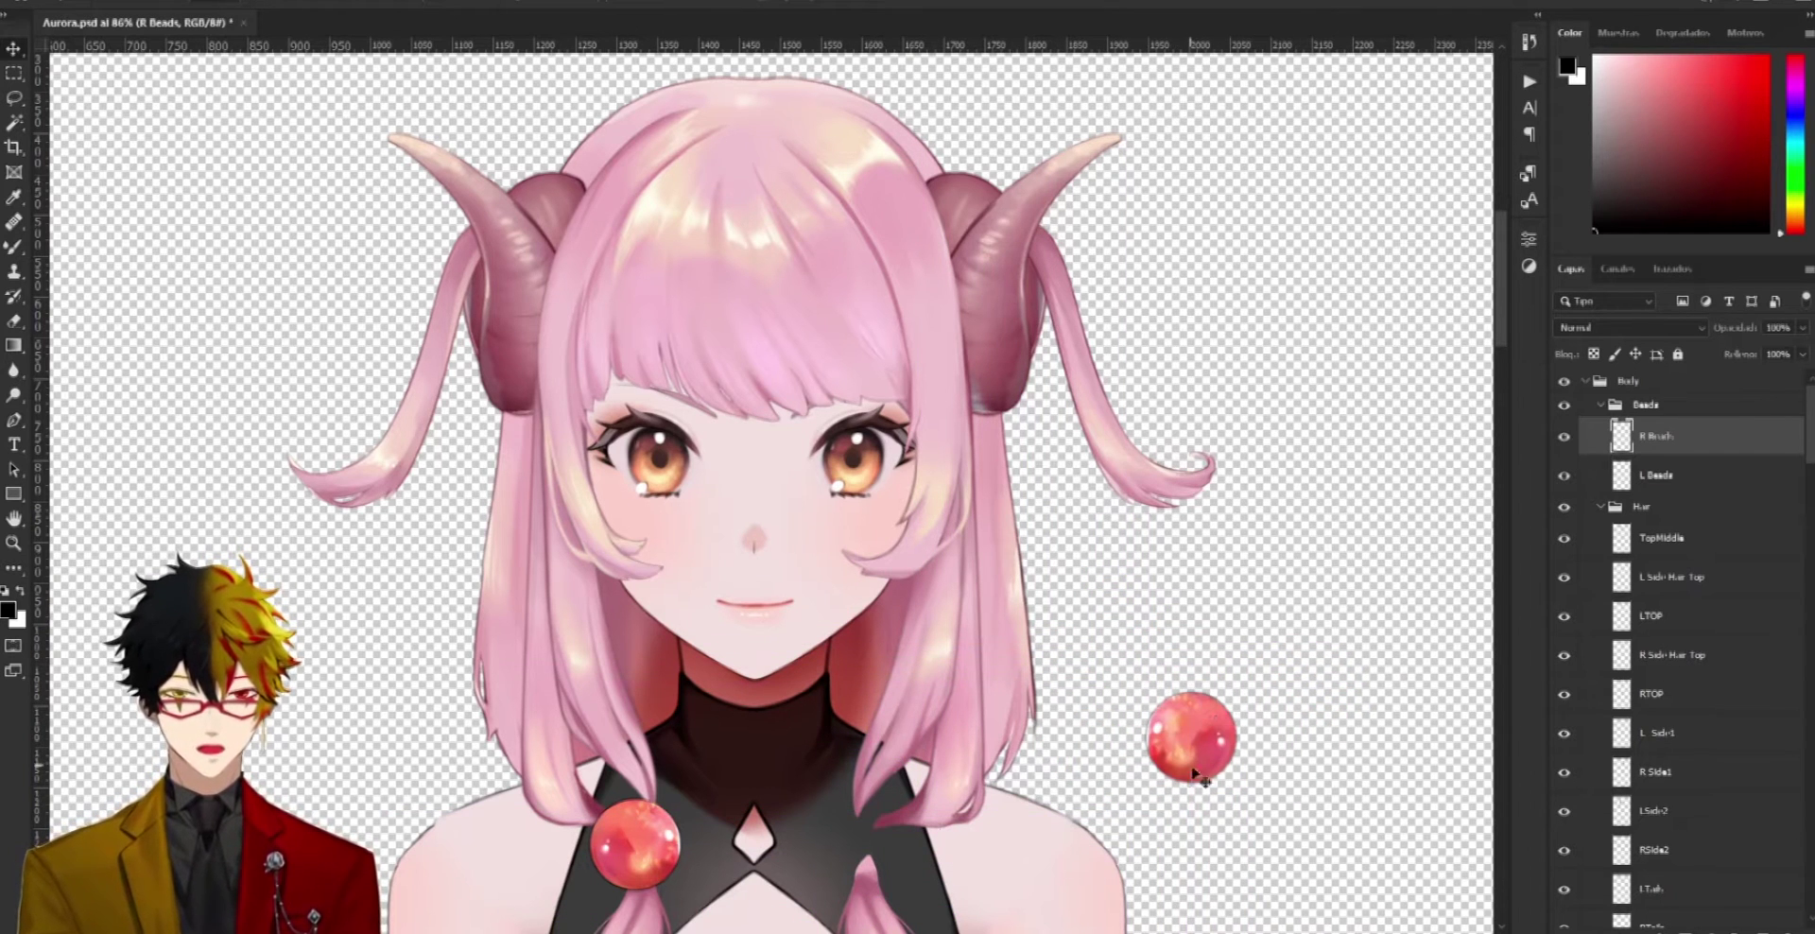
key("ctrl+z")
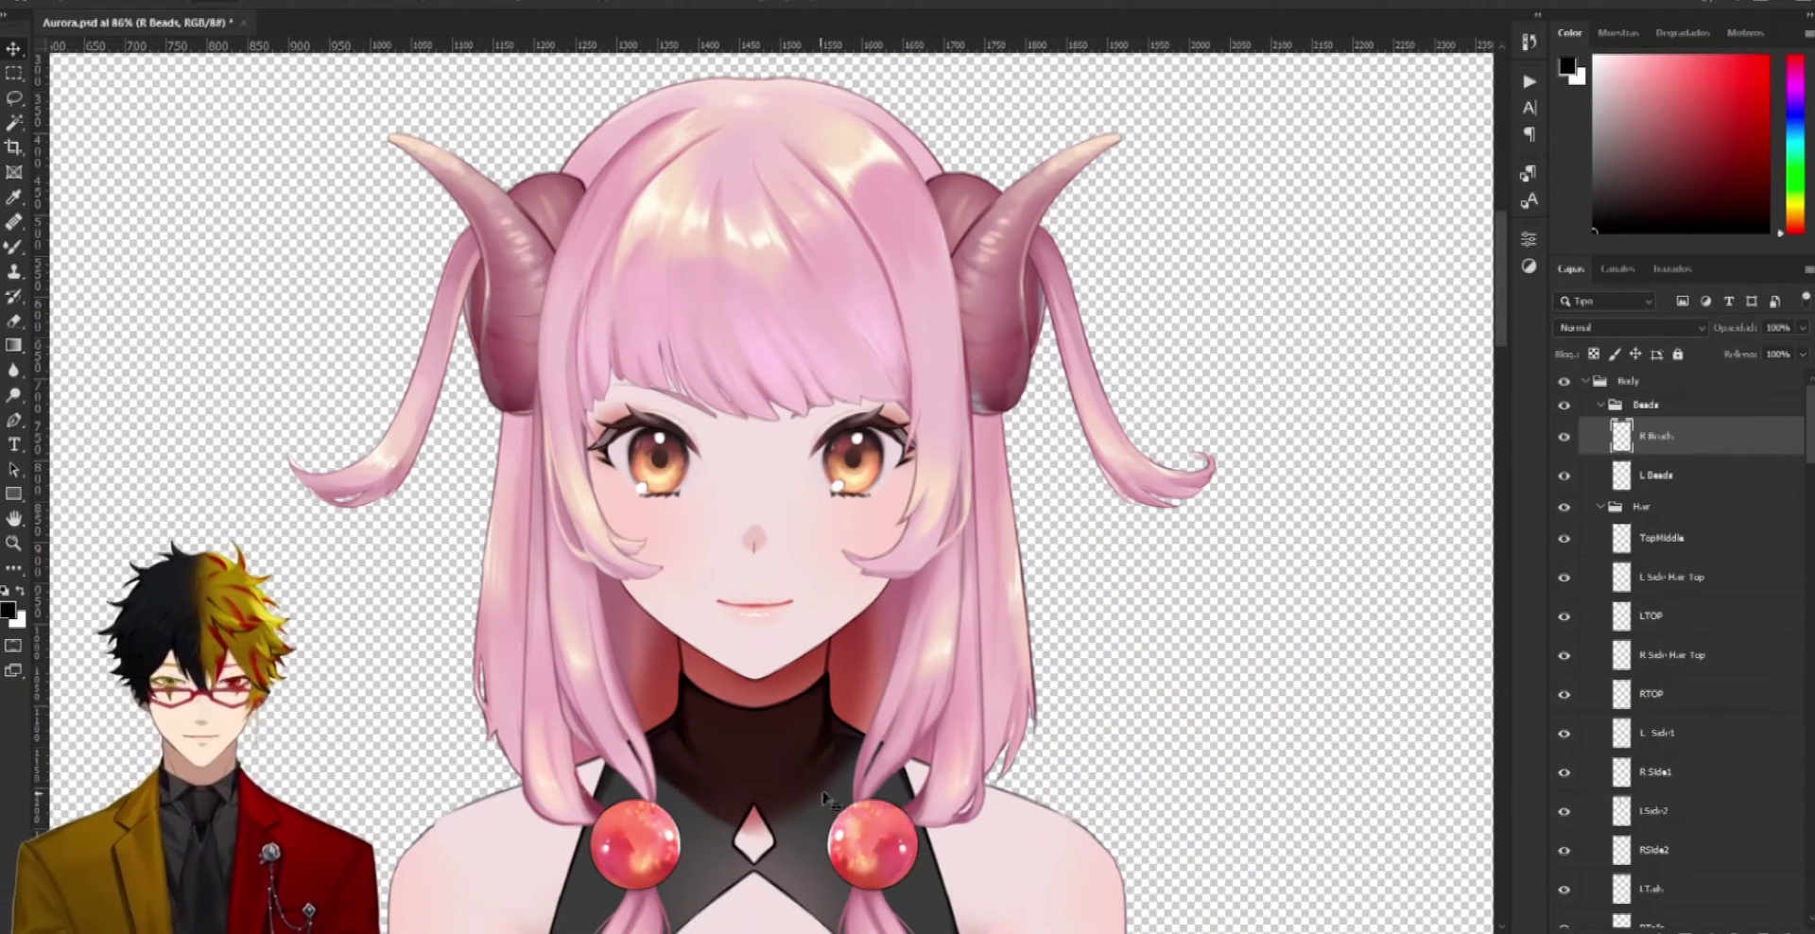
scroll(889, 764, "down", 1)
scroll(889, 764, "down", 1)
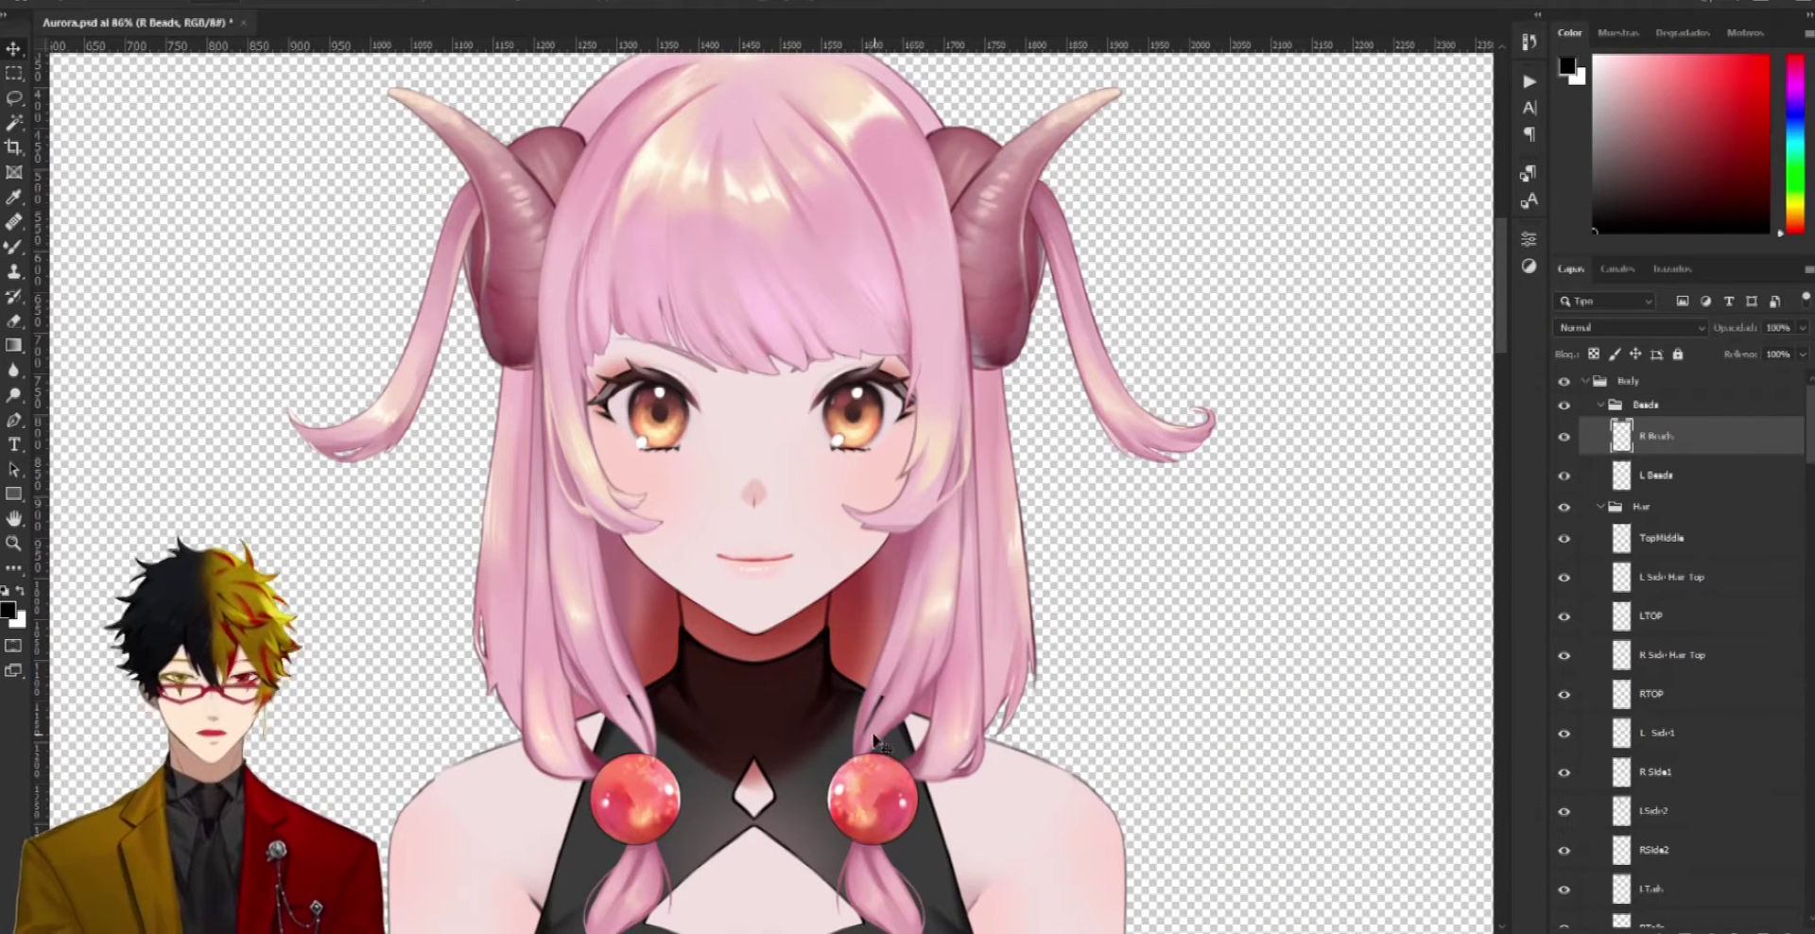
left_click(1656, 476)
left_click(1662, 438)
left_click_drag(880, 807, 1229, 741)
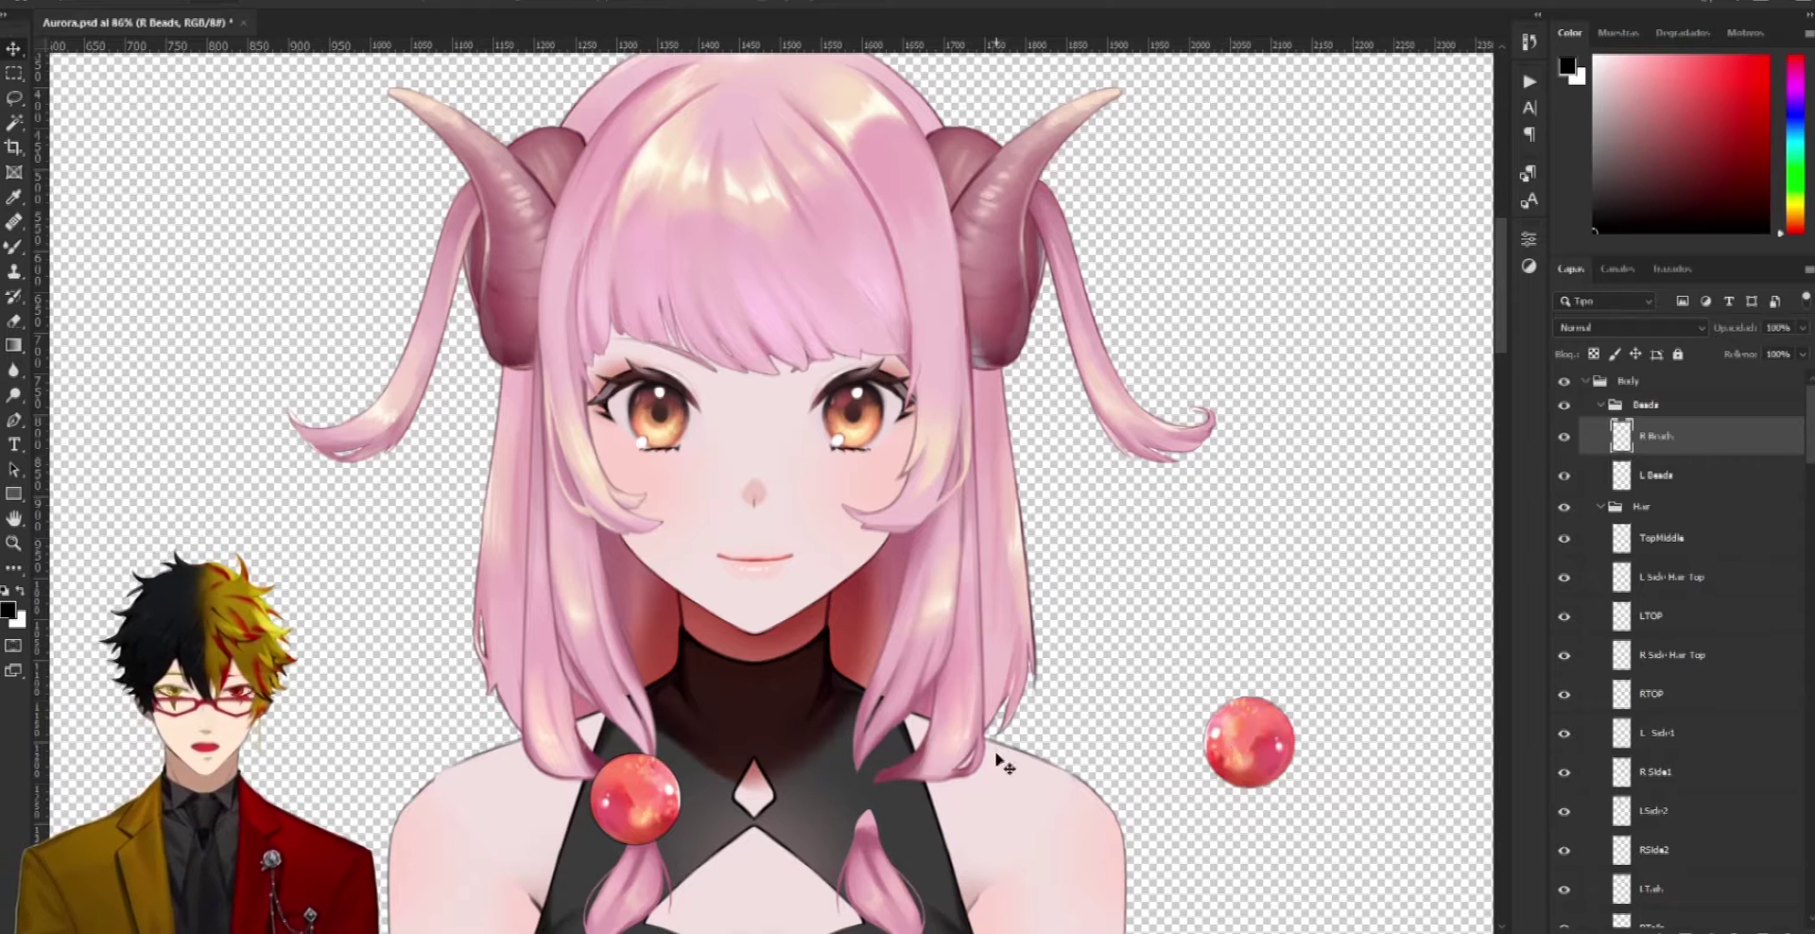
key("ctrl")
key("ctrl+z")
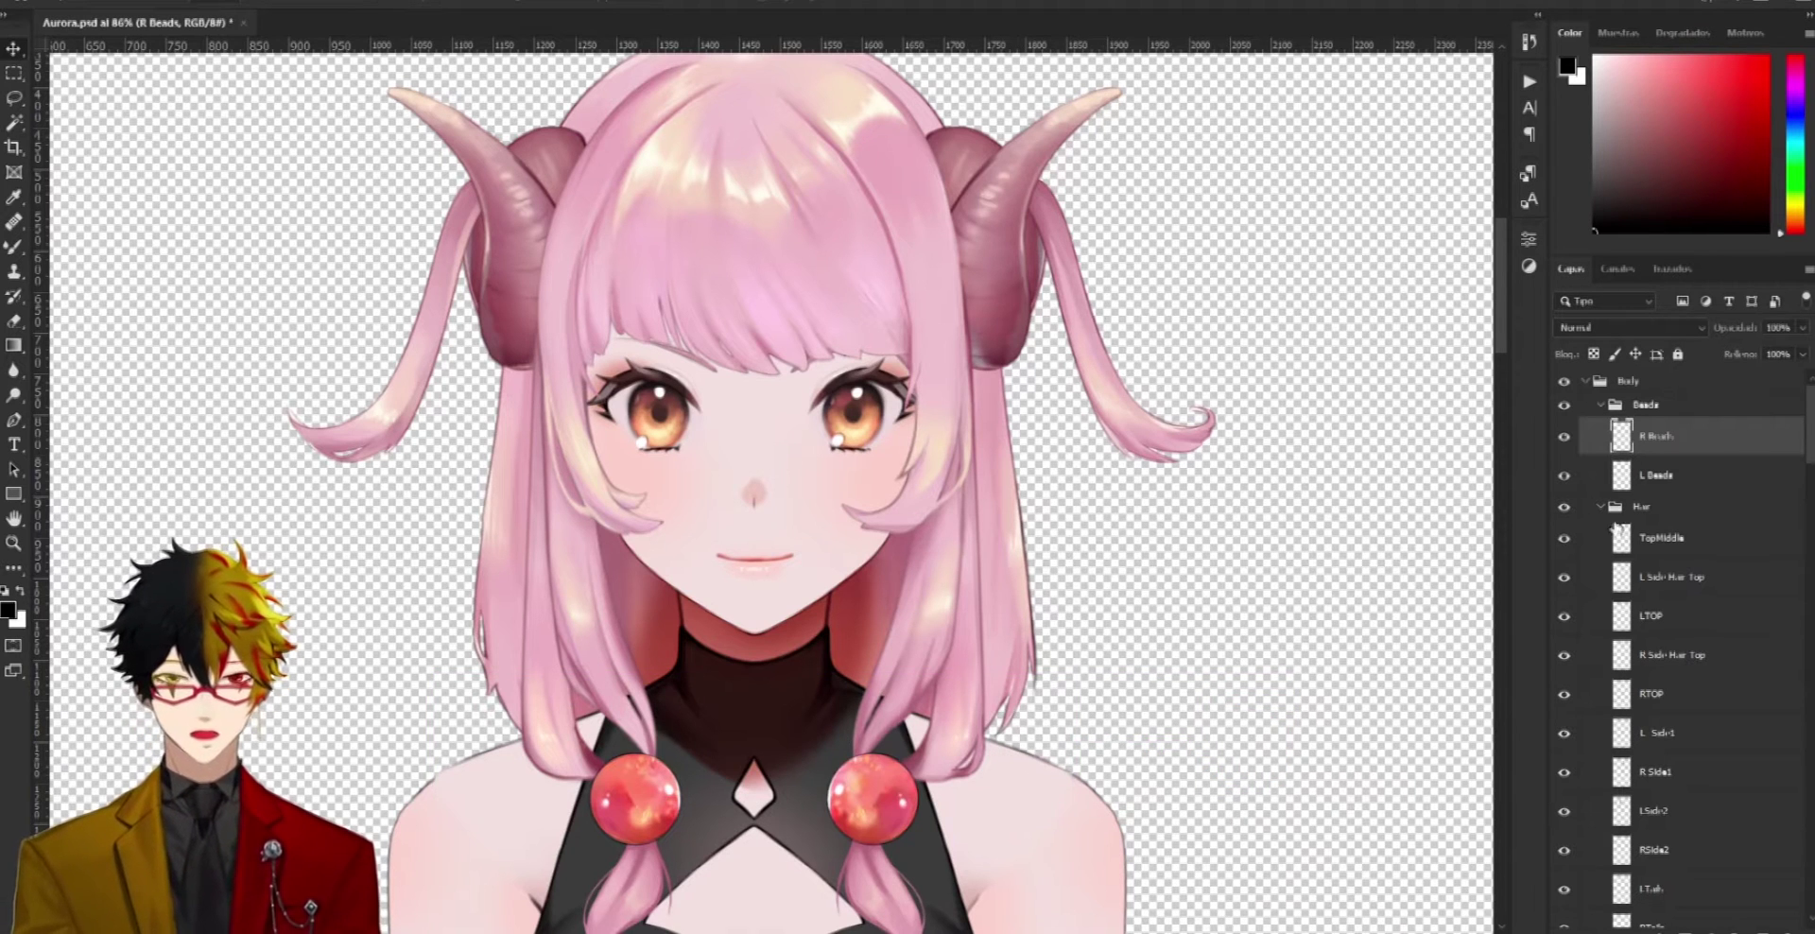
Select the TopMiddle layer and hide all layers in the Hair group from TopMiddle down to RTails
left_click(1655, 536)
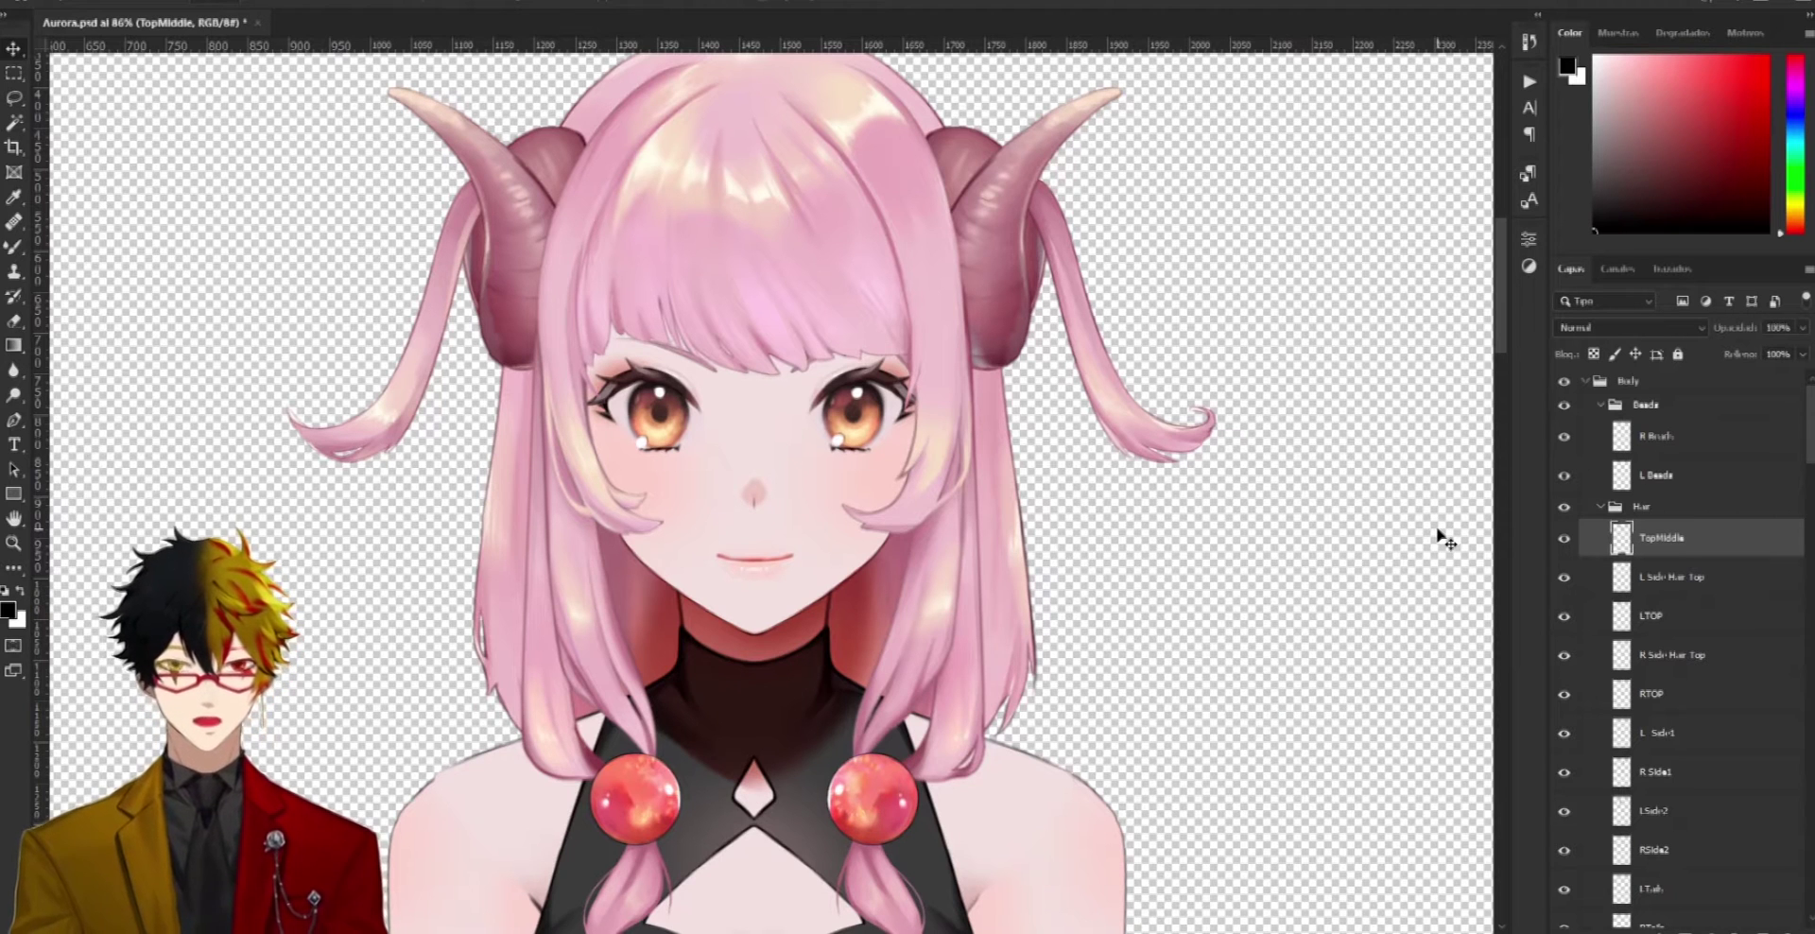
left_click_drag(761, 246, 871, 255)
left_click_drag(1565, 557, 1580, 817)
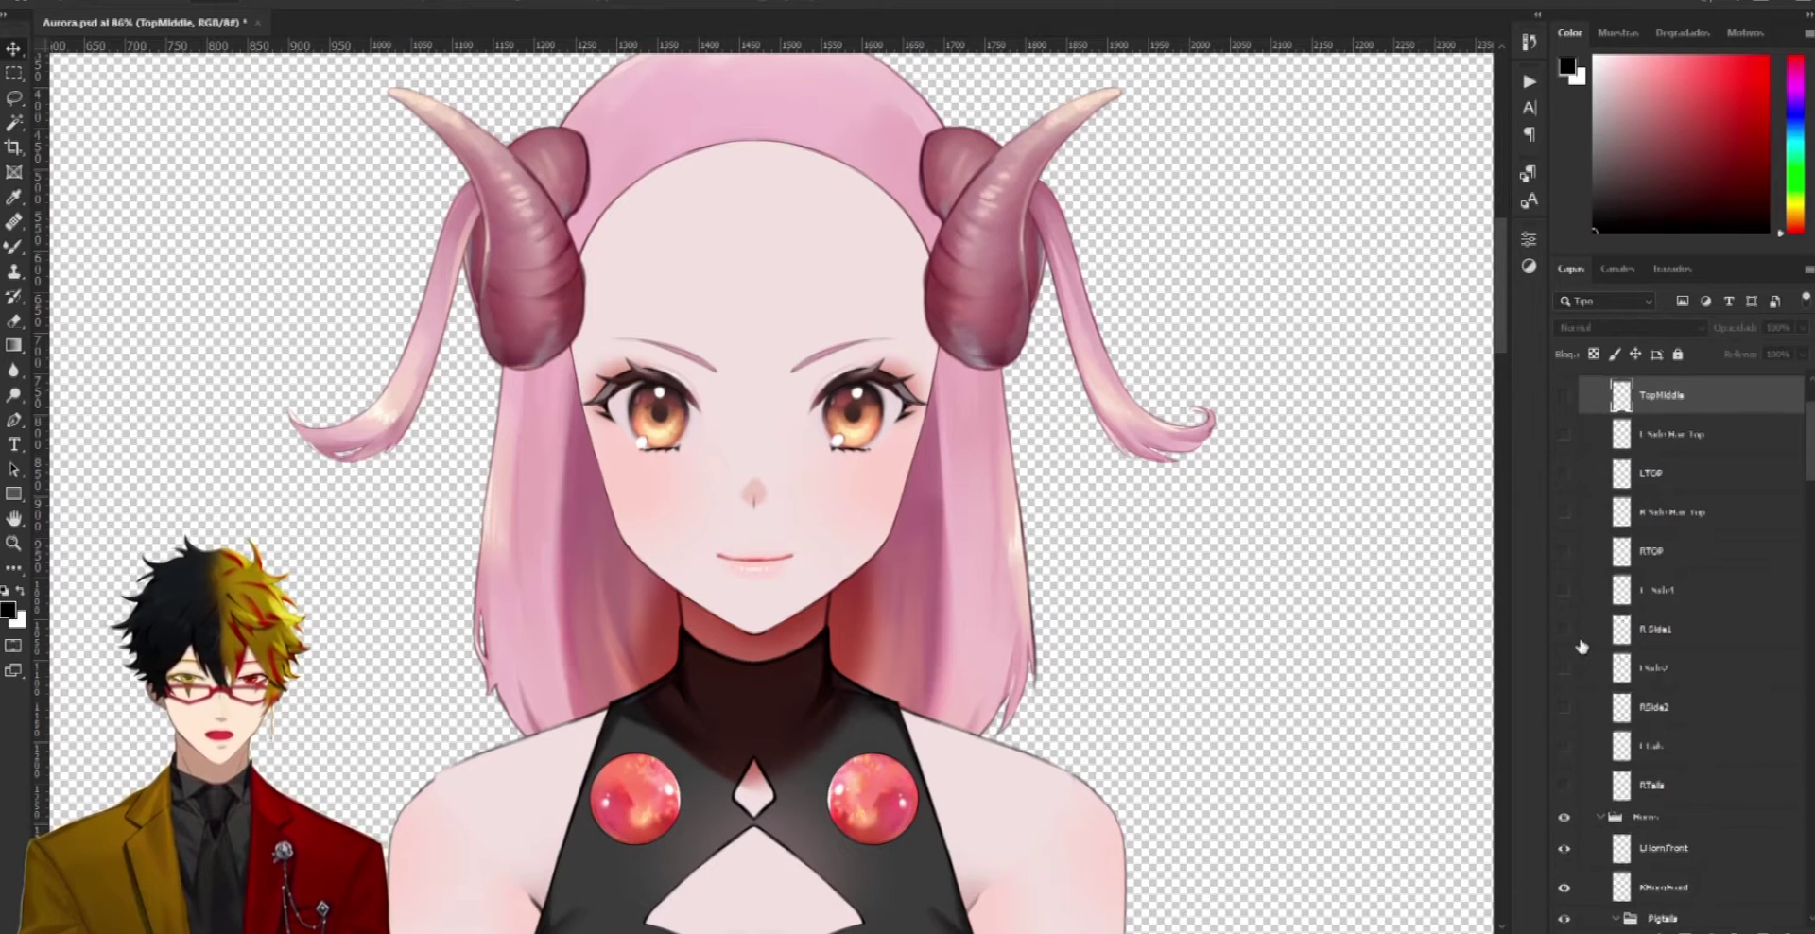
scroll(1586, 797, "up", 3)
scroll(782, 331, "up", 2)
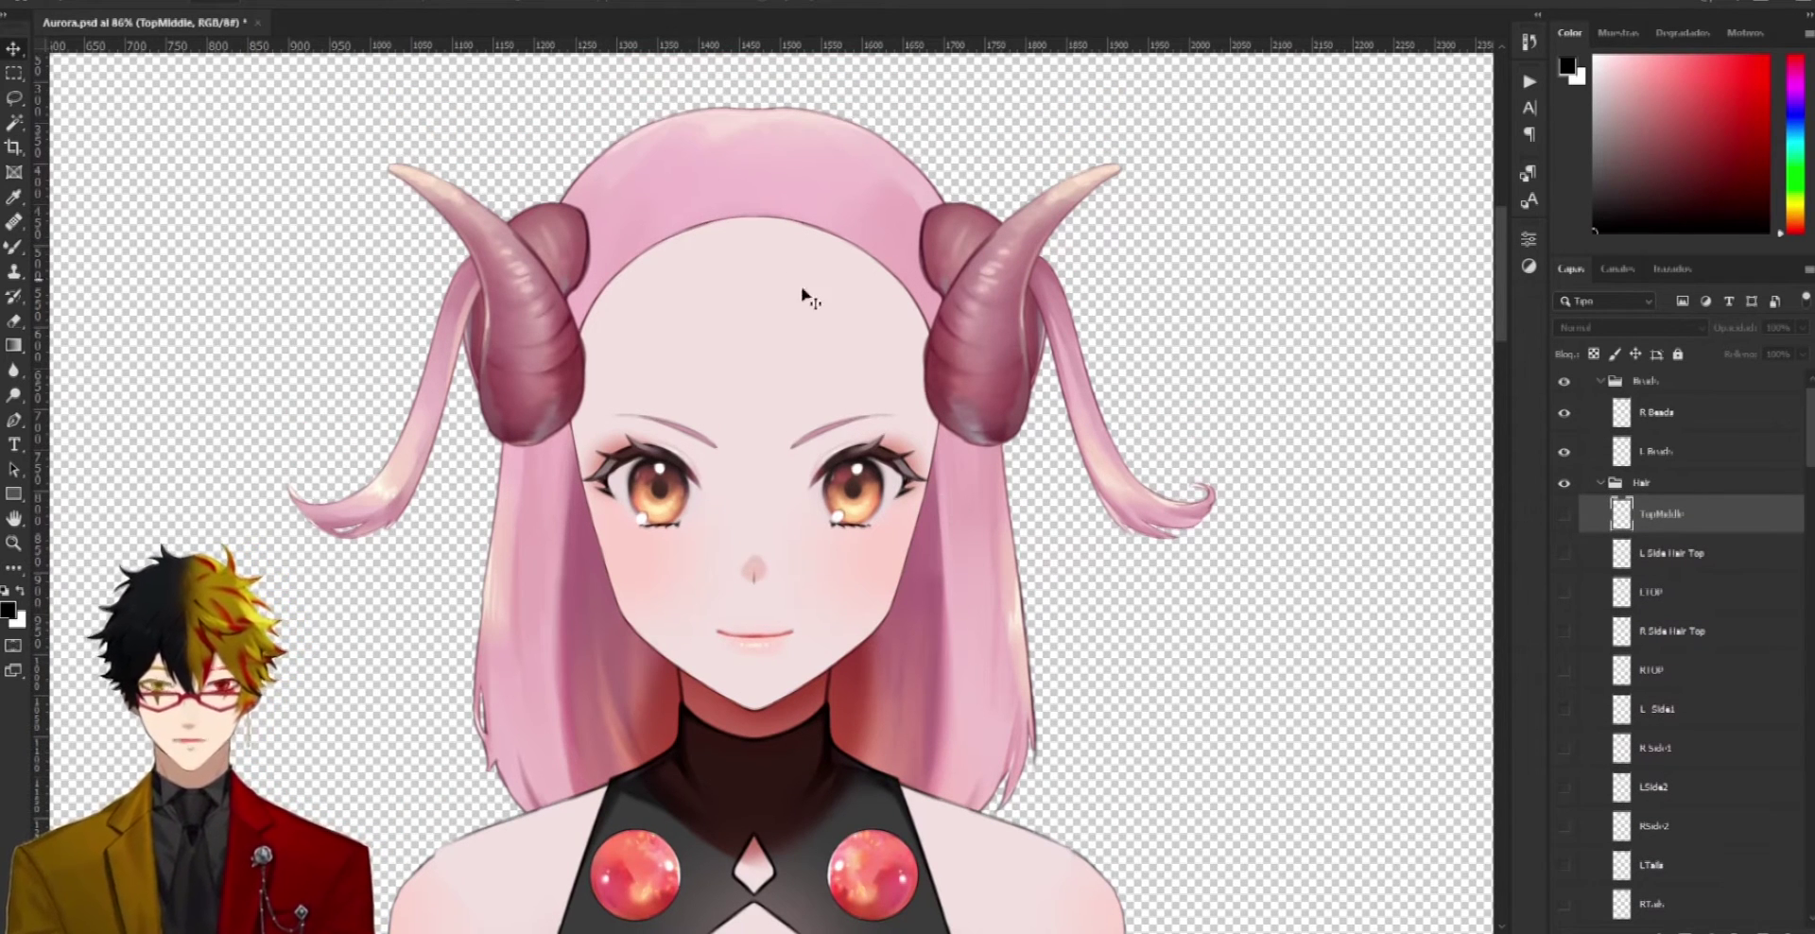
scroll(1588, 657, "up", 1)
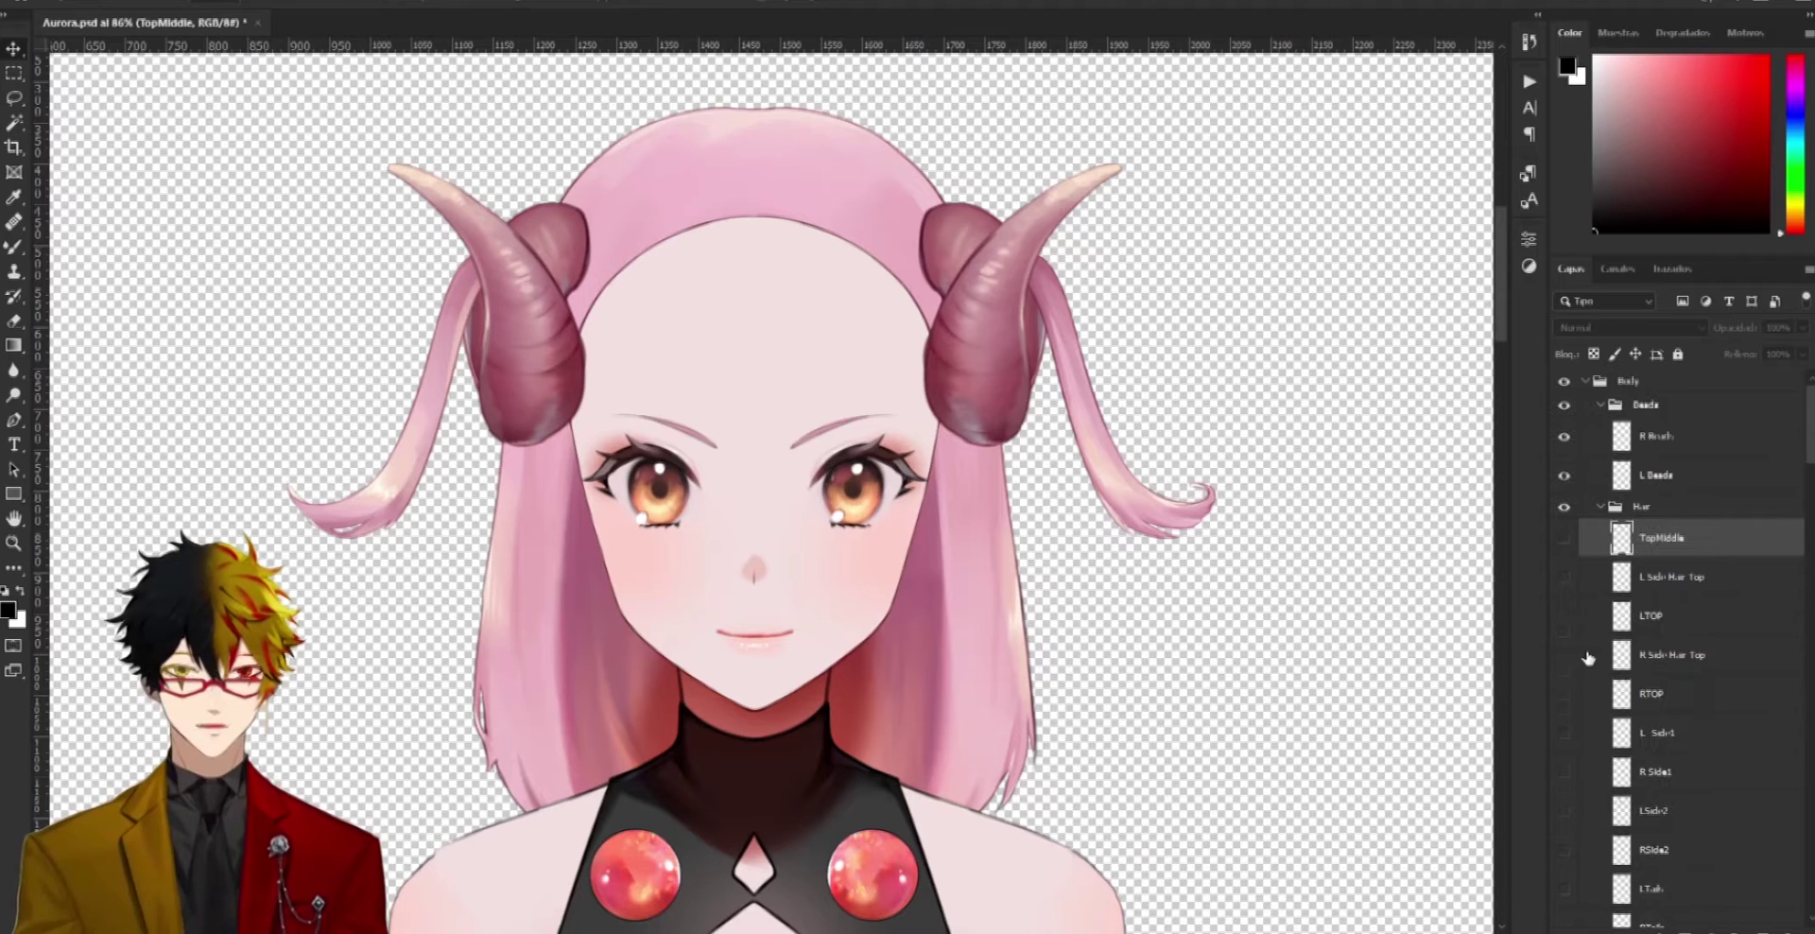
Show the Hair group's top layers again one by one: TopMiddle, L Side Hair Top, LTOP, R Side Hair Top and RTOP
left_click(1565, 539)
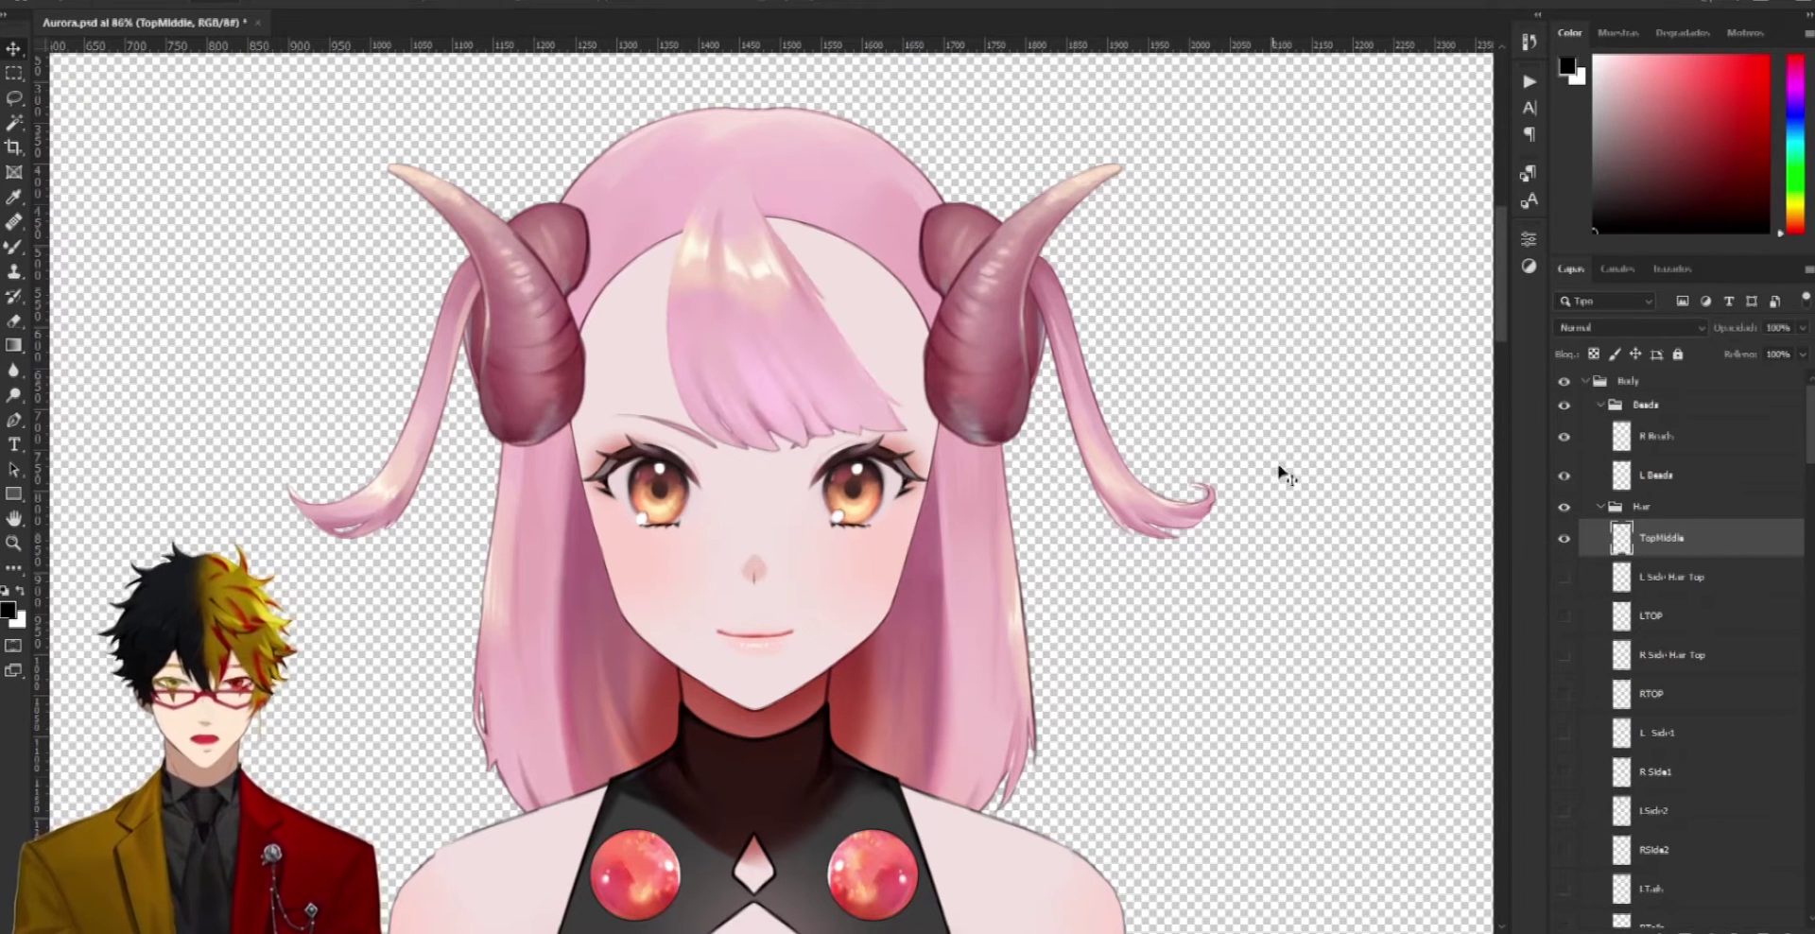
left_click(1565, 578)
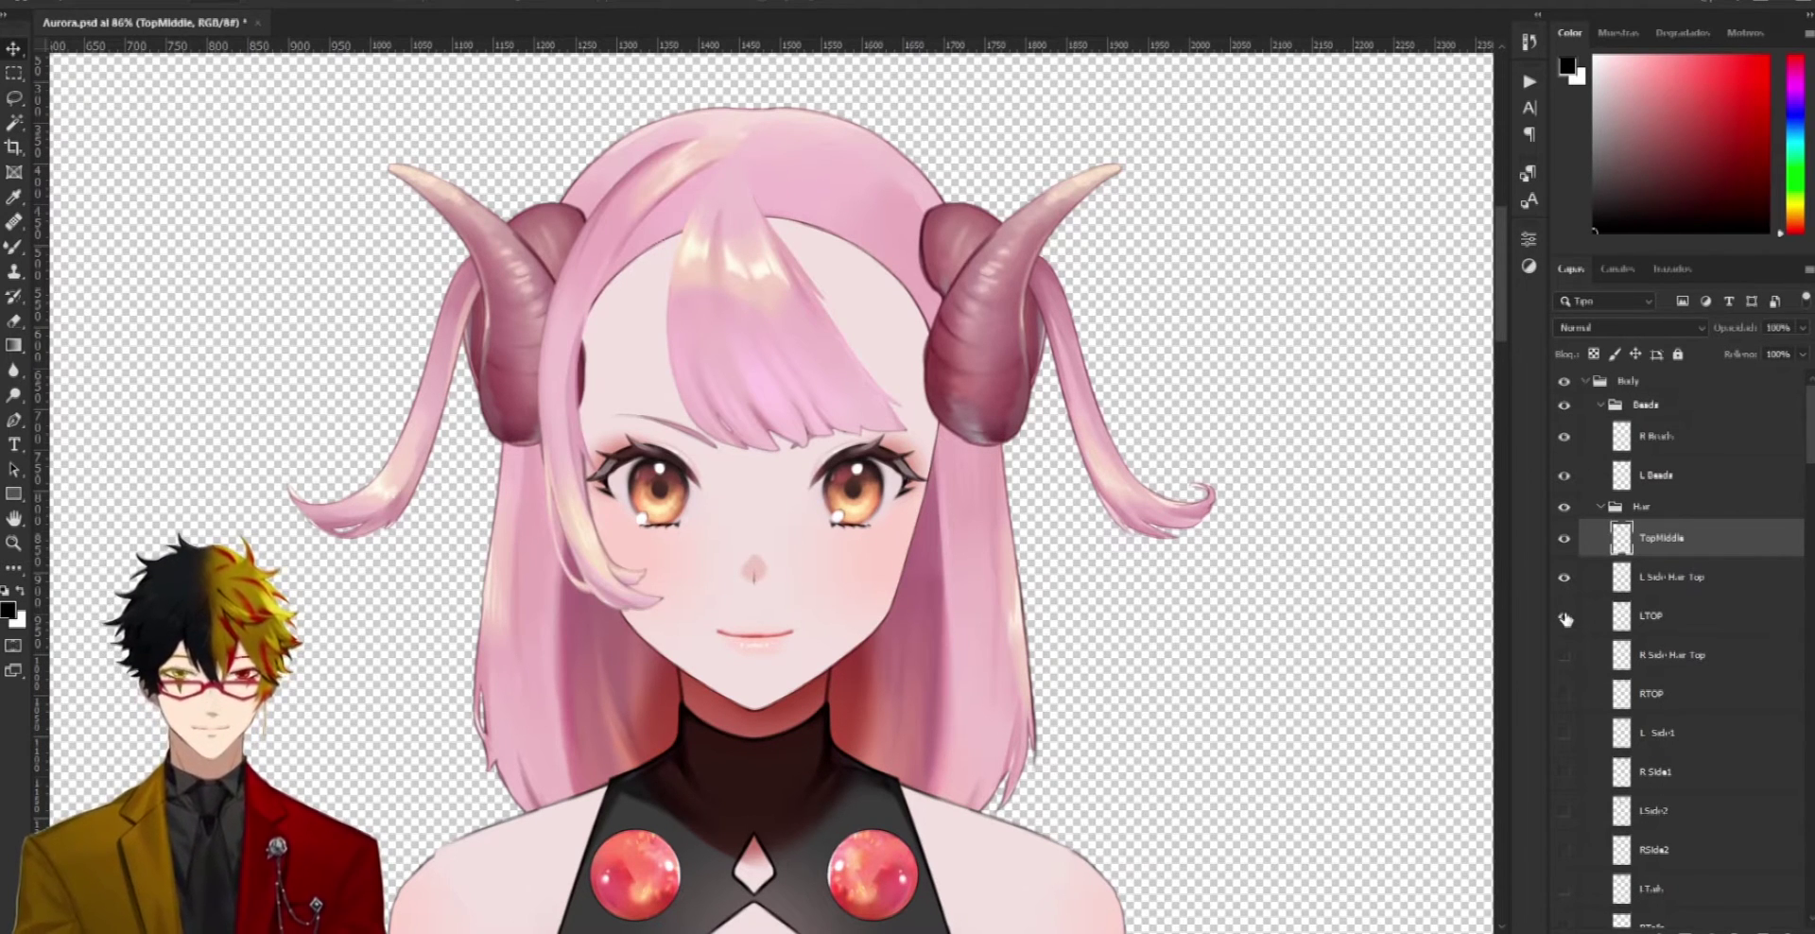
left_click(1565, 616)
left_click(1564, 655)
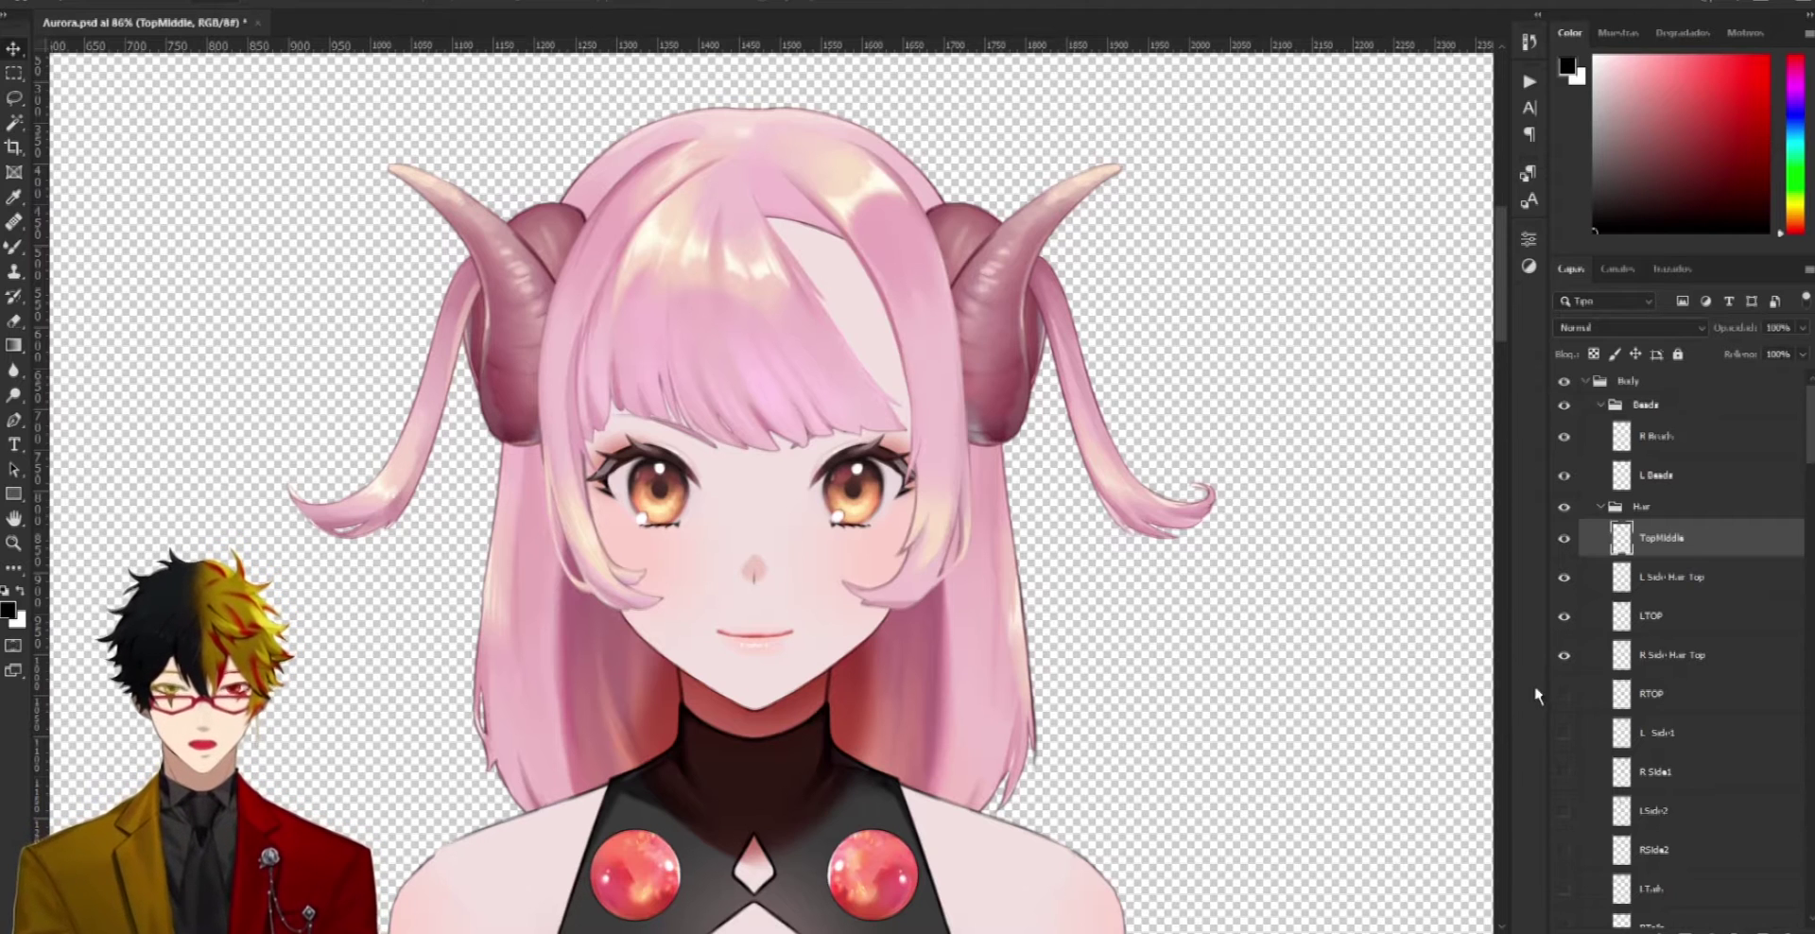
left_click(1565, 694)
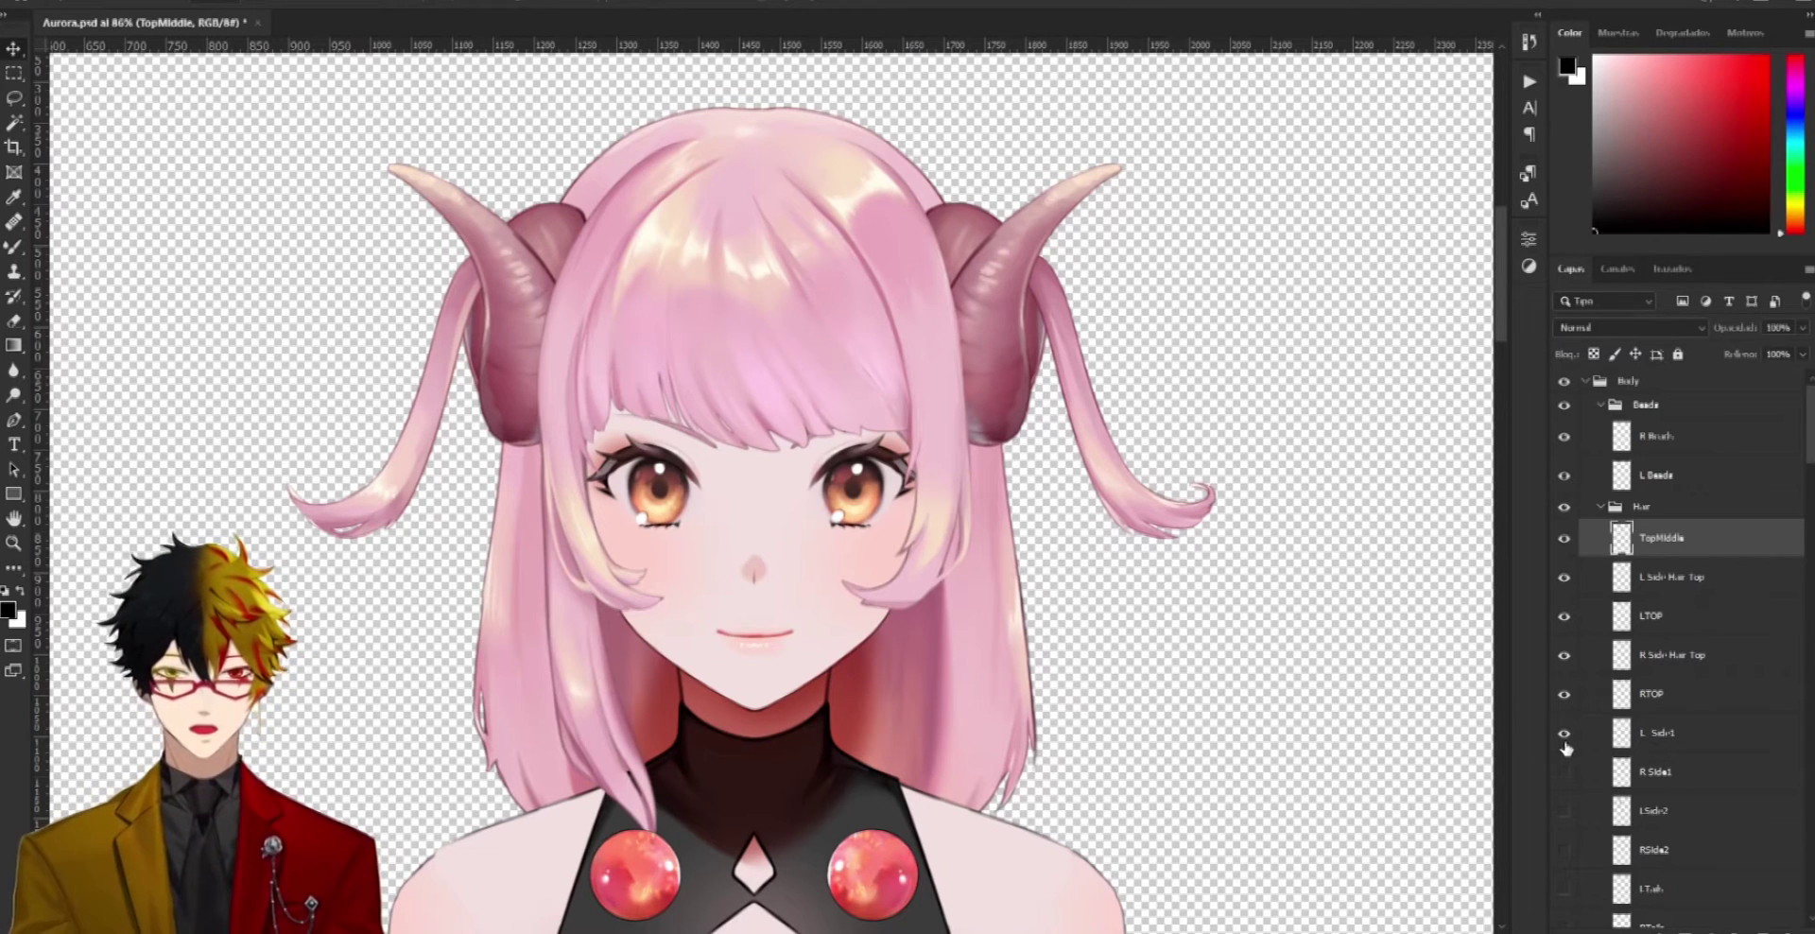
Show the remaining Hair group side and tail layers again, from L Side1 down to RTails
left_click(1565, 772)
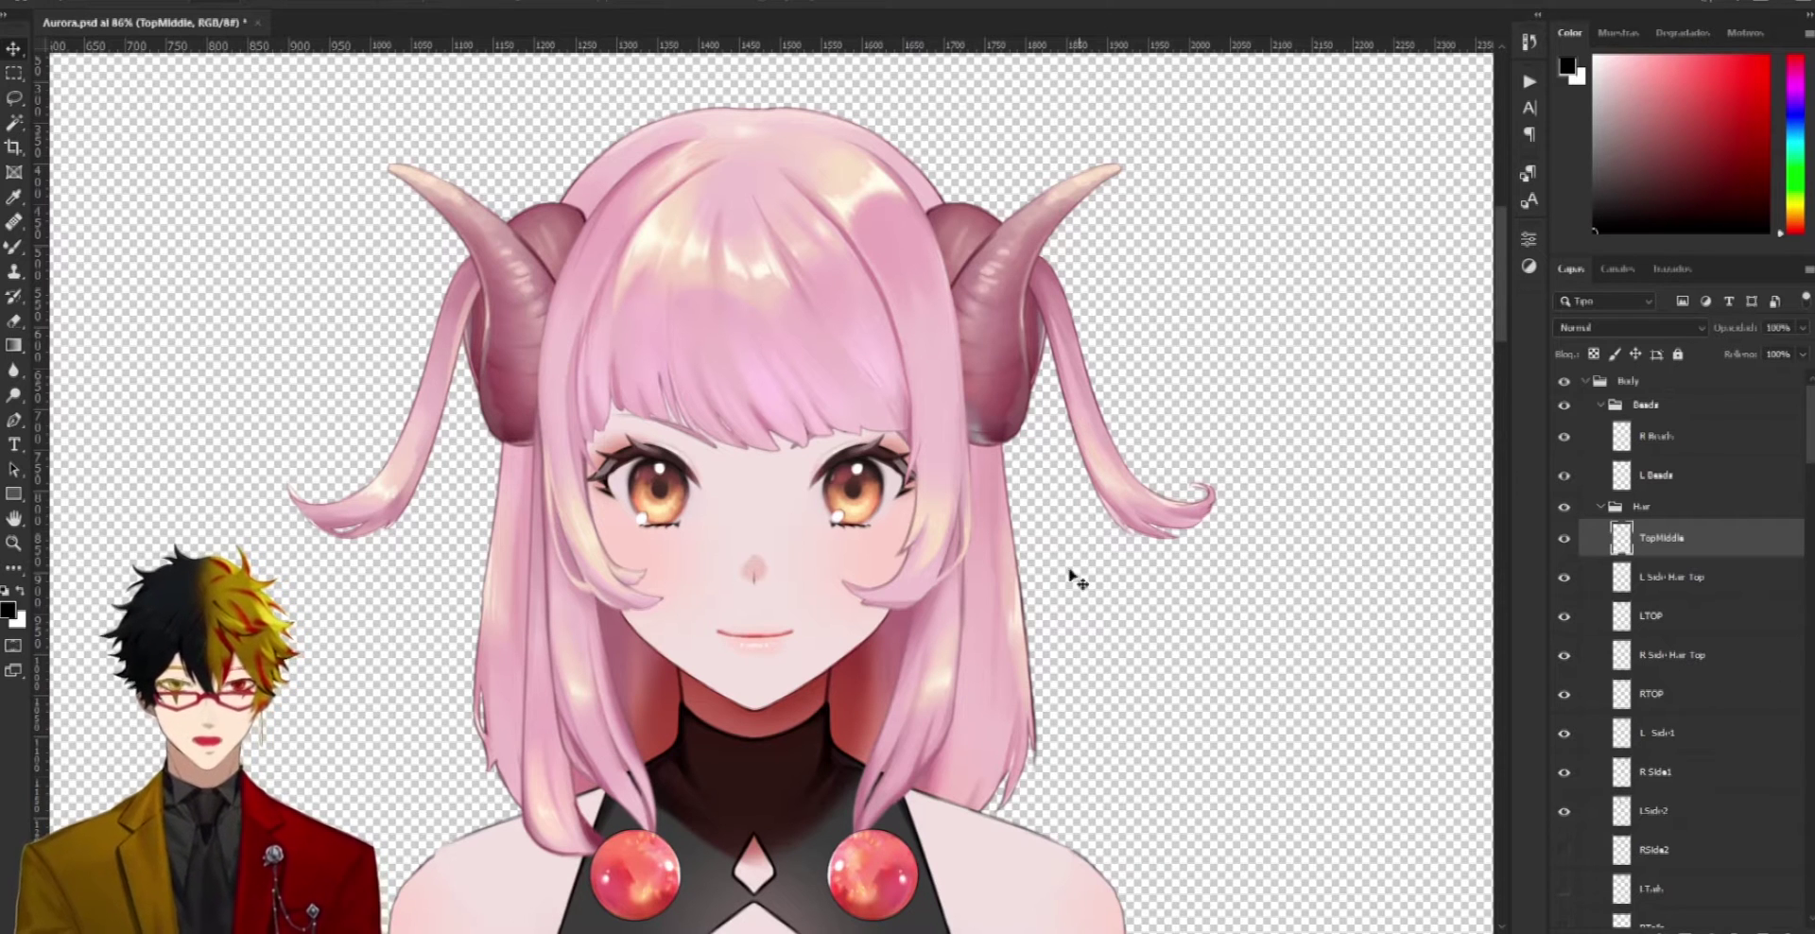
left_click(1570, 850)
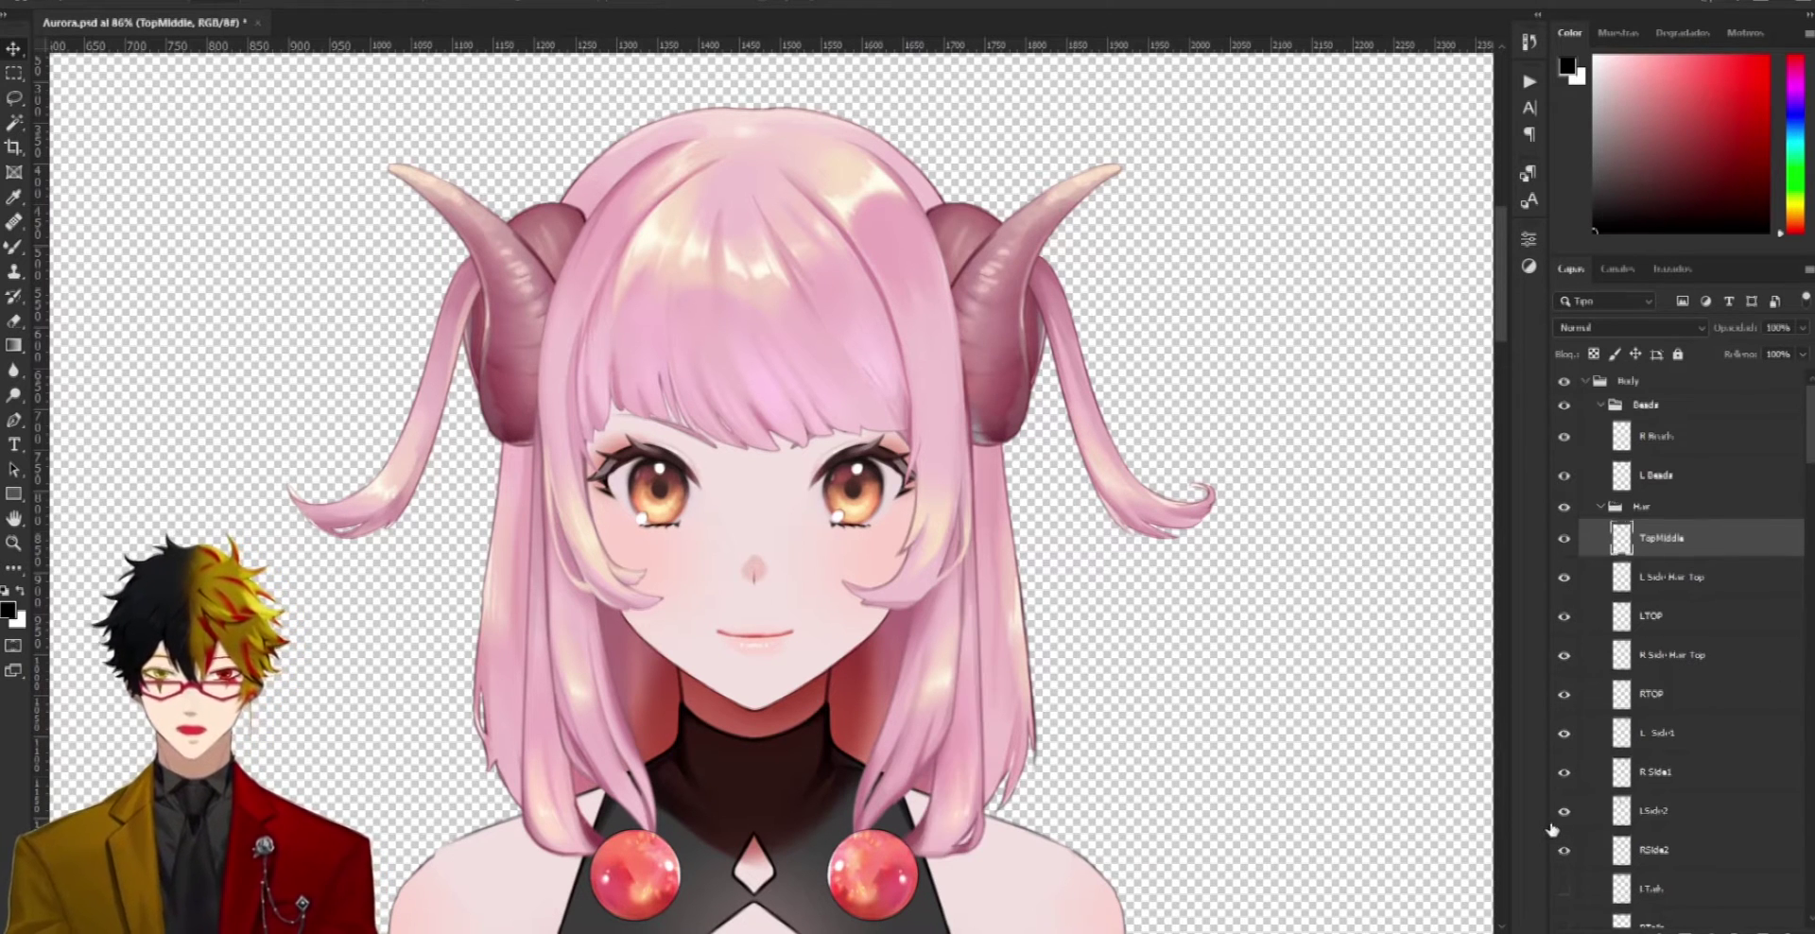
scroll(1562, 831, "down", 3)
left_click(1565, 771)
left_click(1565, 810)
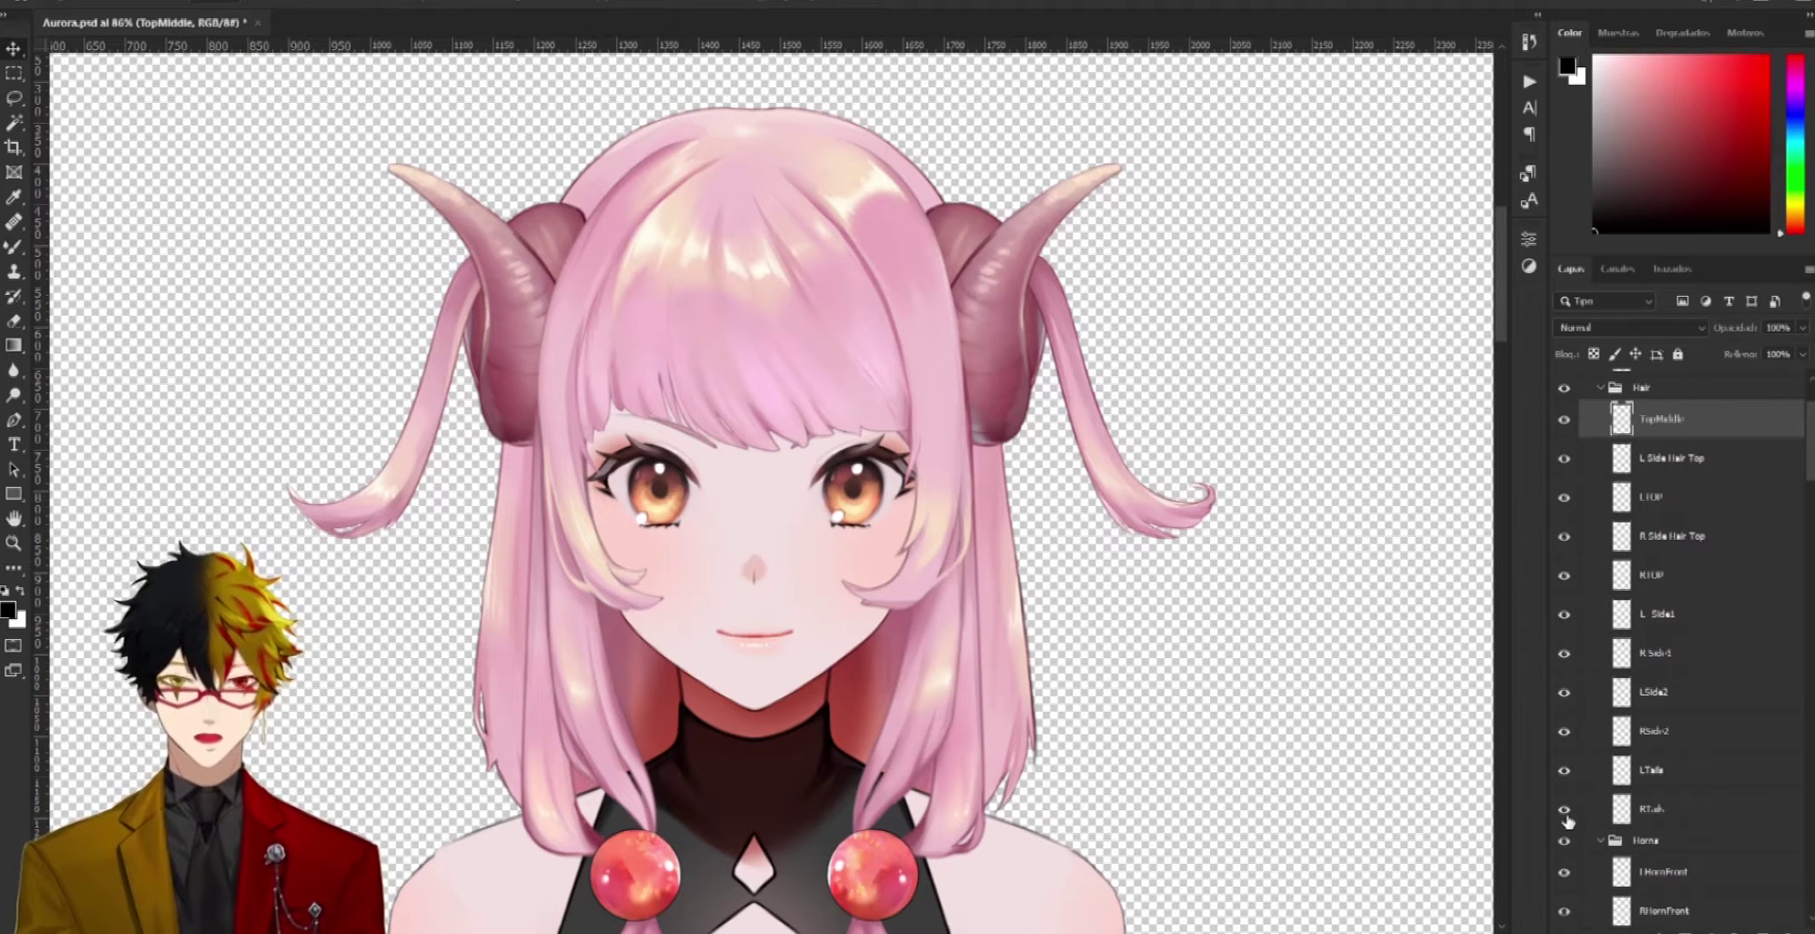
scroll(1012, 726, "down", 2)
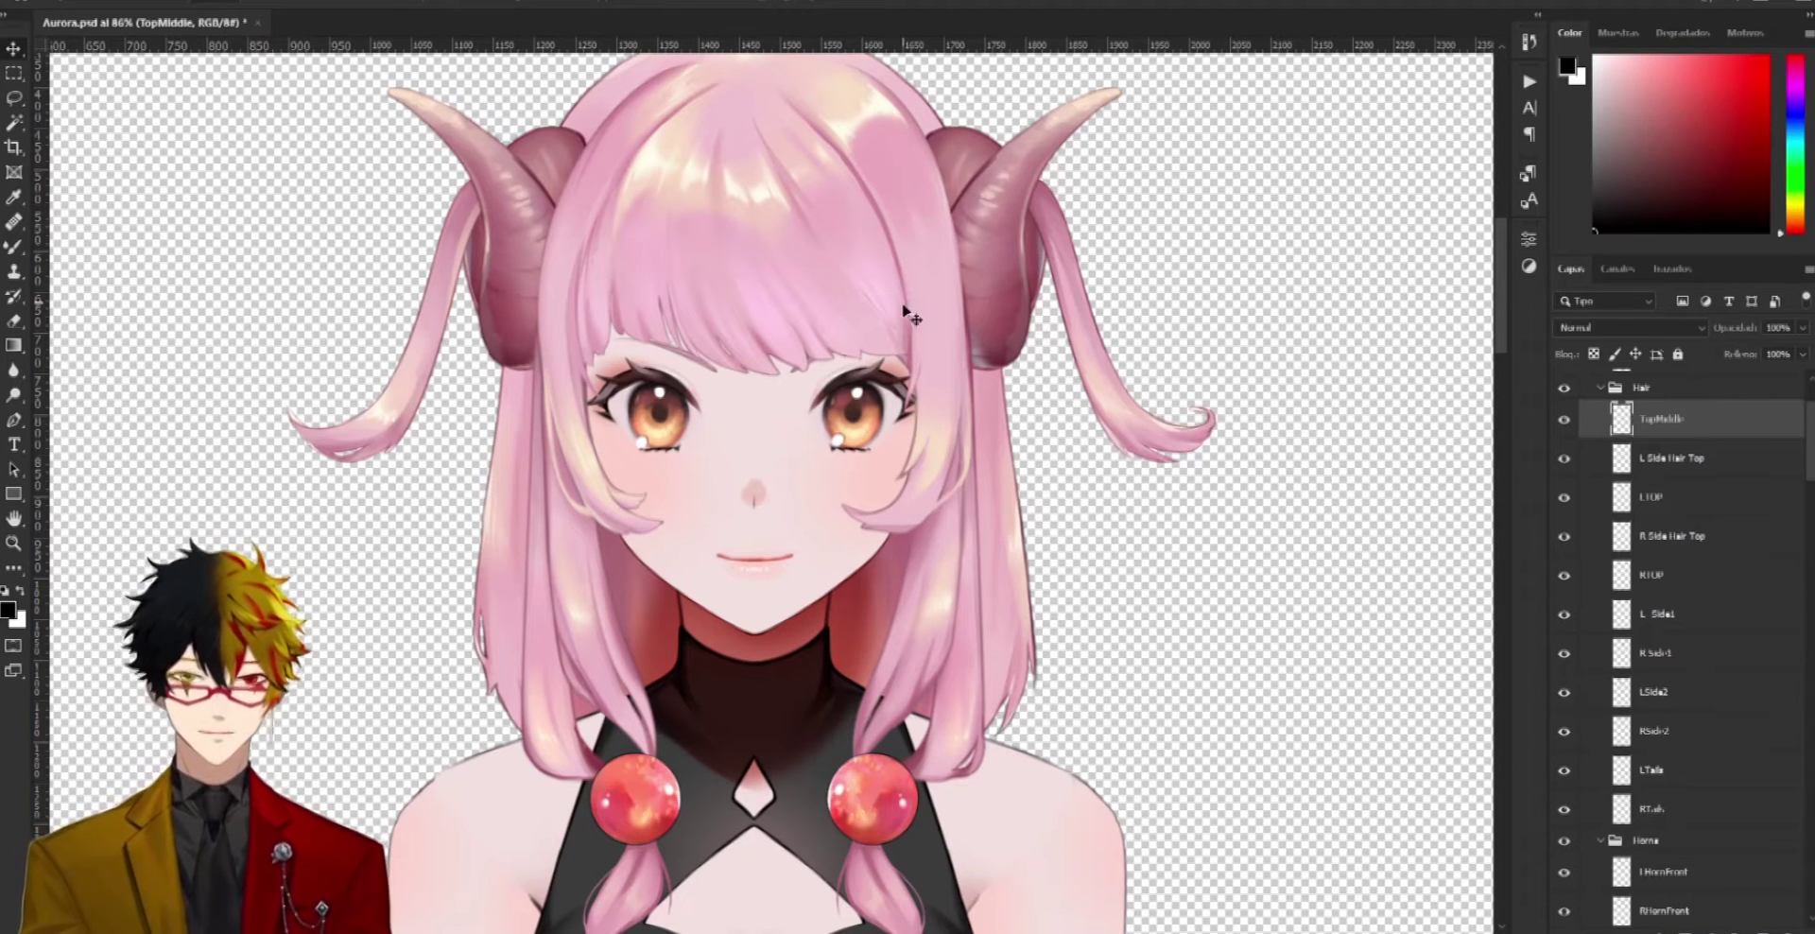
Hide the LHornFront and RHornFront layers in the Horns group and show both again
scroll(1702, 784, "down", 1)
scroll(1702, 783, "down", 5)
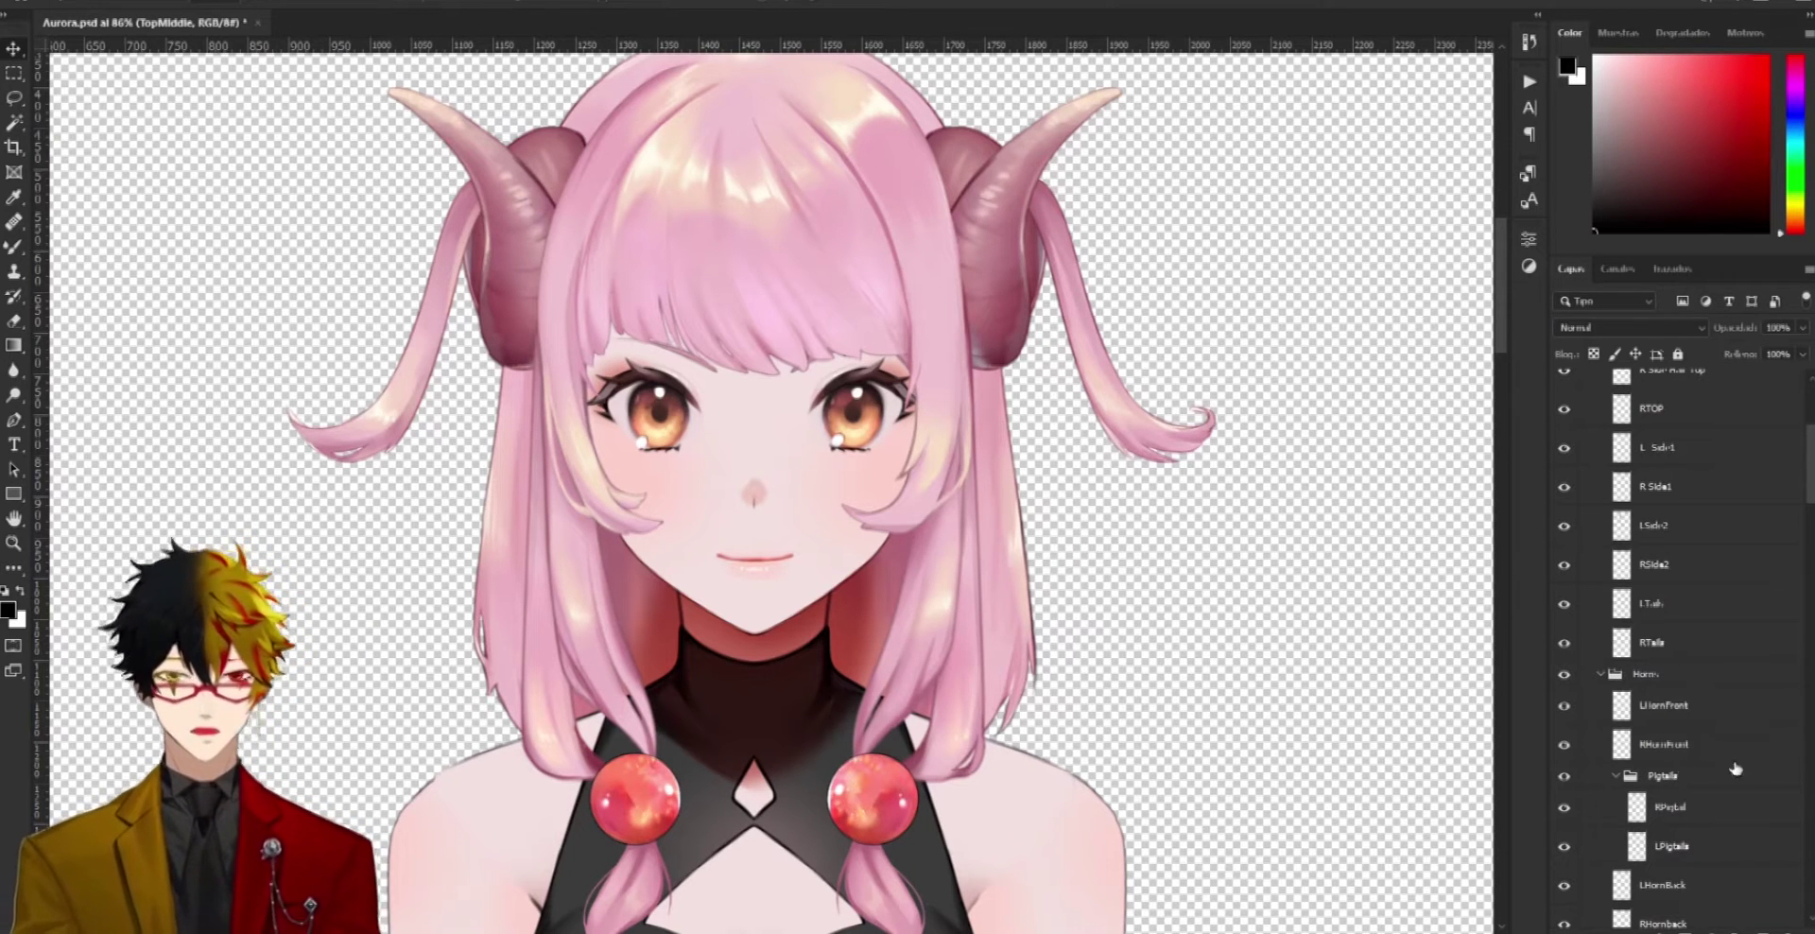
left_click(1565, 705)
left_click(1565, 746)
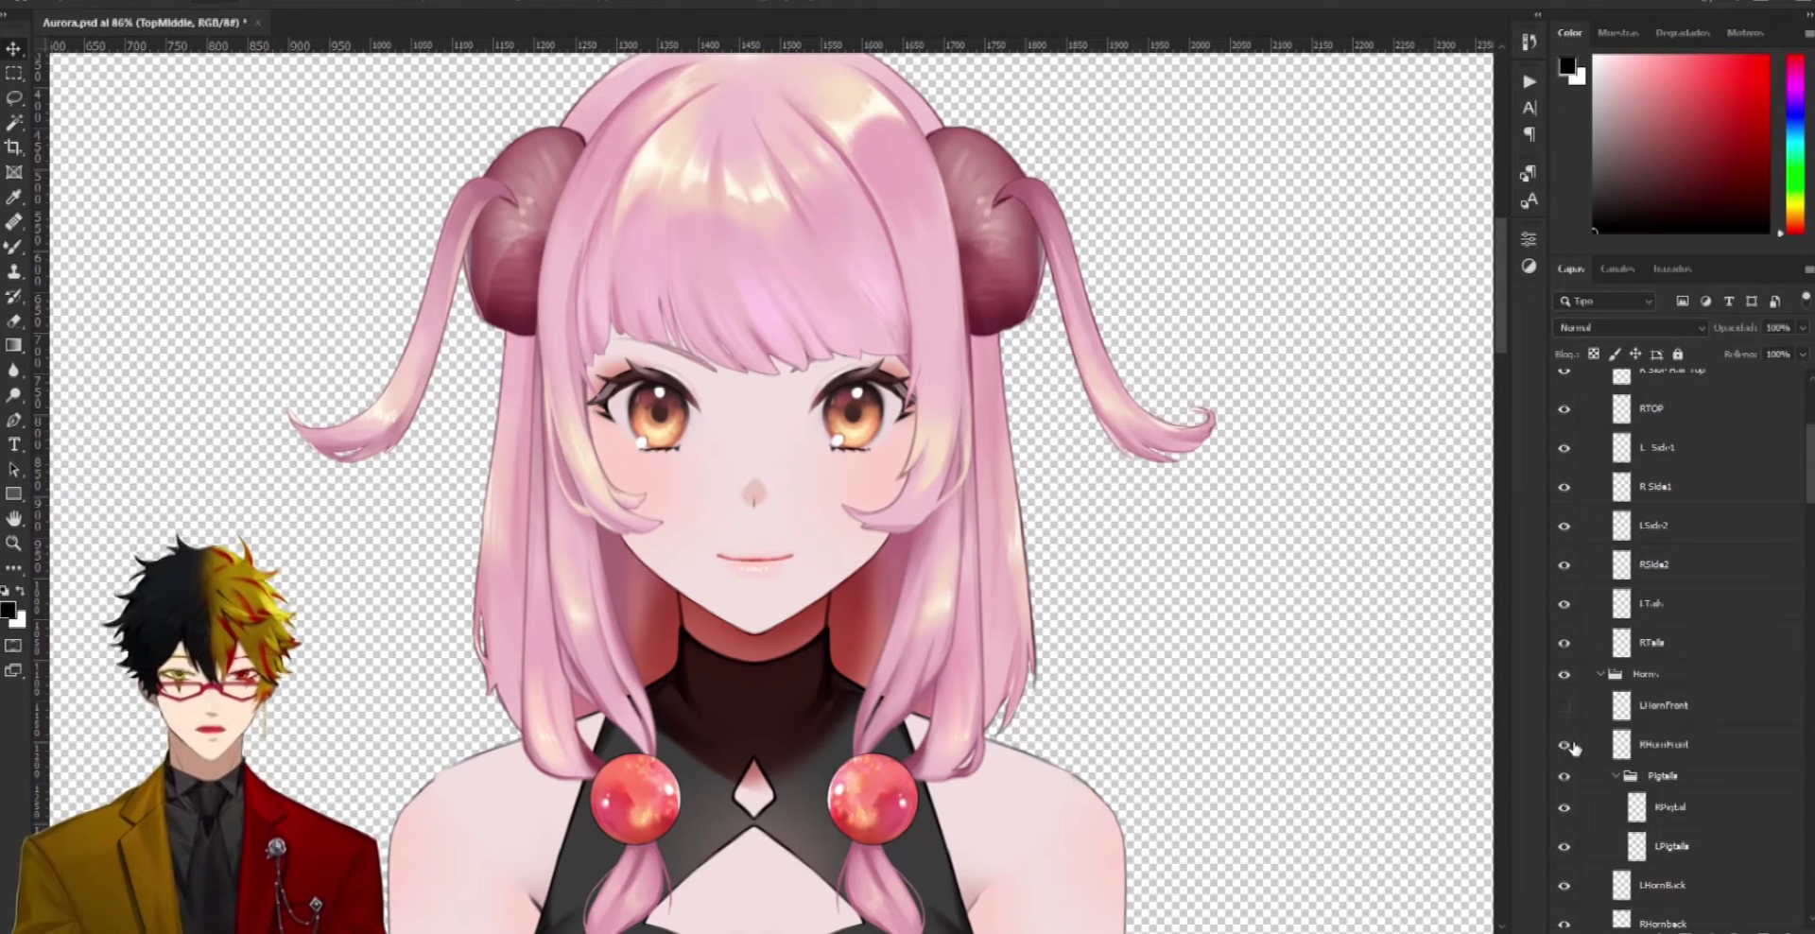
left_click(1565, 746)
left_click(1565, 705)
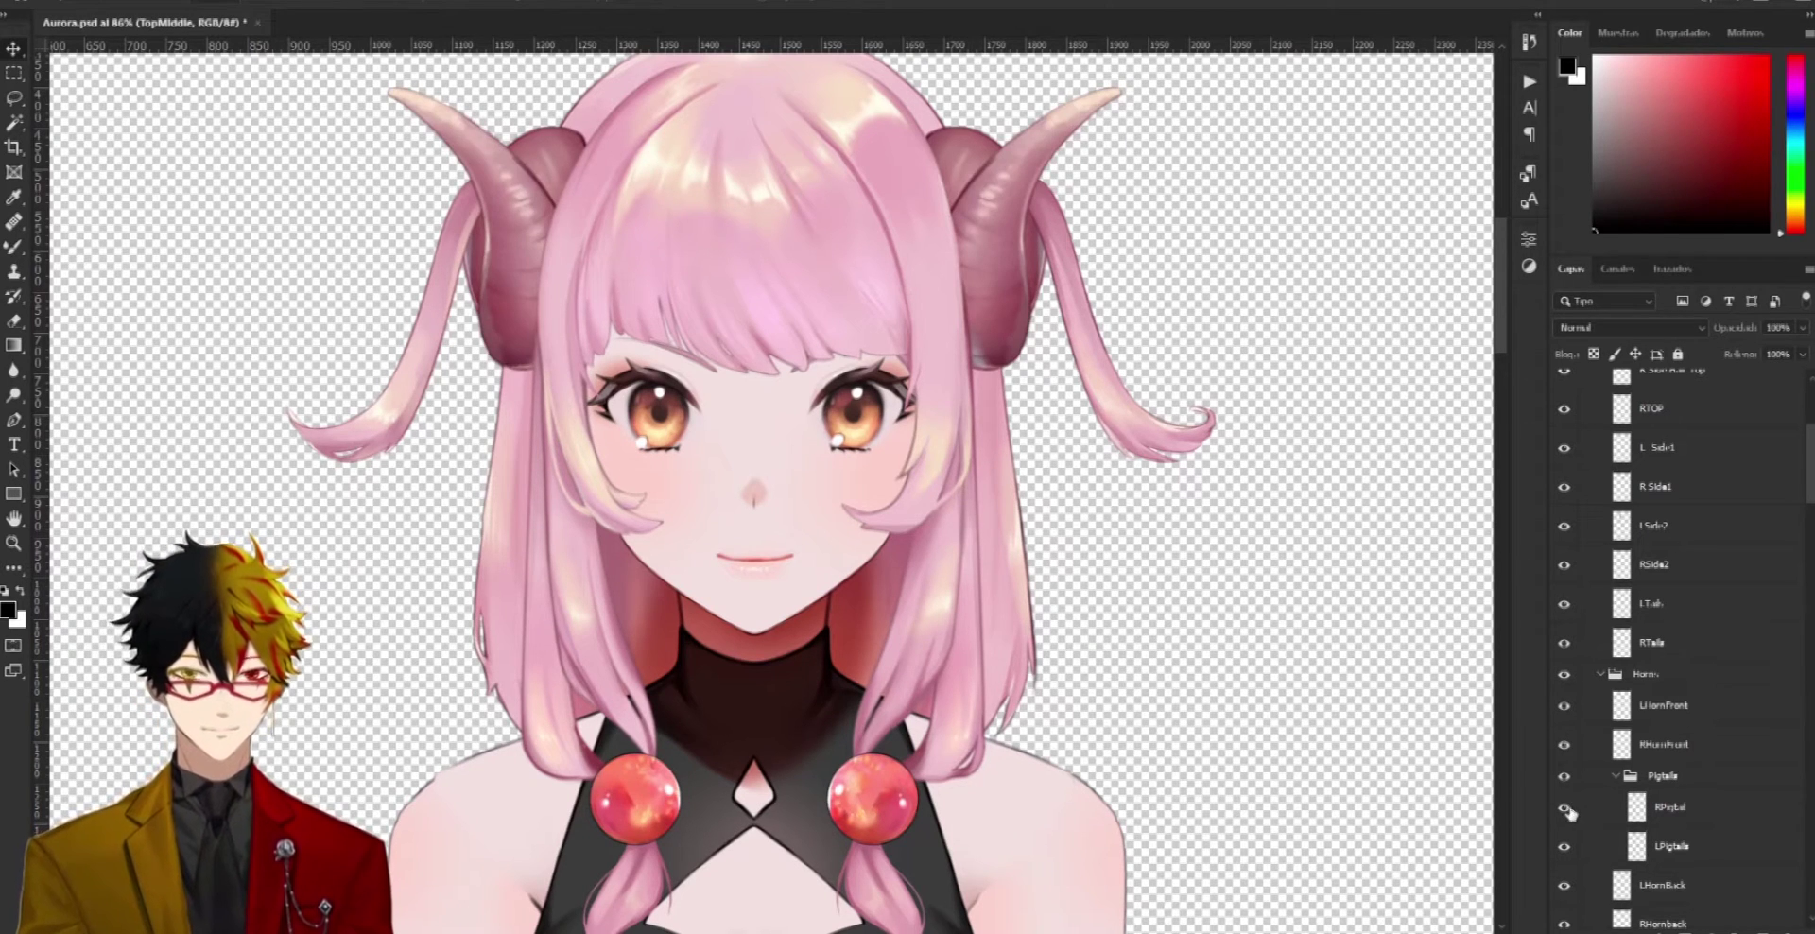
Hide the LHornBack and RHornback layers and show both again
left_click(1563, 886)
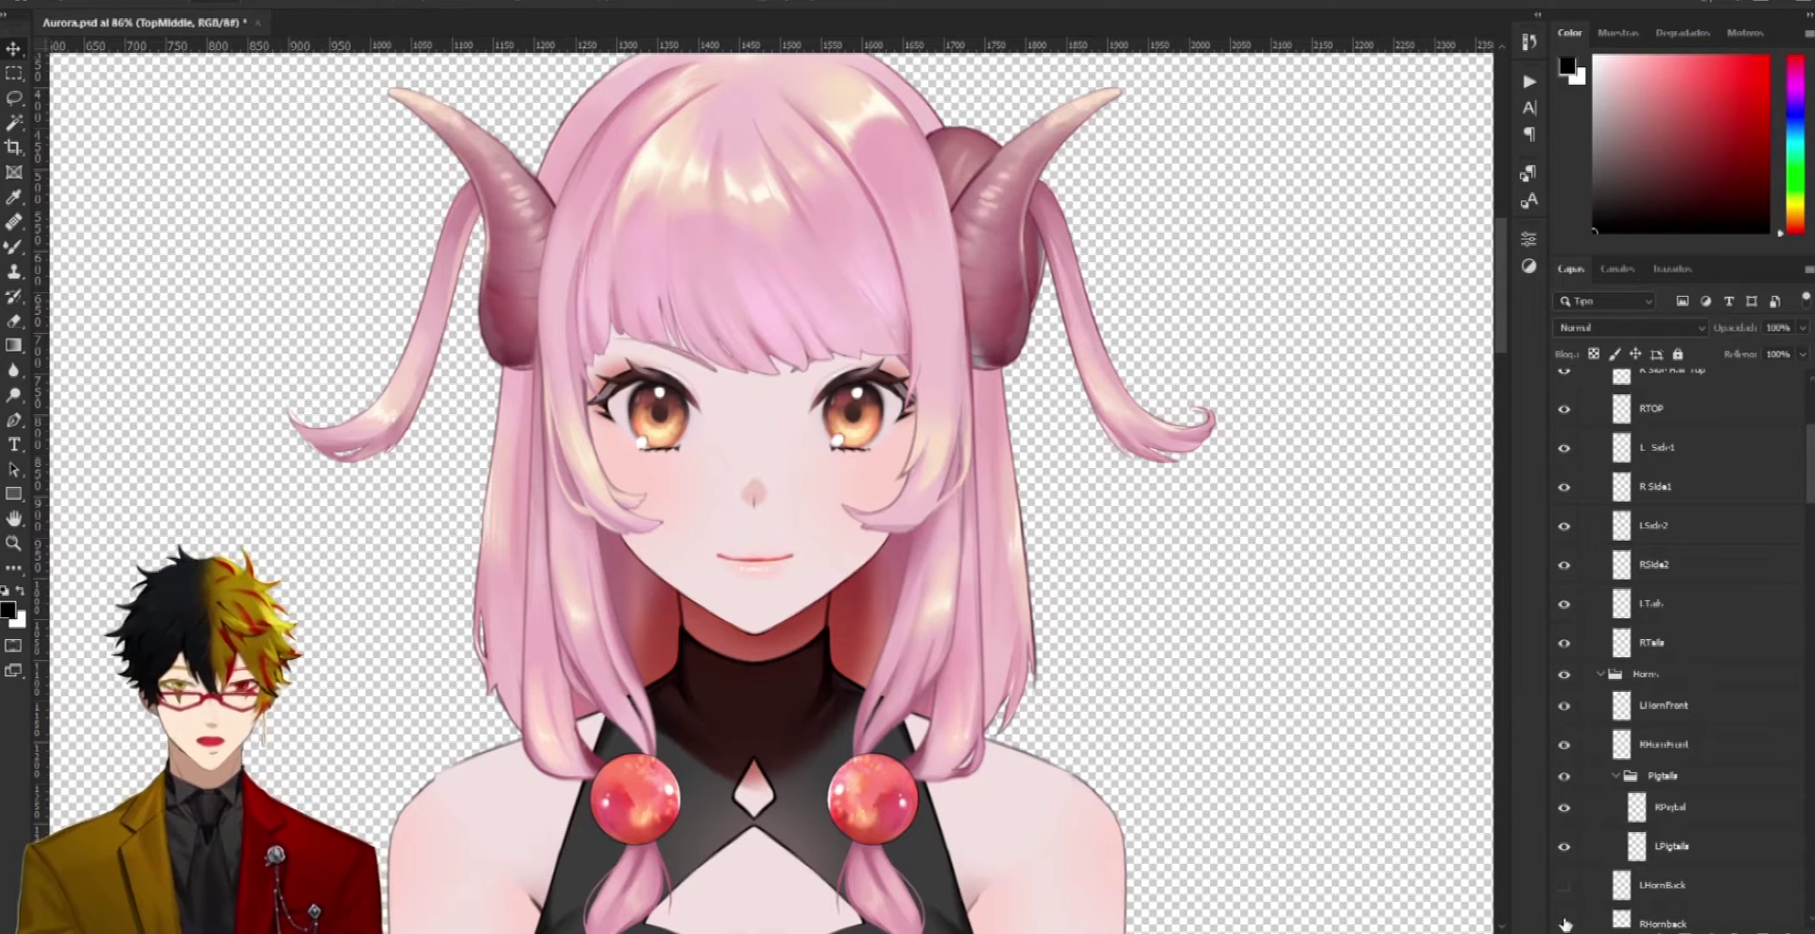
left_click(1565, 924)
left_click(1565, 924)
left_click(1565, 885)
Toggle the LEyebrow layer in the Head group off and on, and move that eyebrow onto the empty canvas beside the character
scroll(1570, 851, "down", 5)
scroll(1674, 731, "down", 2)
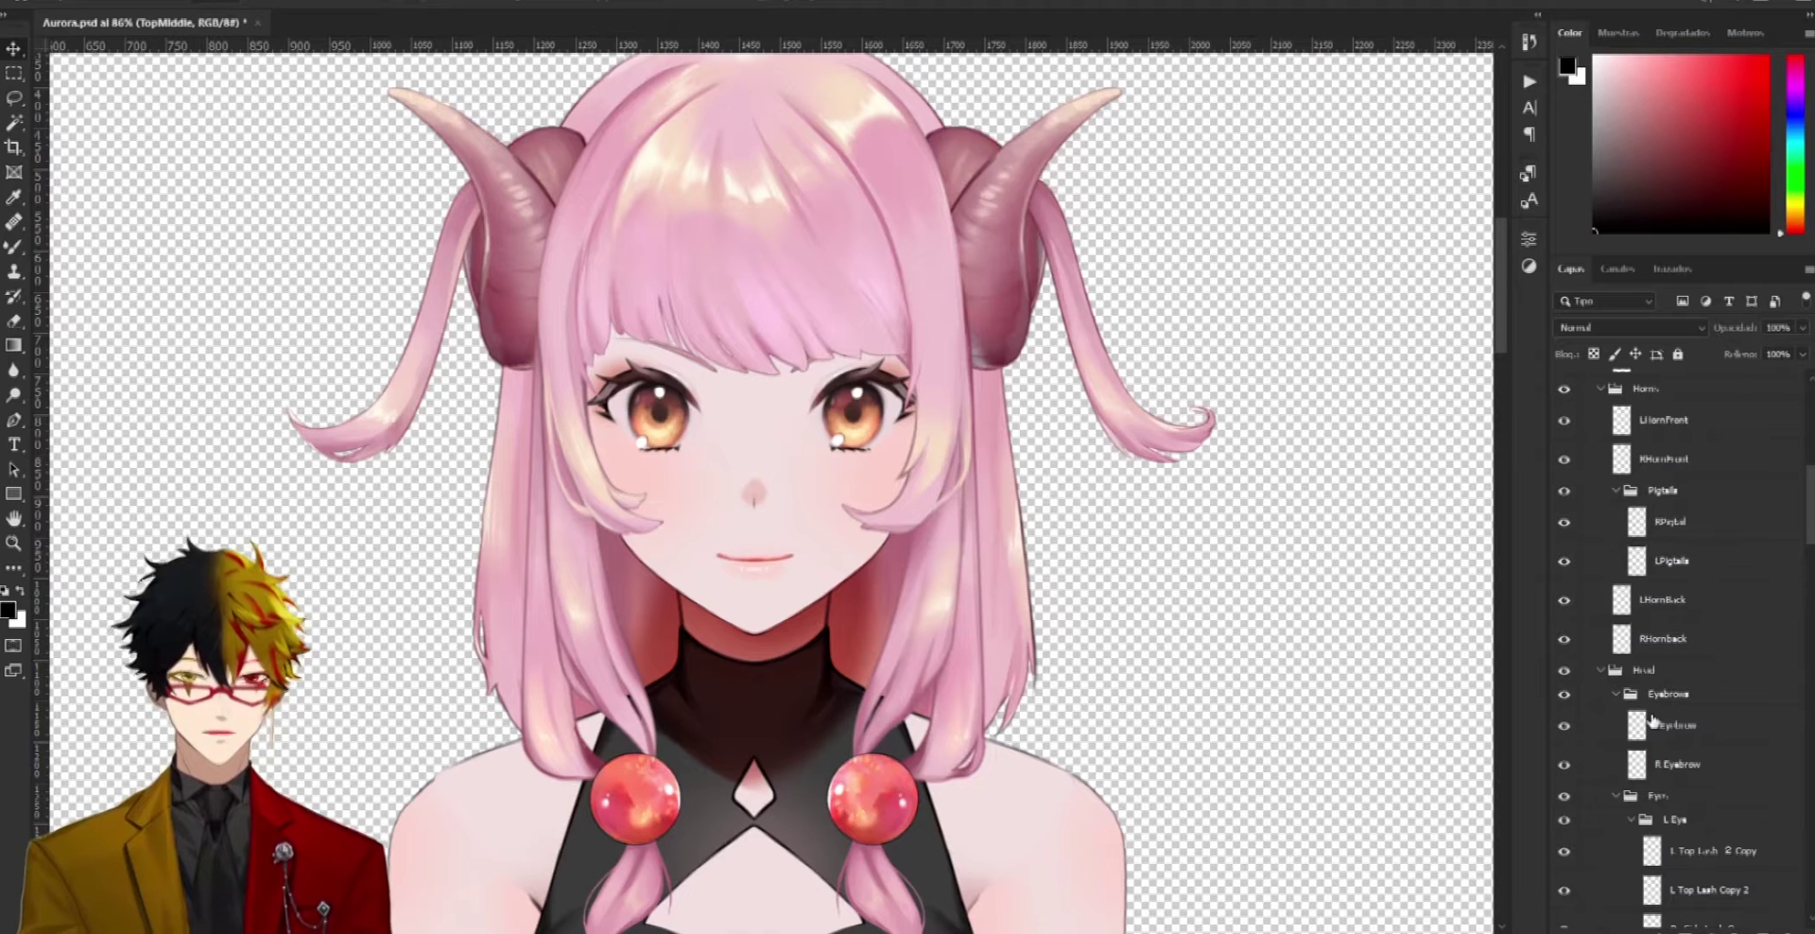
scroll(801, 395, "down", 1)
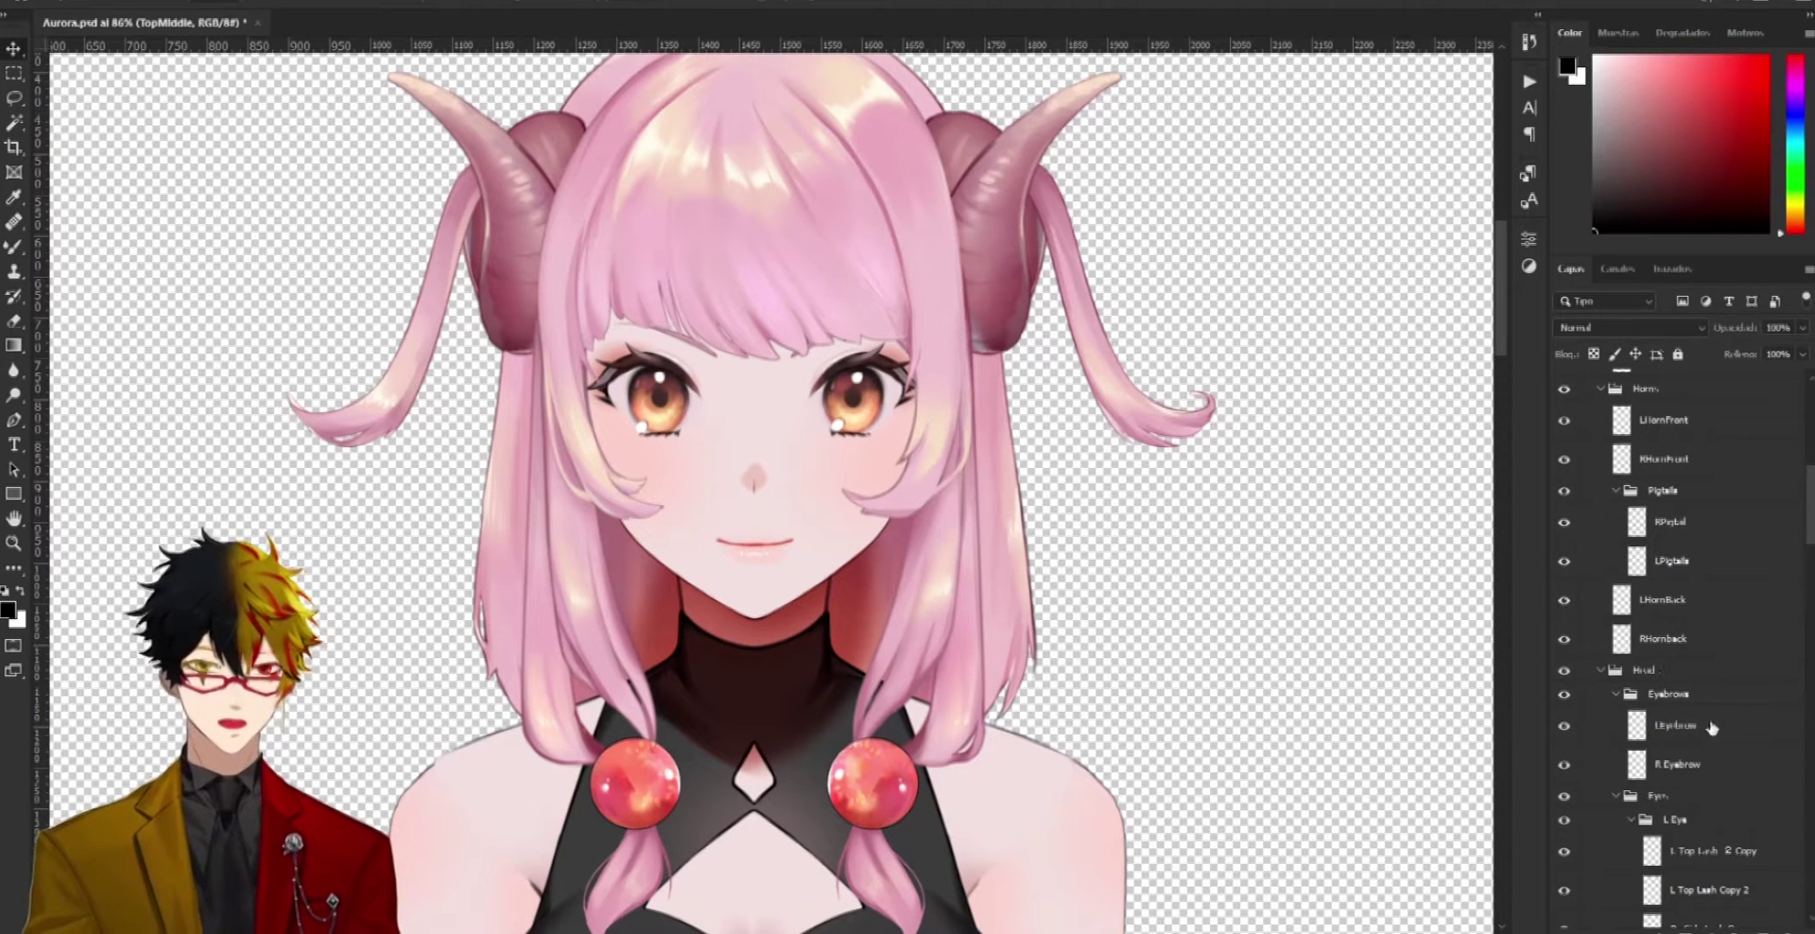
scroll(1713, 727, "down", 2)
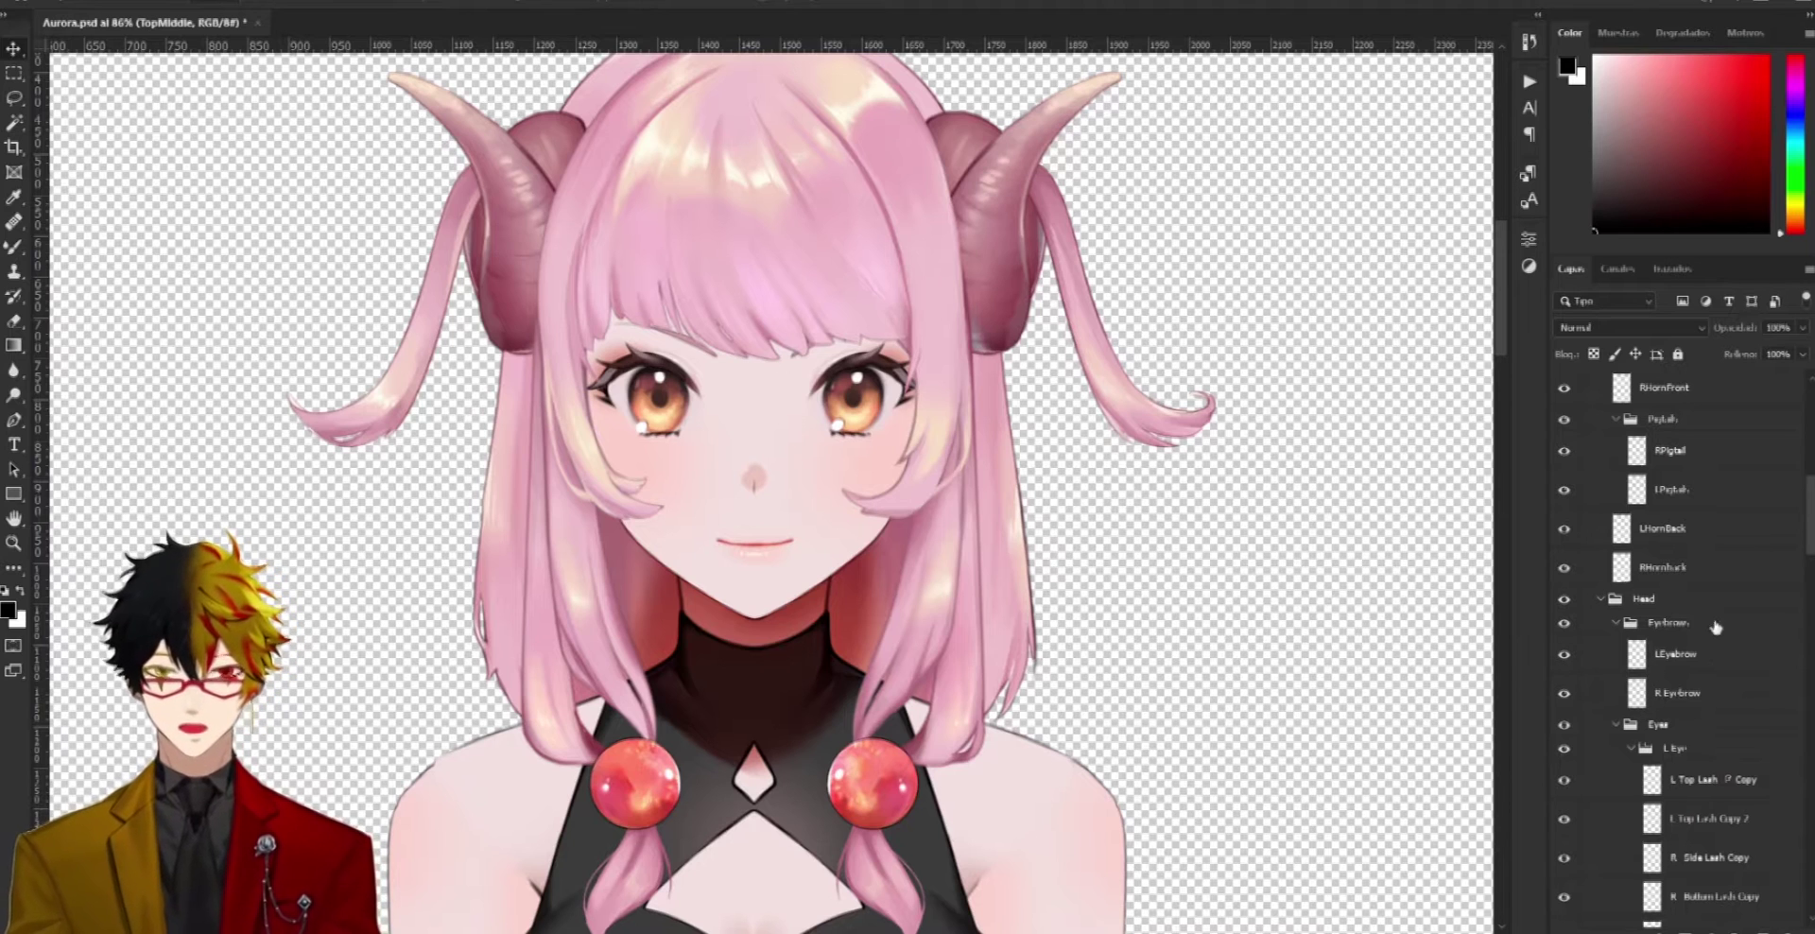
left_click(1564, 655)
left_click(1565, 656)
scroll(851, 433, "up", 1)
left_click(691, 395, "ctrl")
left_click_drag(650, 373, 227, 253)
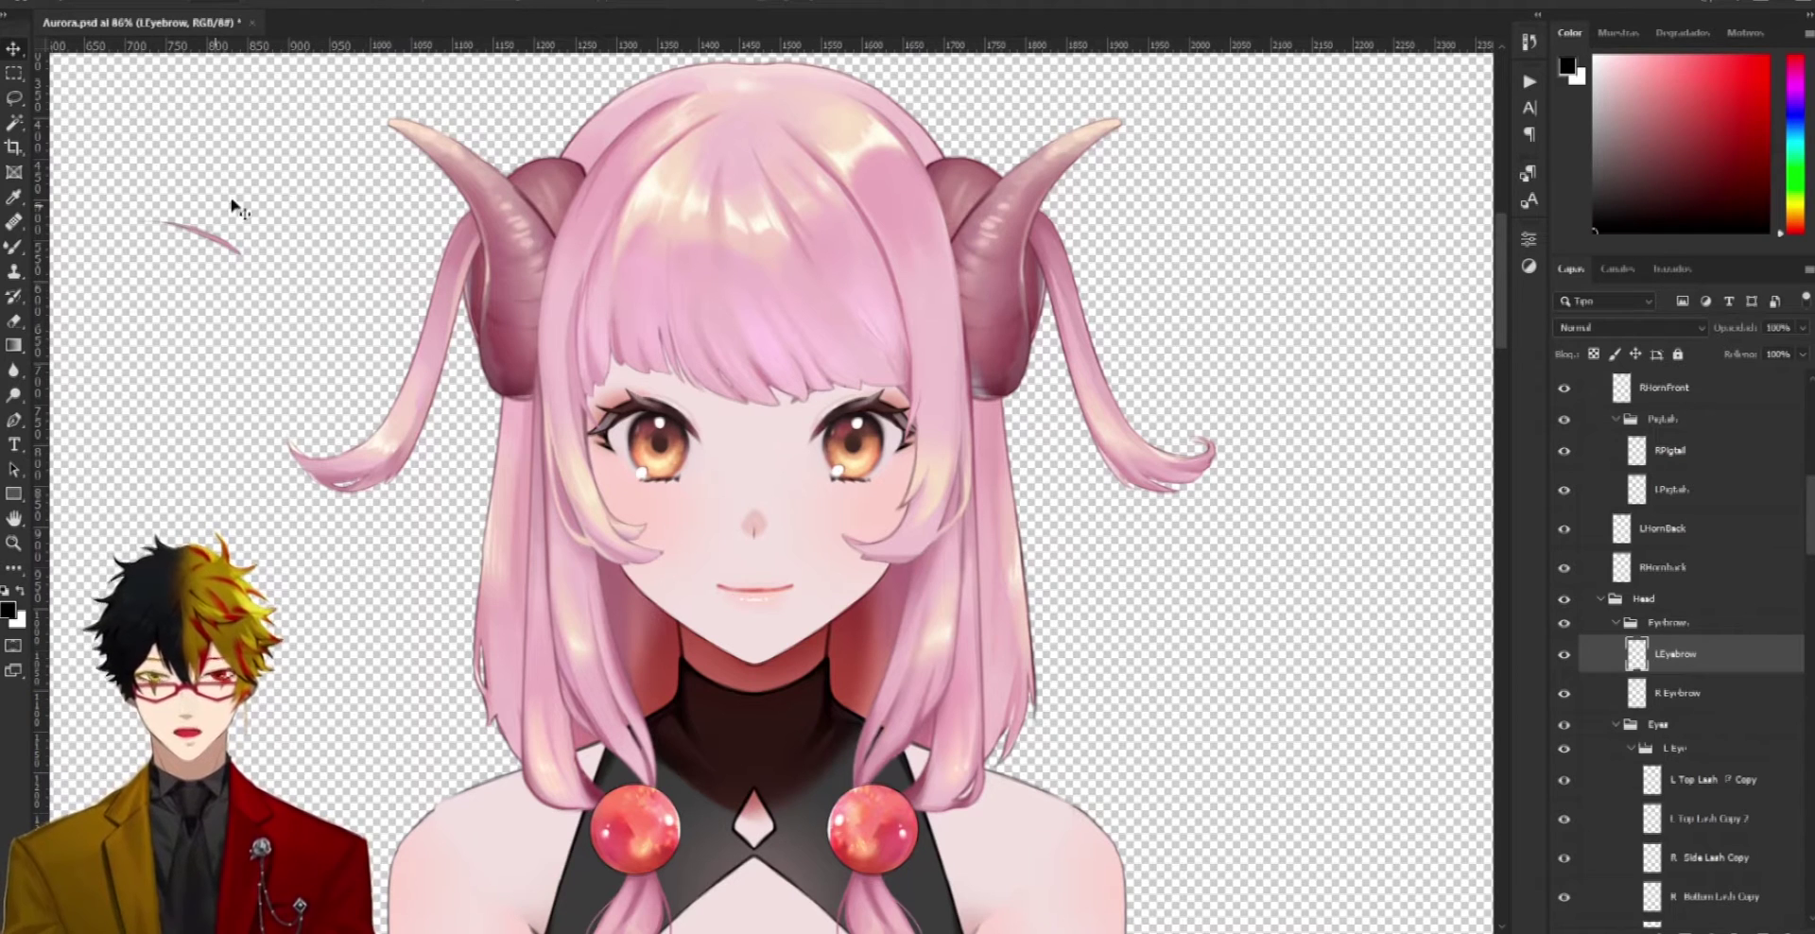
Hide all horn, pigtail and hair layers from RHornback up to TopMiddle, leaving the Beads group visible
scroll(1581, 560, "up", 1)
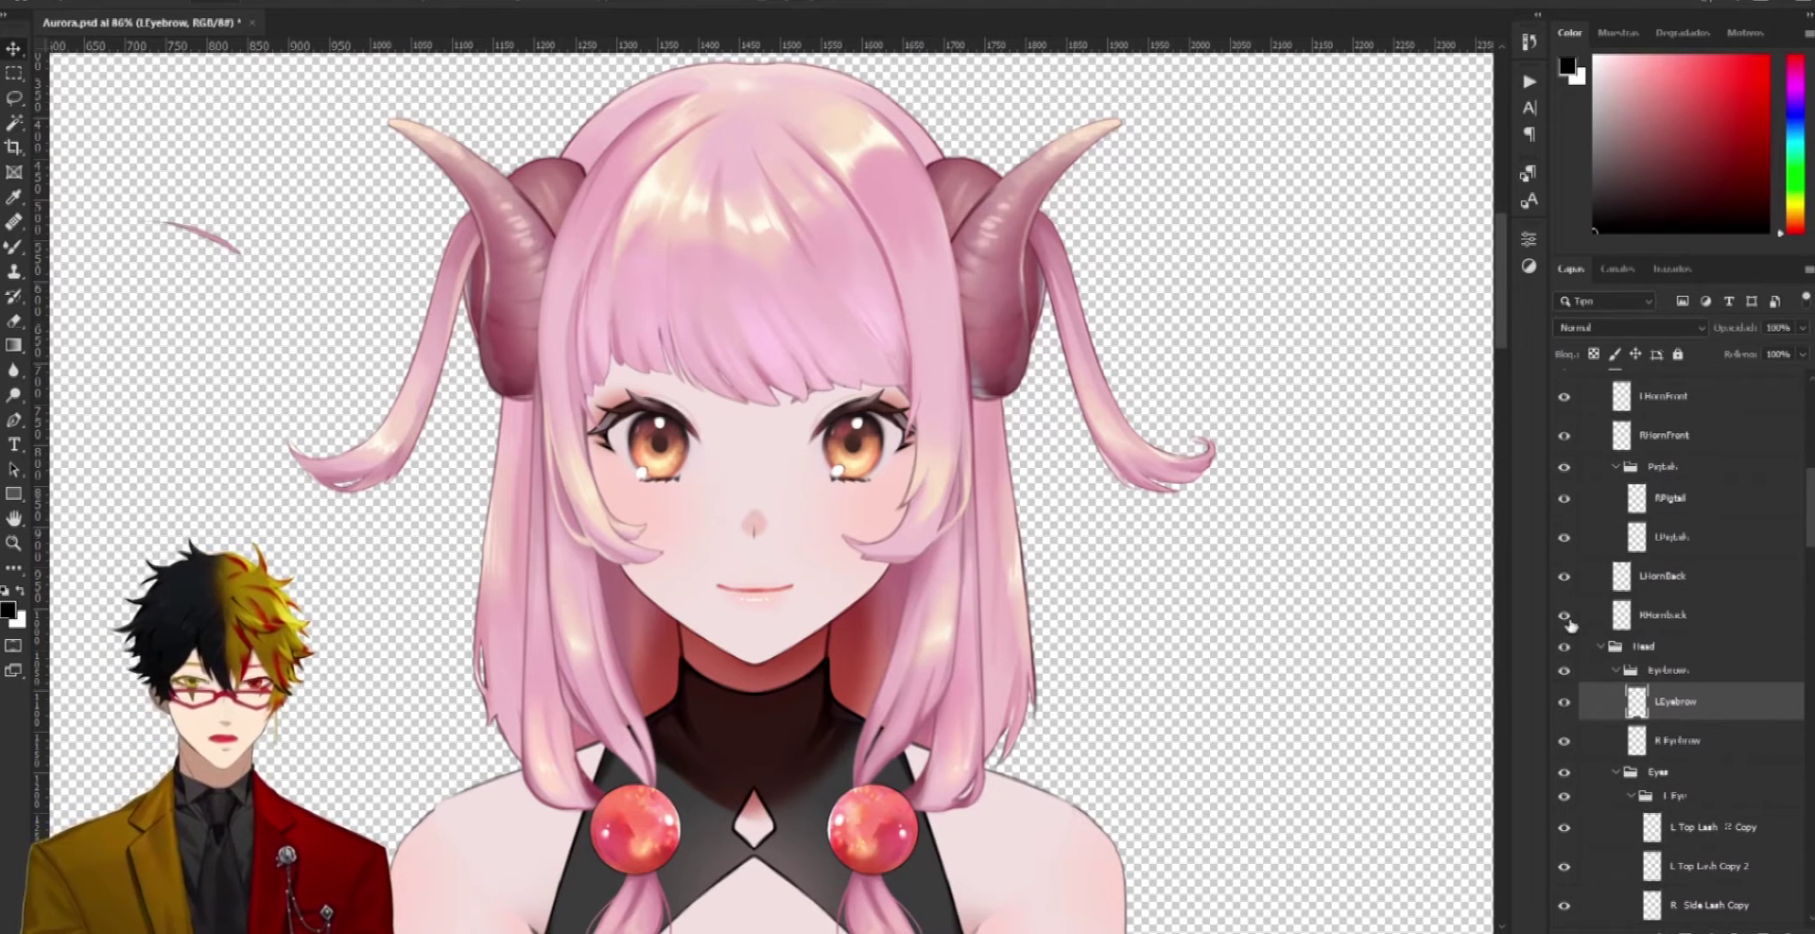
left_click_drag(1565, 435, 1565, 392)
scroll(1572, 498, "up", 3)
scroll(1572, 501, "up", 2)
scroll(1595, 505, "up", 3)
scroll(1588, 529, "up", 1)
left_click_drag(1565, 582, 1565, 383)
scroll(1578, 479, "up", 3)
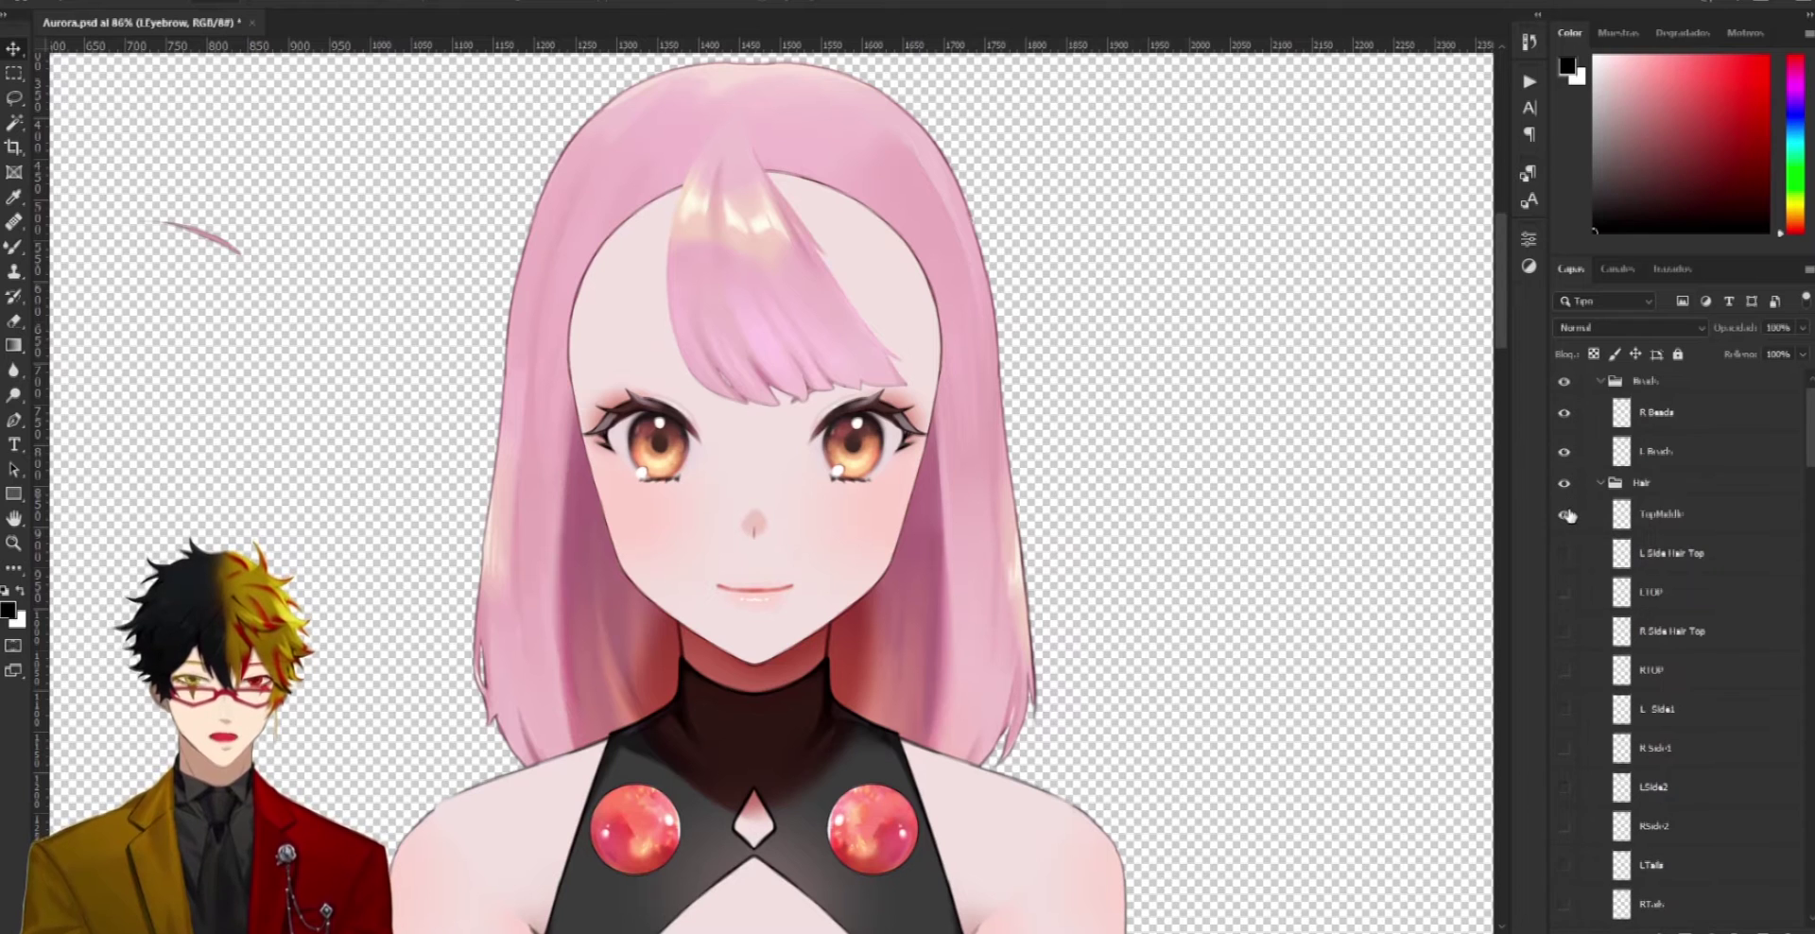
left_click(1565, 515)
Examine the uncovered face up close and undo the hiding of the TopMiddle layer
scroll(1569, 549, "down", 10)
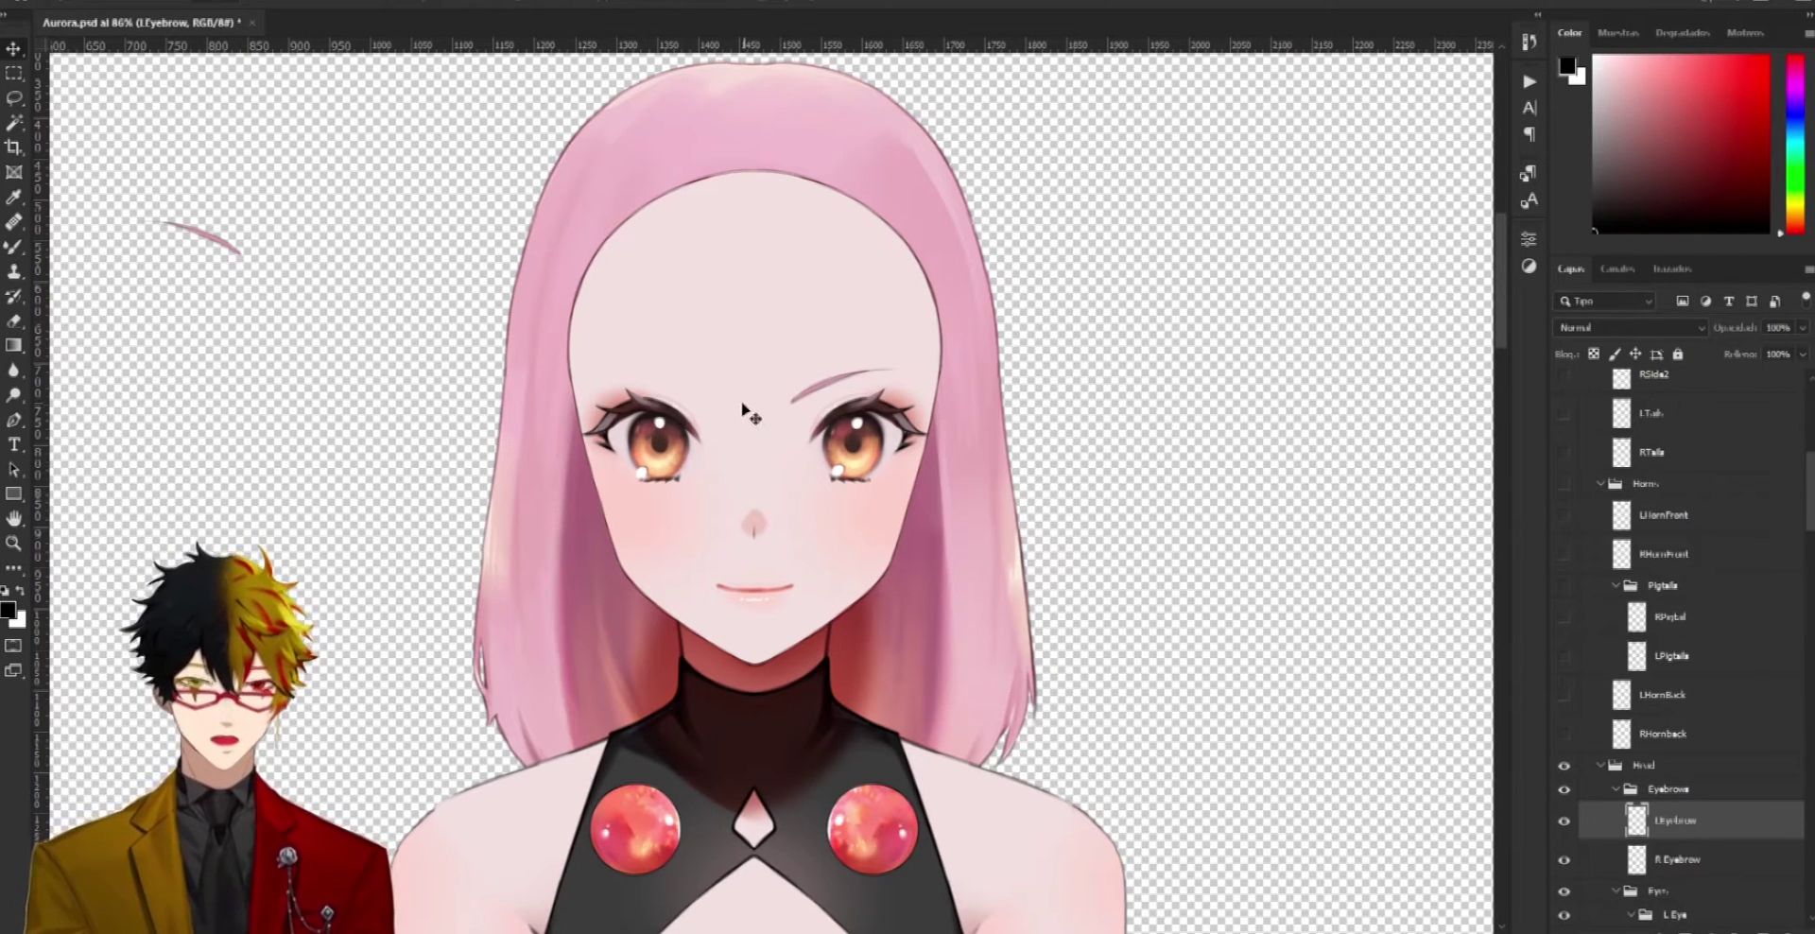
scroll(721, 392, "up", 2)
scroll(721, 392, "up", 1)
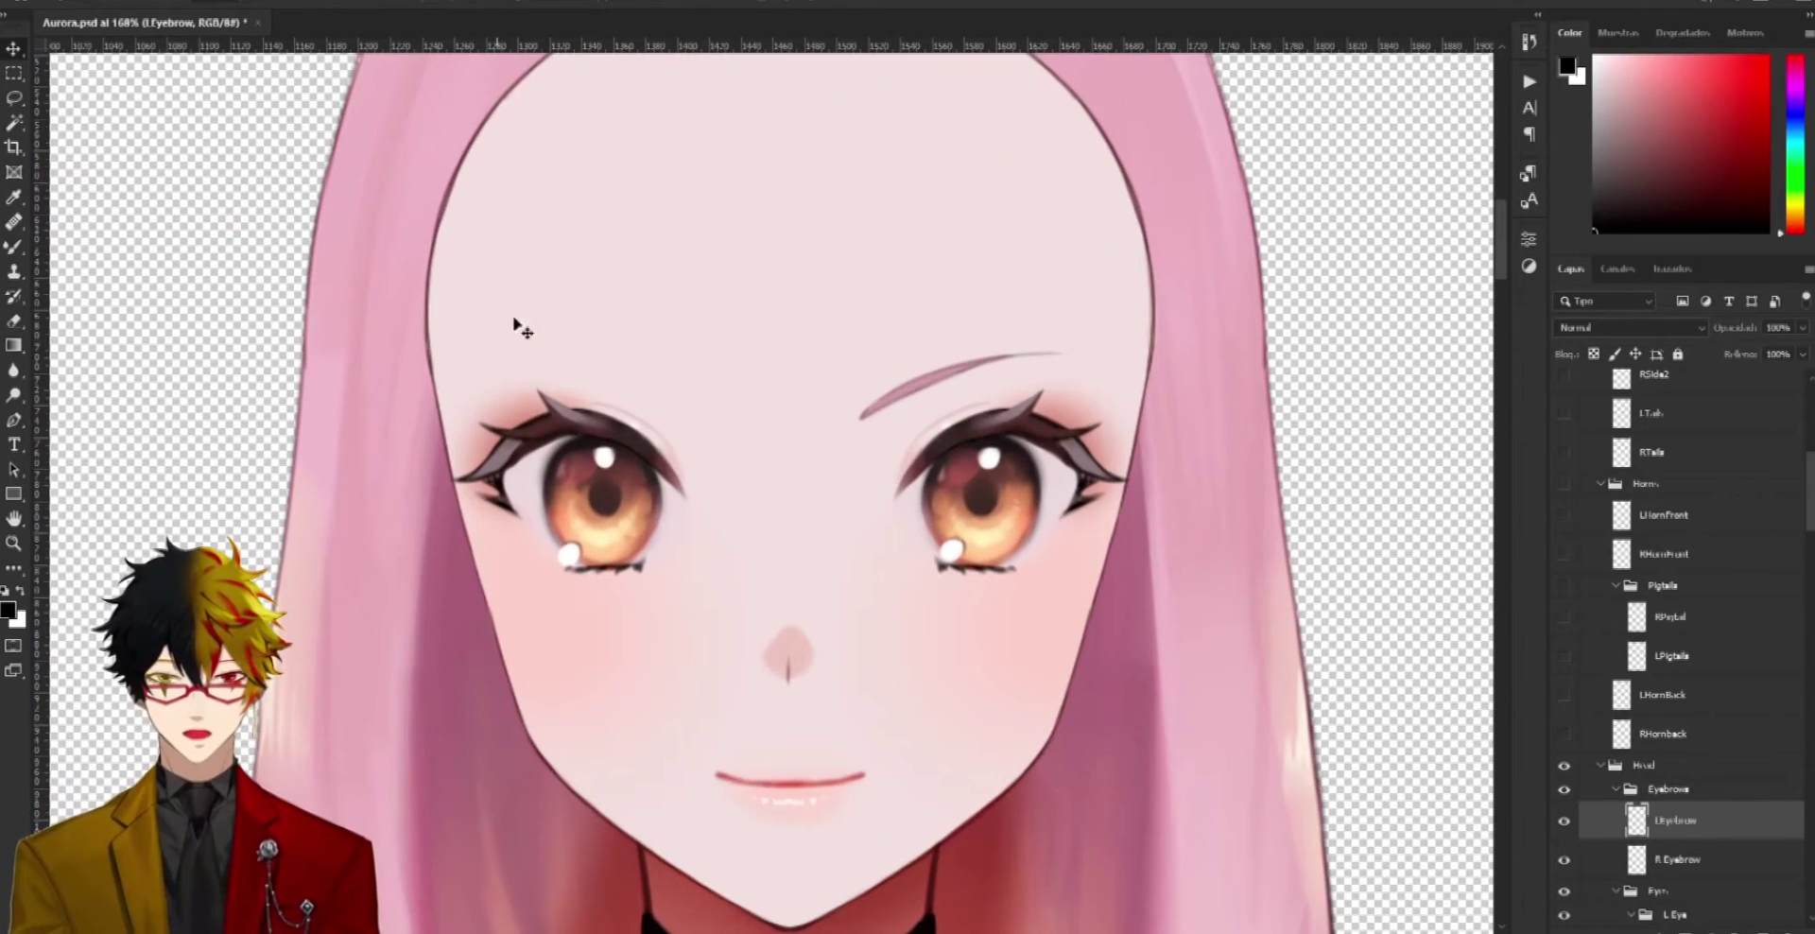
scroll(839, 404, "down", 2)
scroll(783, 386, "down", 3)
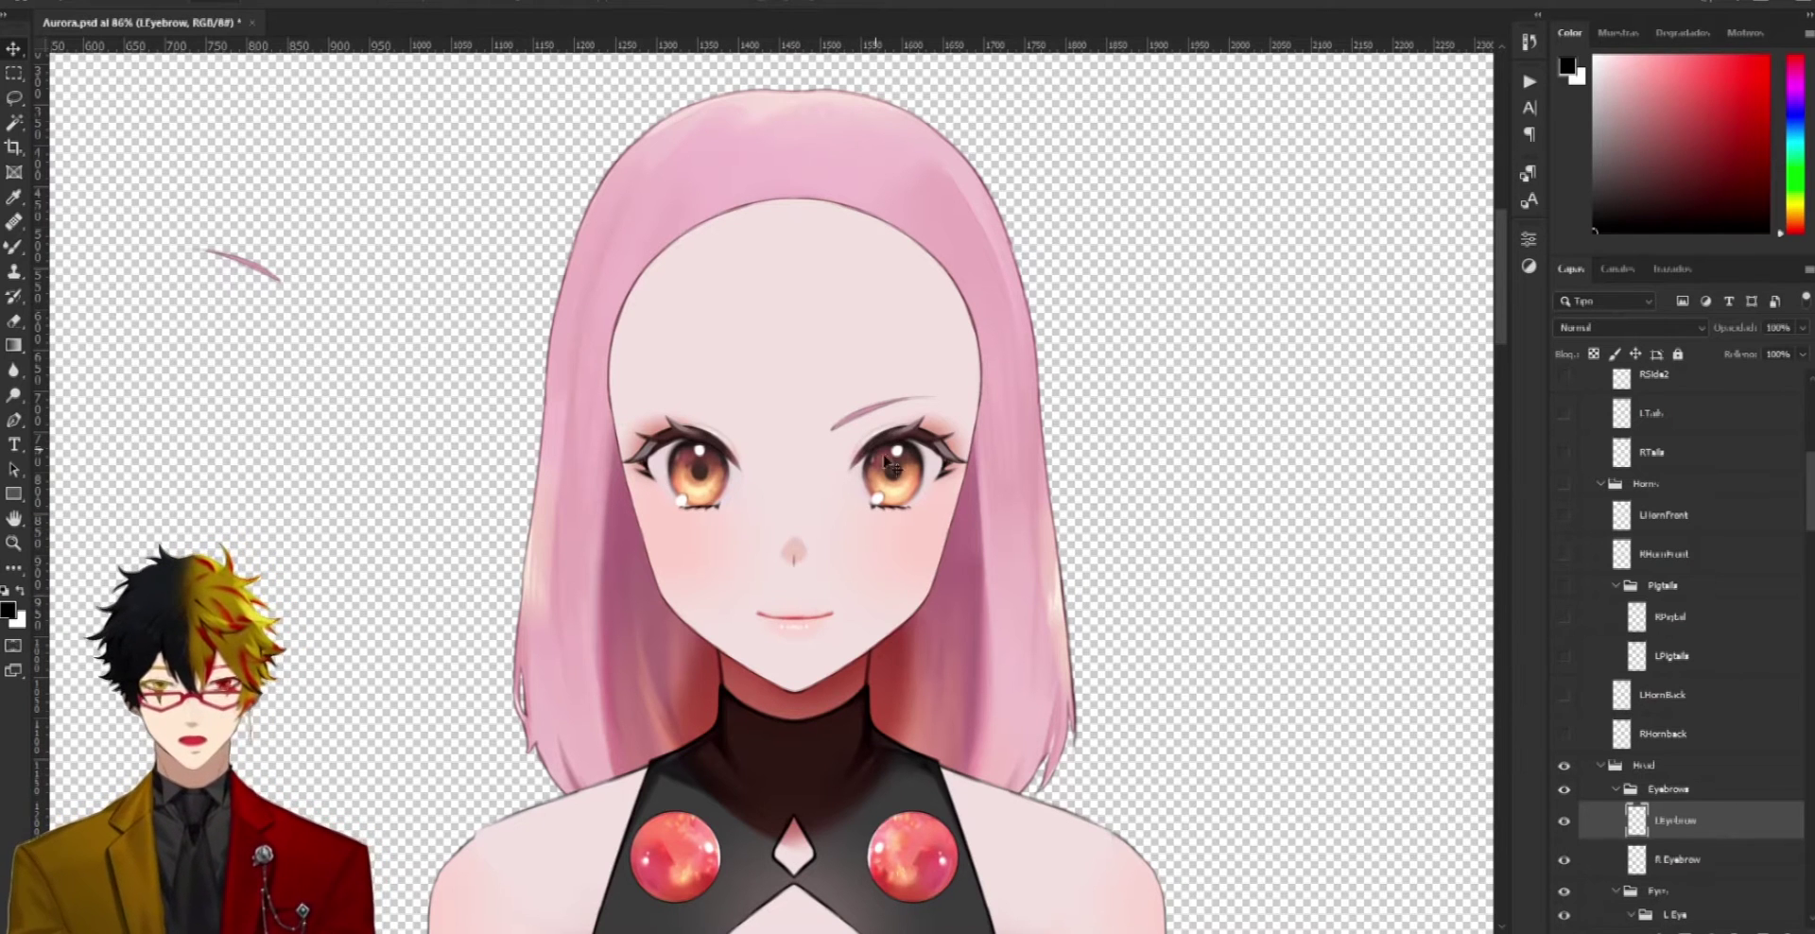
key("ctrl")
key("ctrl+z")
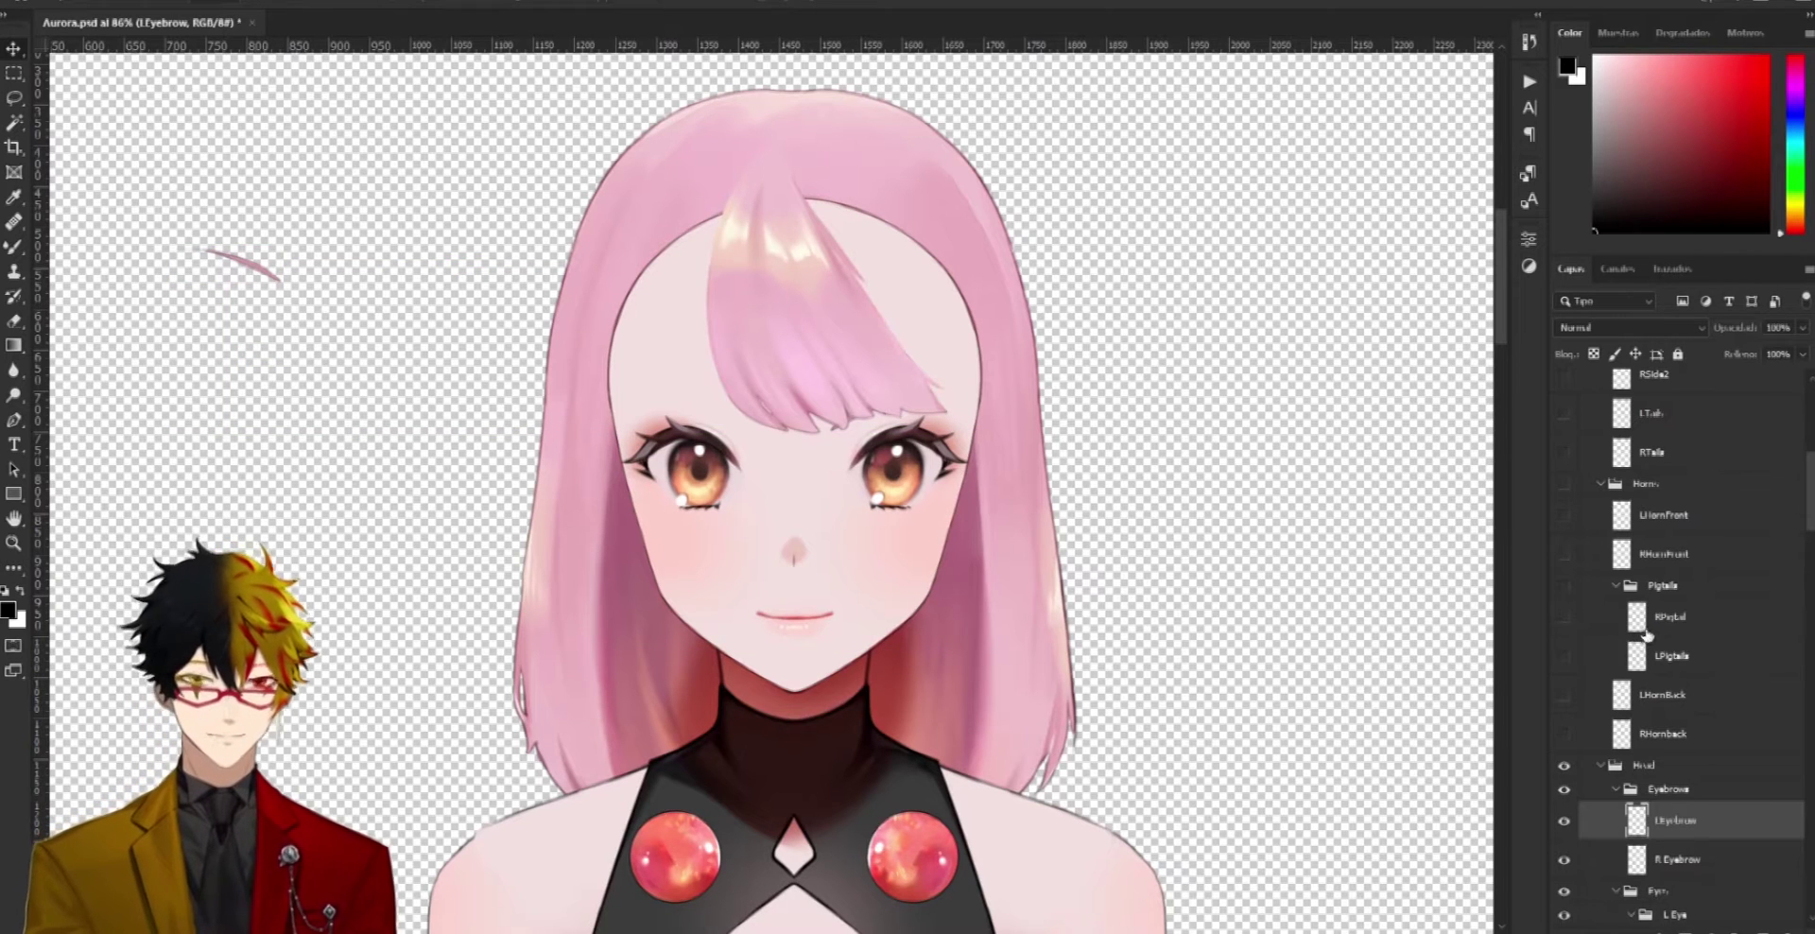
Hide the TopMiddle layer again and move the detached LEyebrow back into place above the eye
scroll(1648, 633, "up", 5)
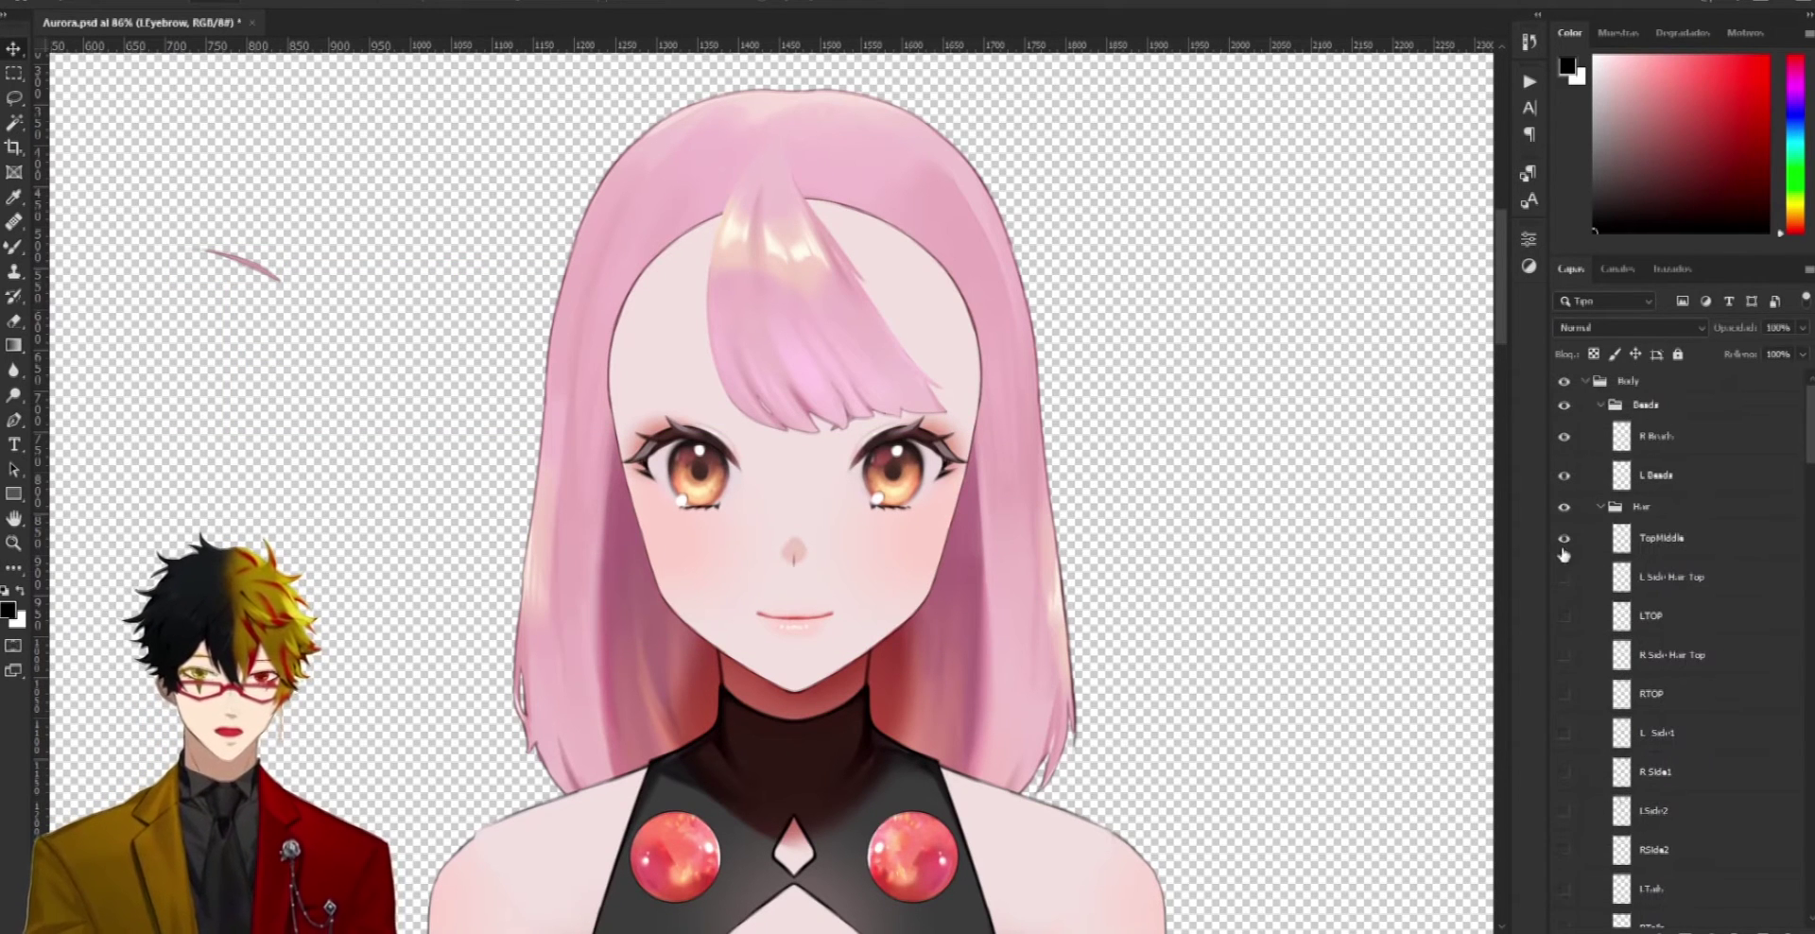
left_click(1564, 546)
mouse_move(281, 282)
left_mouse_down()
mouse_move(756, 400)
mouse_move(764, 427)
left_mouse_up()
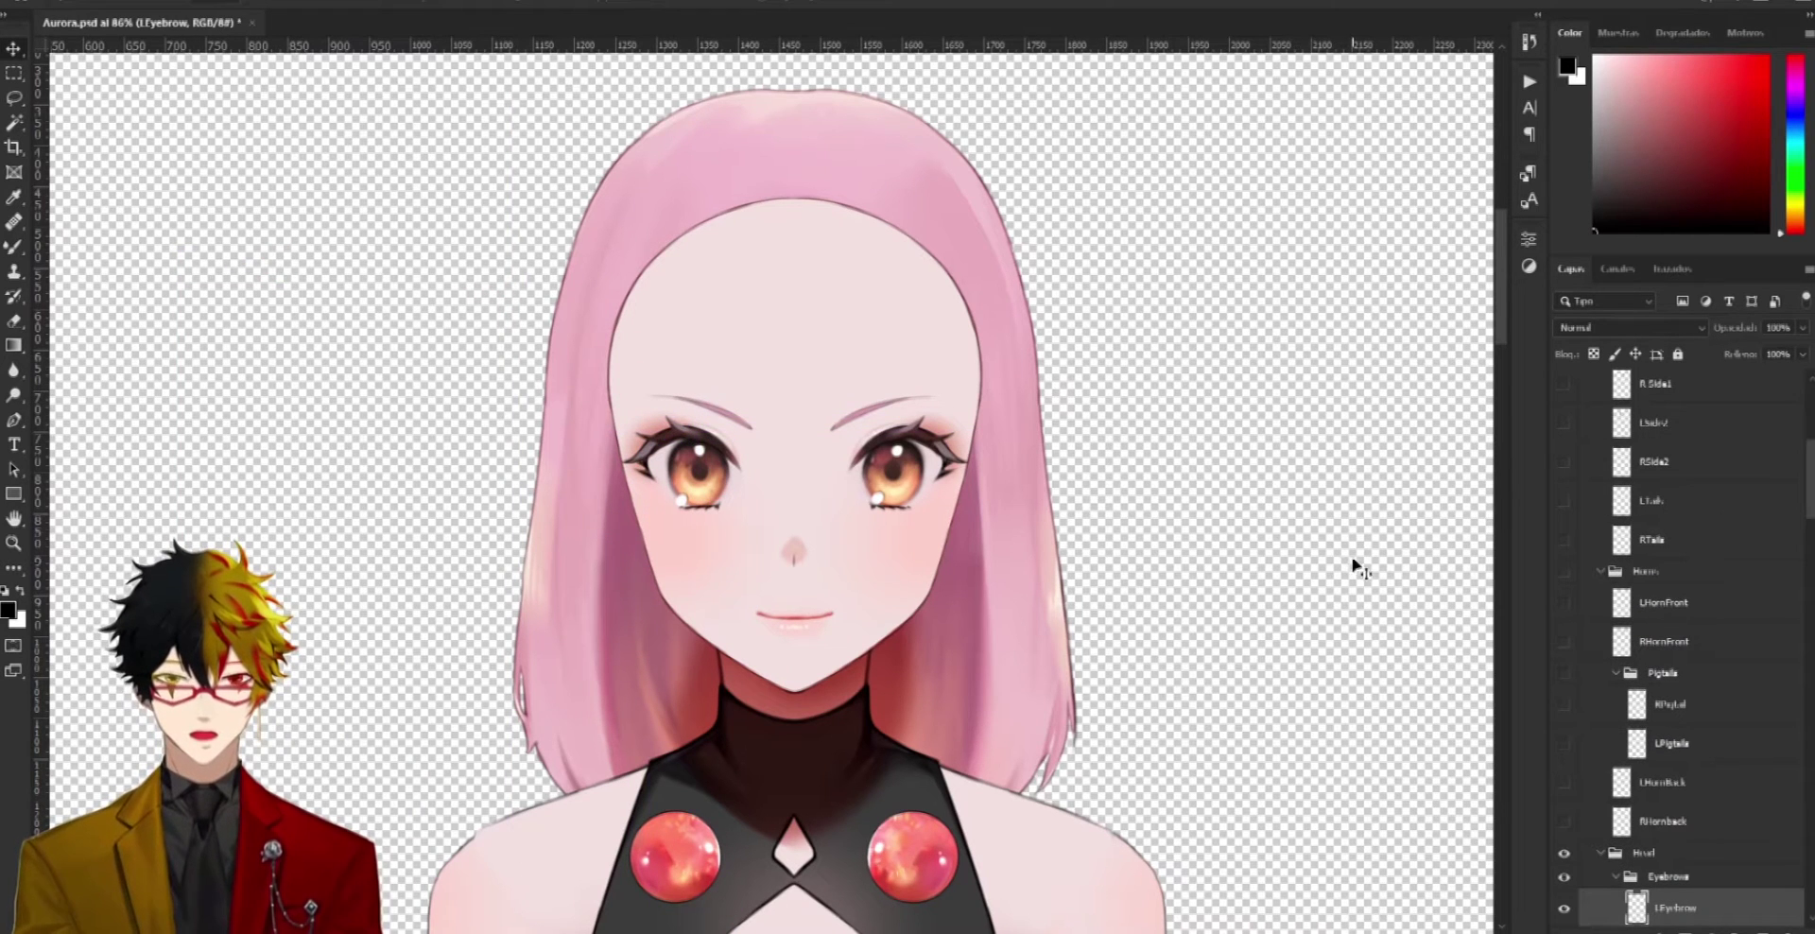
Hide the LEyebrow and R Eyebrow layers in the Eyebrows group
scroll(1738, 681, "down", 2)
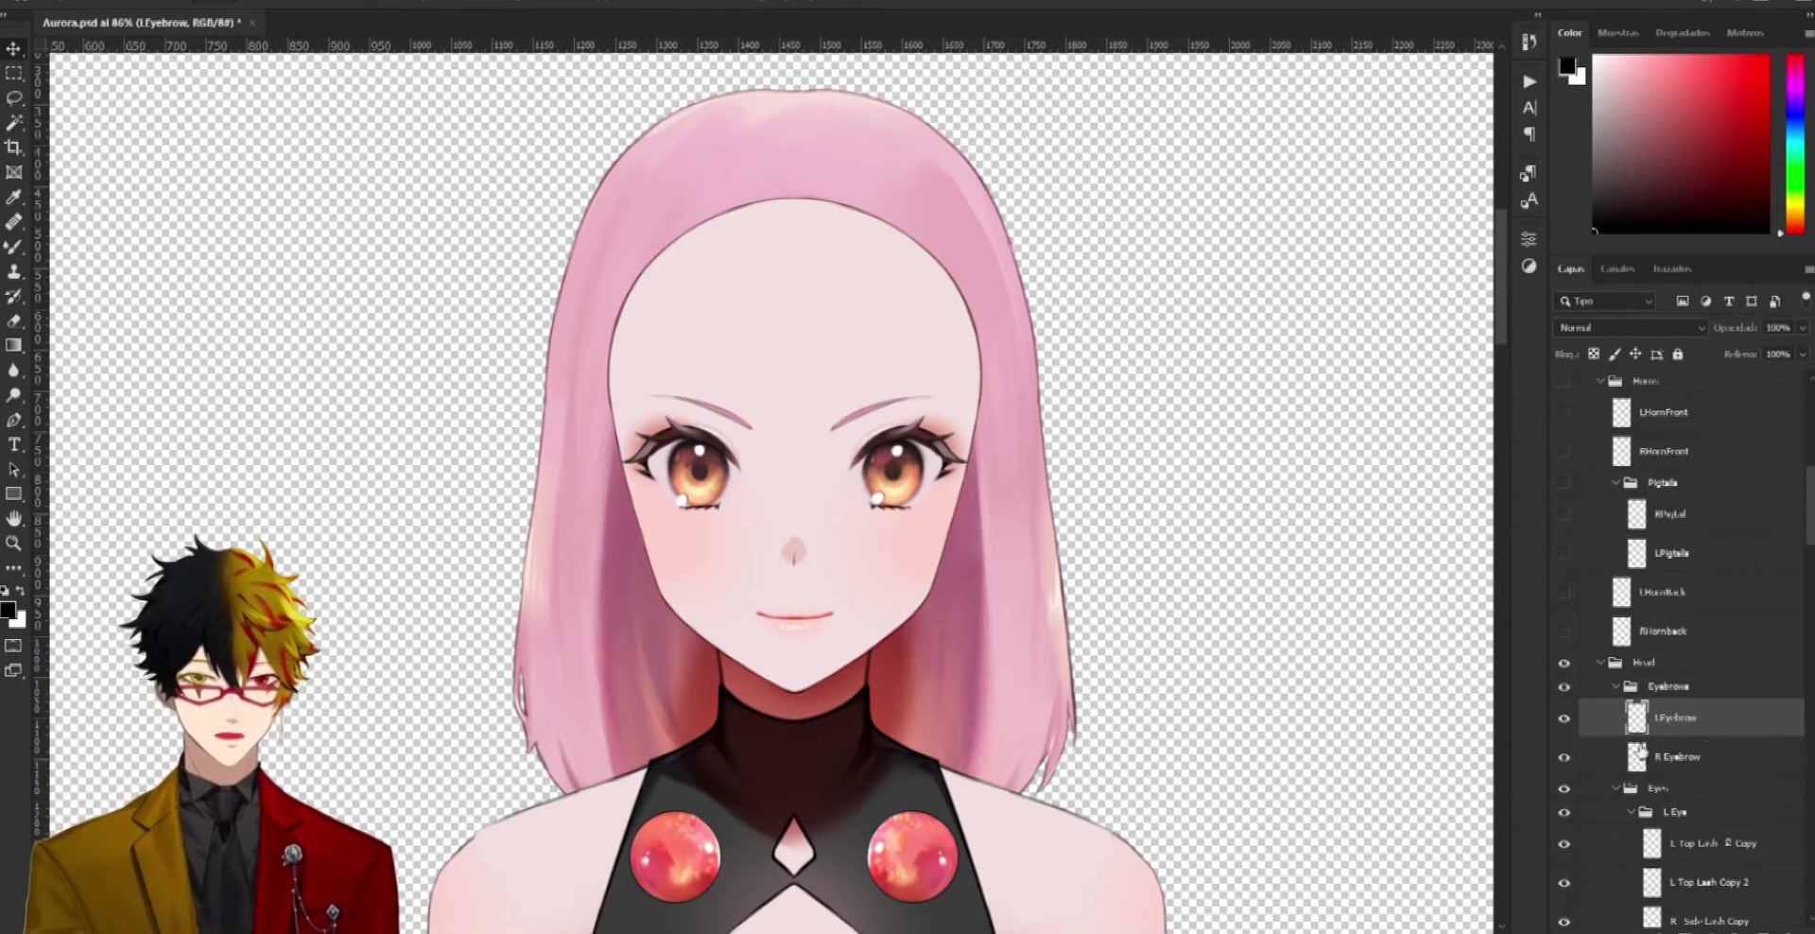
left_click(1563, 717)
left_click(1564, 757)
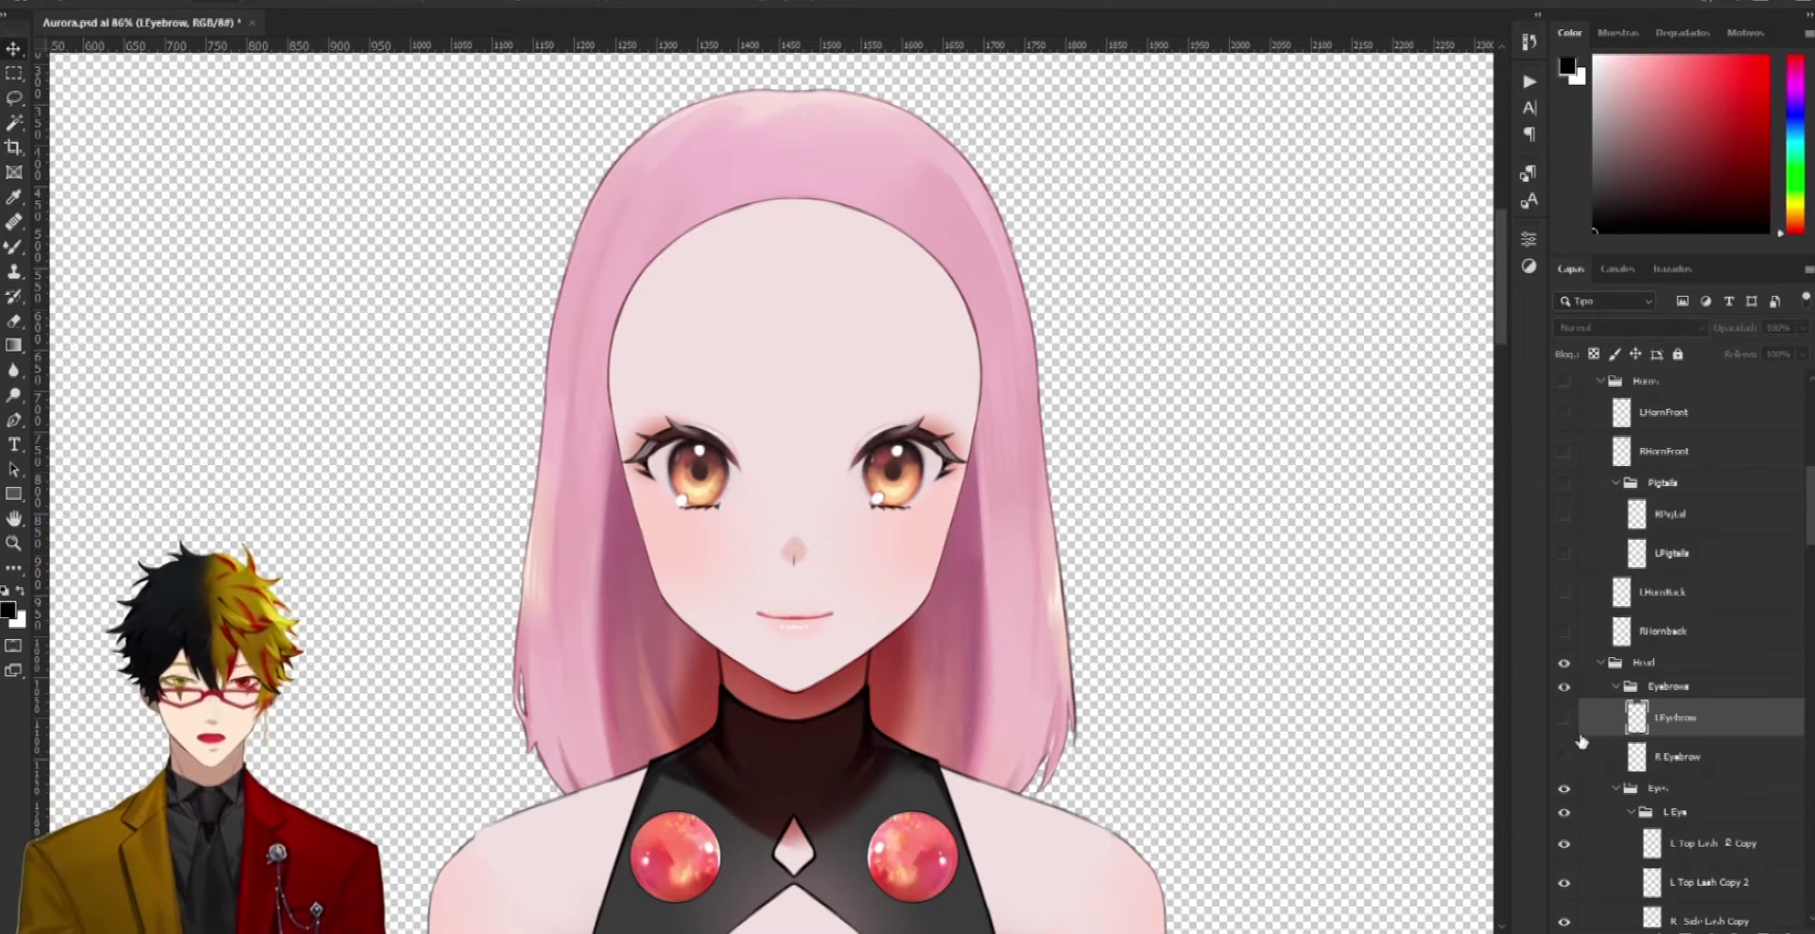
Hide the whole R Eye group below the L Eye layers in the Eyes group
scroll(1598, 755, "down", 1)
scroll(1579, 704, "down", 2)
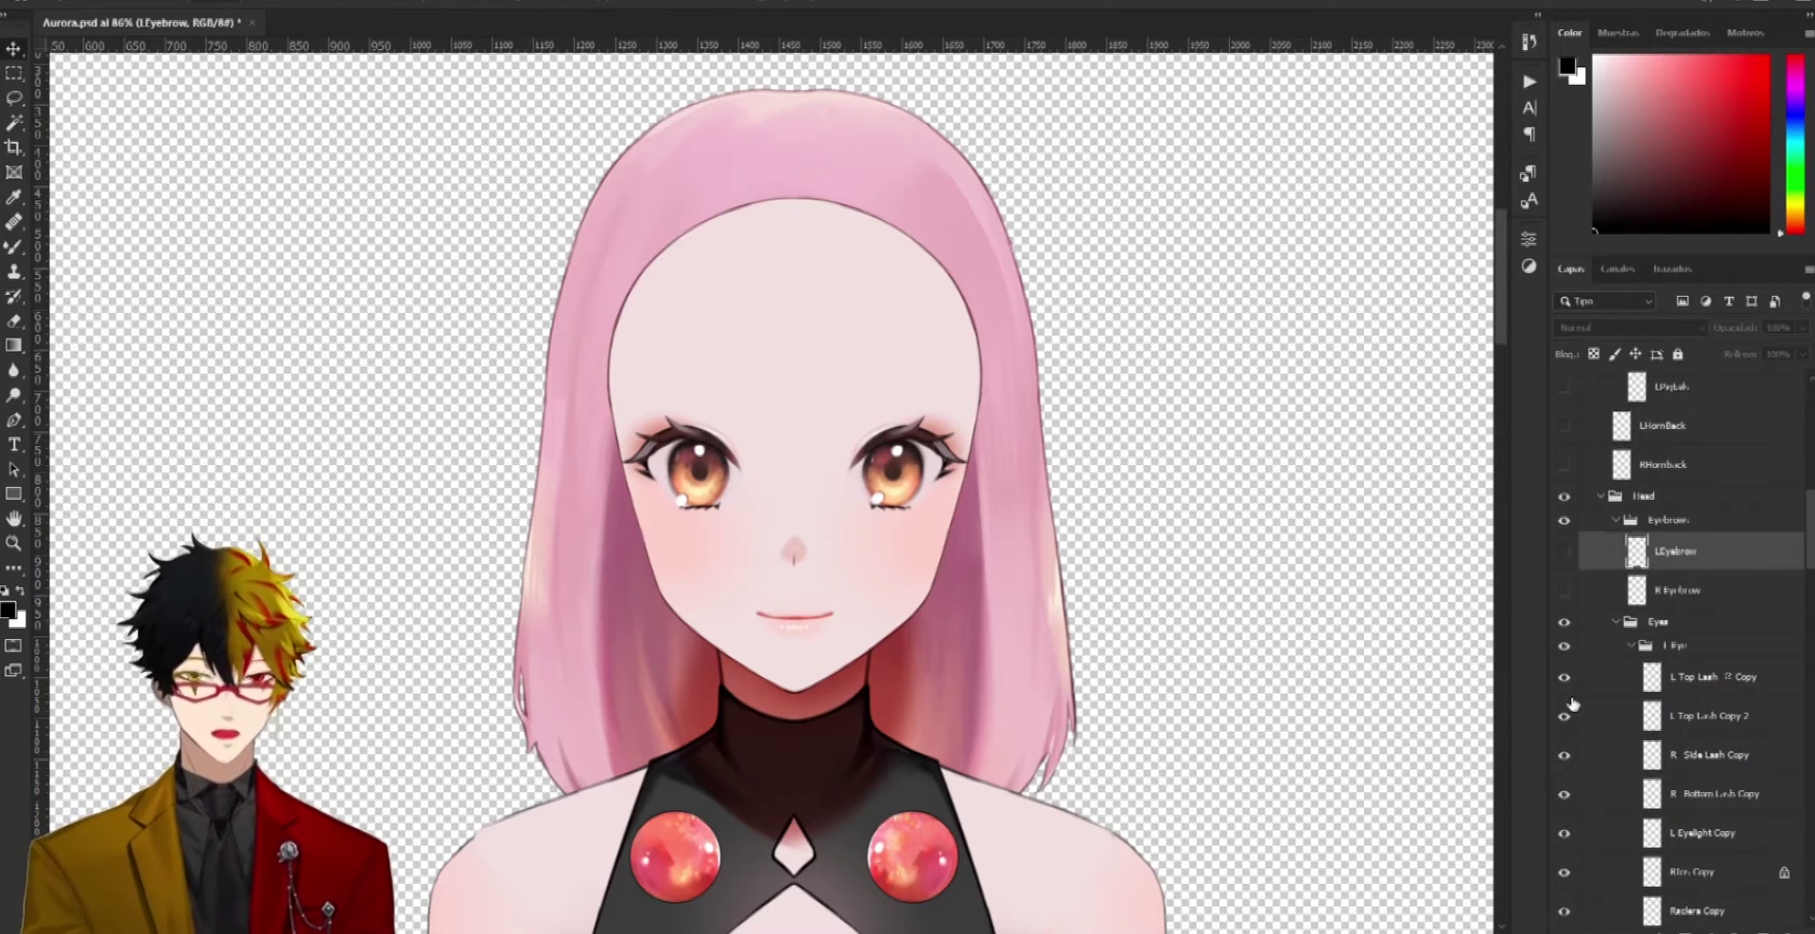
scroll(1640, 613, "down", 1)
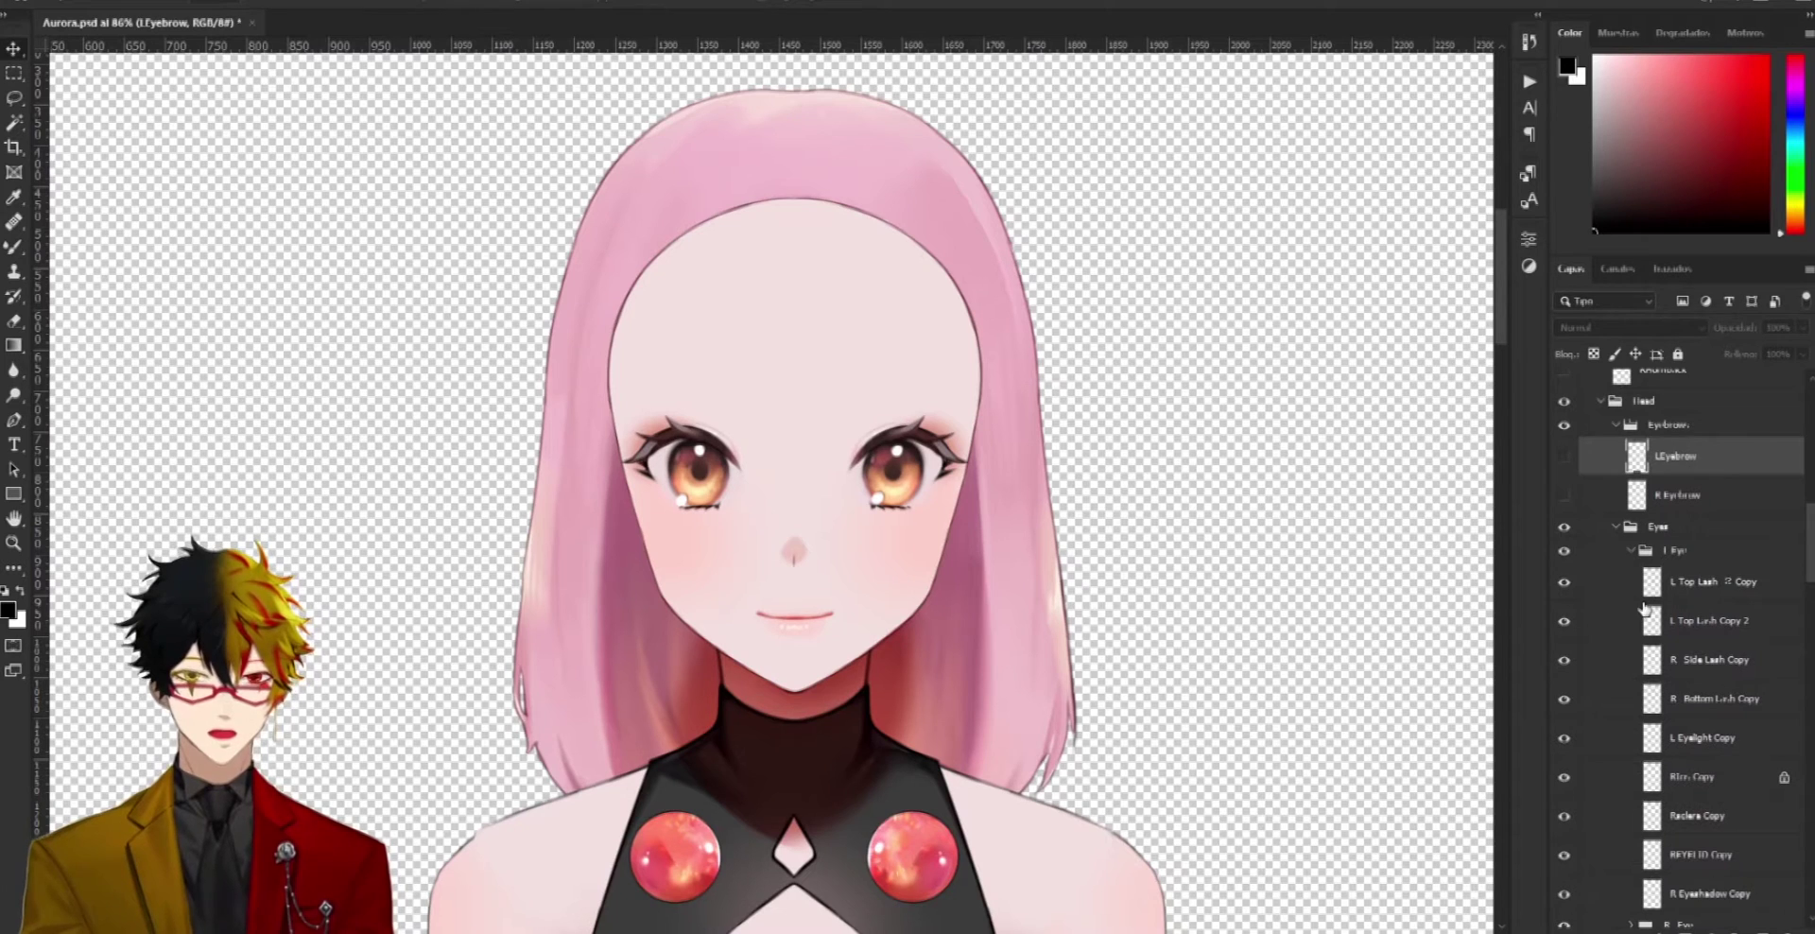
scroll(1643, 609, "down", 1)
left_click(1566, 879)
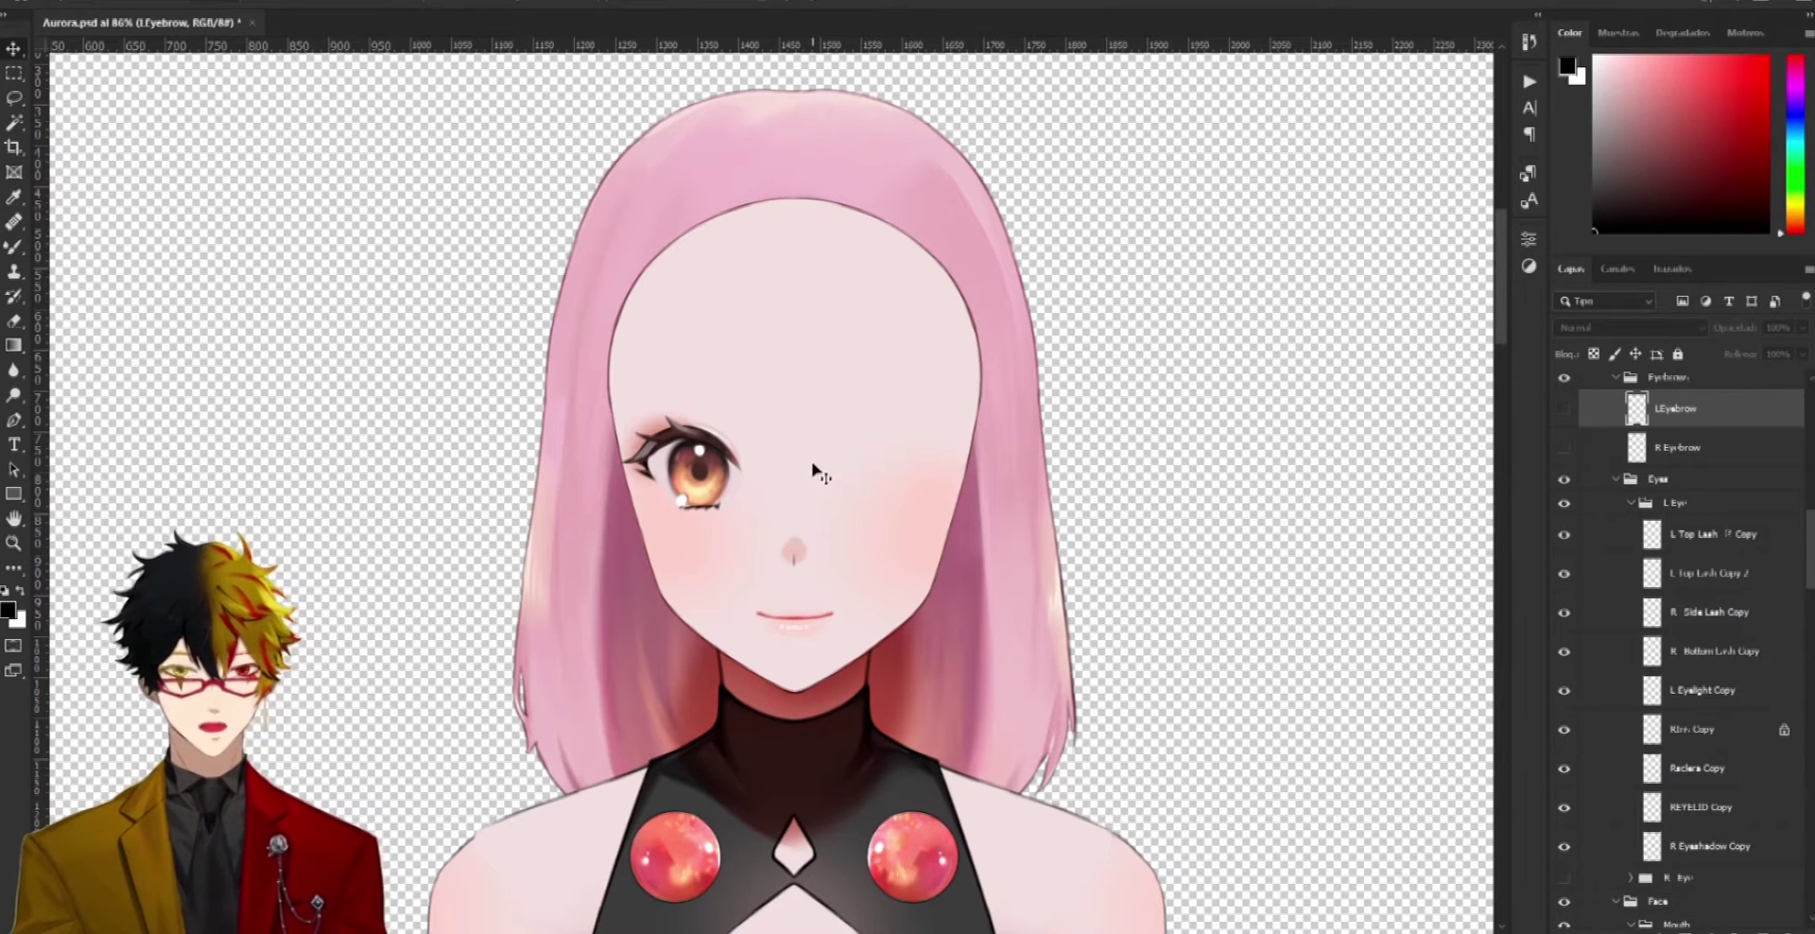
Move the RIris Copy layer out of the remaining eye onto the bare face area above the nose
scroll(686, 464, "left", 1)
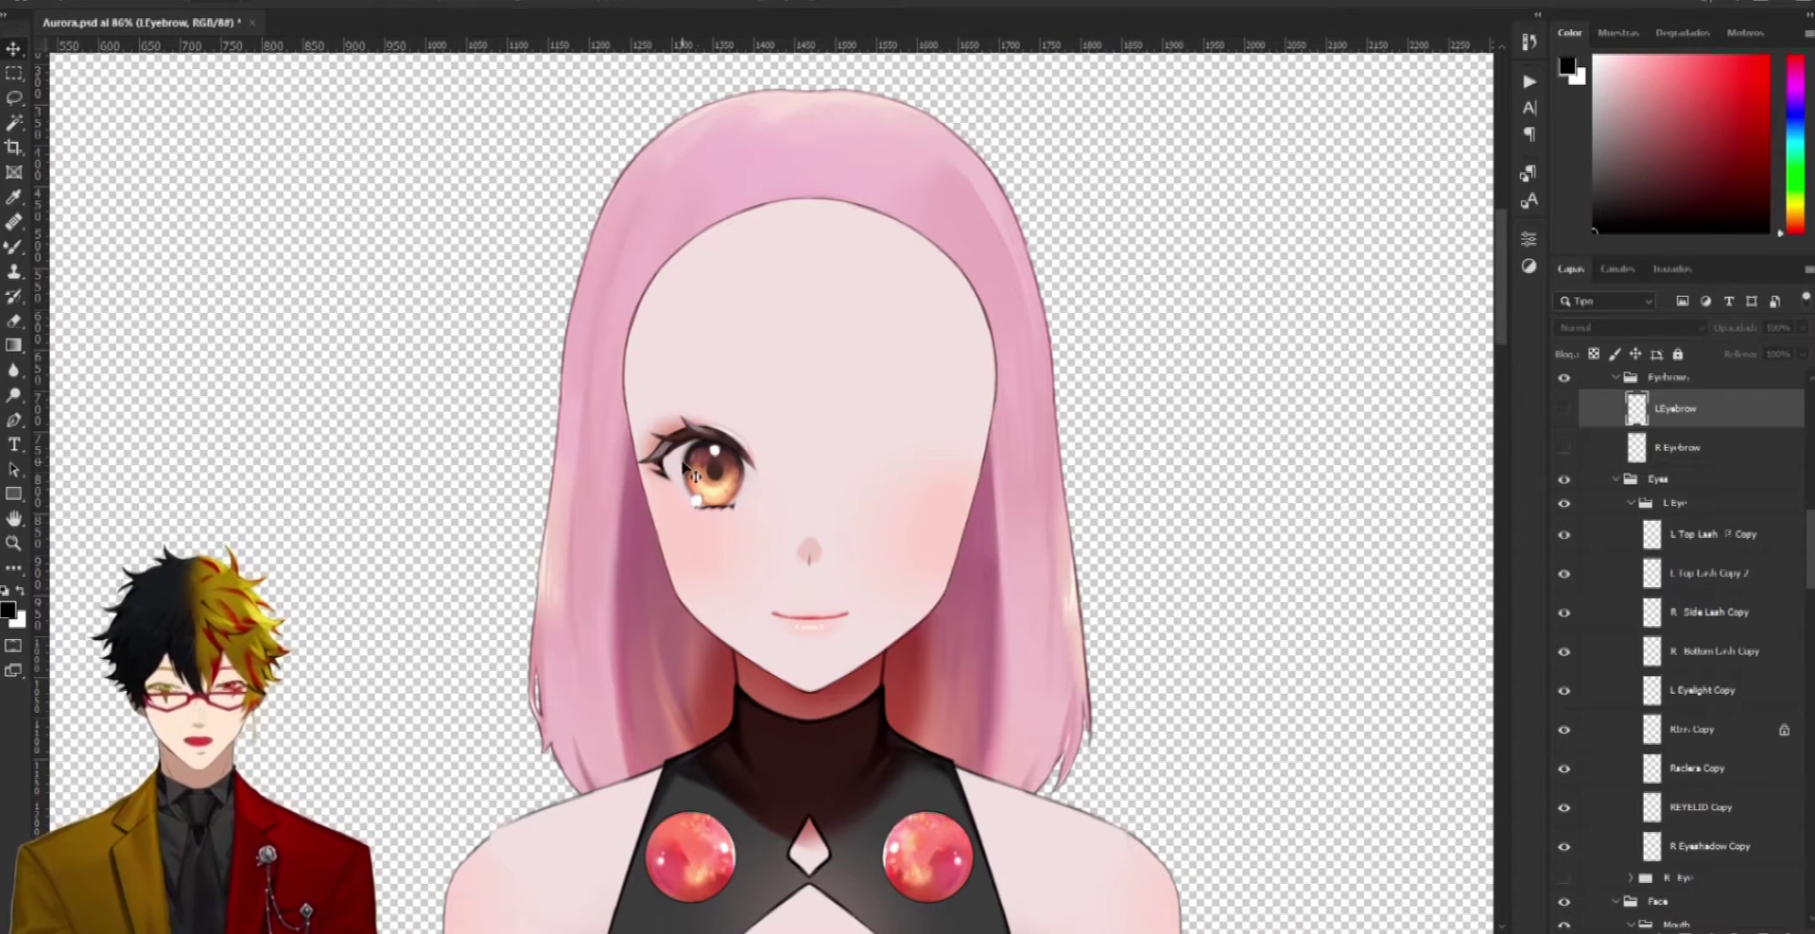
scroll(685, 487, "left", 3)
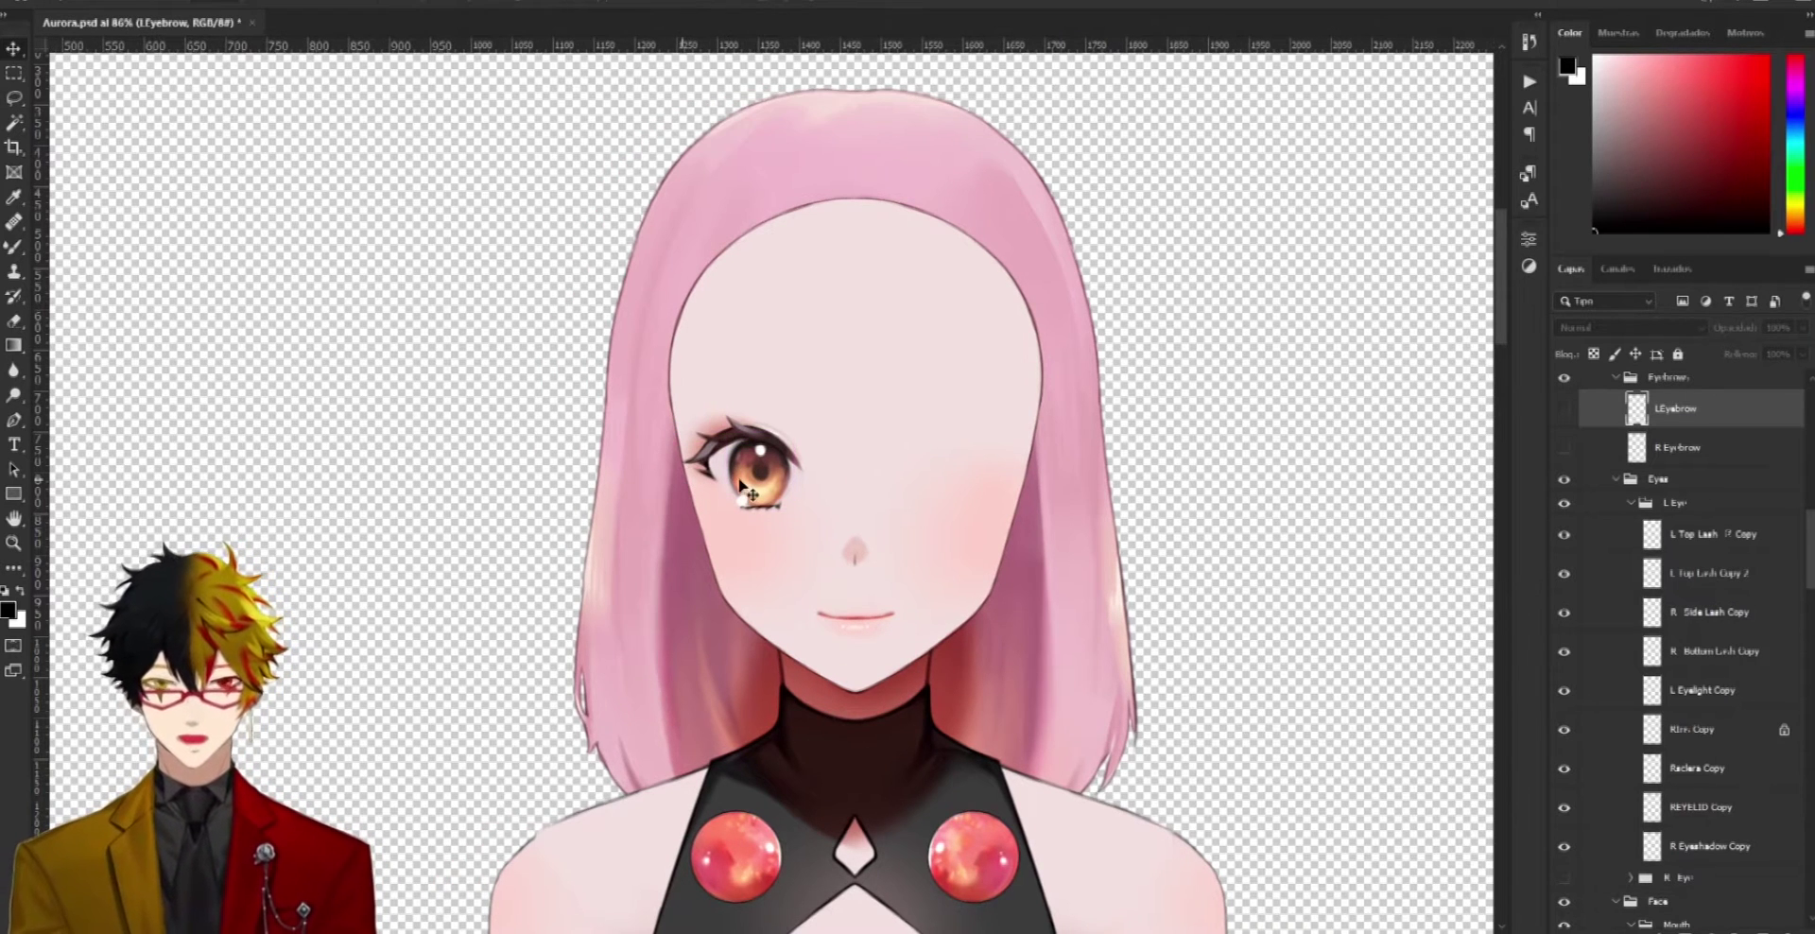
scroll(741, 482, "up", 4)
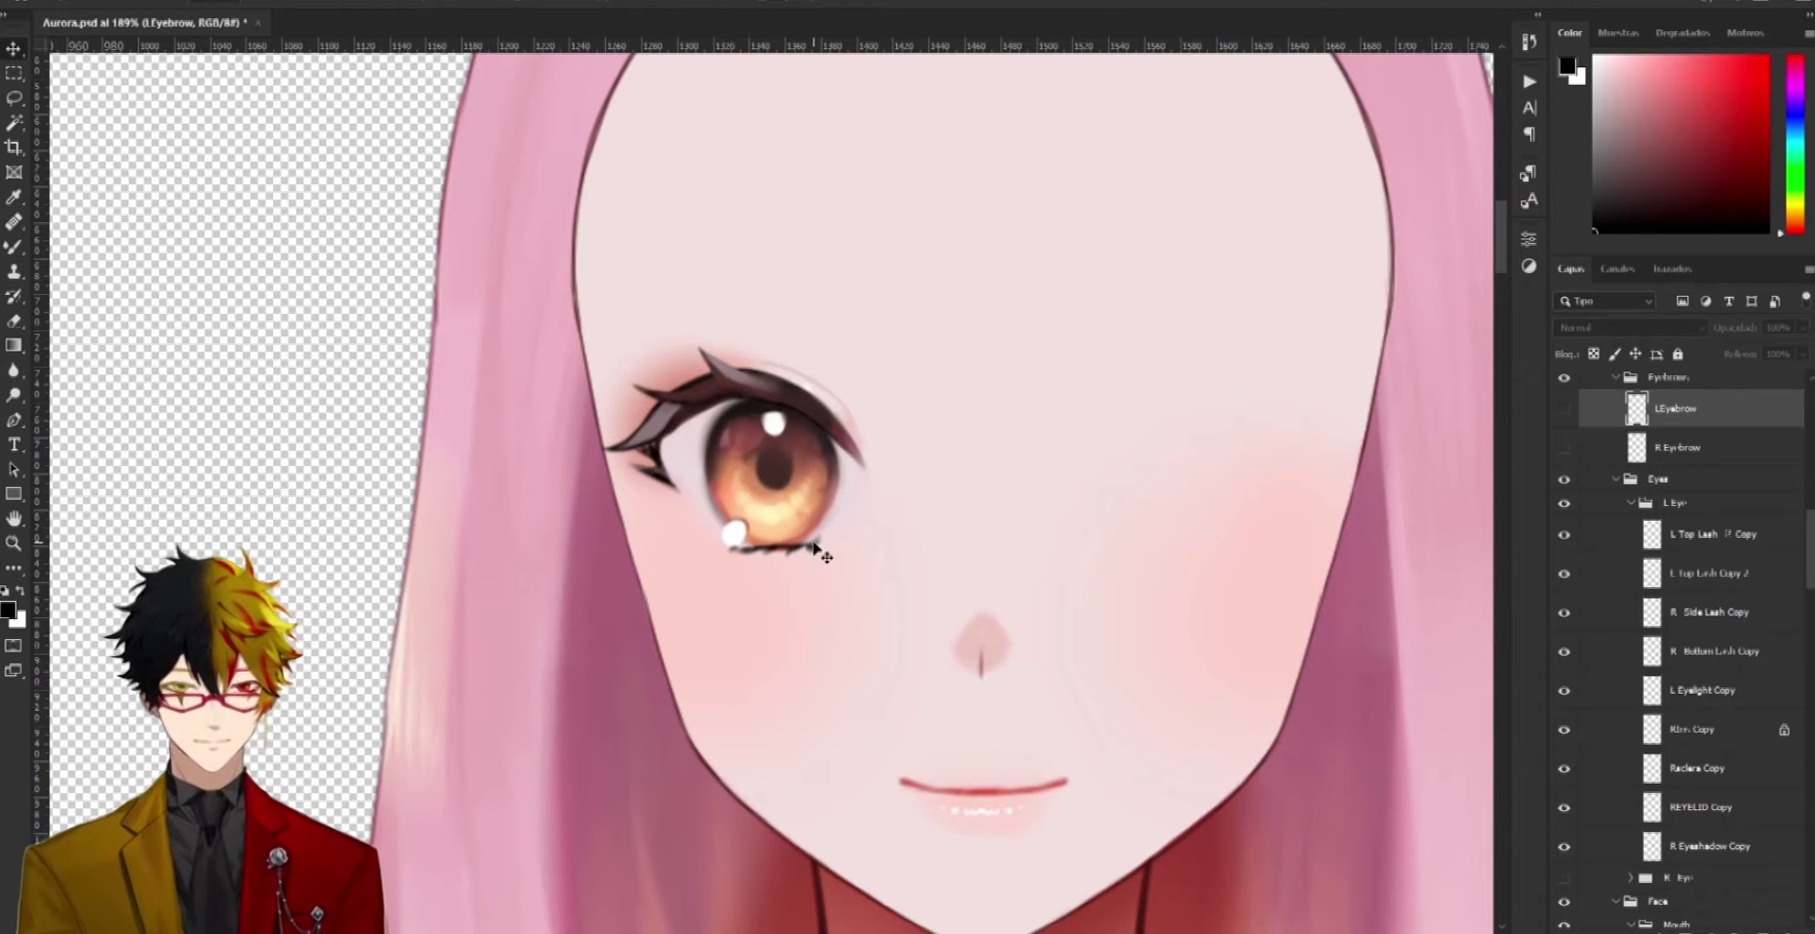
left_click_drag(844, 501, 1047, 453)
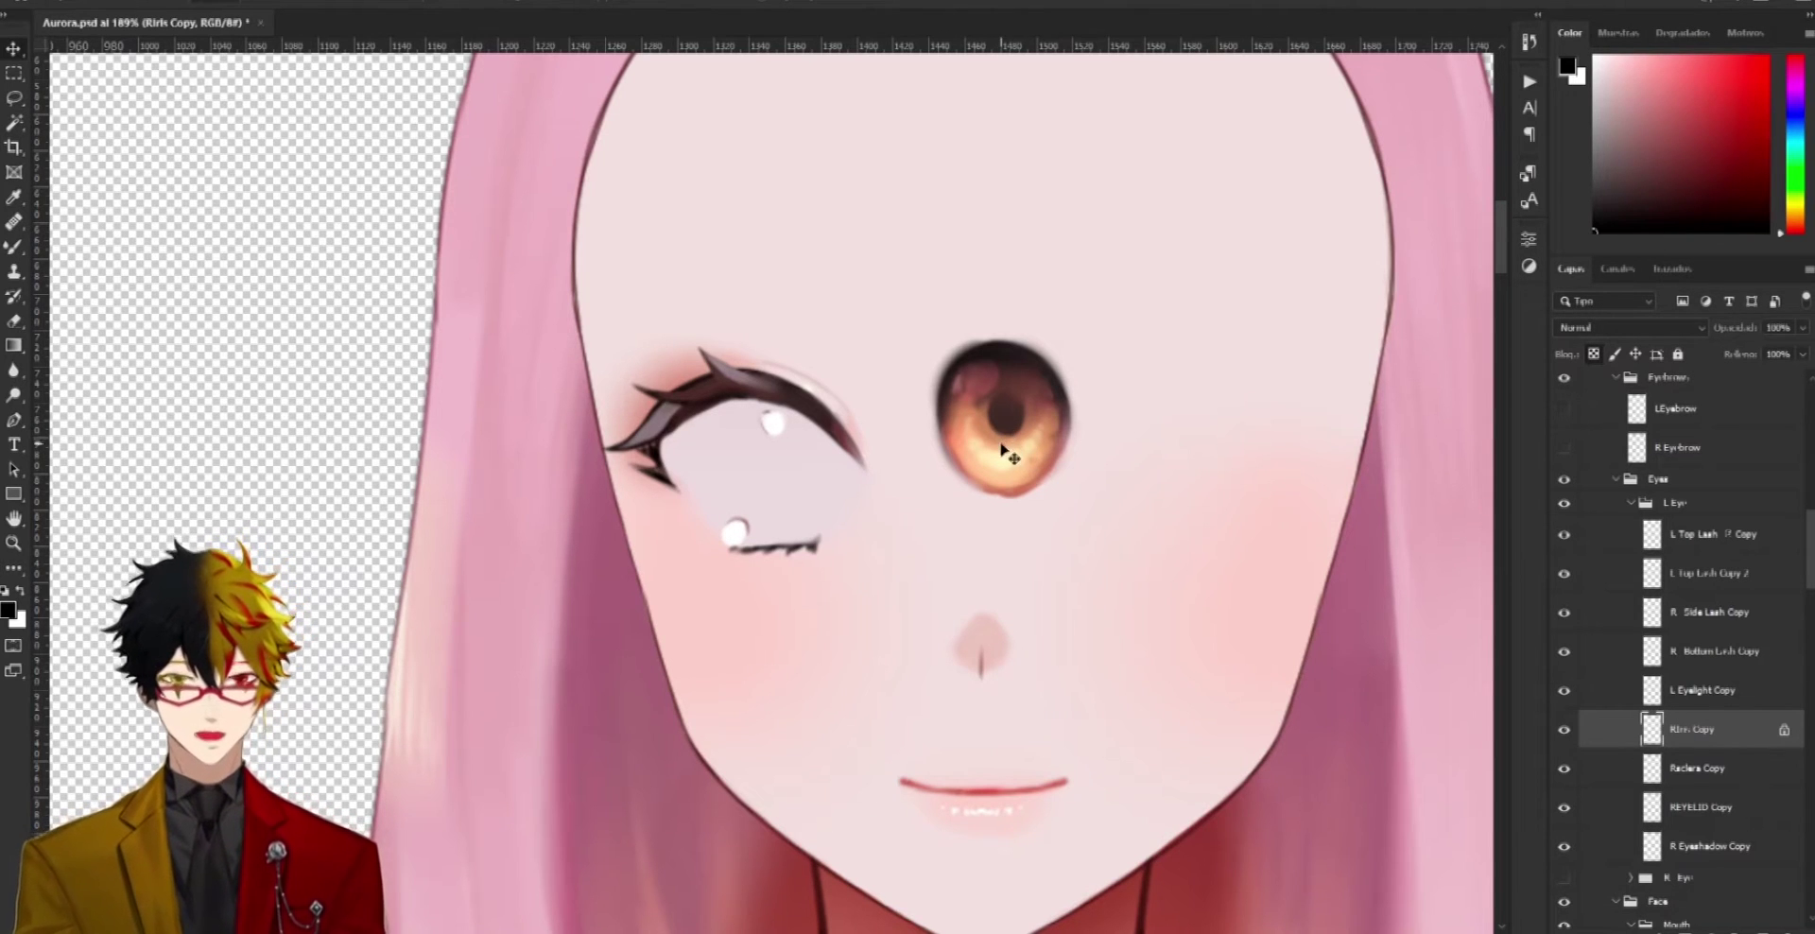
left_click_drag(1012, 458, 1063, 471)
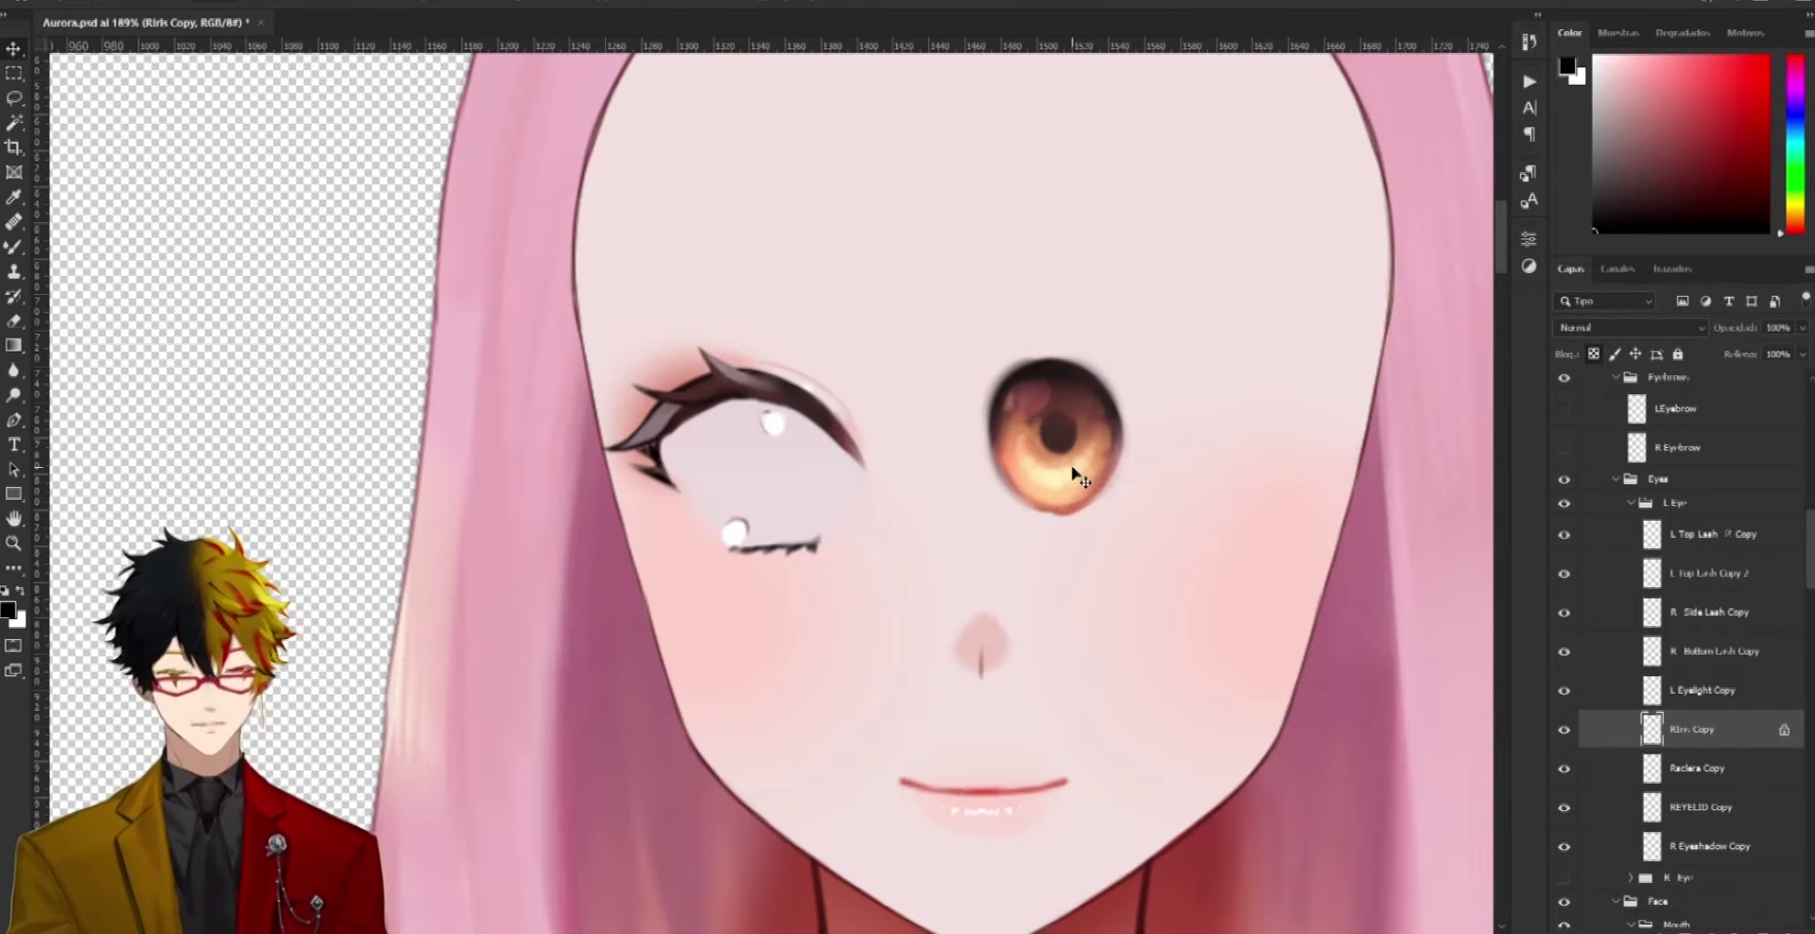
left_click_drag(1097, 470, 1081, 406)
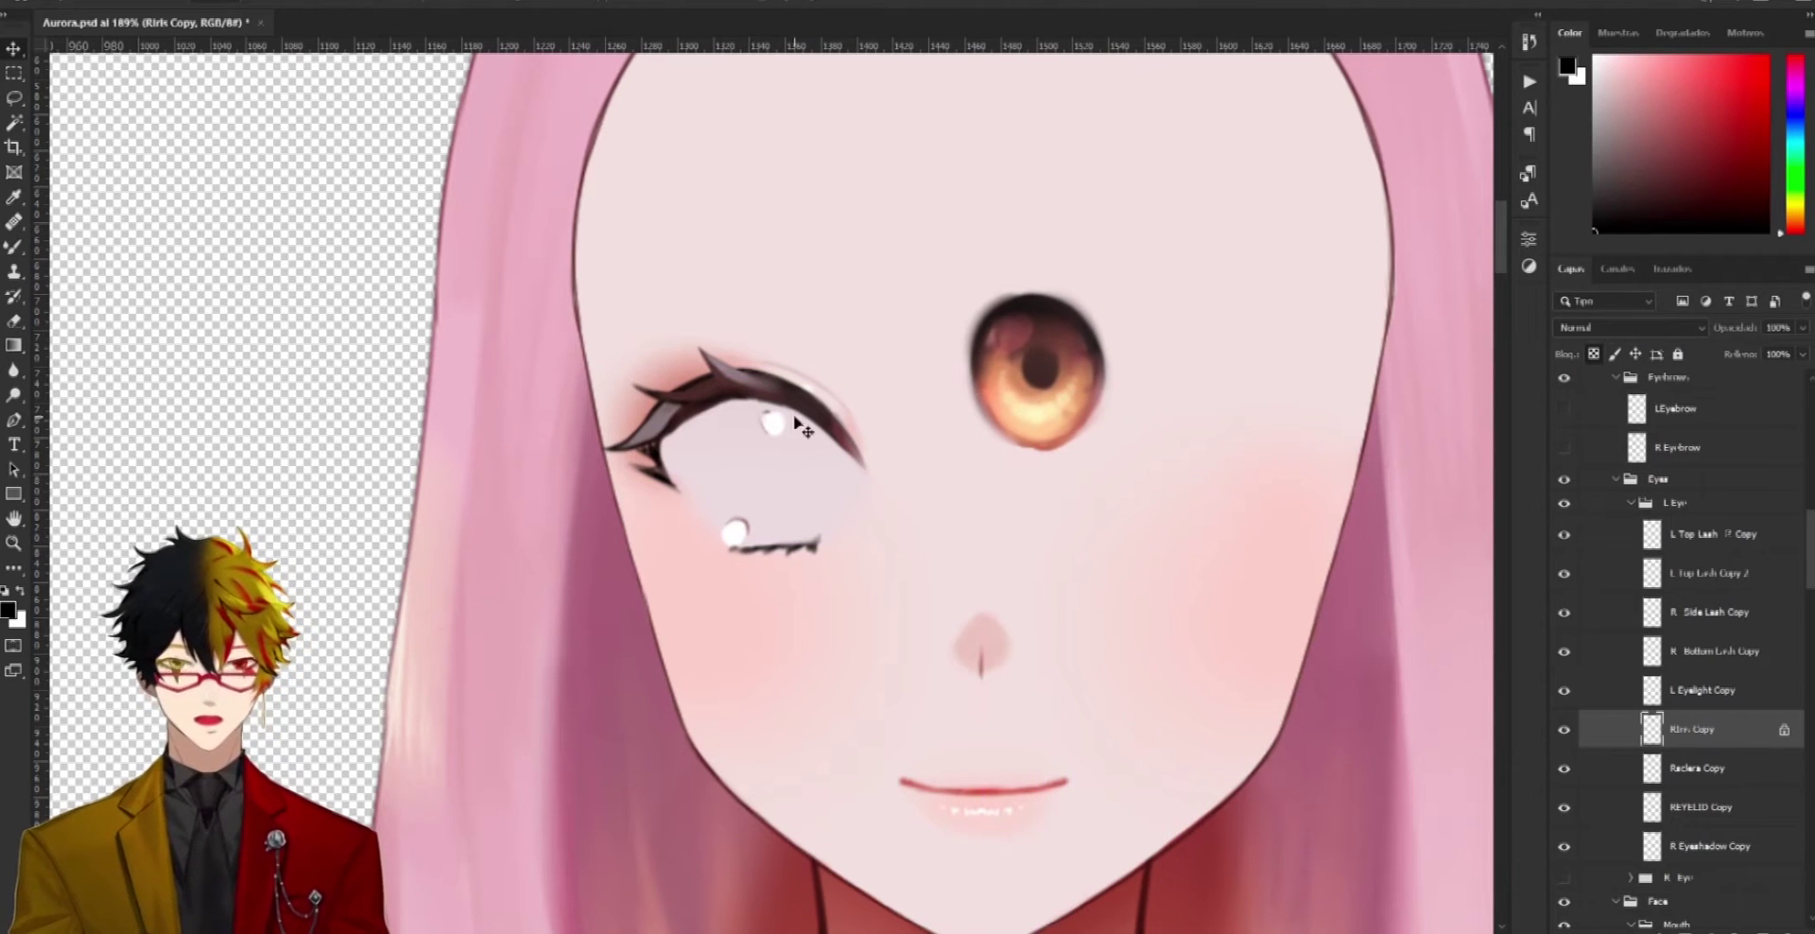
Rebuild the eye around the detached iris by moving the L Eyelight Copy, sclera and R Bottom Lash Copy layers onto it
left_click(762, 429, "ctrl")
left_click_drag(762, 429, 777, 236)
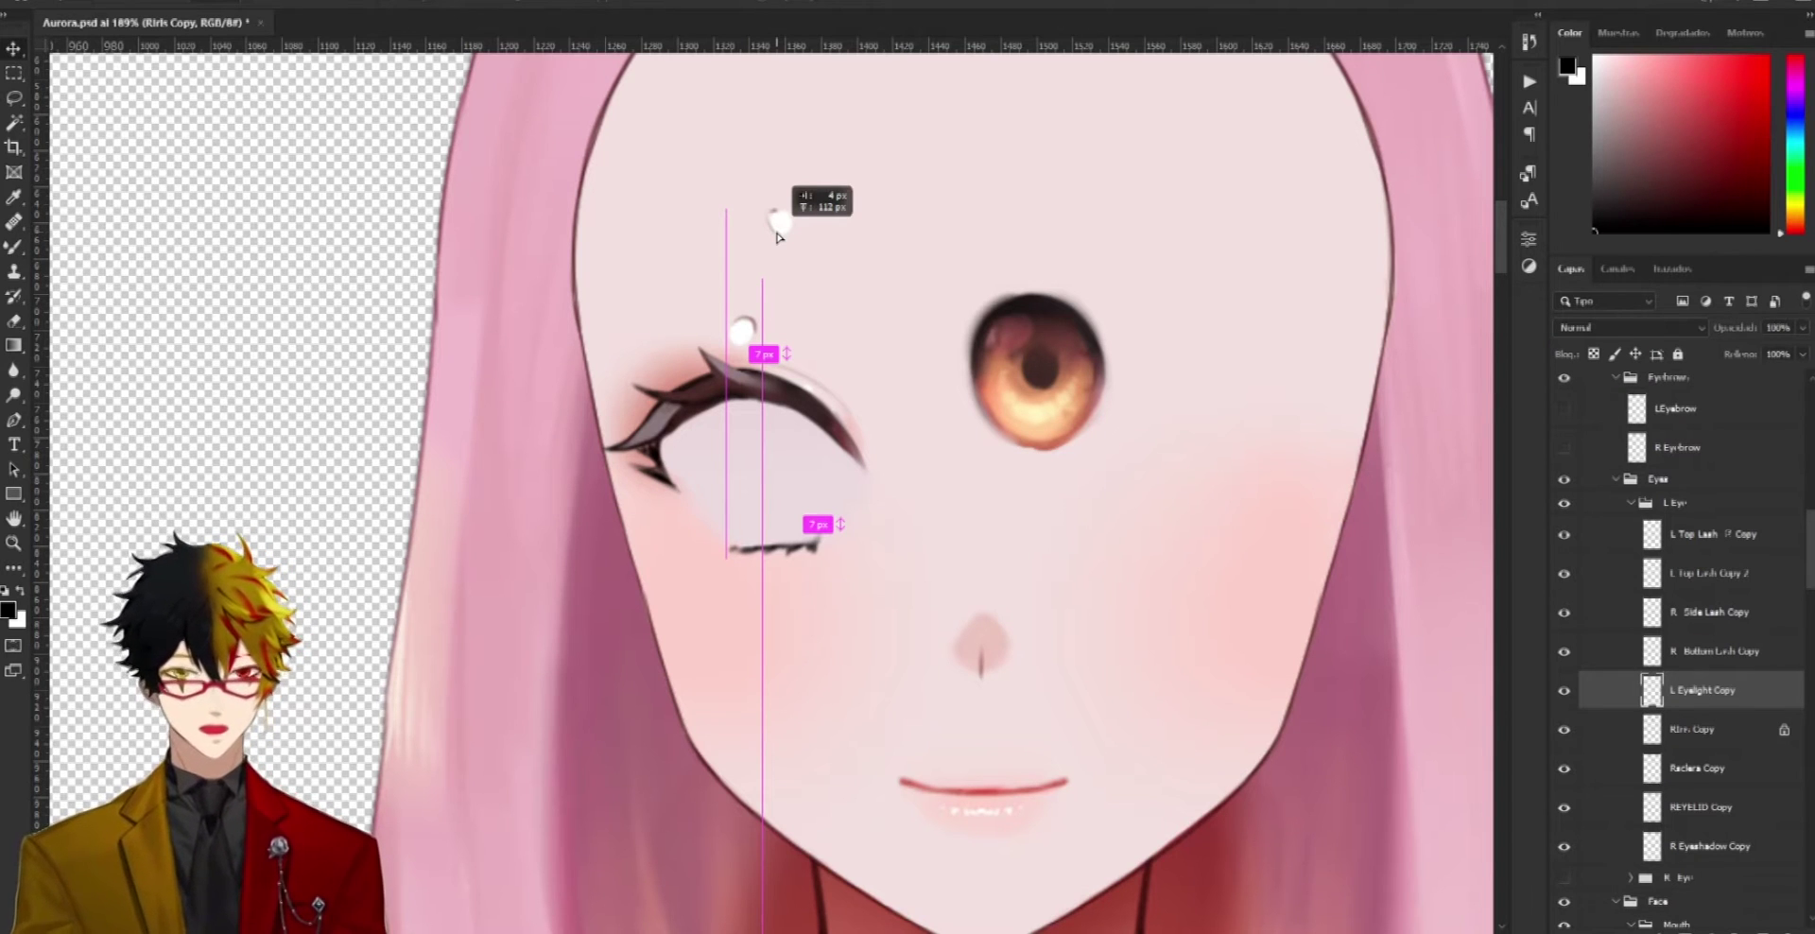
left_click_drag(778, 236, 1056, 326)
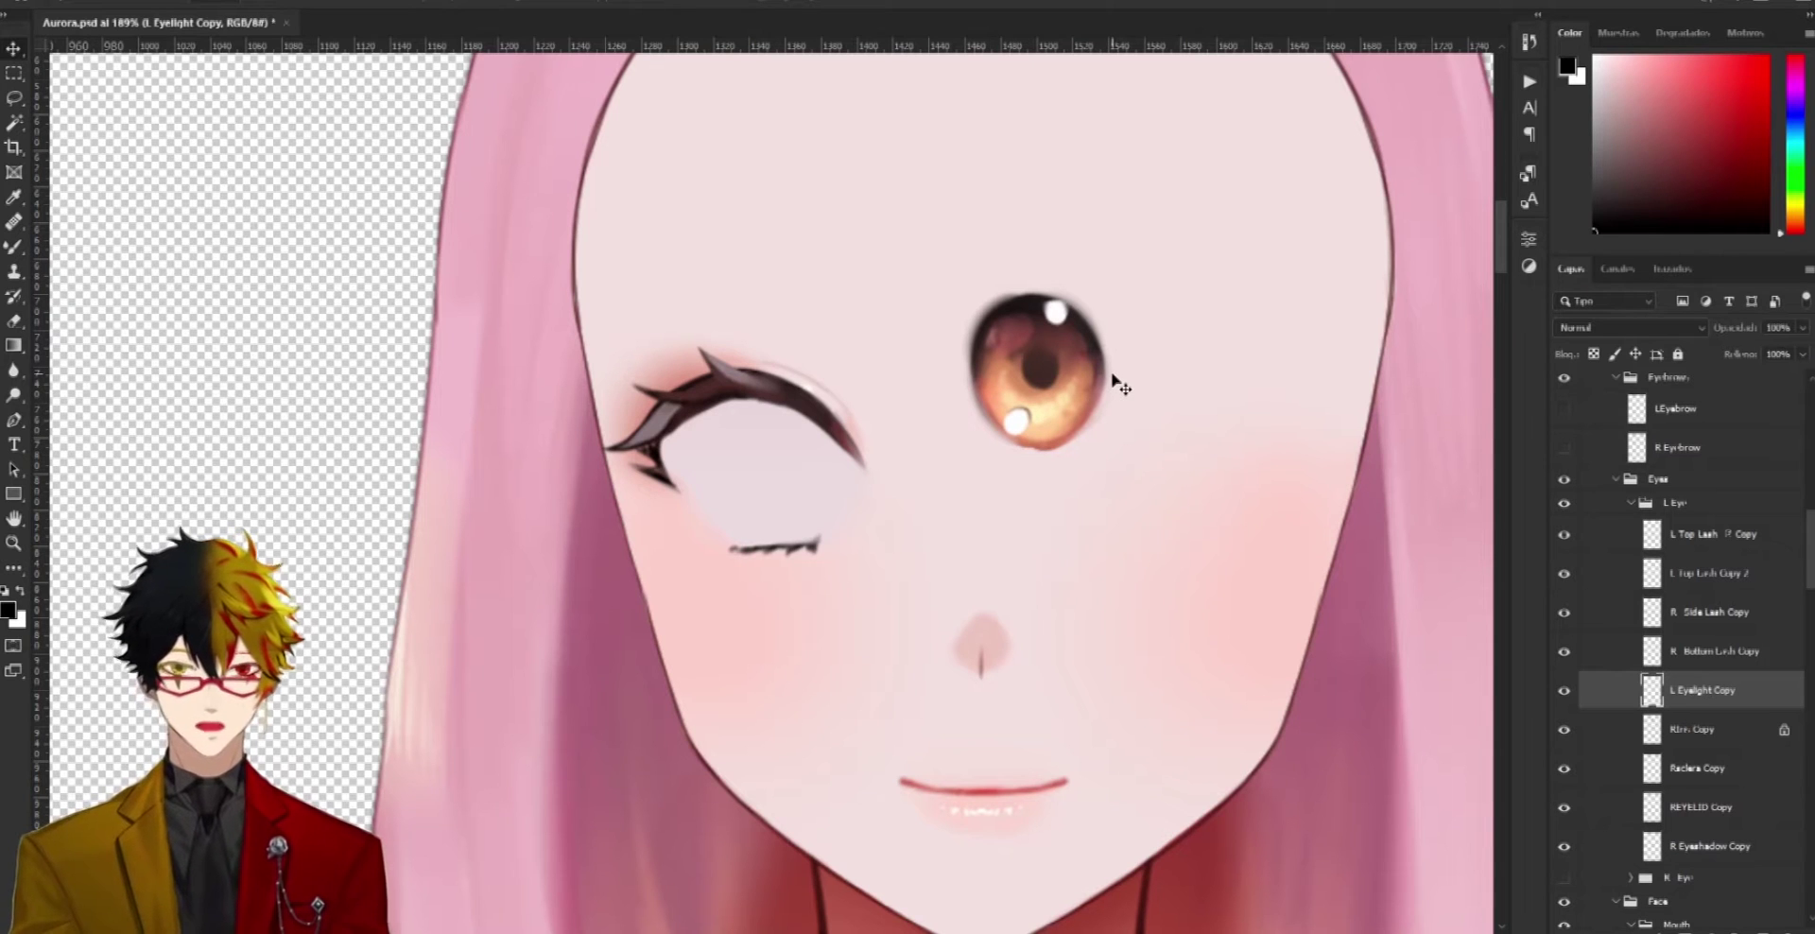
mouse_move(1020, 420)
left_mouse_down()
mouse_move(1330, 496)
mouse_move(1261, 564)
mouse_move(972, 454)
mouse_move(1037, 402)
mouse_move(1014, 429)
left_mouse_up()
left_click_drag(823, 520, 1047, 380)
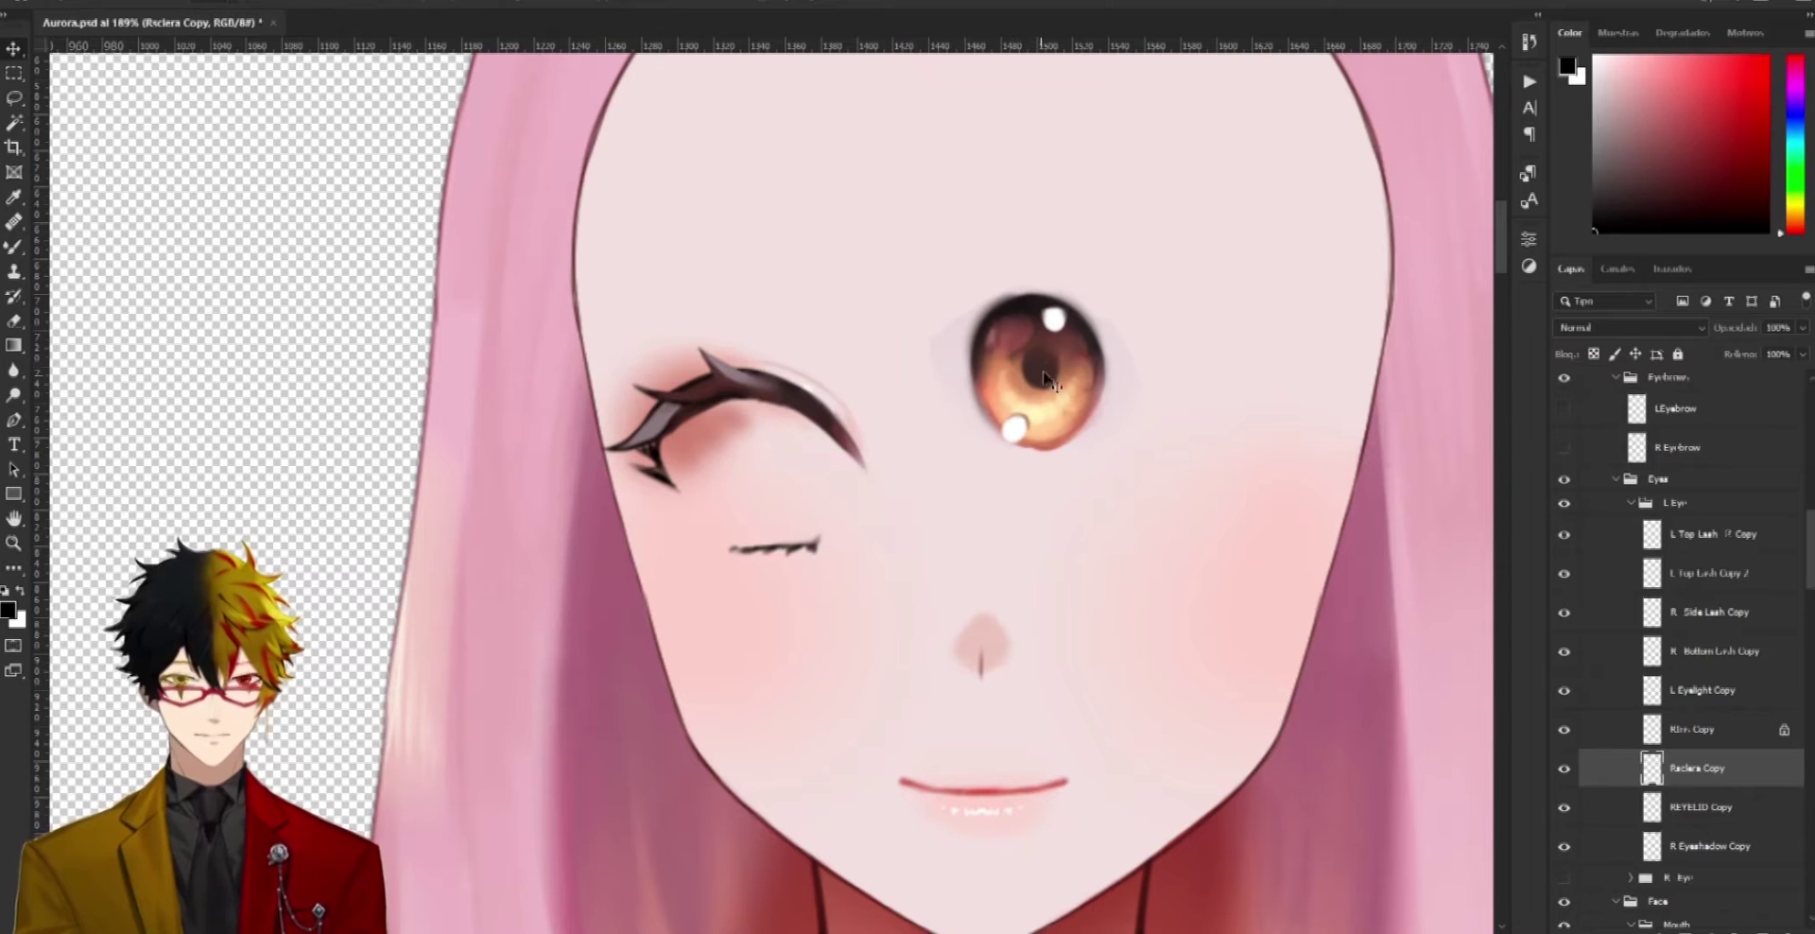
mouse_move(785, 548)
left_mouse_down()
mouse_move(780, 531)
mouse_move(803, 553)
mouse_move(837, 546)
mouse_move(1046, 438)
mouse_move(1023, 473)
mouse_move(1045, 455)
left_mouse_up()
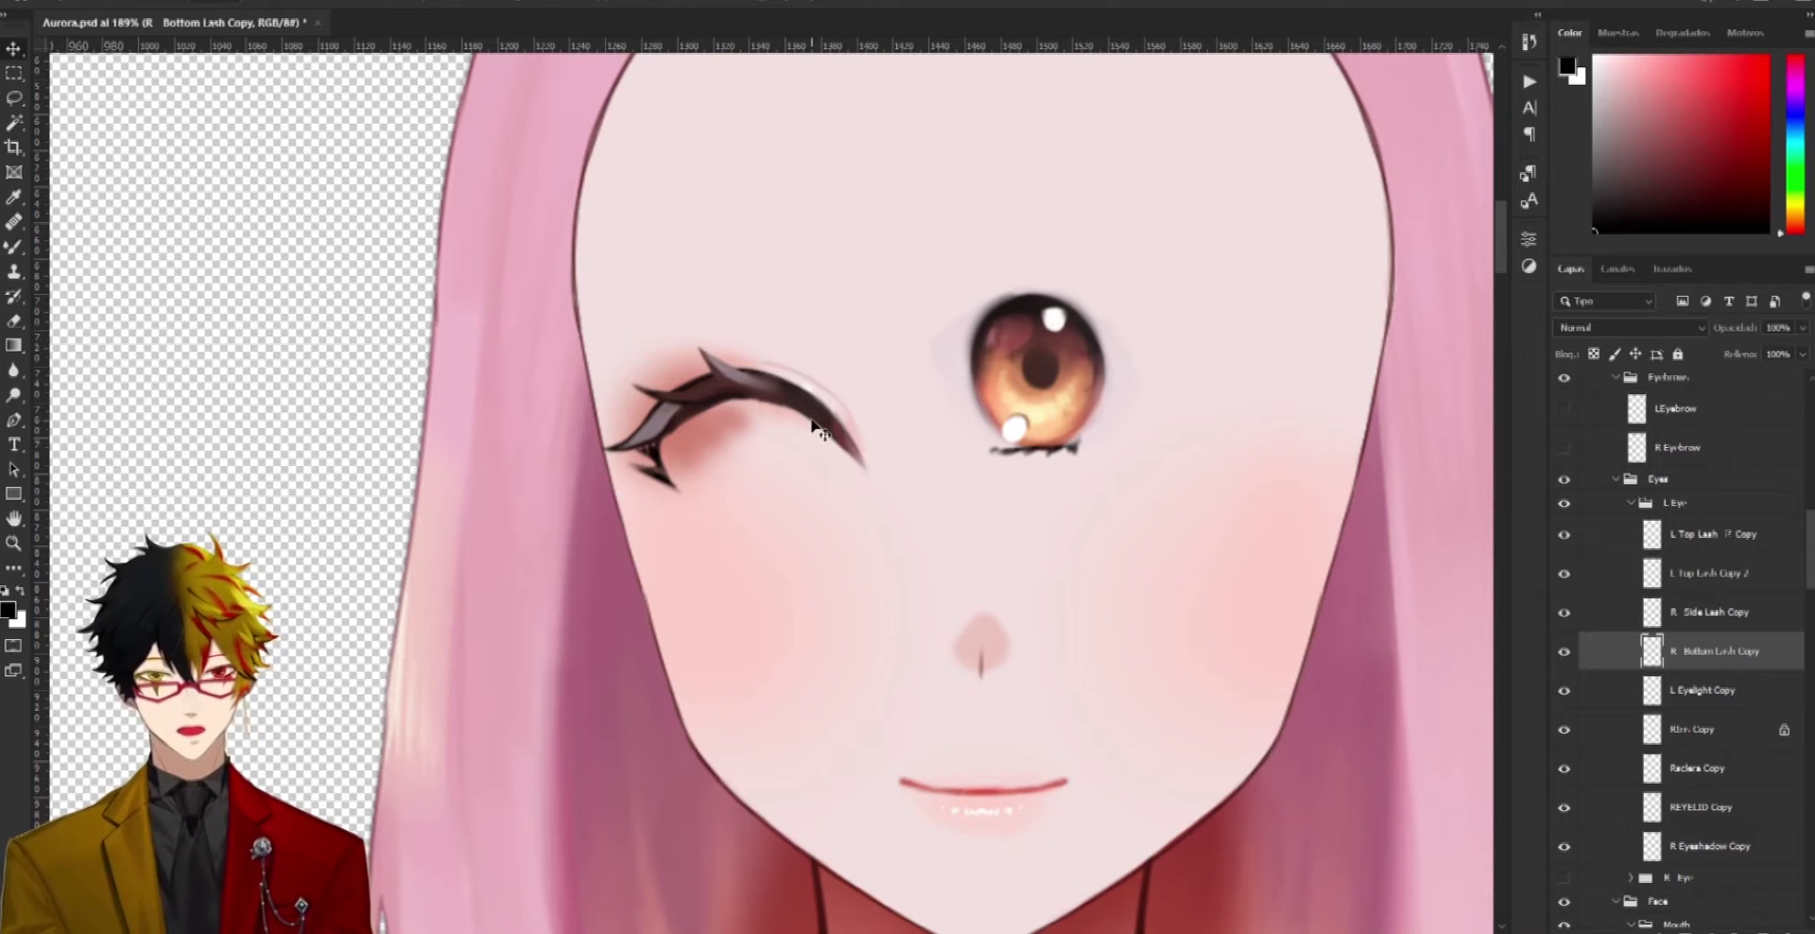
Lift the L Top Lash Copy 2 layer off the eye and set it back among the remaining lash pieces
left_click_drag(815, 428, 872, 227)
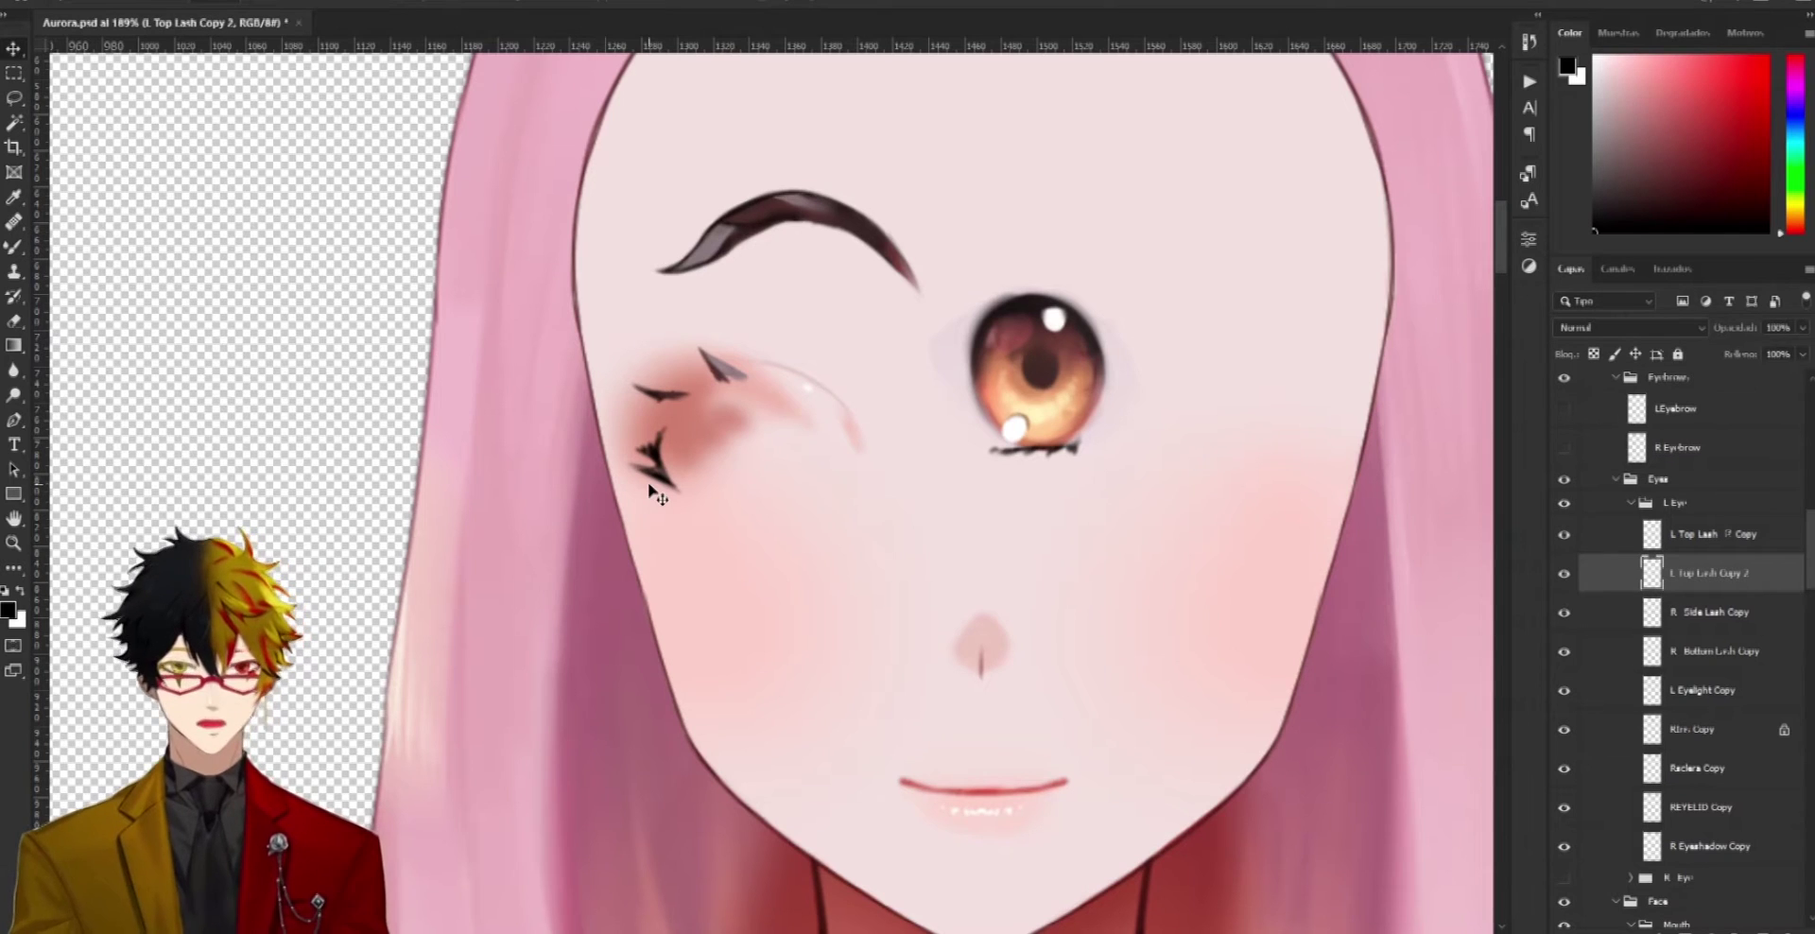
left_click_drag(746, 392, 745, 374)
left_click_drag(657, 472, 653, 459)
left_click_drag(811, 258, 835, 423)
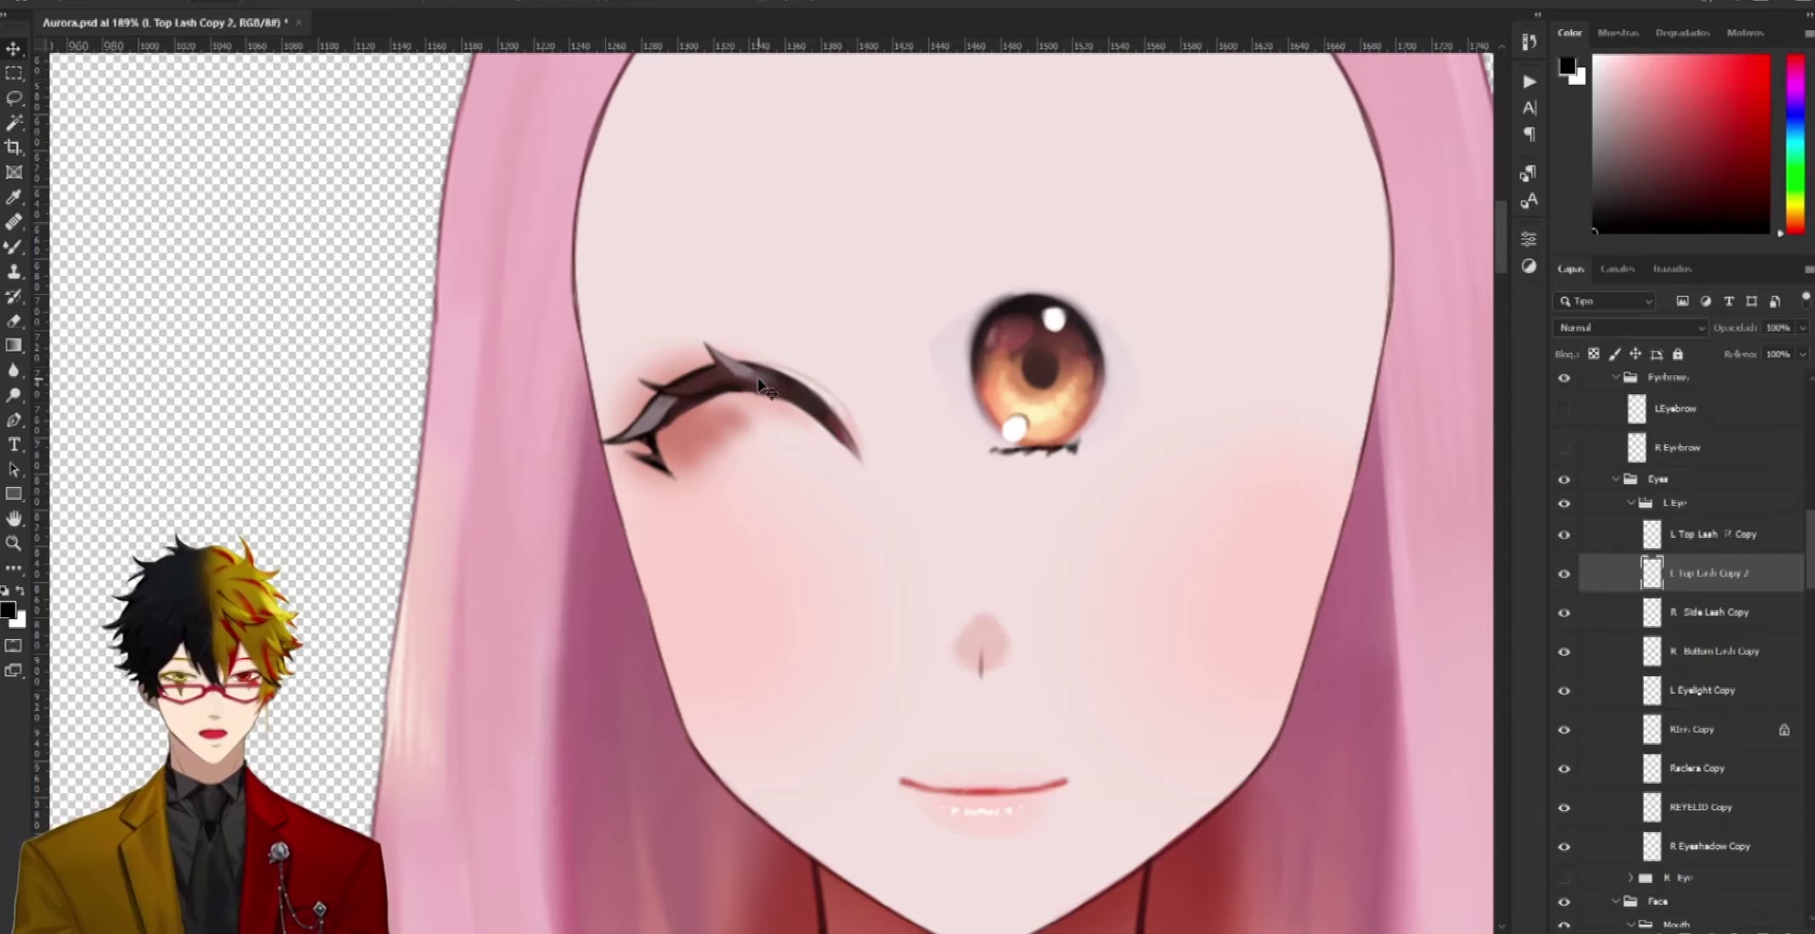
mouse_move(752, 386)
left_mouse_down()
mouse_move(724, 341)
mouse_move(703, 381)
mouse_move(736, 376)
left_mouse_up()
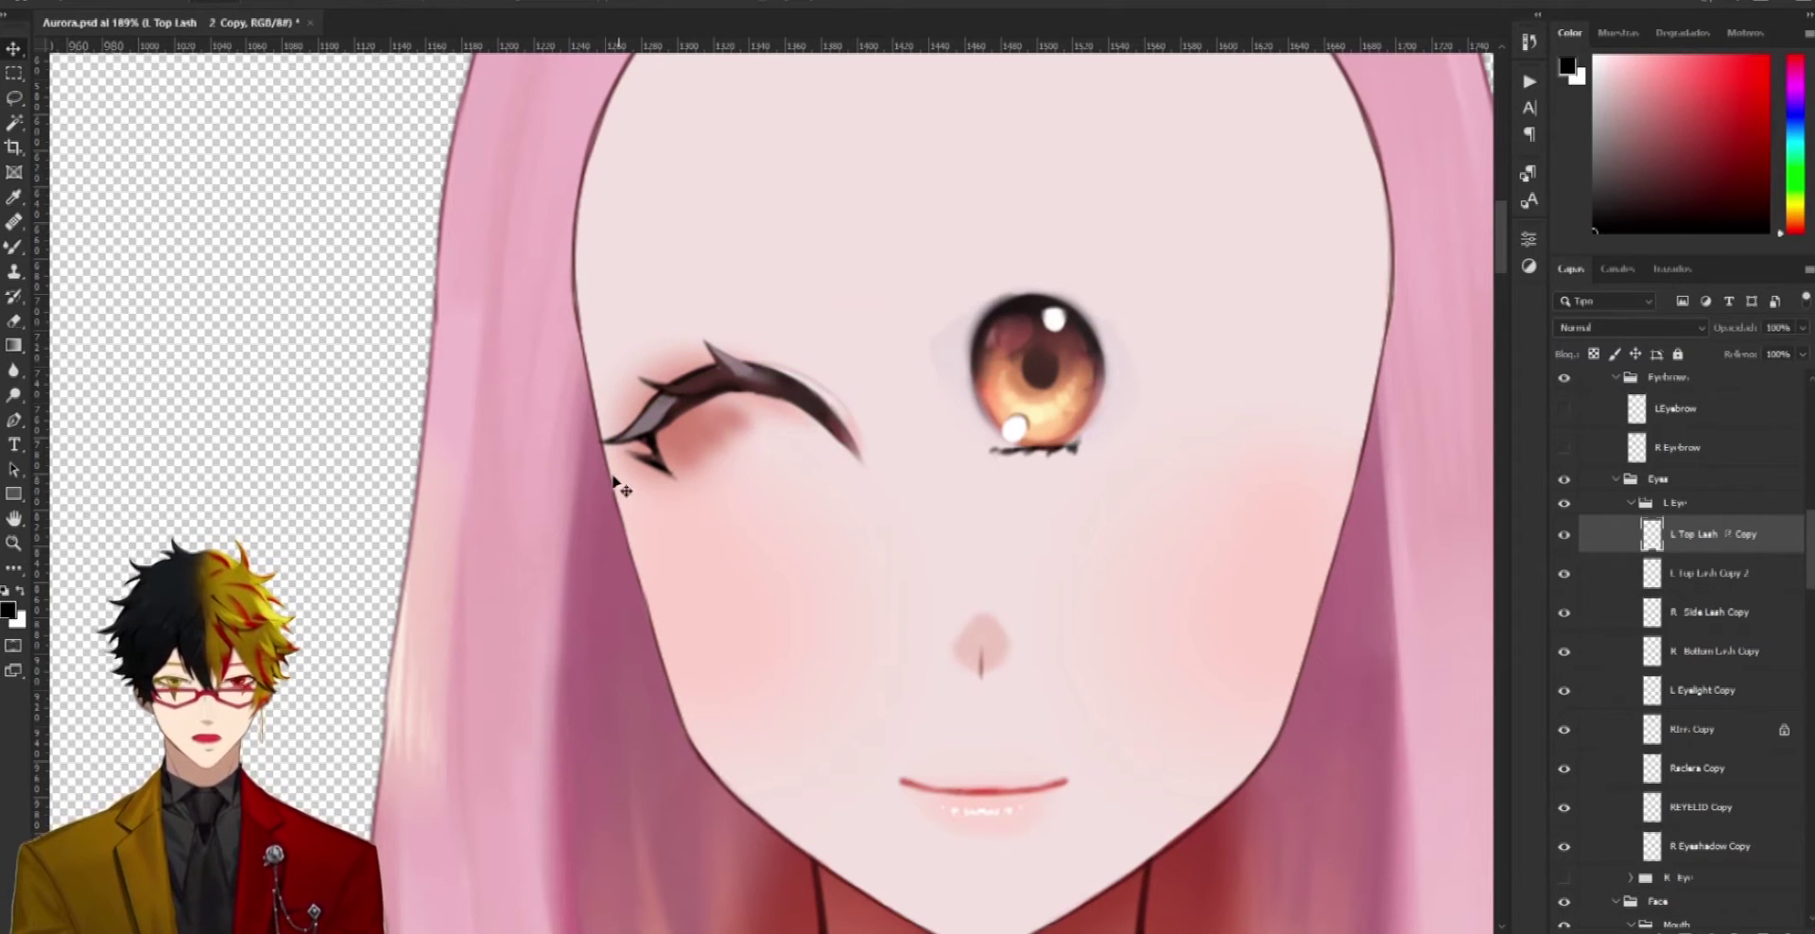
mouse_move(660, 468)
left_mouse_down()
mouse_move(691, 473)
mouse_move(657, 445)
mouse_move(662, 461)
left_mouse_up()
Move the main upper lash, its small lash spikes and the side lash up away from the eyeshadow as separate pieces
left_click_drag(783, 386, 830, 239)
left_click_drag(727, 360, 676, 147)
left_click_drag(655, 447, 618, 295)
Shift the REYELID Copy and R Eyeshadow Copy layers independently below the detached lash, and hide the whole Eyes group
mouse_move(828, 416)
left_mouse_down()
mouse_move(818, 378)
mouse_move(849, 388)
left_mouse_up()
left_click_drag(662, 400, 729, 433)
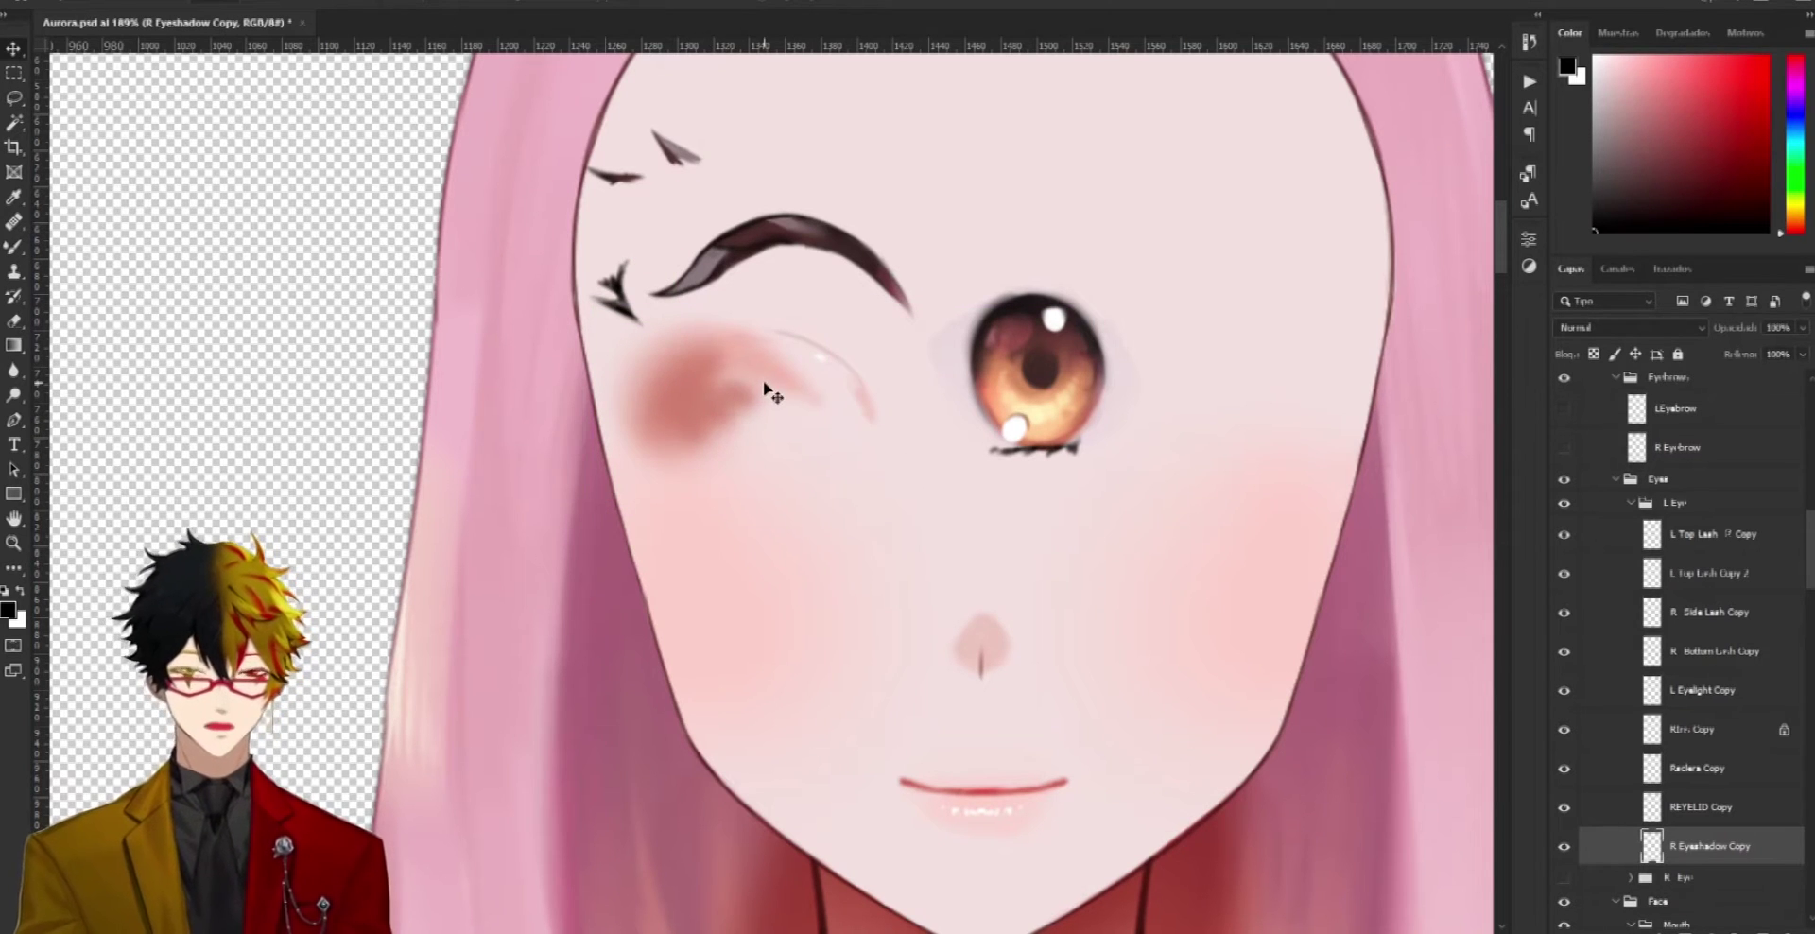
mouse_move(729, 407)
left_mouse_down()
mouse_move(487, 393)
mouse_move(133, 426)
mouse_move(745, 388)
mouse_move(493, 345)
mouse_move(793, 426)
mouse_move(697, 388)
mouse_move(761, 351)
mouse_move(733, 392)
left_mouse_up()
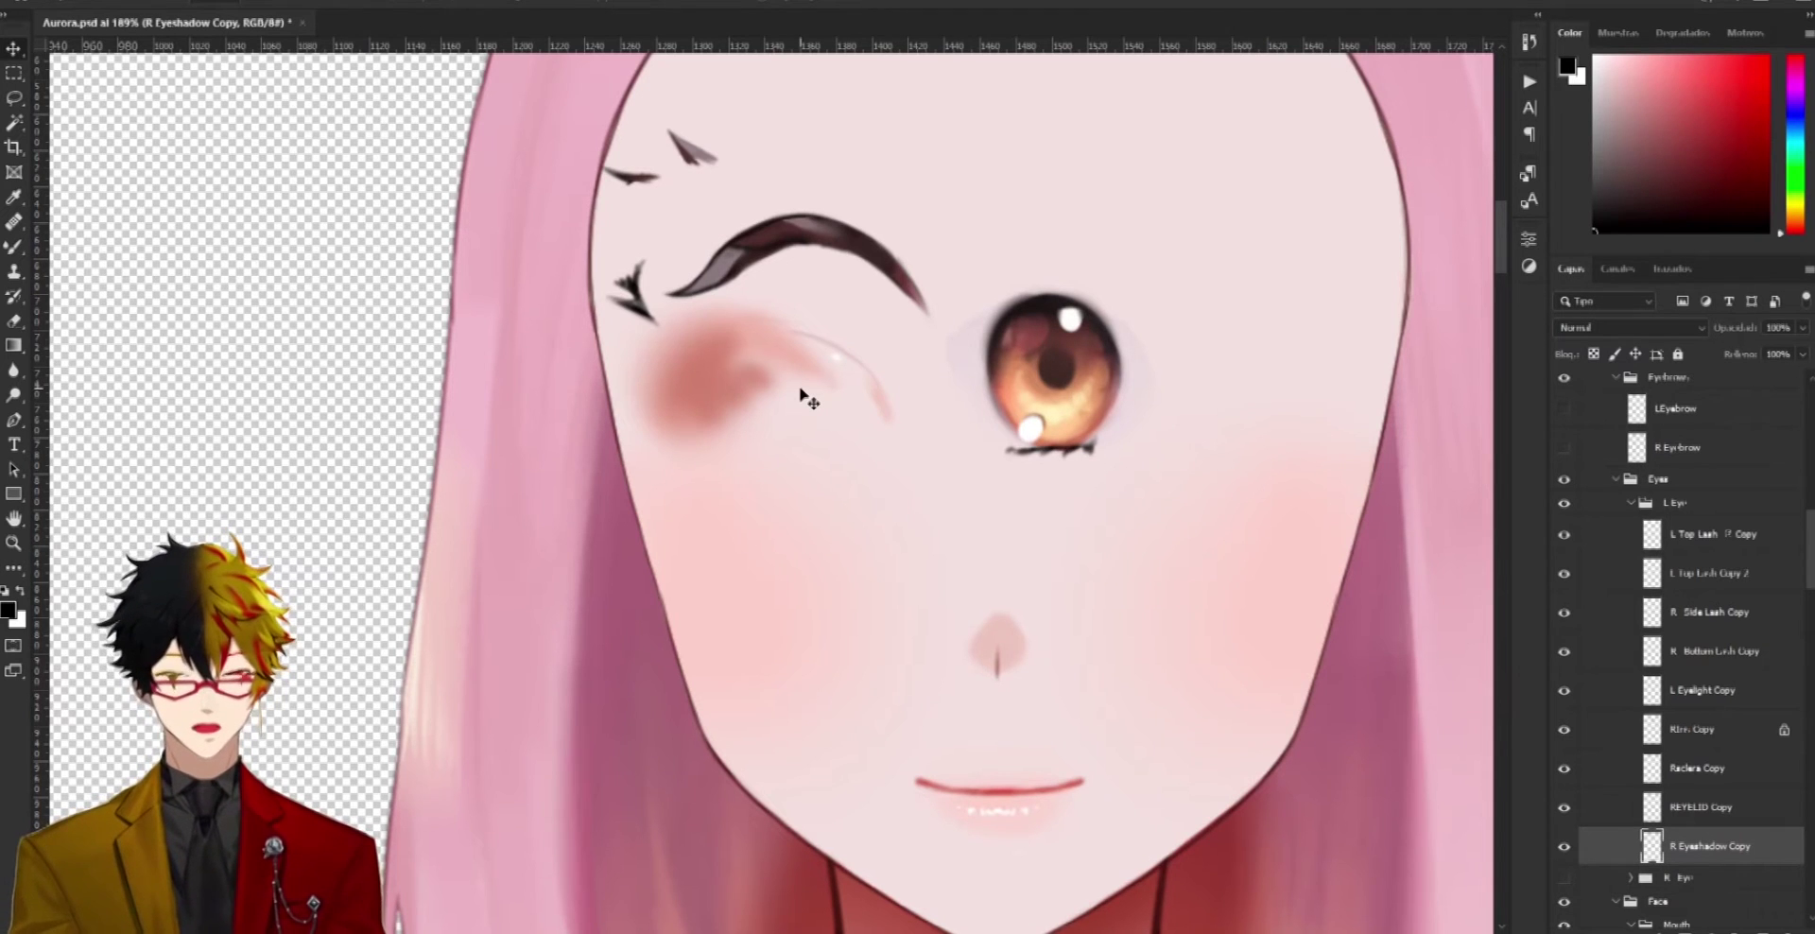
left_click_drag(790, 392, 747, 407)
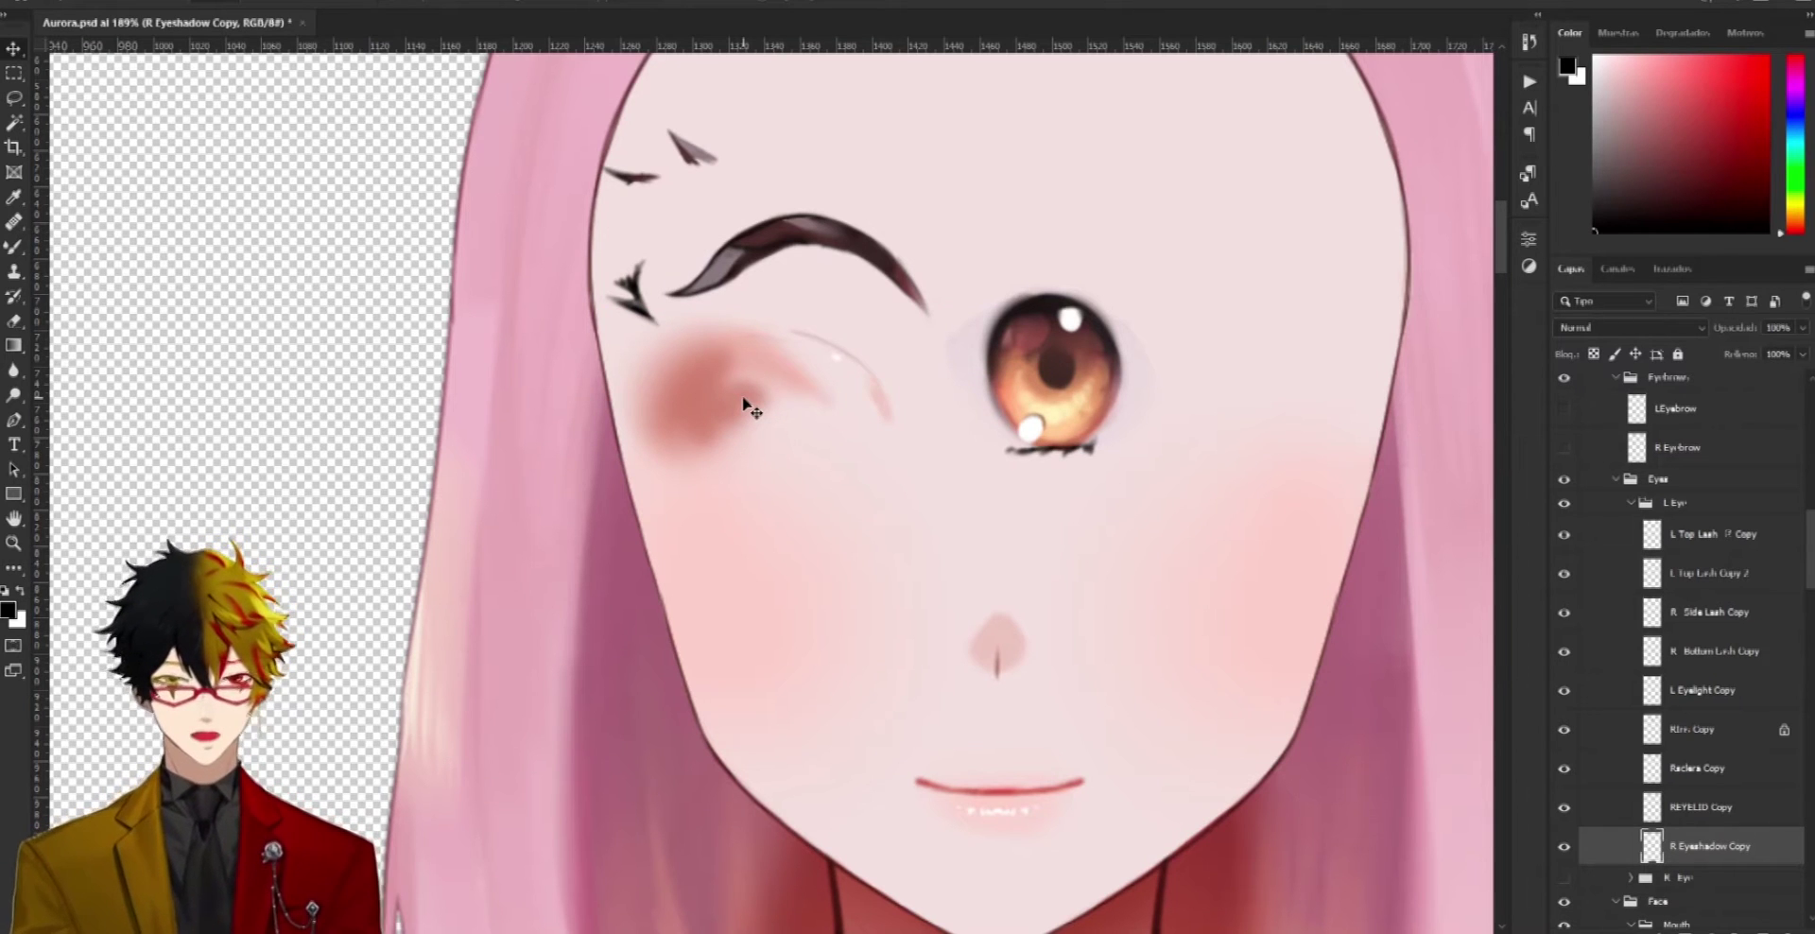
left_click(1560, 482)
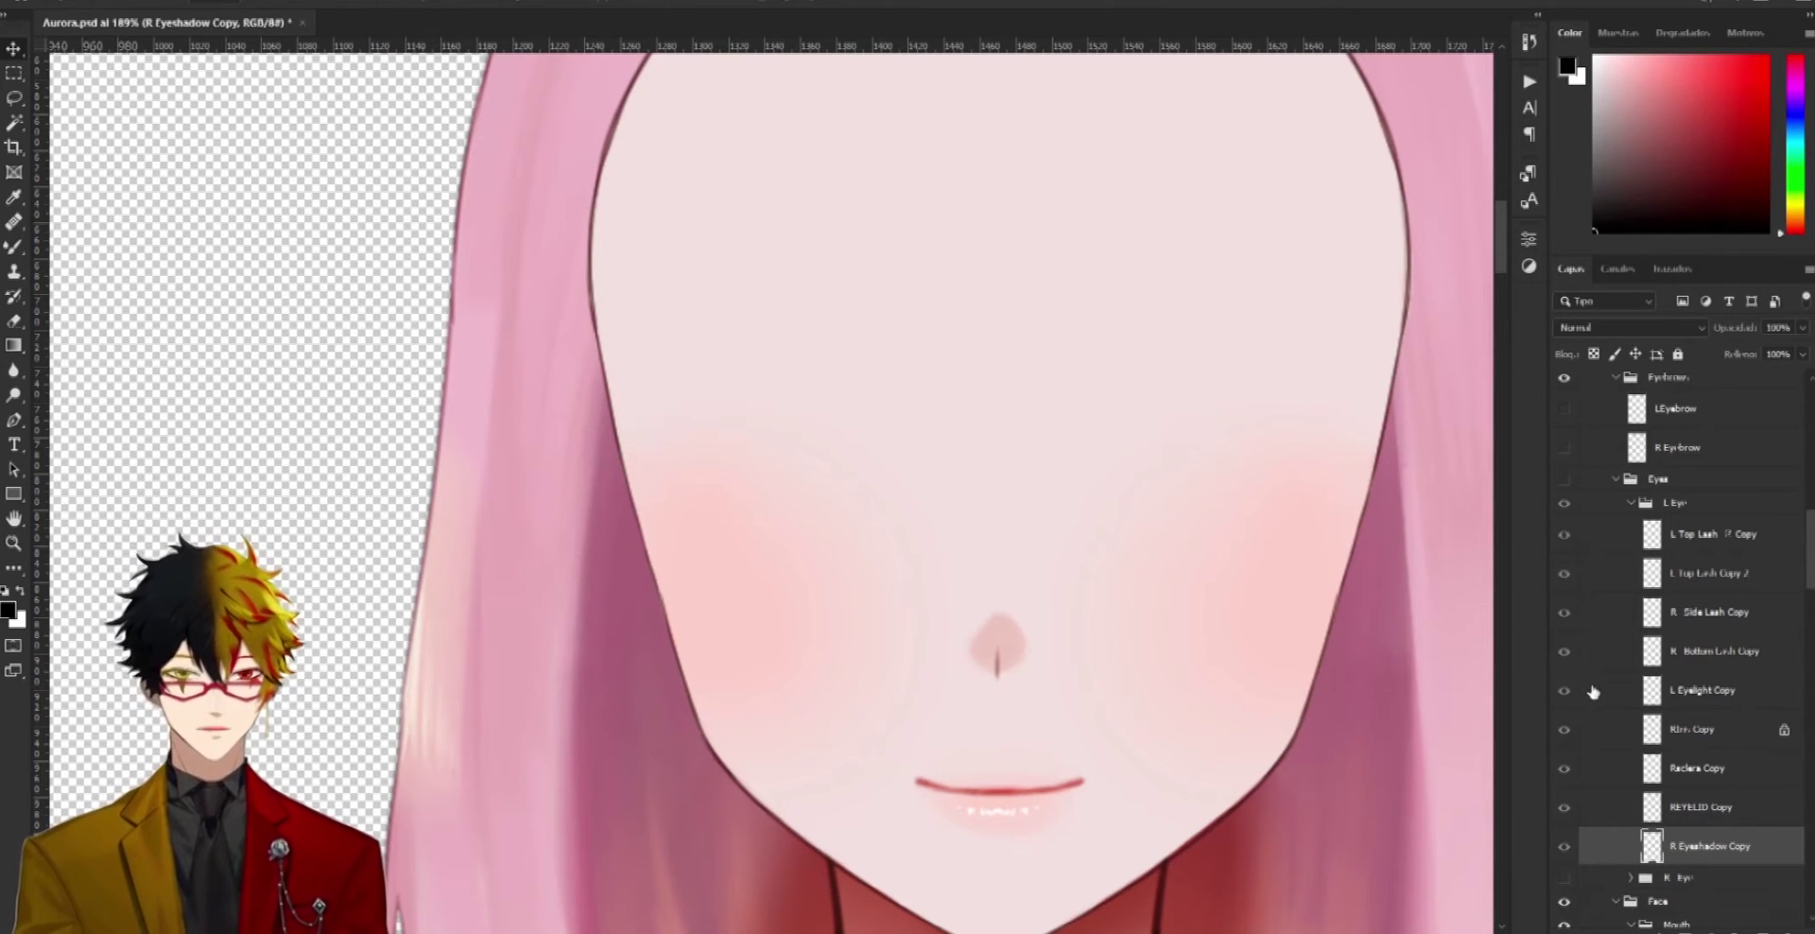
Move the Top lip layer of the Mouth group off the mouth onto the cheek beside the nose
scroll(1590, 702, "down", 5)
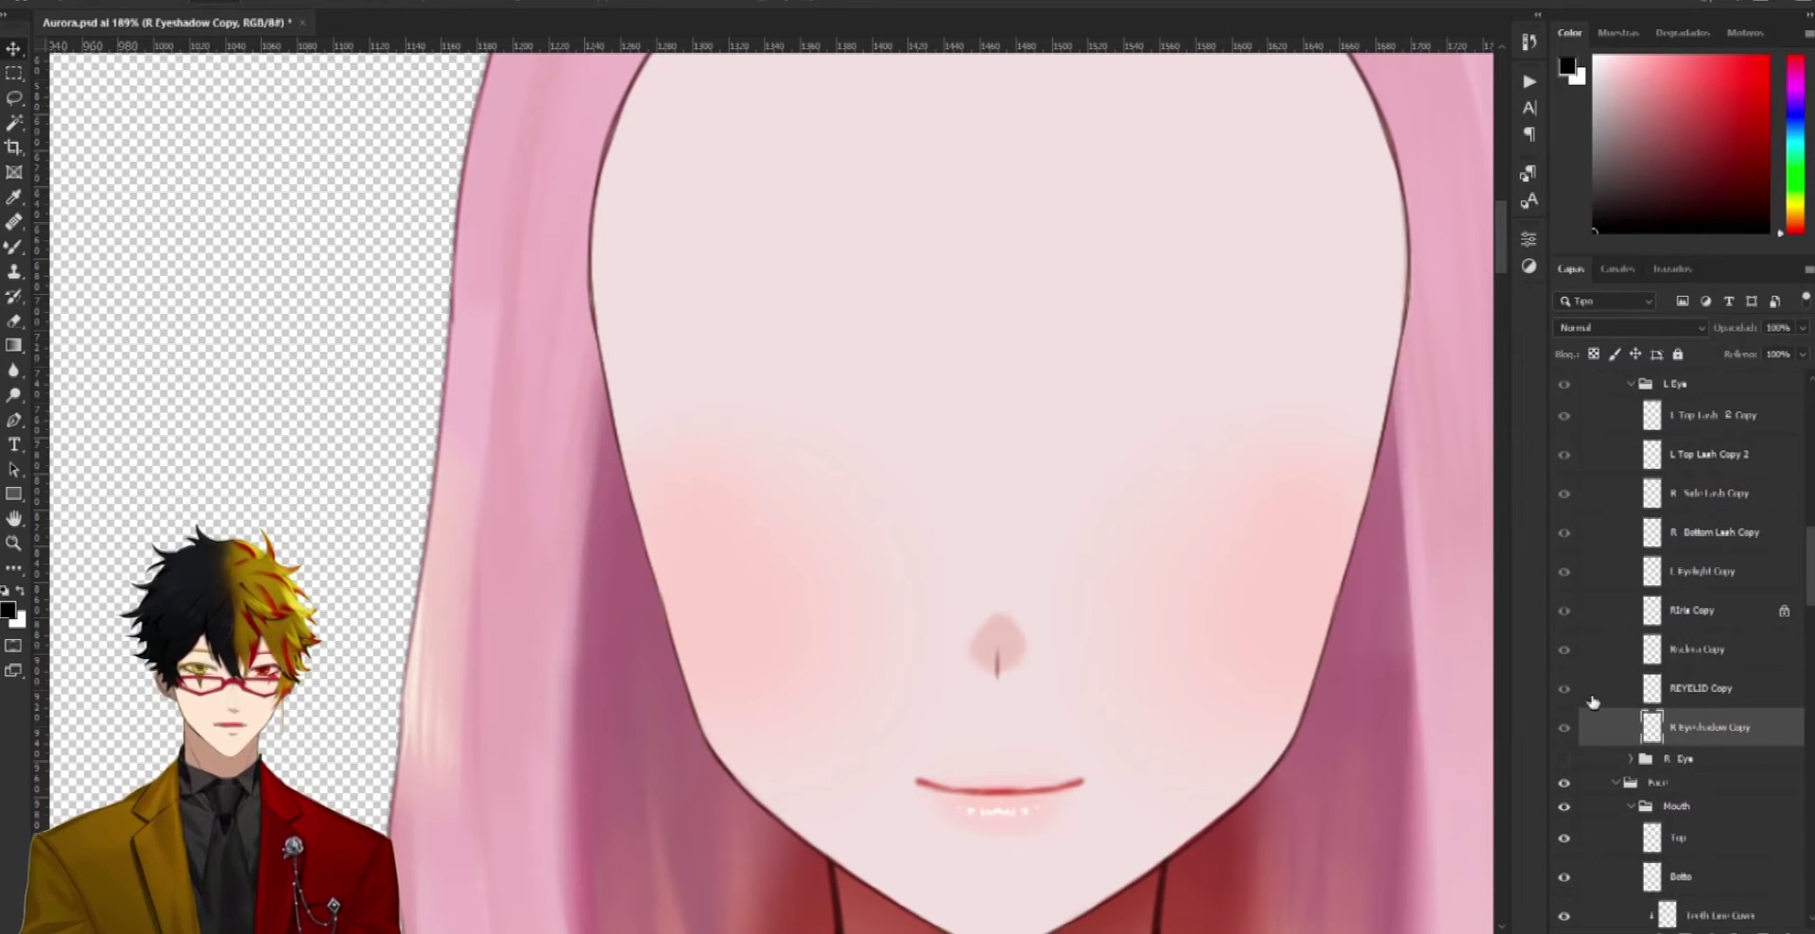
scroll(1595, 709, "down", 1)
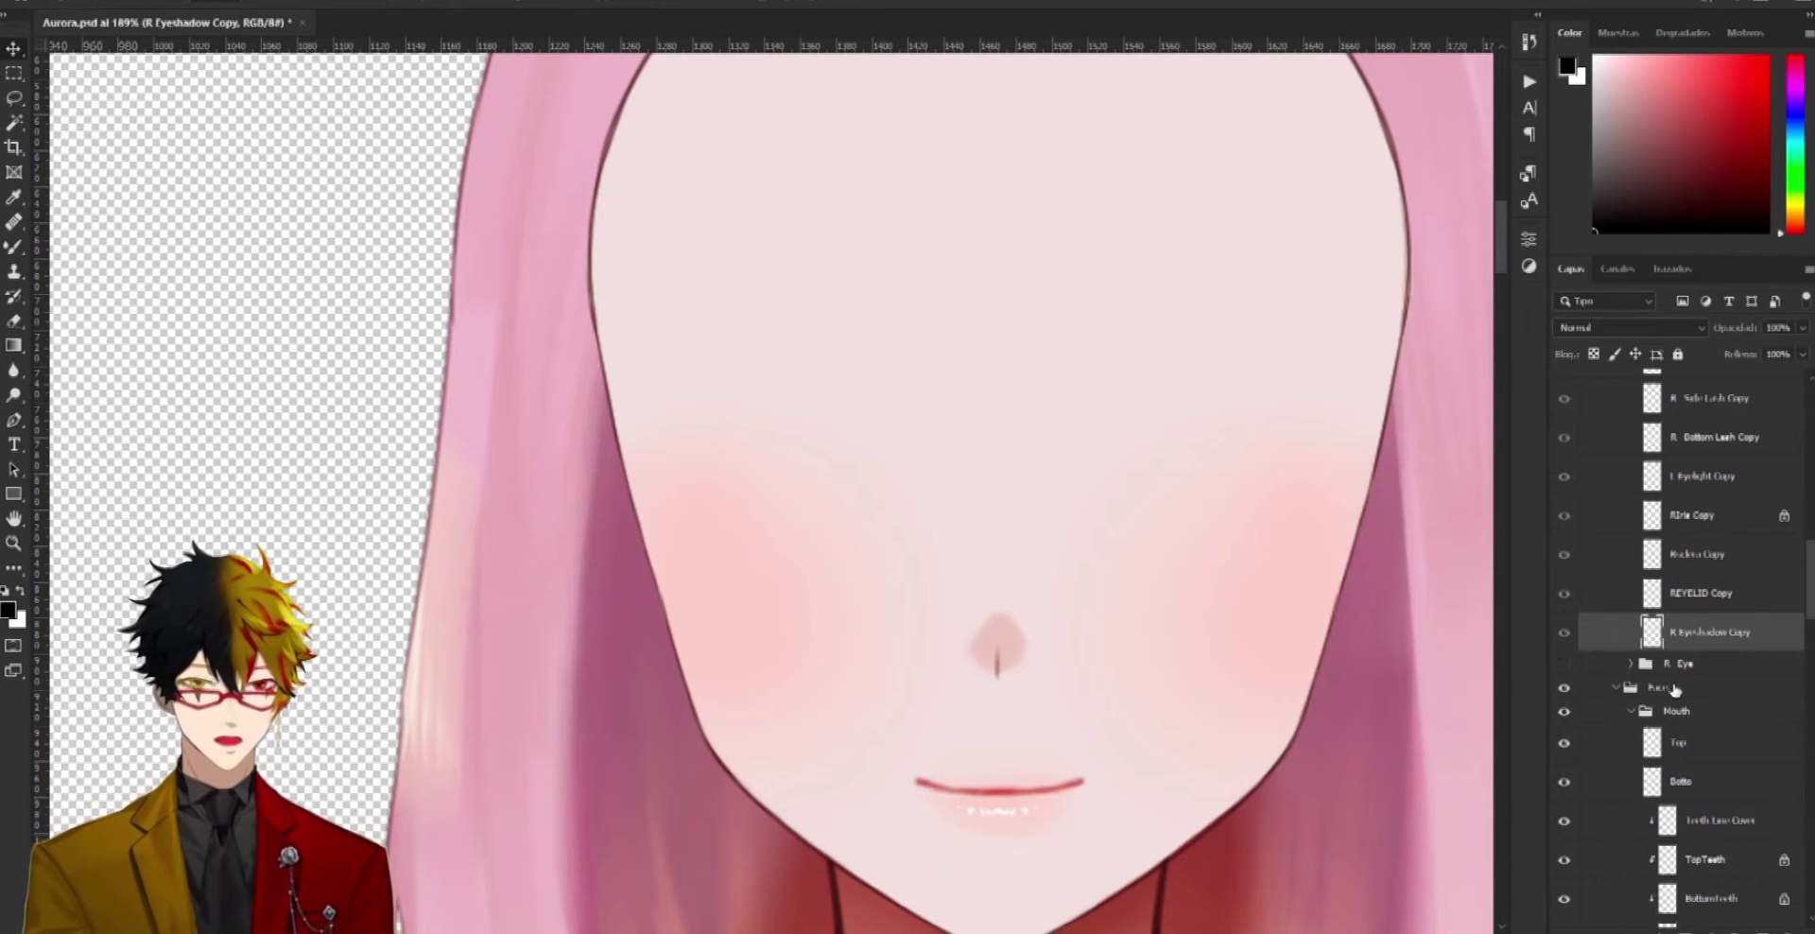
scroll(1670, 692, "down", 2)
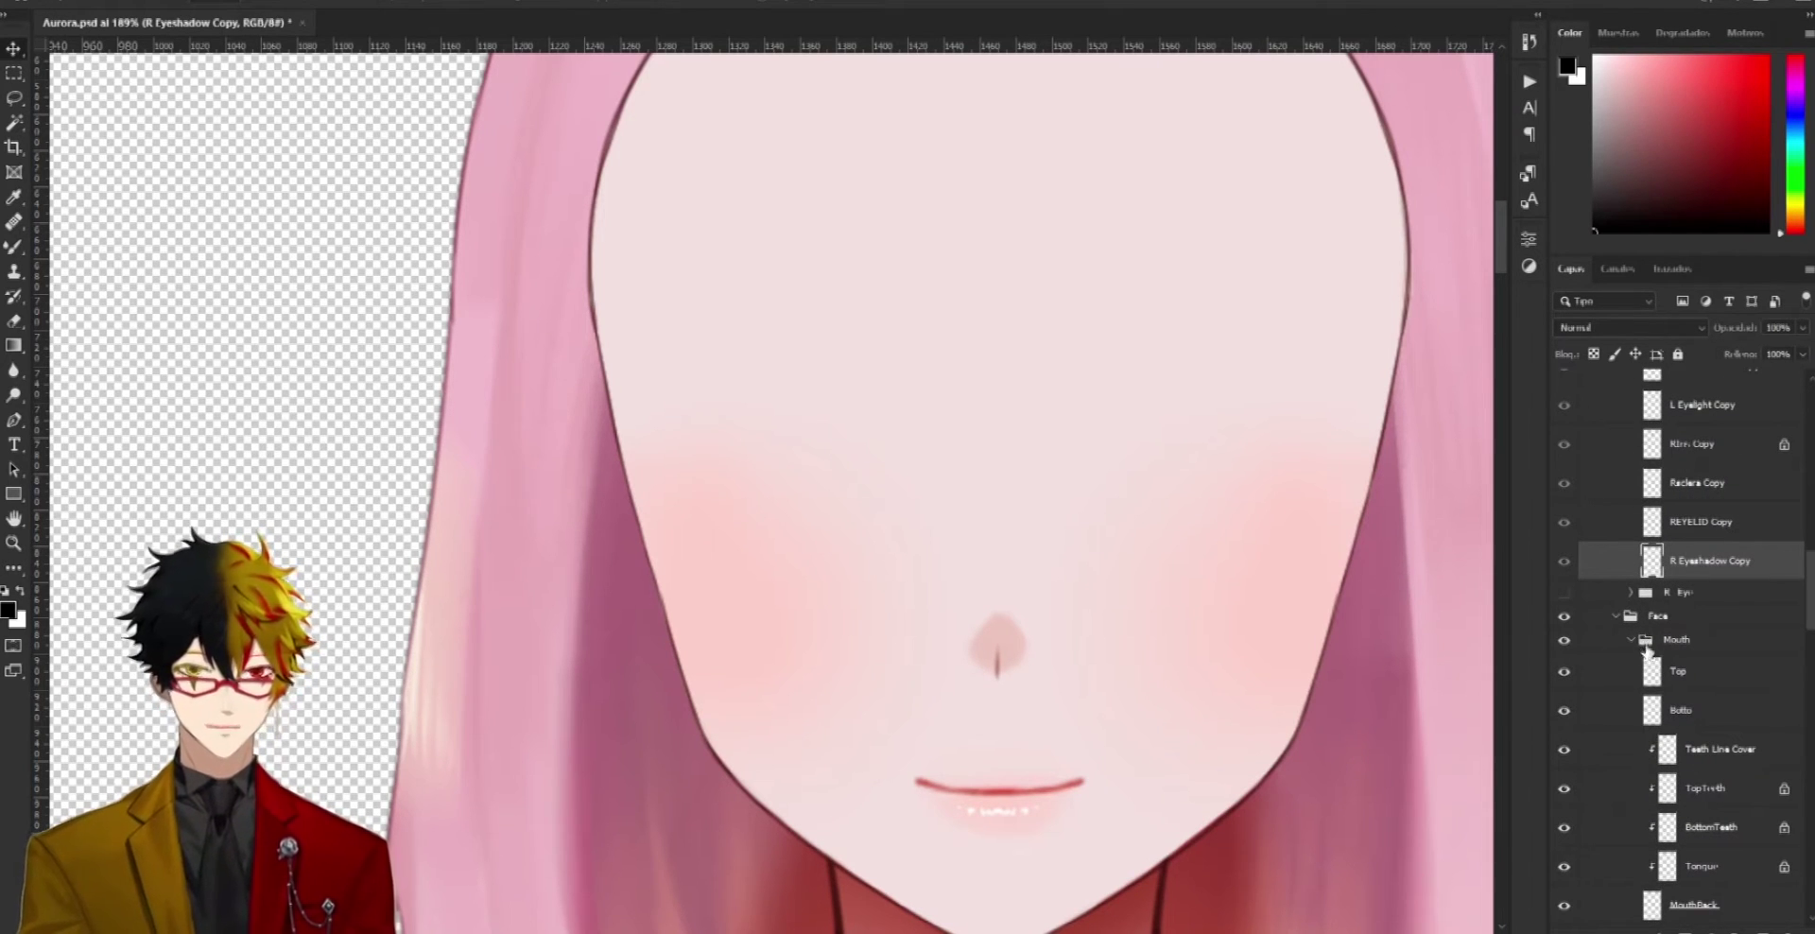
scroll(1620, 656, "down", 2)
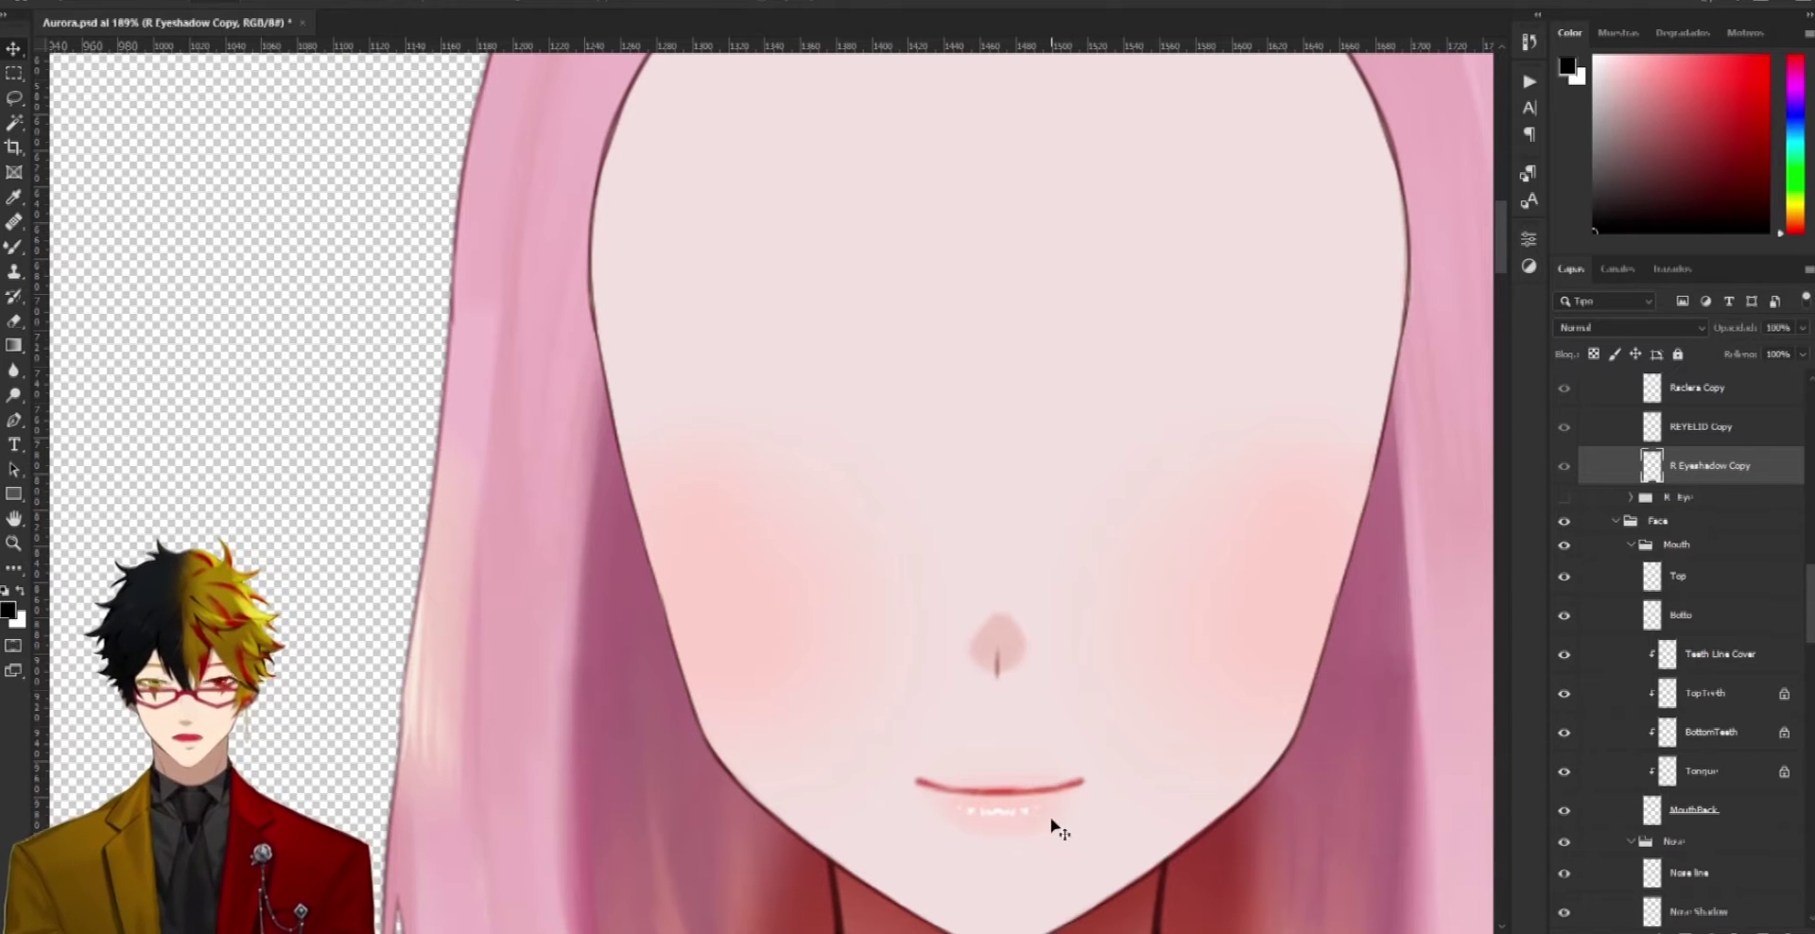
scroll(994, 844, "up", 3)
scroll(996, 839, "up", 4)
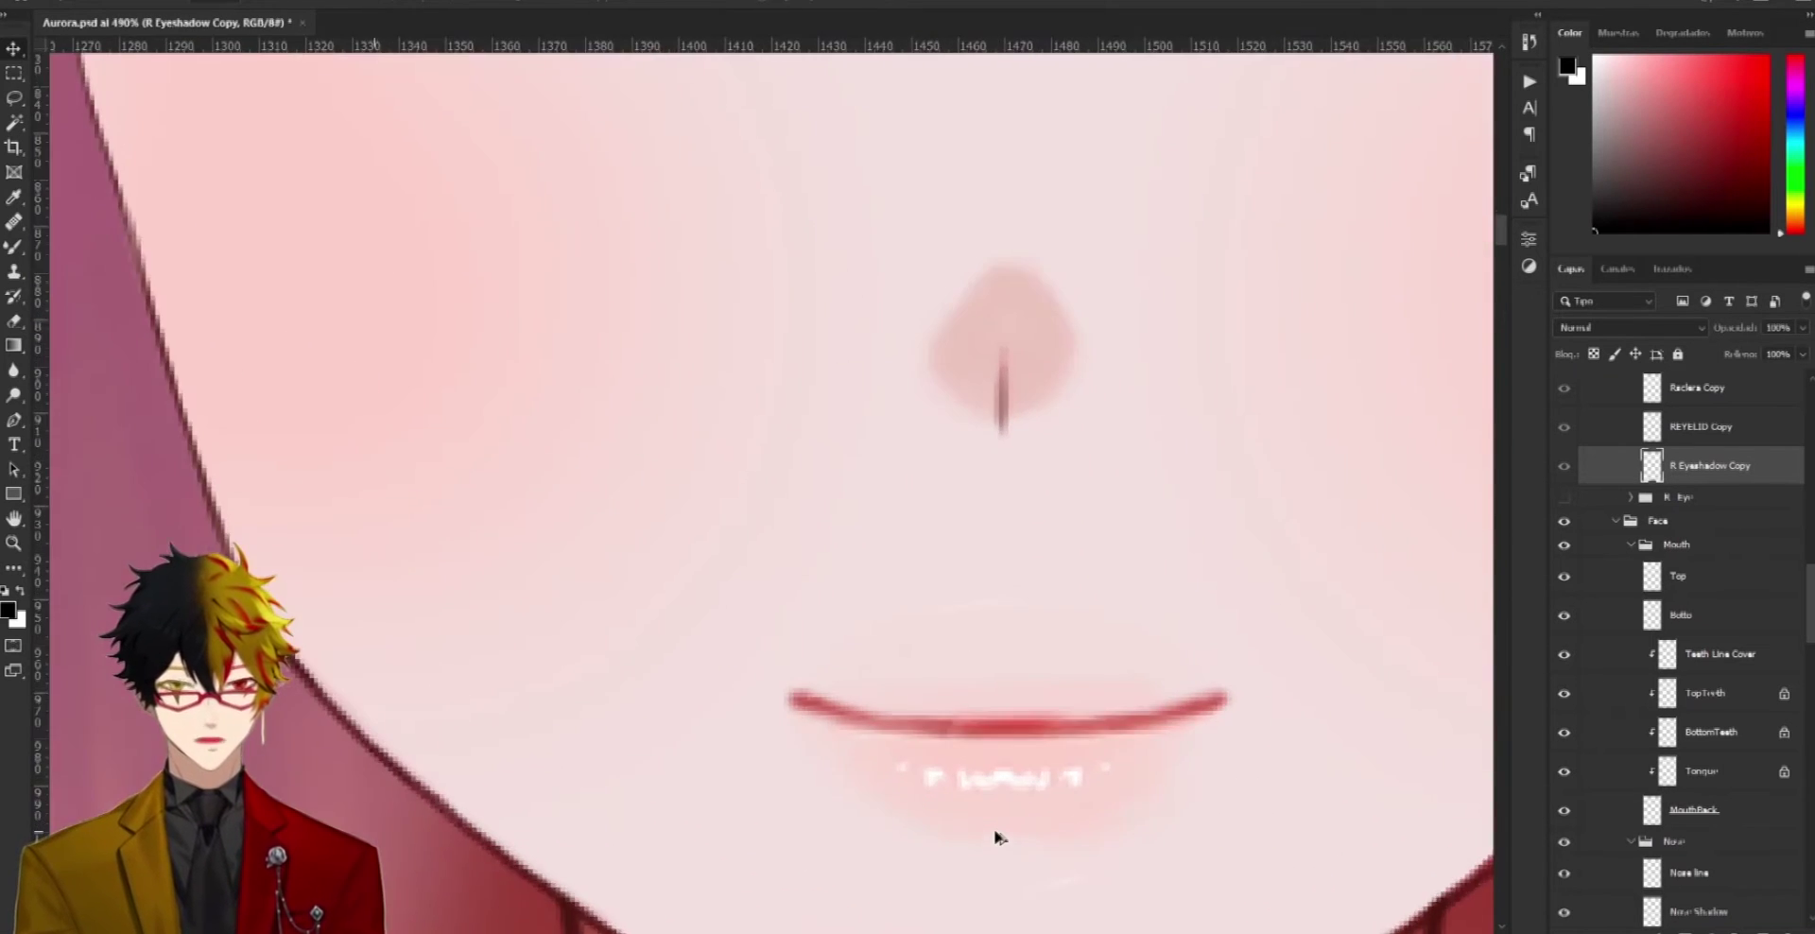
scroll(1118, 719, "down", 1)
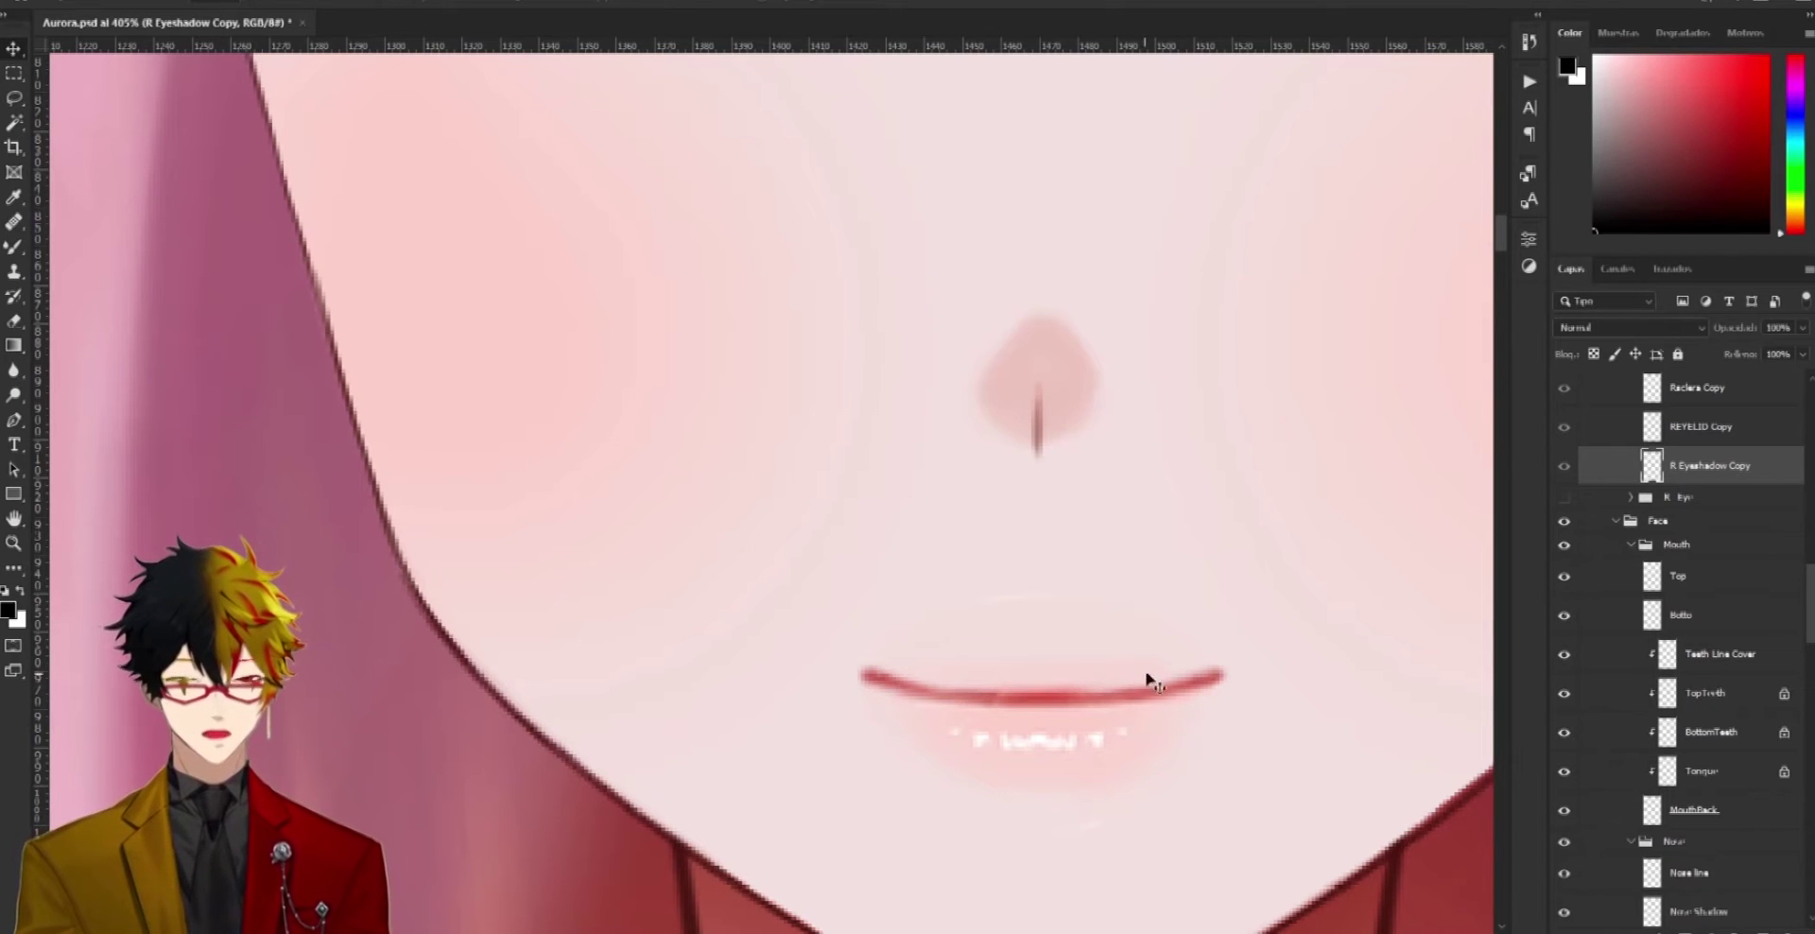
left_click_drag(1048, 683, 761, 305)
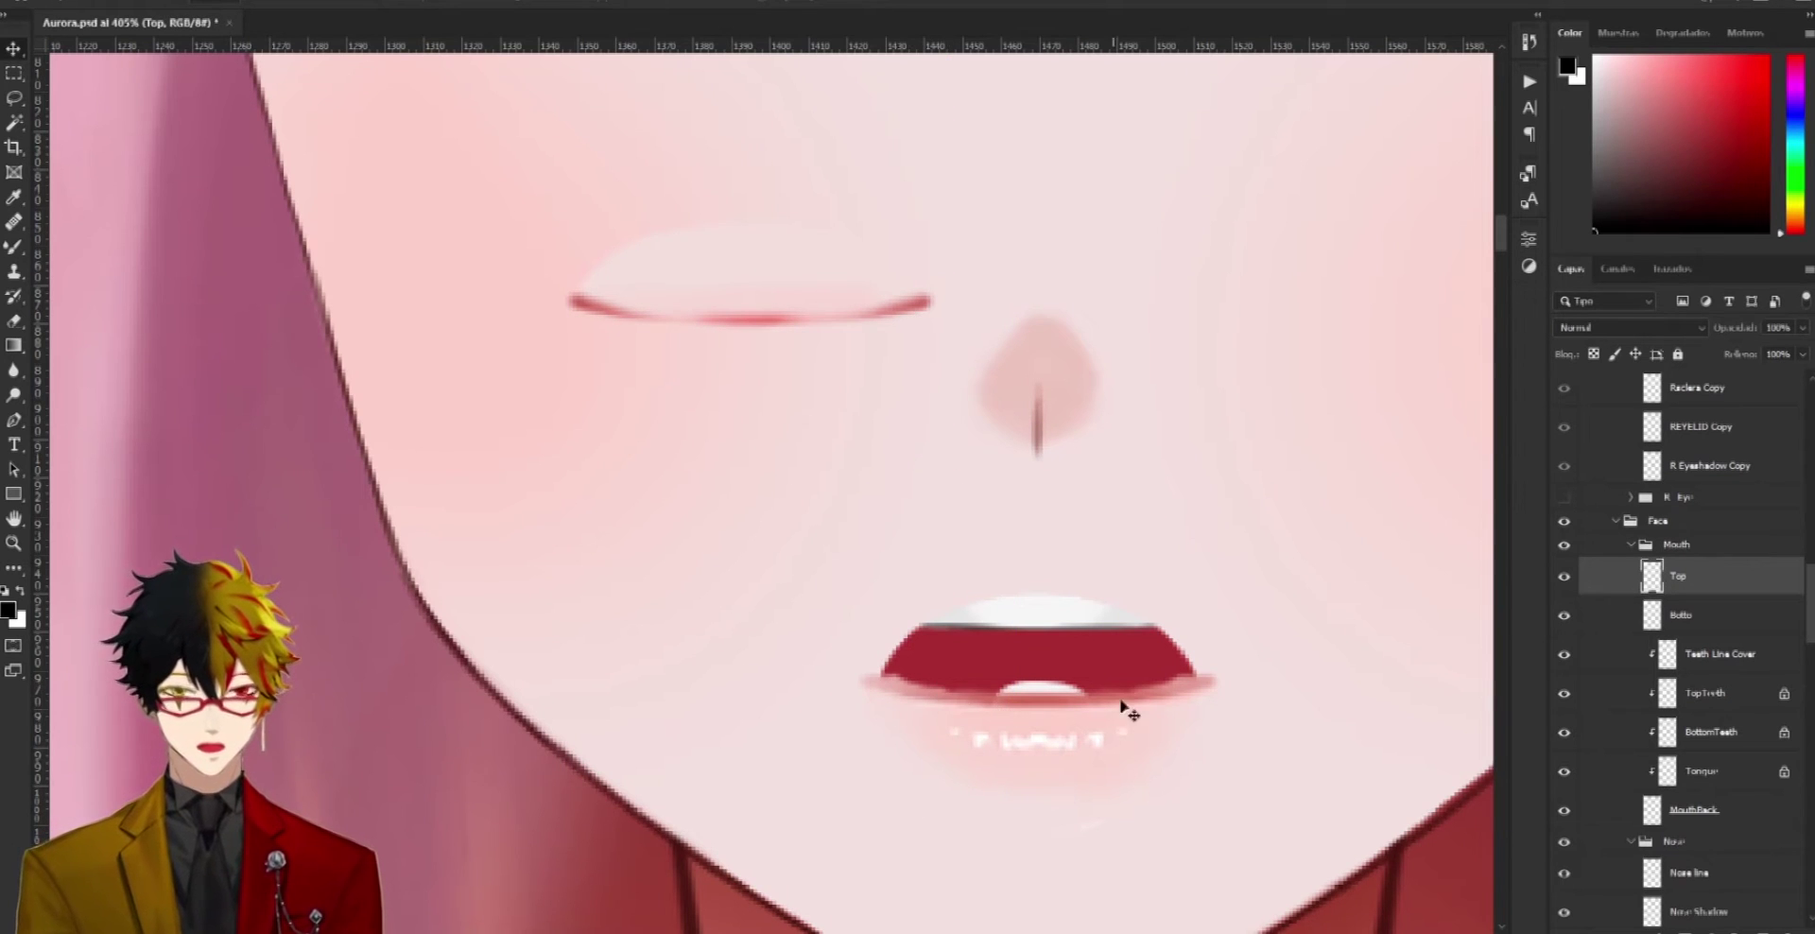
left_click_drag(747, 286, 1009, 618)
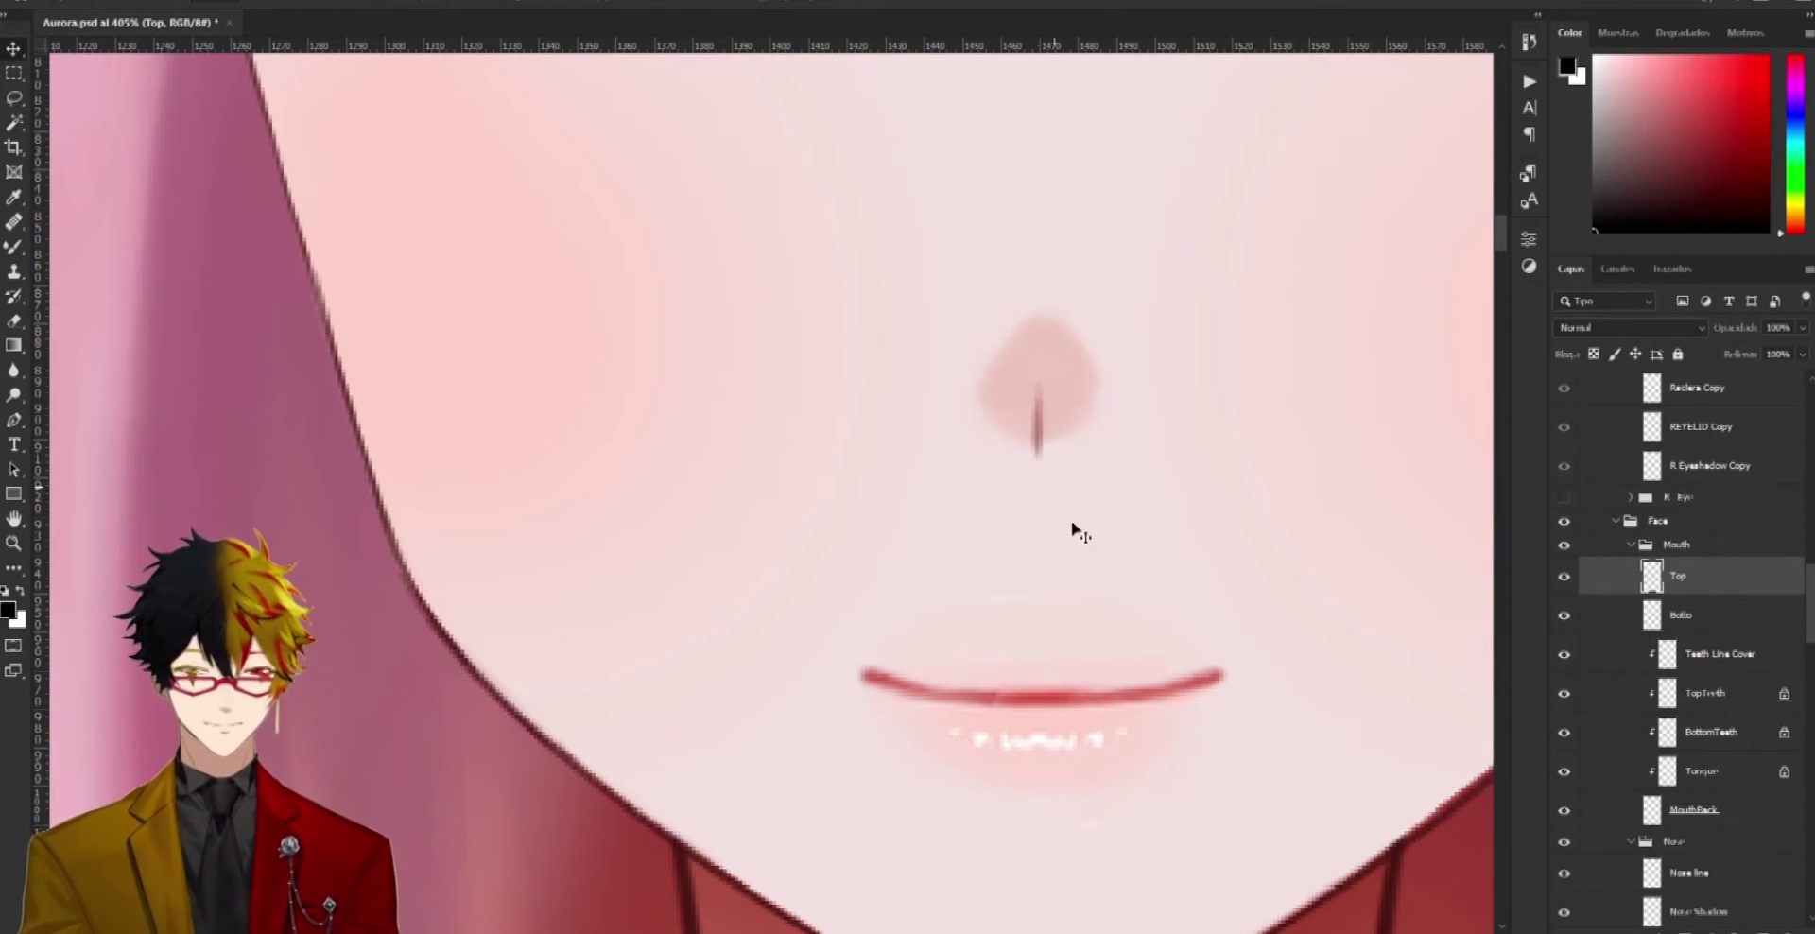
left_click_drag(1074, 662, 642, 311)
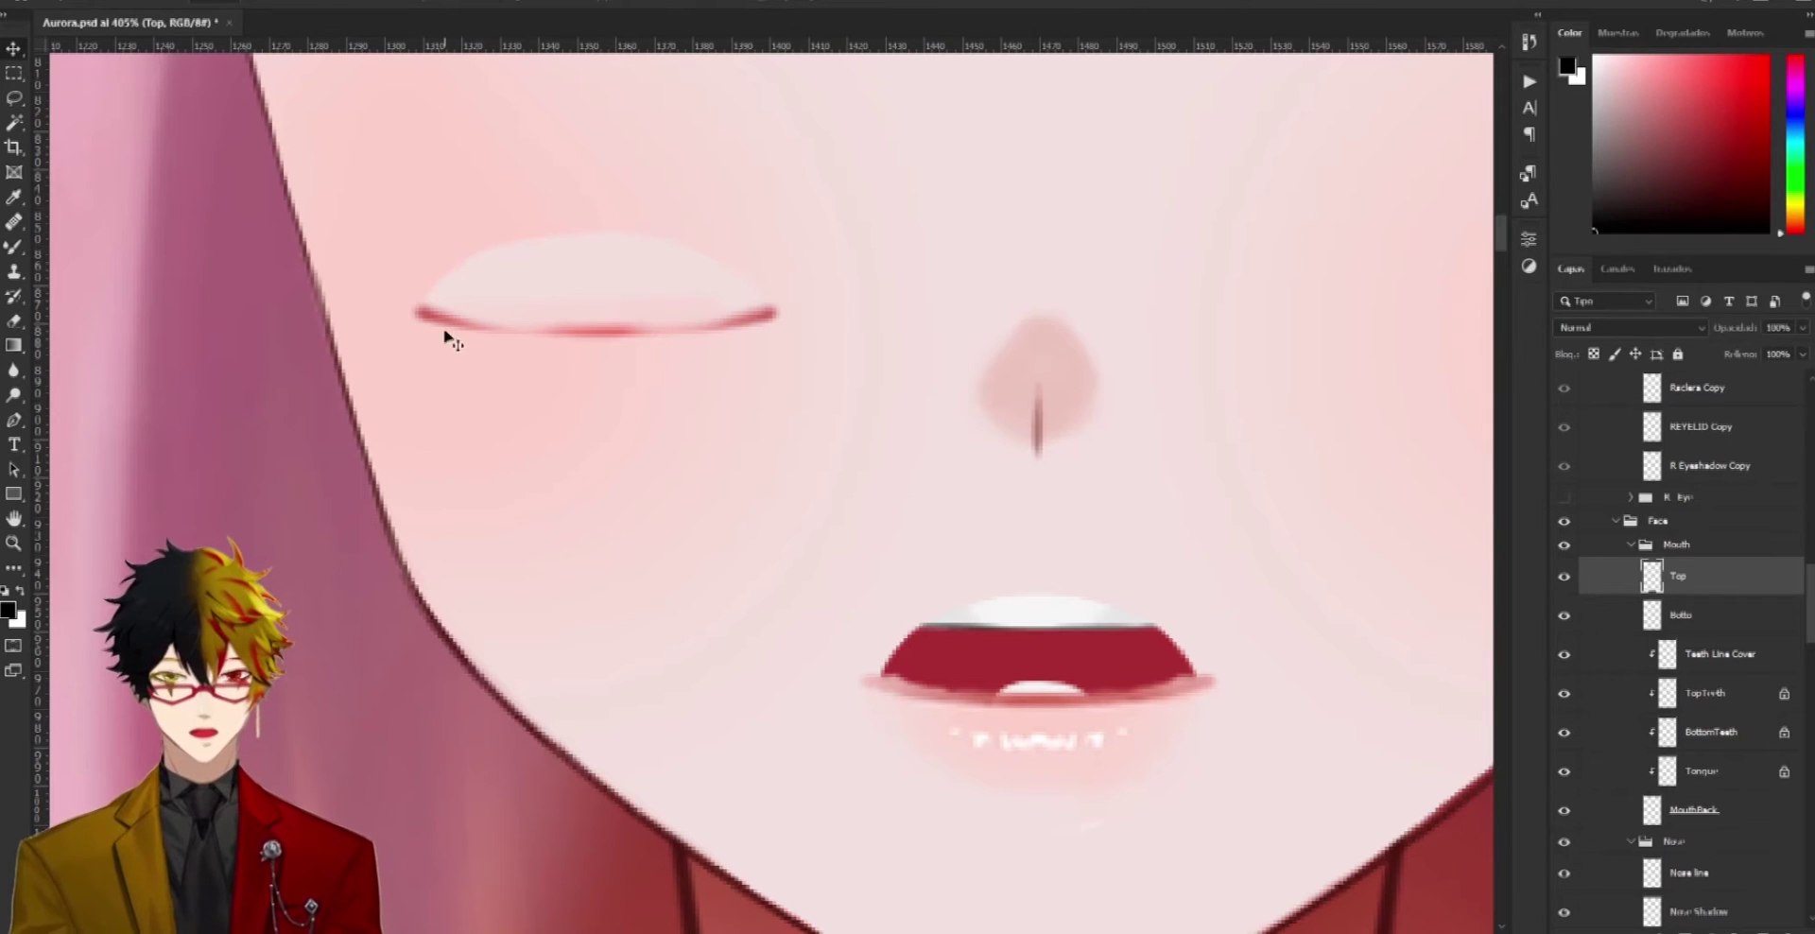
Move the Botto lip layer off the mouth and align it just below the detached top lip on the cheek
left_click_drag(1101, 751, 637, 516)
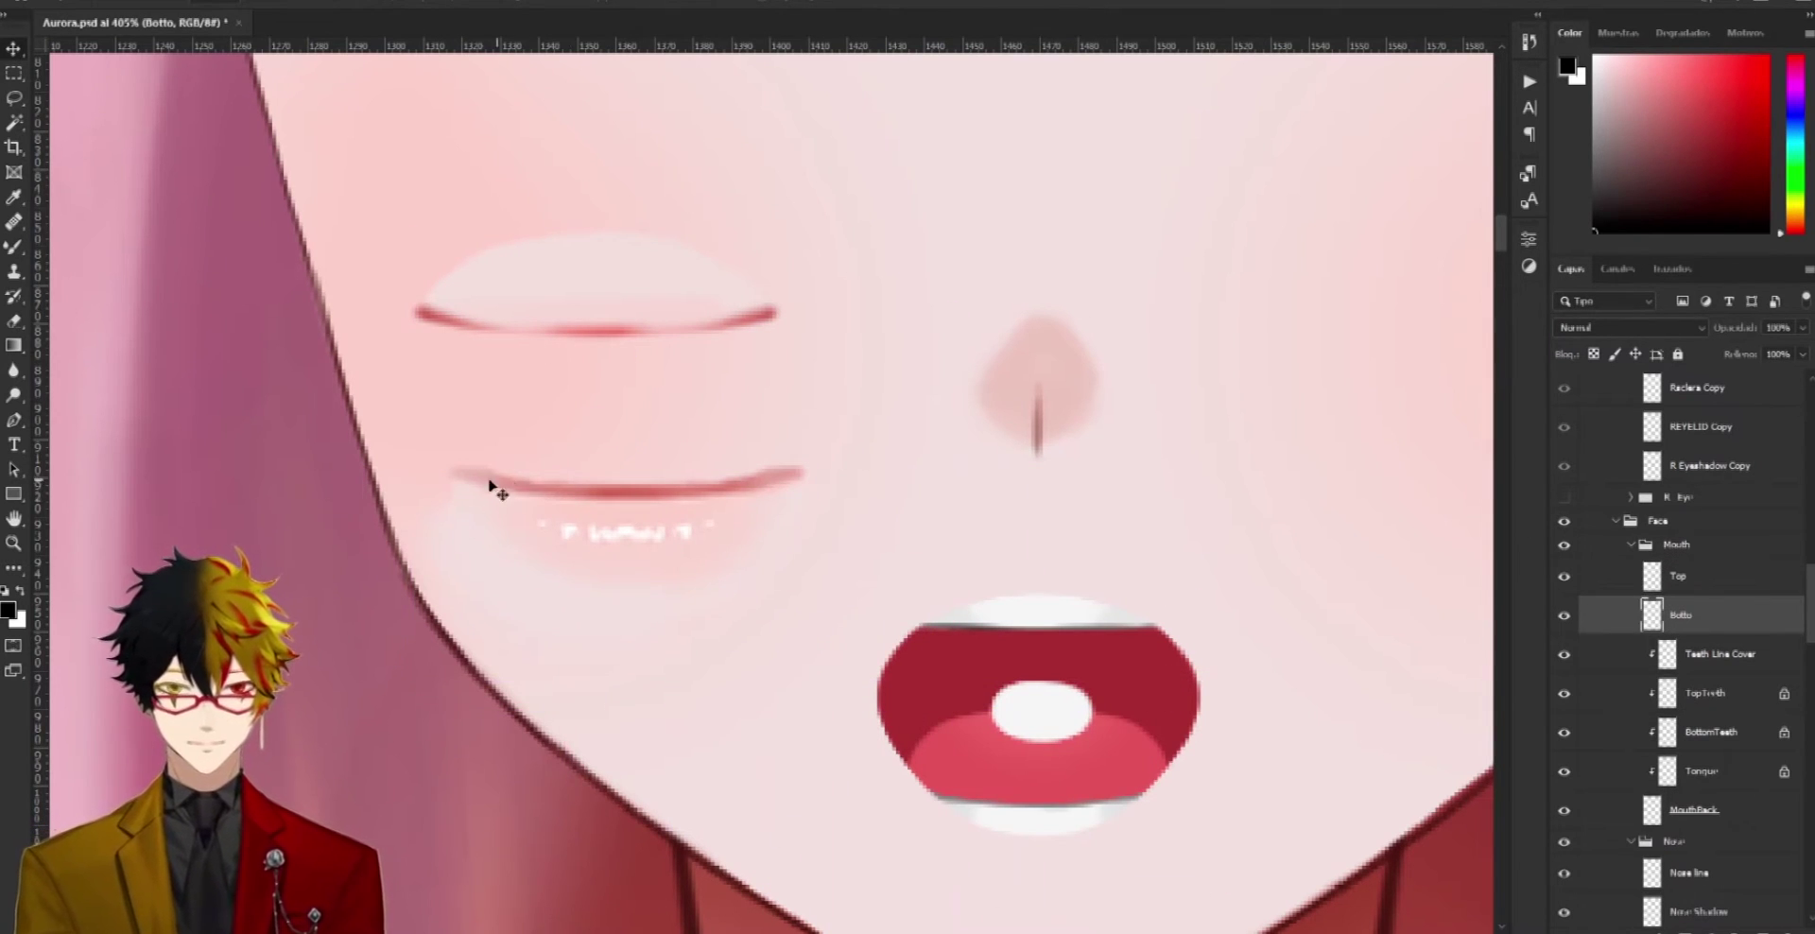
left_click_drag(595, 541, 591, 423)
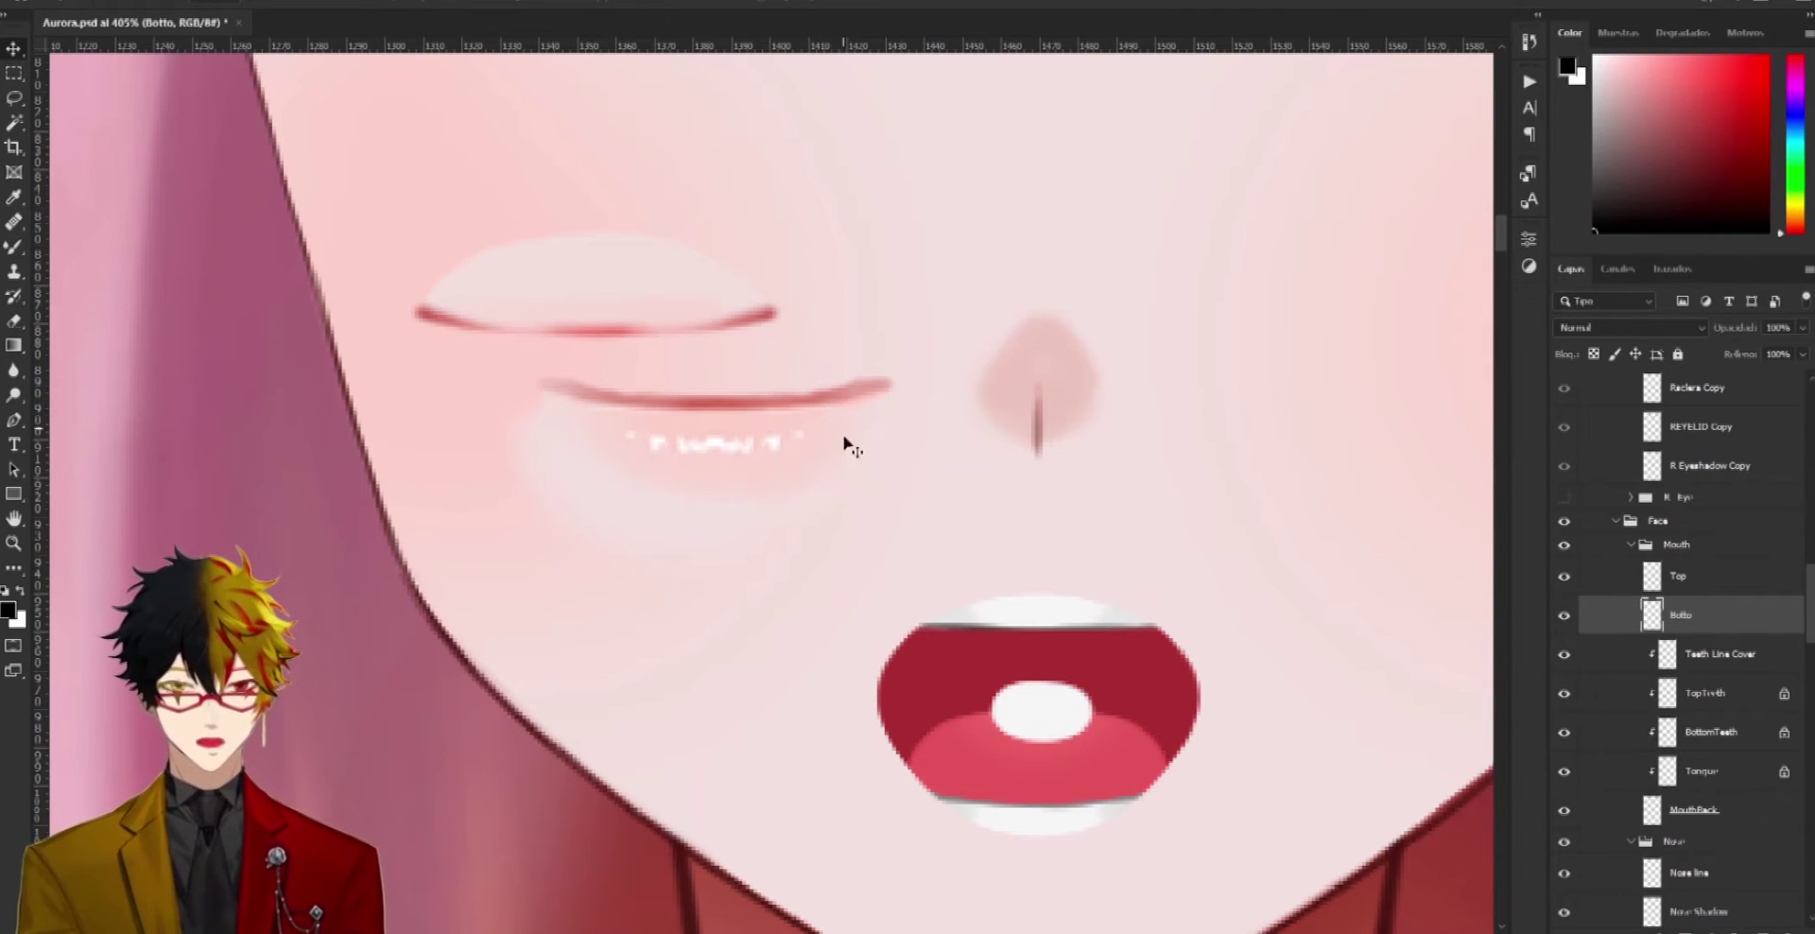
left_click_drag(798, 458, 666, 472)
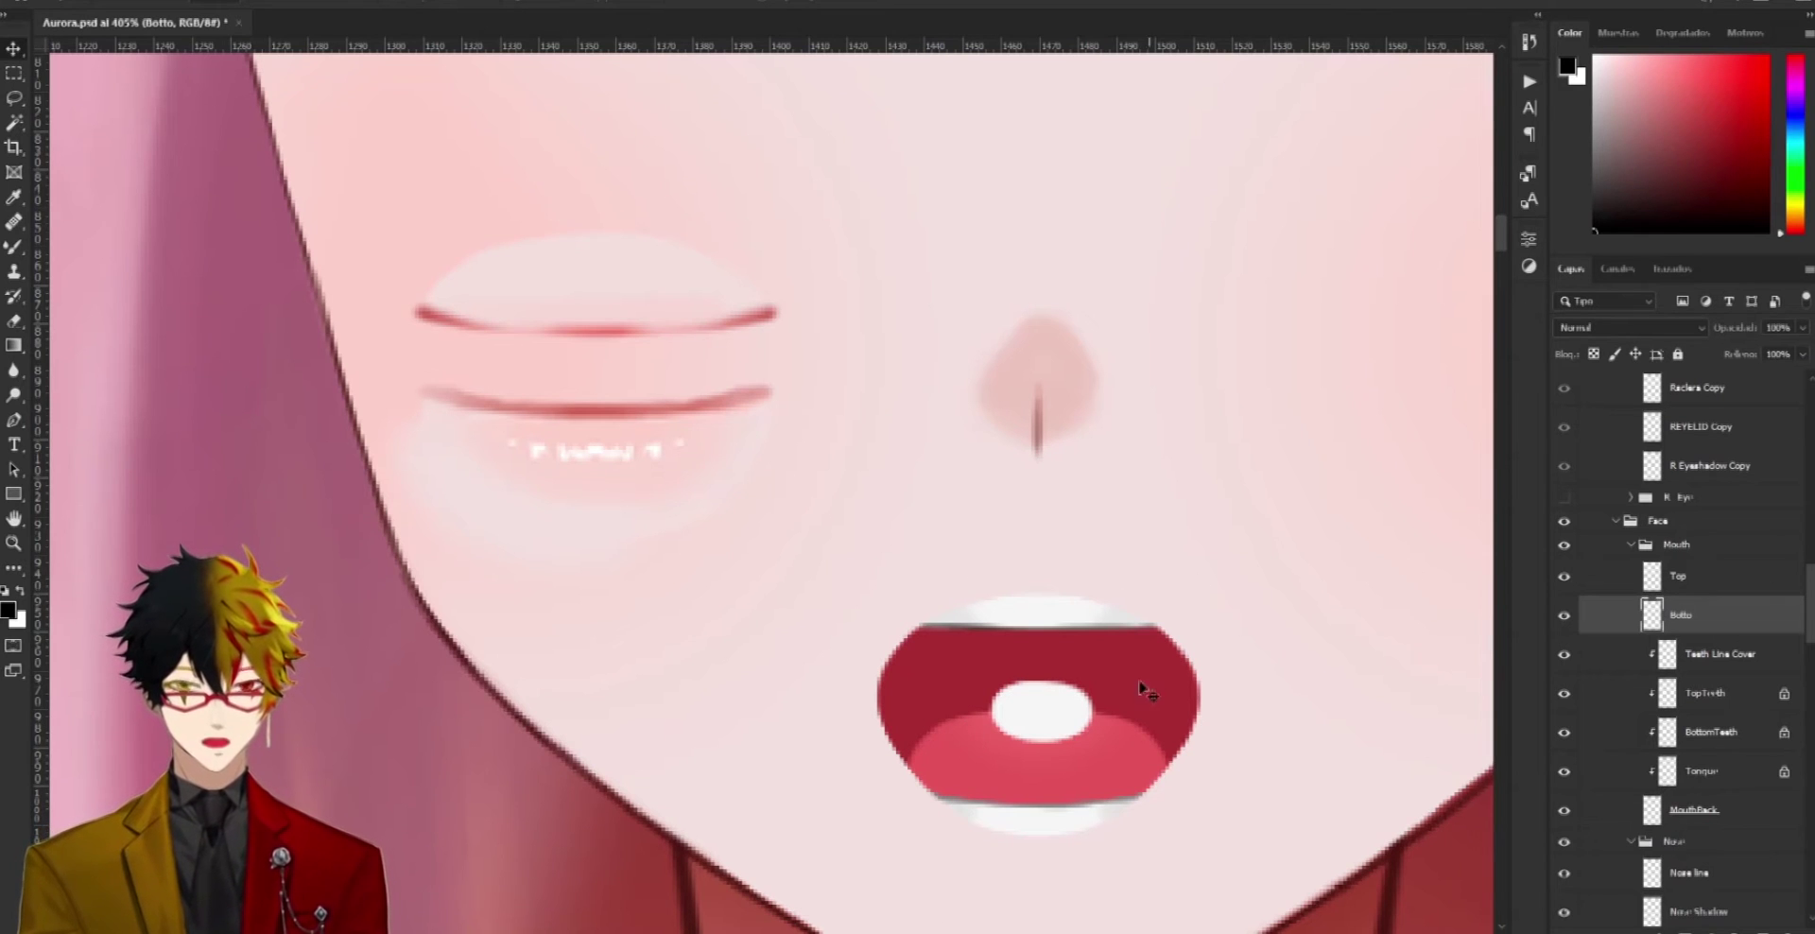
Move the TopTeeth and BottomTeeth layers out of the open mouth so they leave the clipped mouth area
left_click_drag(1059, 627, 1172, 596)
scroll(1173, 596, "down", 1)
scroll(1173, 596, "up", 1)
left_click_drag(1034, 781, 1064, 925)
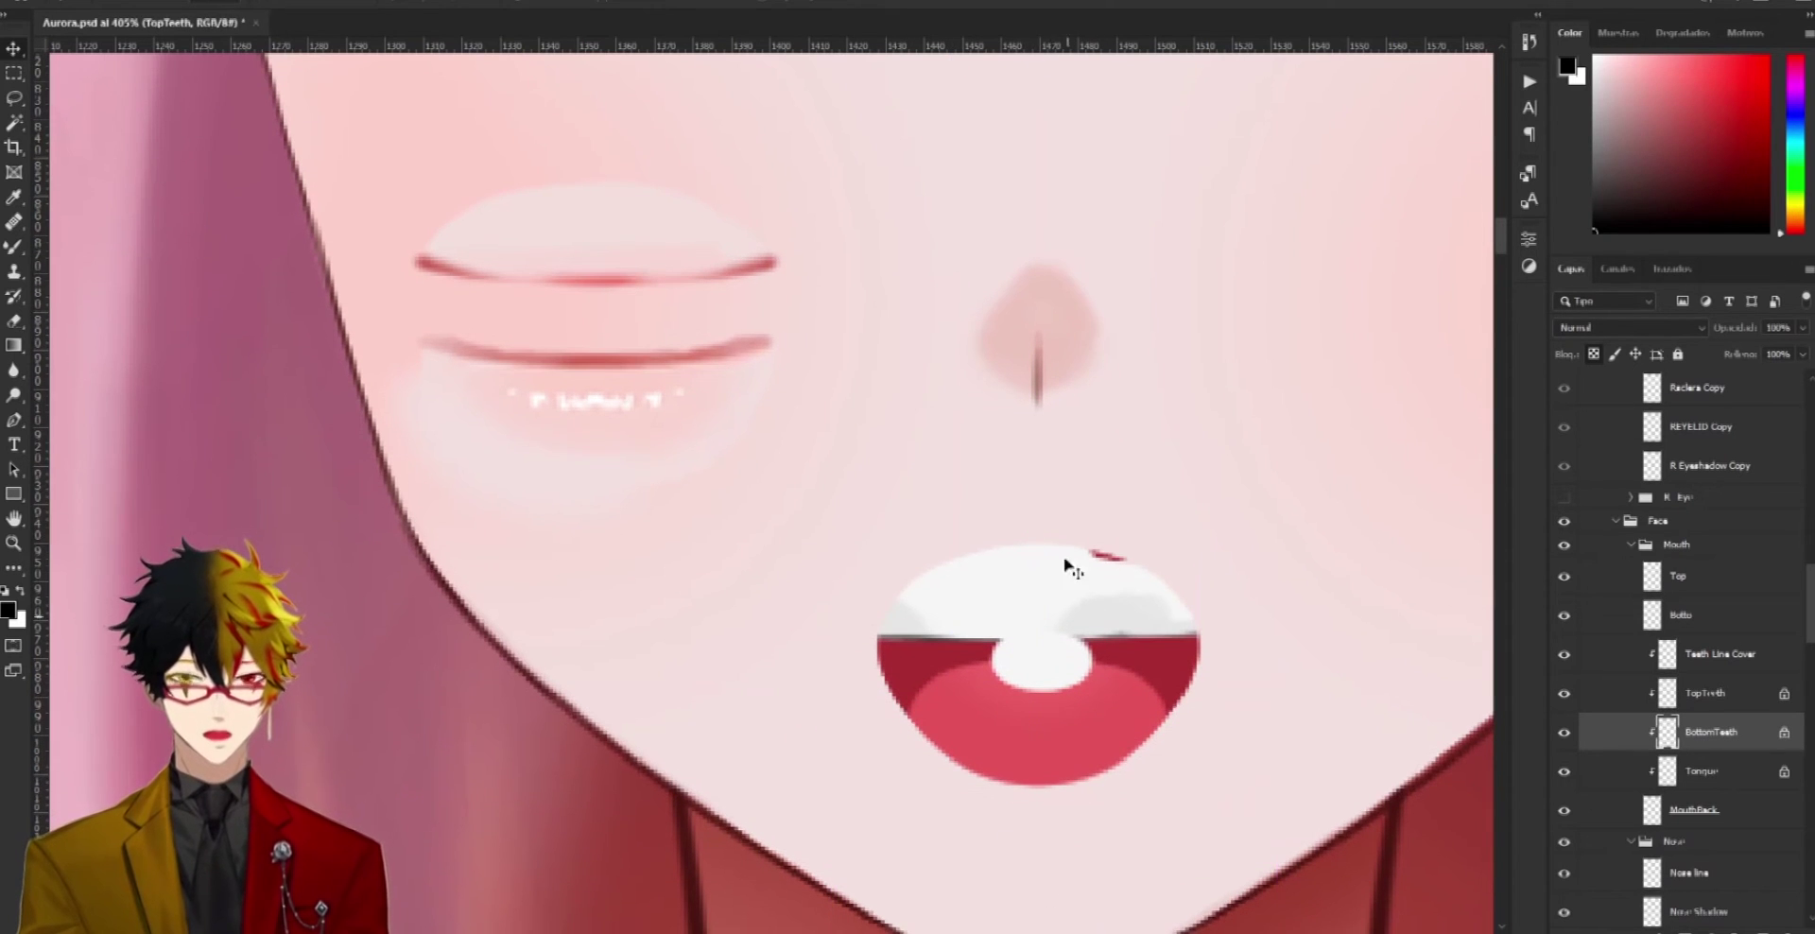
left_click_drag(1047, 617, 1049, 357)
Move the Teeth Line Cover layer up from the tongue and out of the mouth opening
mouse_move(1073, 669)
left_mouse_down()
mouse_move(1057, 726)
mouse_move(1044, 677)
left_mouse_up()
scroll(1033, 645, "down", 6)
scroll(1036, 652, "up", 4)
scroll(989, 648, "up", 4)
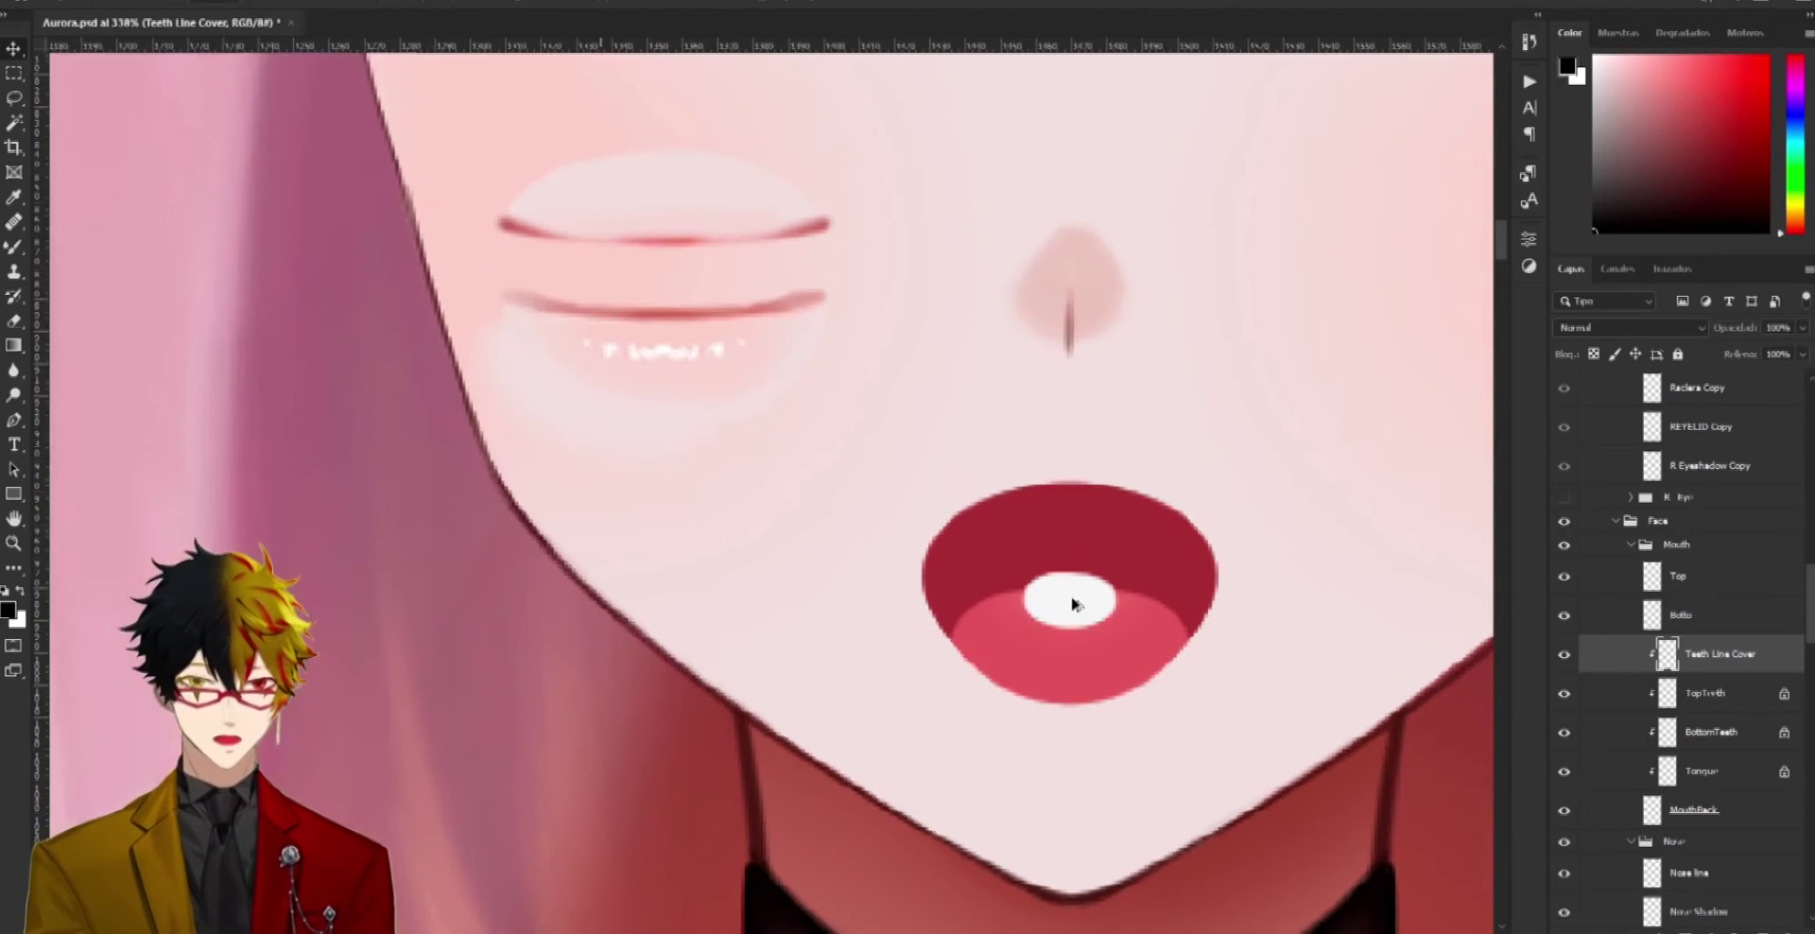
left_click_drag(1092, 615, 1086, 501)
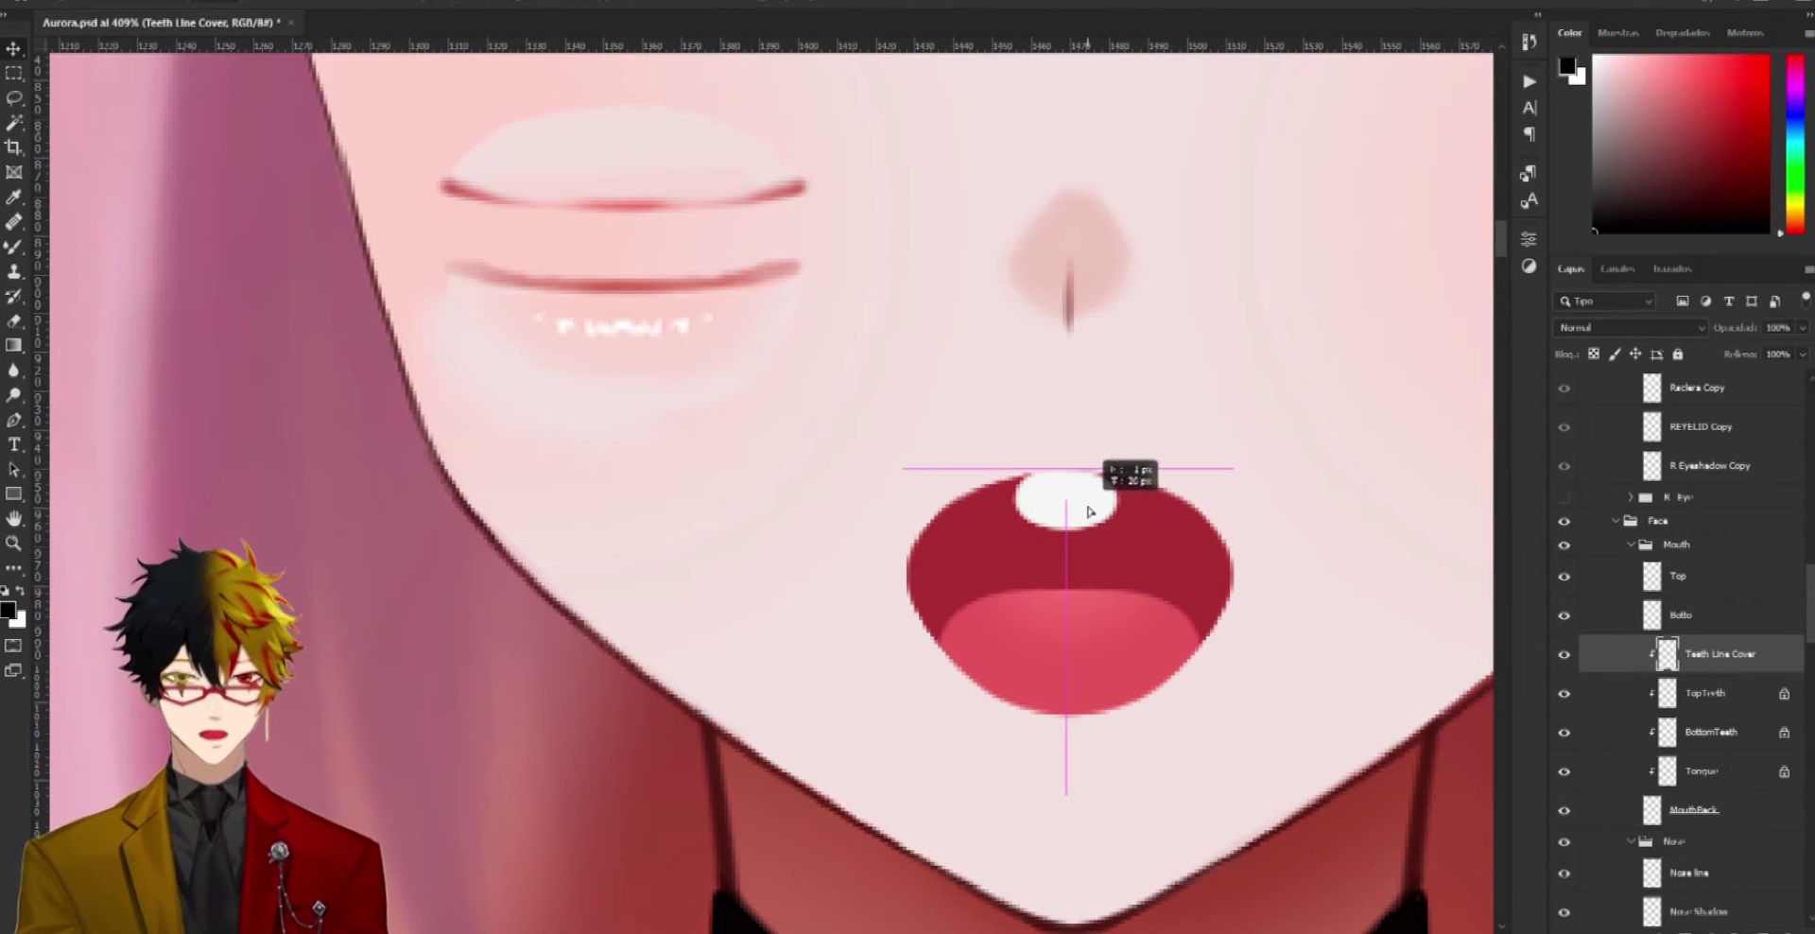
scroll(1163, 568, "down", 3)
scroll(1185, 521, "down", 1)
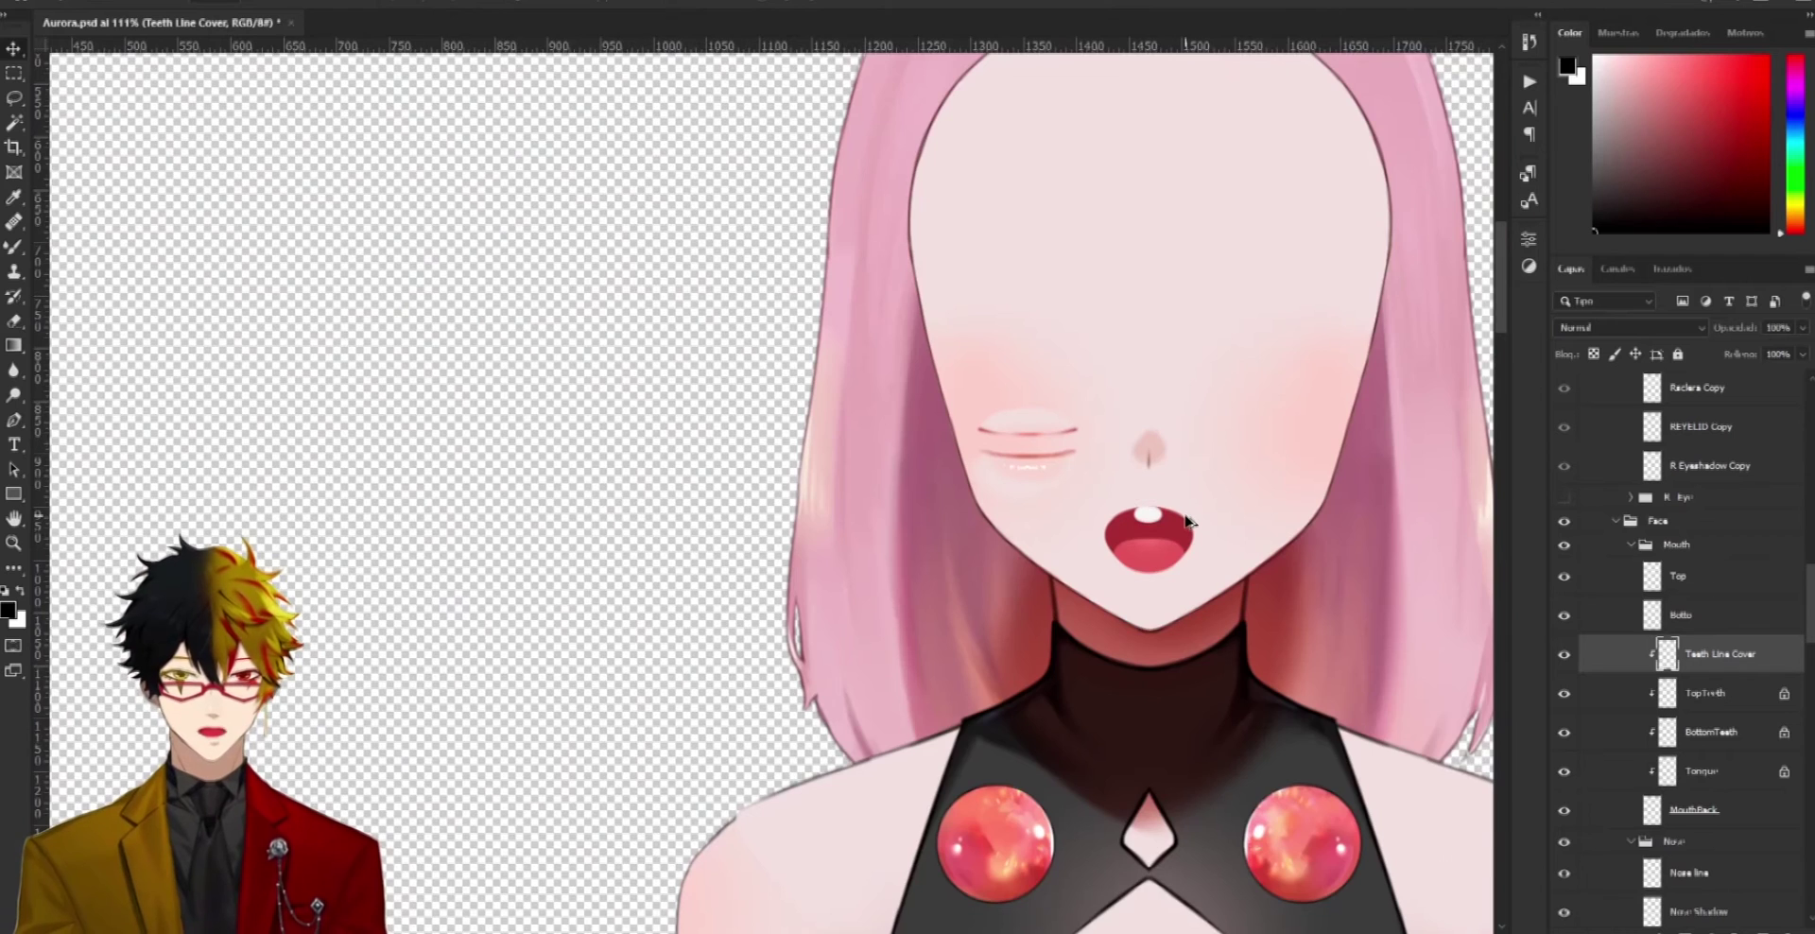
scroll(1166, 522, "up", 5)
left_click_drag(1100, 520, 1442, 327)
Shift the Tongue and MouthBack layers to show they are separate pieces, and hide the whole Mouth group
left_click_drag(1086, 668, 1067, 573)
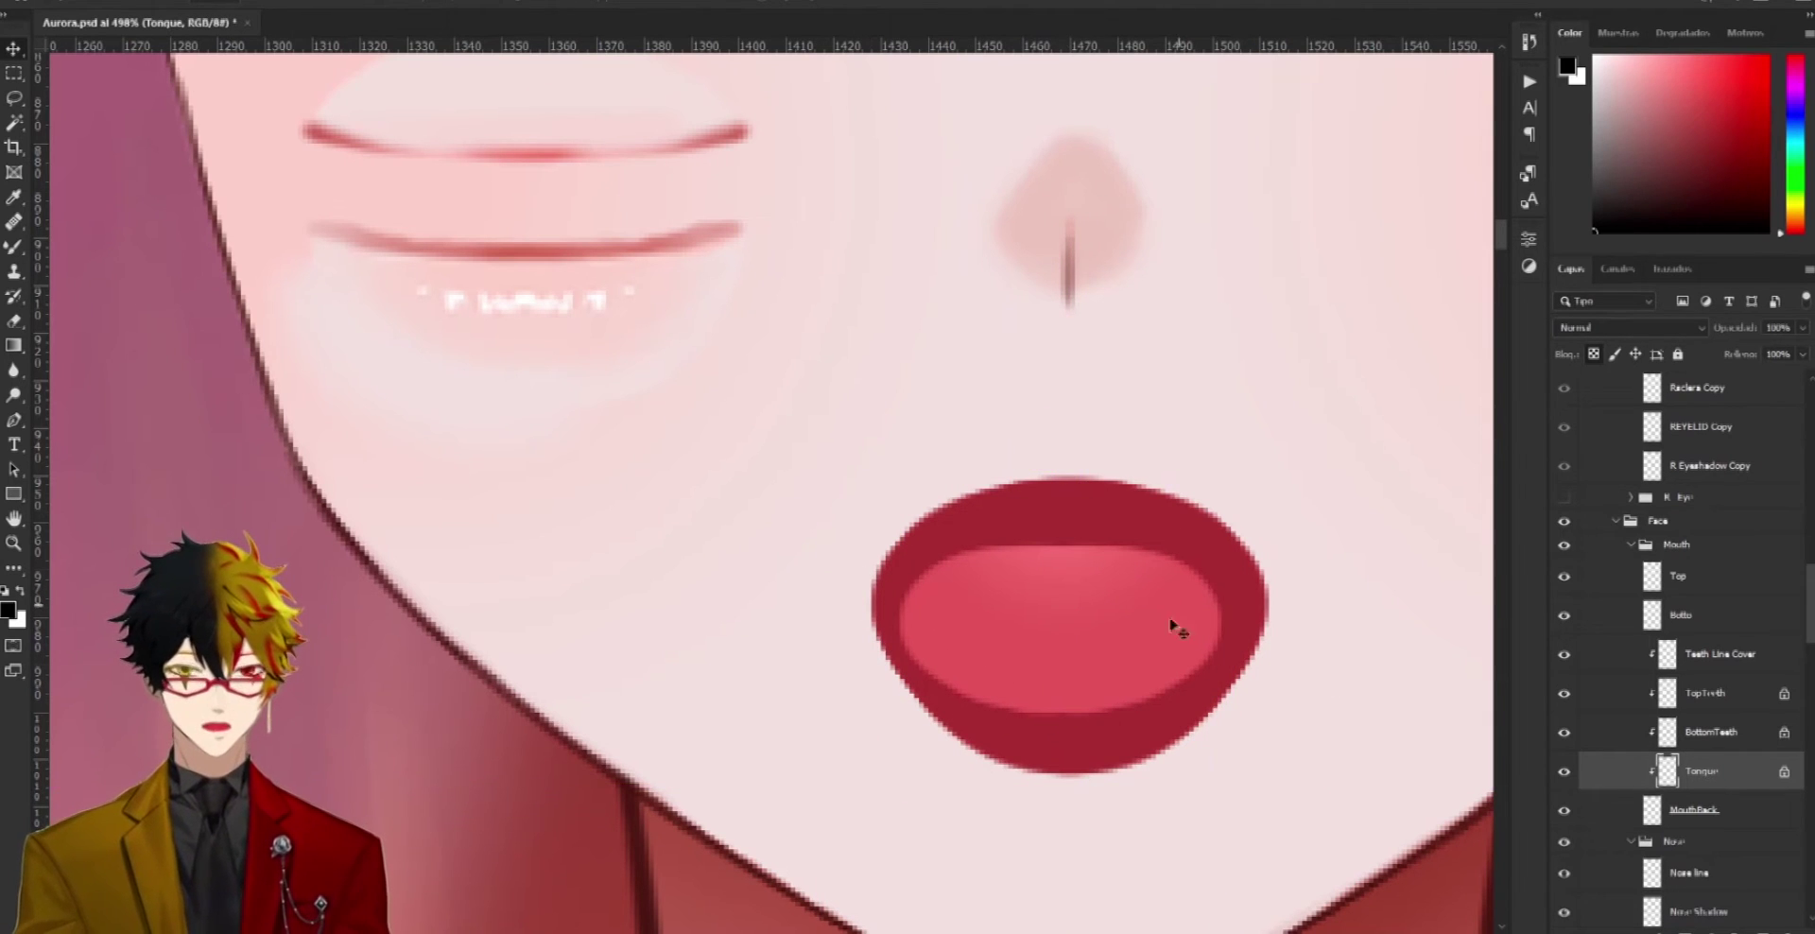
mouse_move(1072, 642)
left_mouse_down()
mouse_move(1083, 755)
mouse_move(1005, 669)
mouse_move(1142, 538)
mouse_move(940, 656)
mouse_move(851, 750)
mouse_move(1106, 627)
mouse_move(1031, 525)
mouse_move(1082, 472)
mouse_move(1102, 525)
mouse_move(1030, 624)
mouse_move(1037, 643)
left_mouse_up()
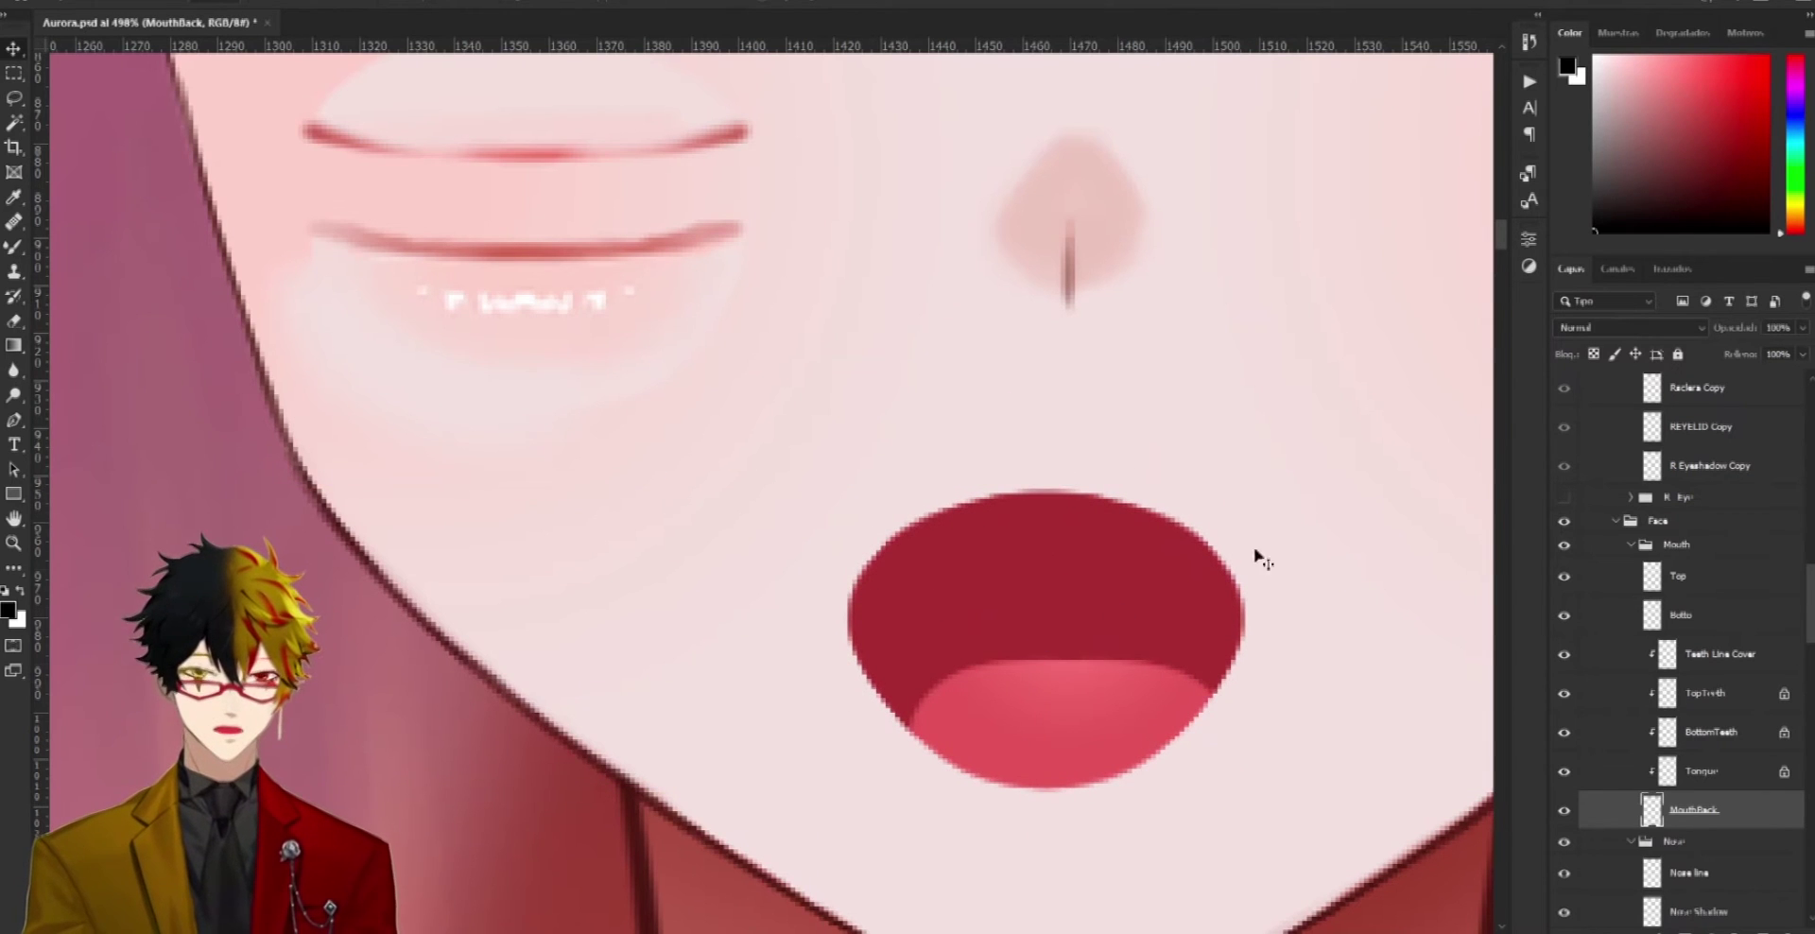
scroll(1112, 493, "down", 2)
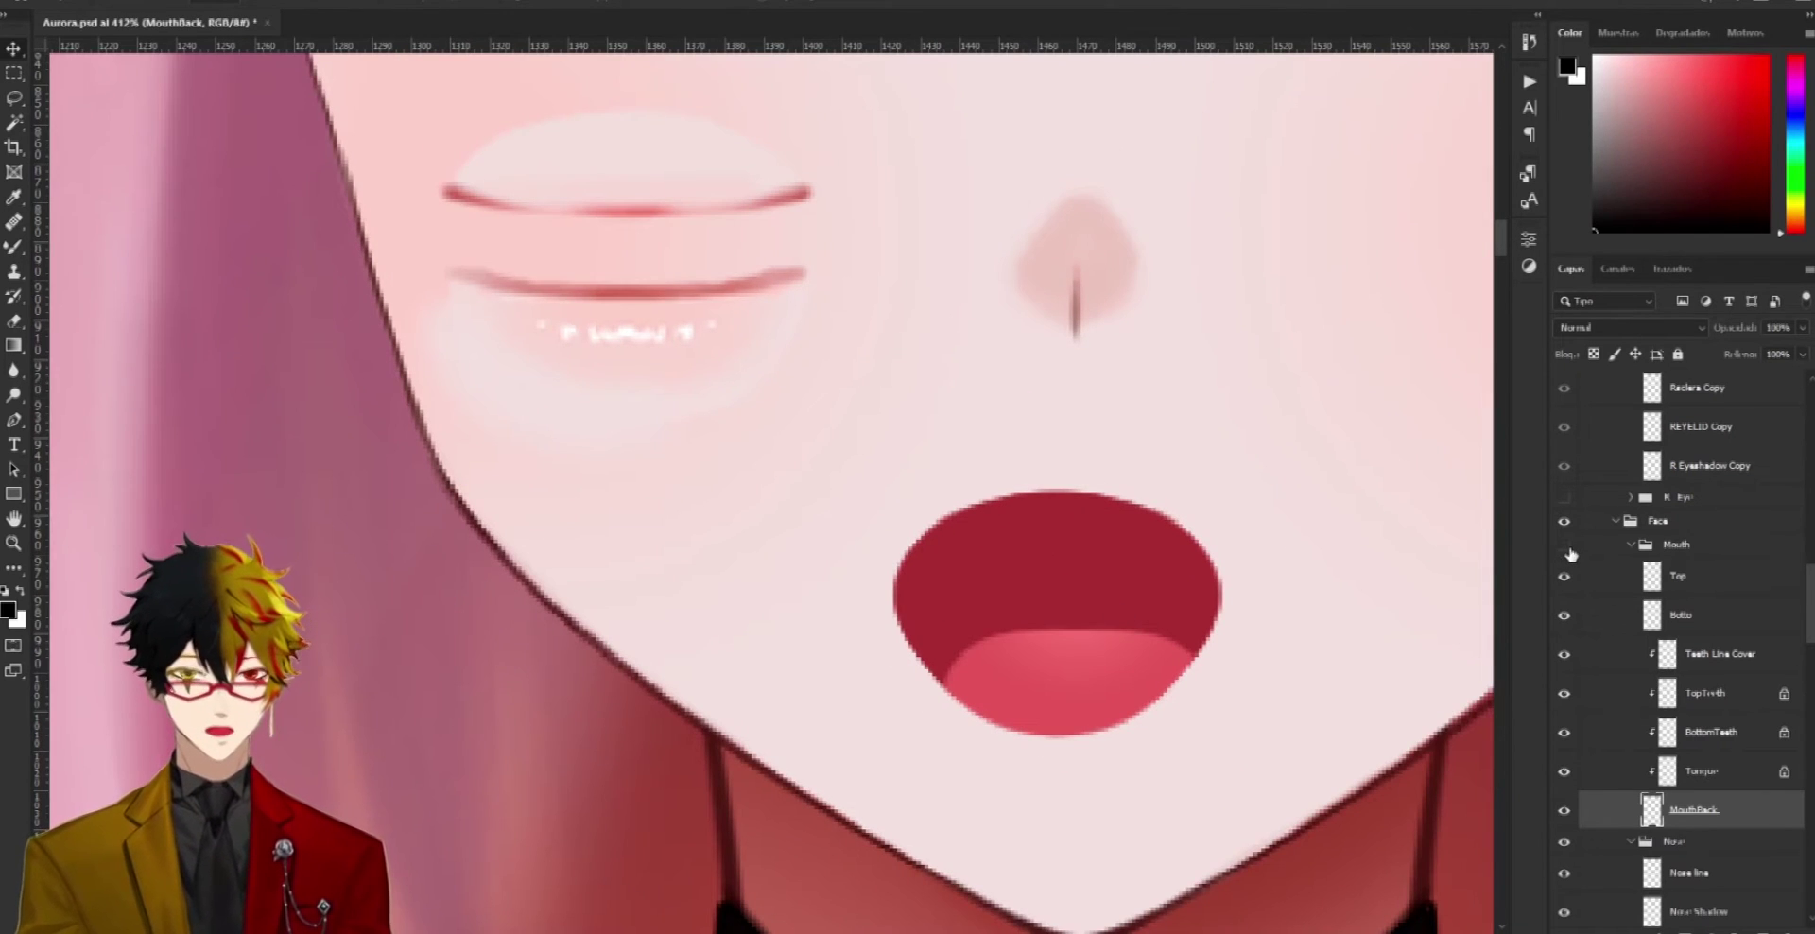
left_click(1567, 547)
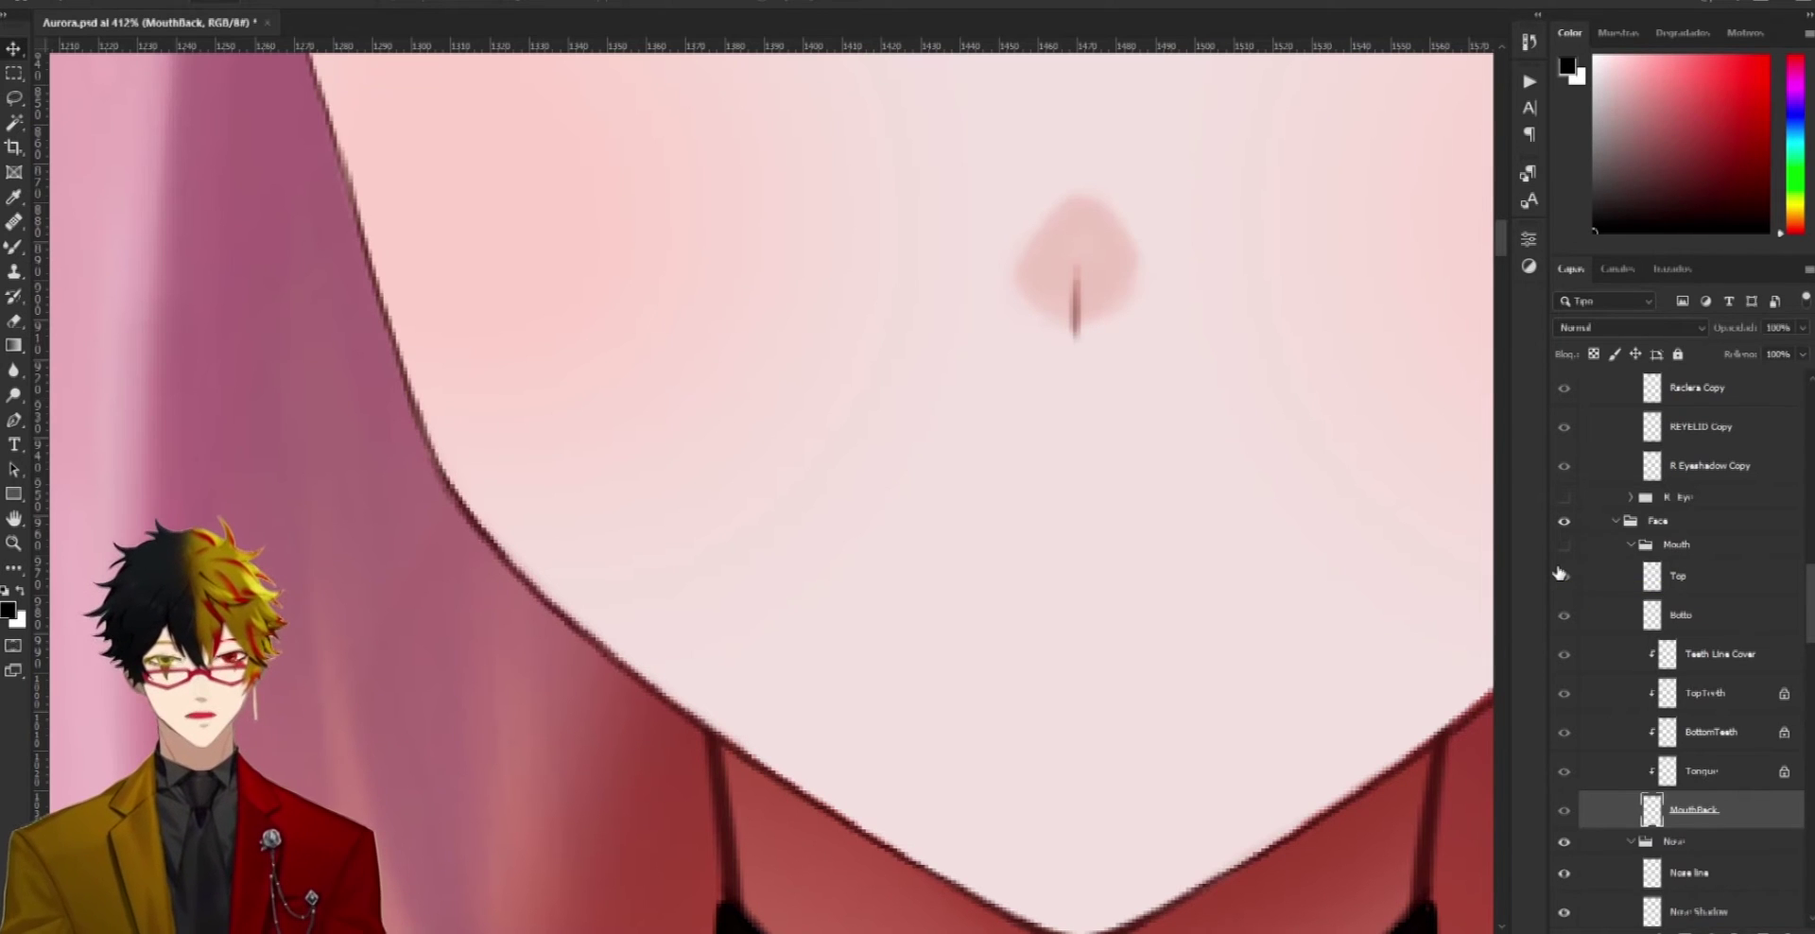
Move the Nose Shadow layer up and away from the nose line, and hide the Nose group
scroll(1293, 296, "up", 5)
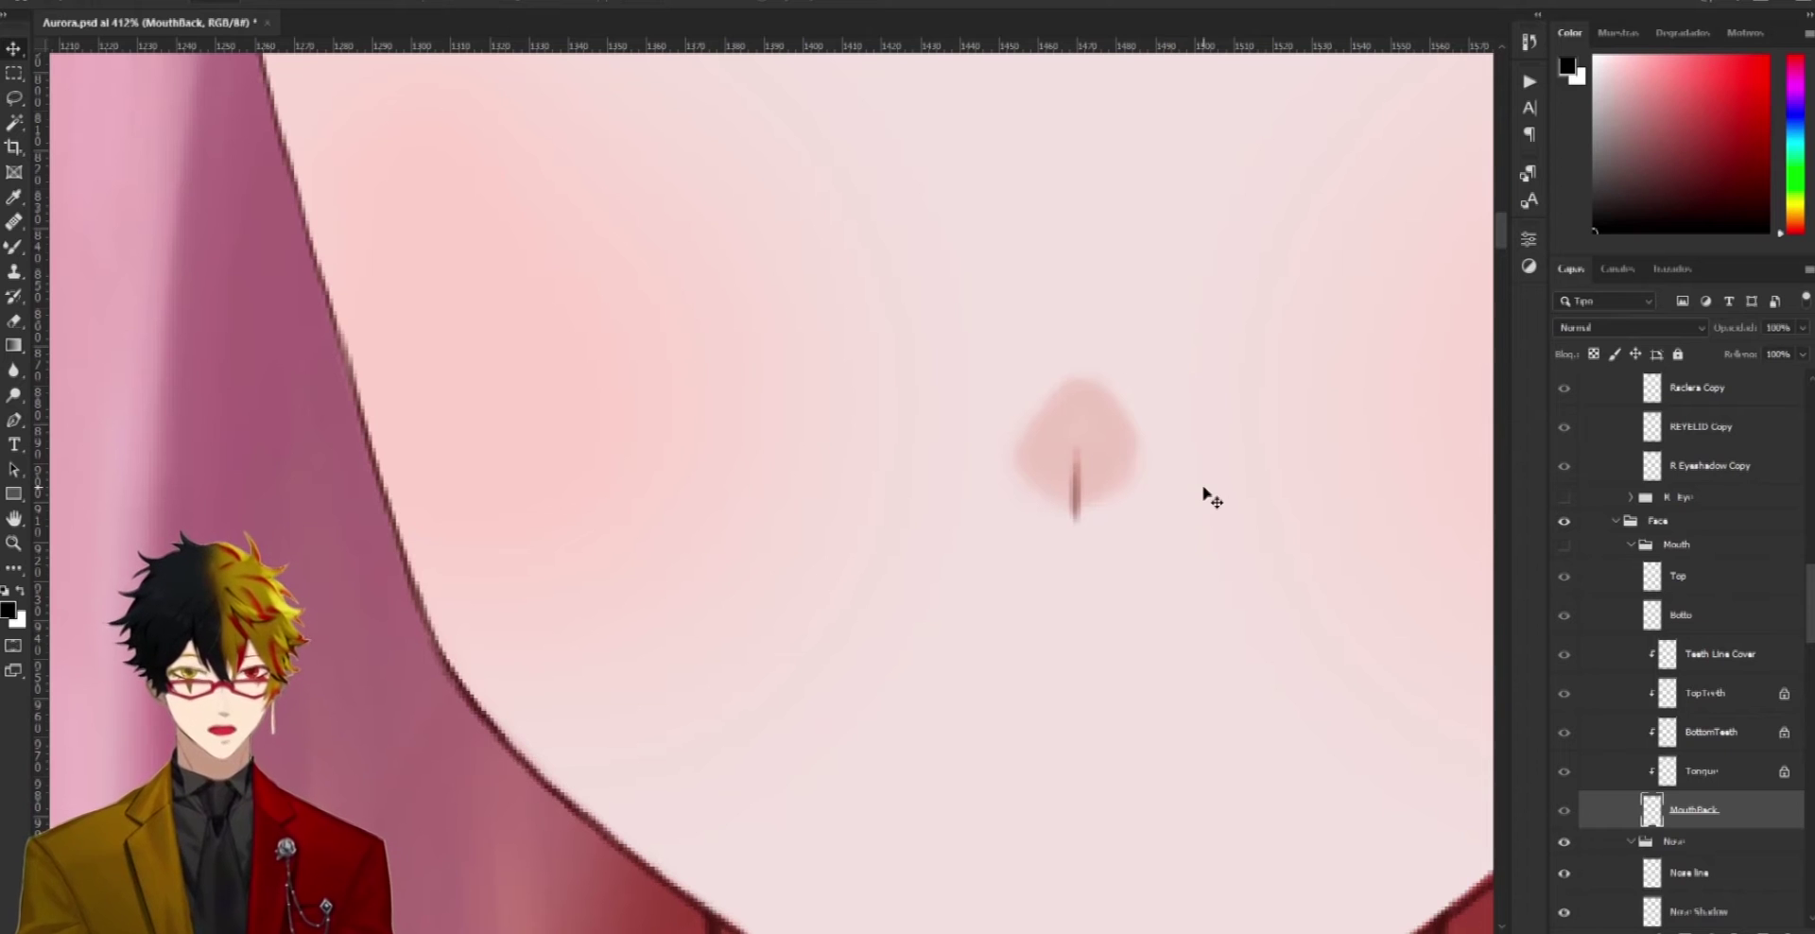
left_click(1076, 495)
mouse_move(1076, 496)
left_mouse_down()
mouse_move(974, 421)
mouse_move(1078, 496)
left_mouse_up()
left_click(1013, 387)
left_click_drag(1066, 444, 1155, 381)
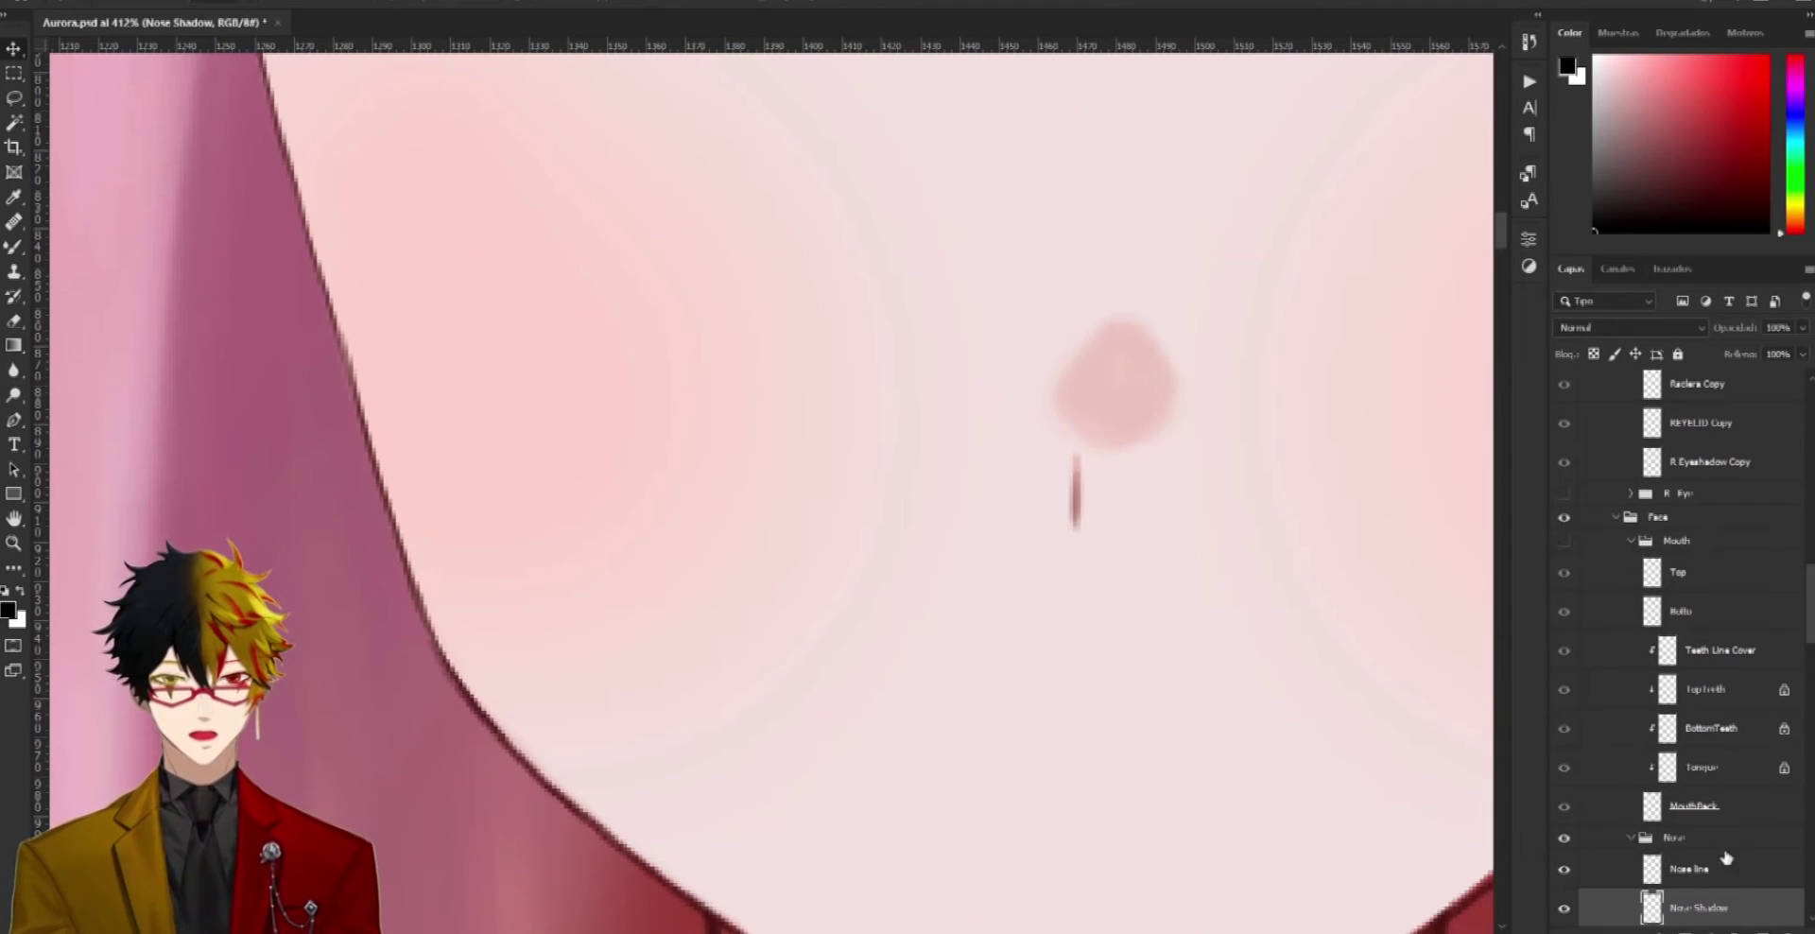
left_click(1566, 838)
scroll(1046, 381, "down", 3)
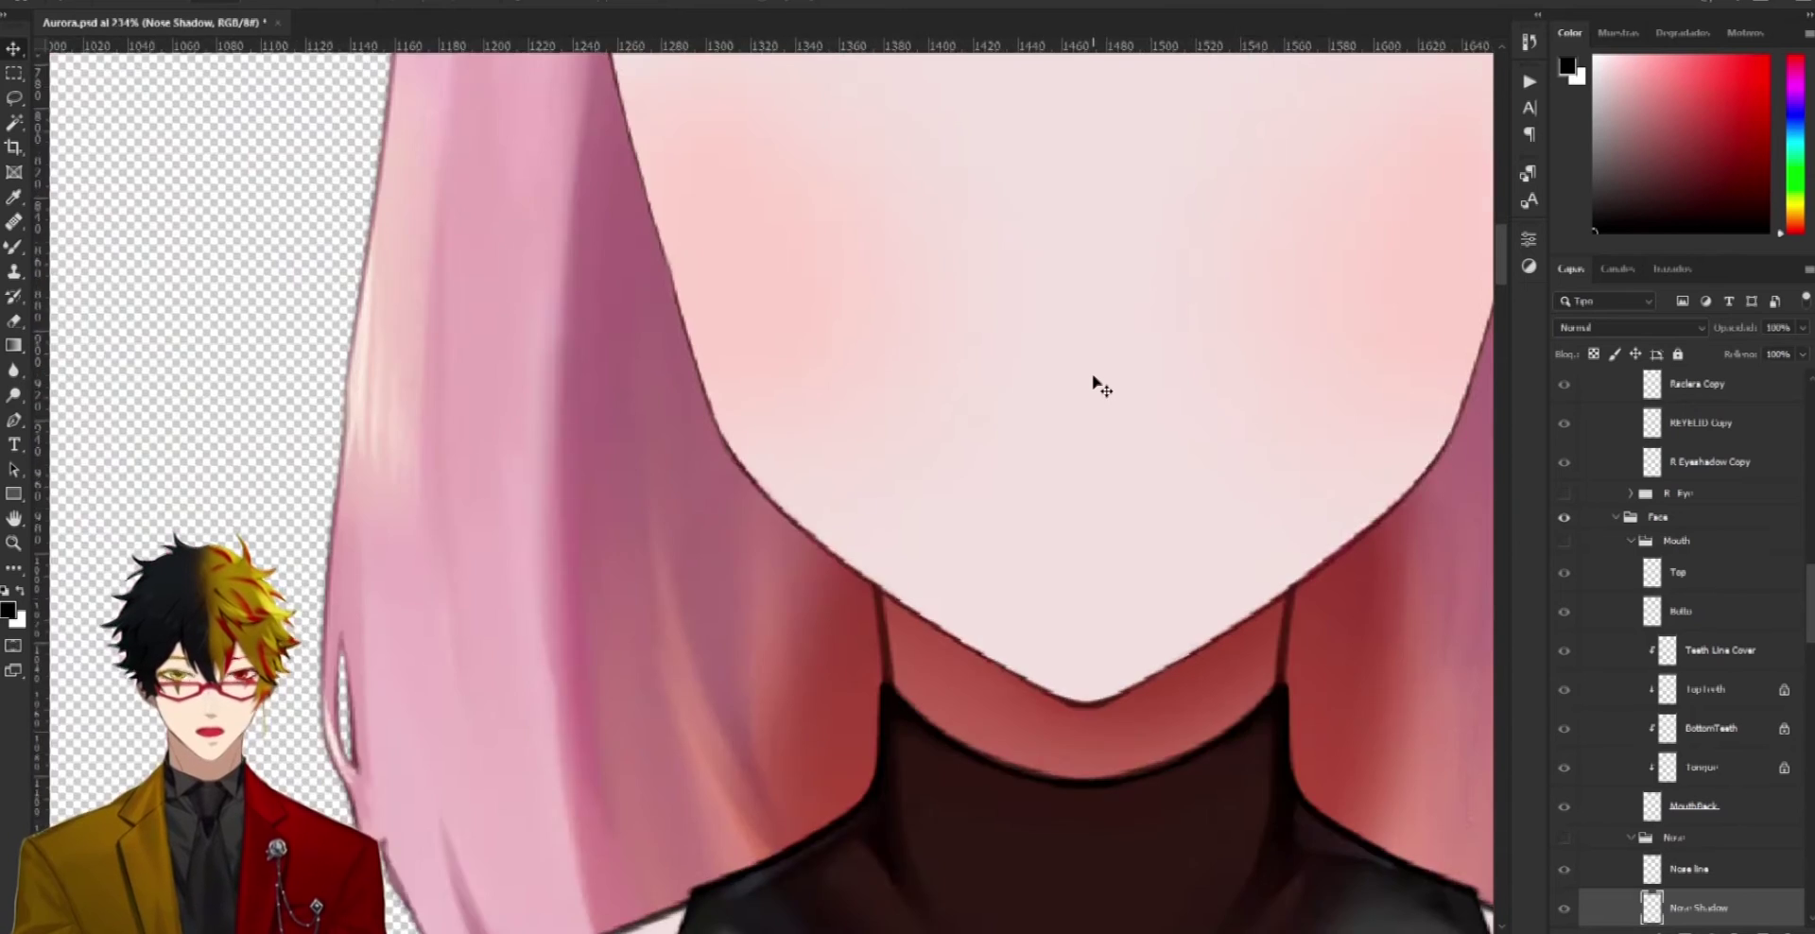
scroll(1103, 387, "down", 3)
scroll(1142, 337, "up", 4)
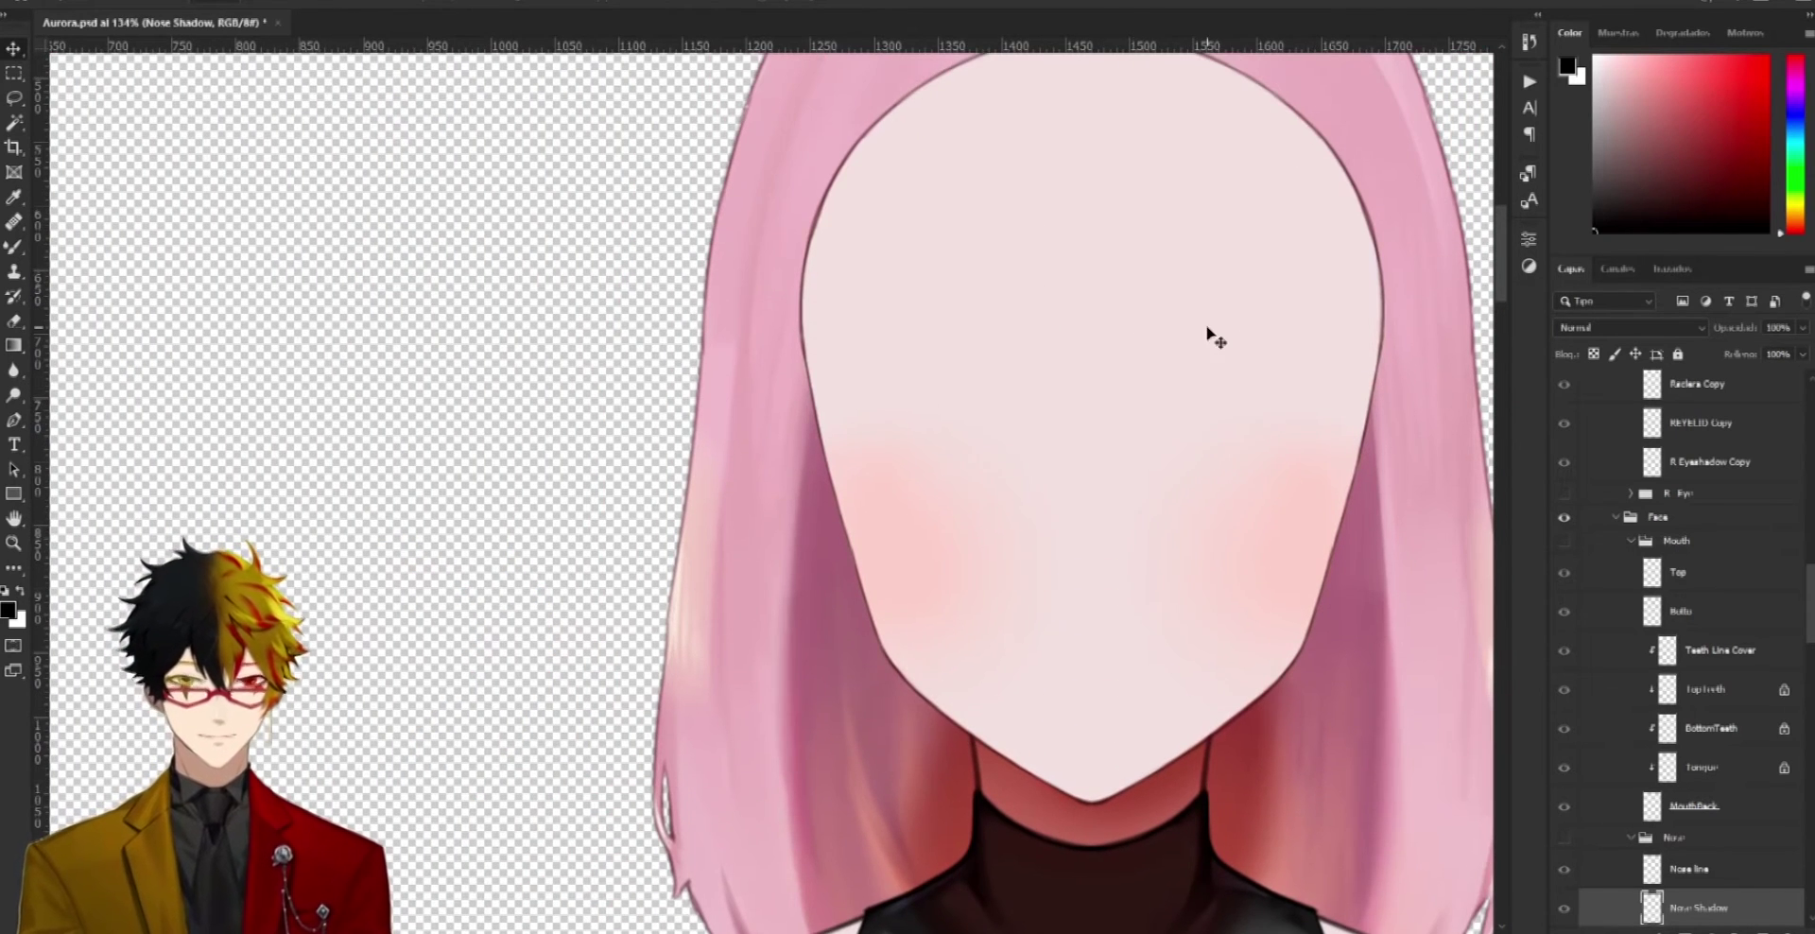
Hide the Blush, Face Lineart and FaceColour layers in the Face group
scroll(1209, 333, "up", 1)
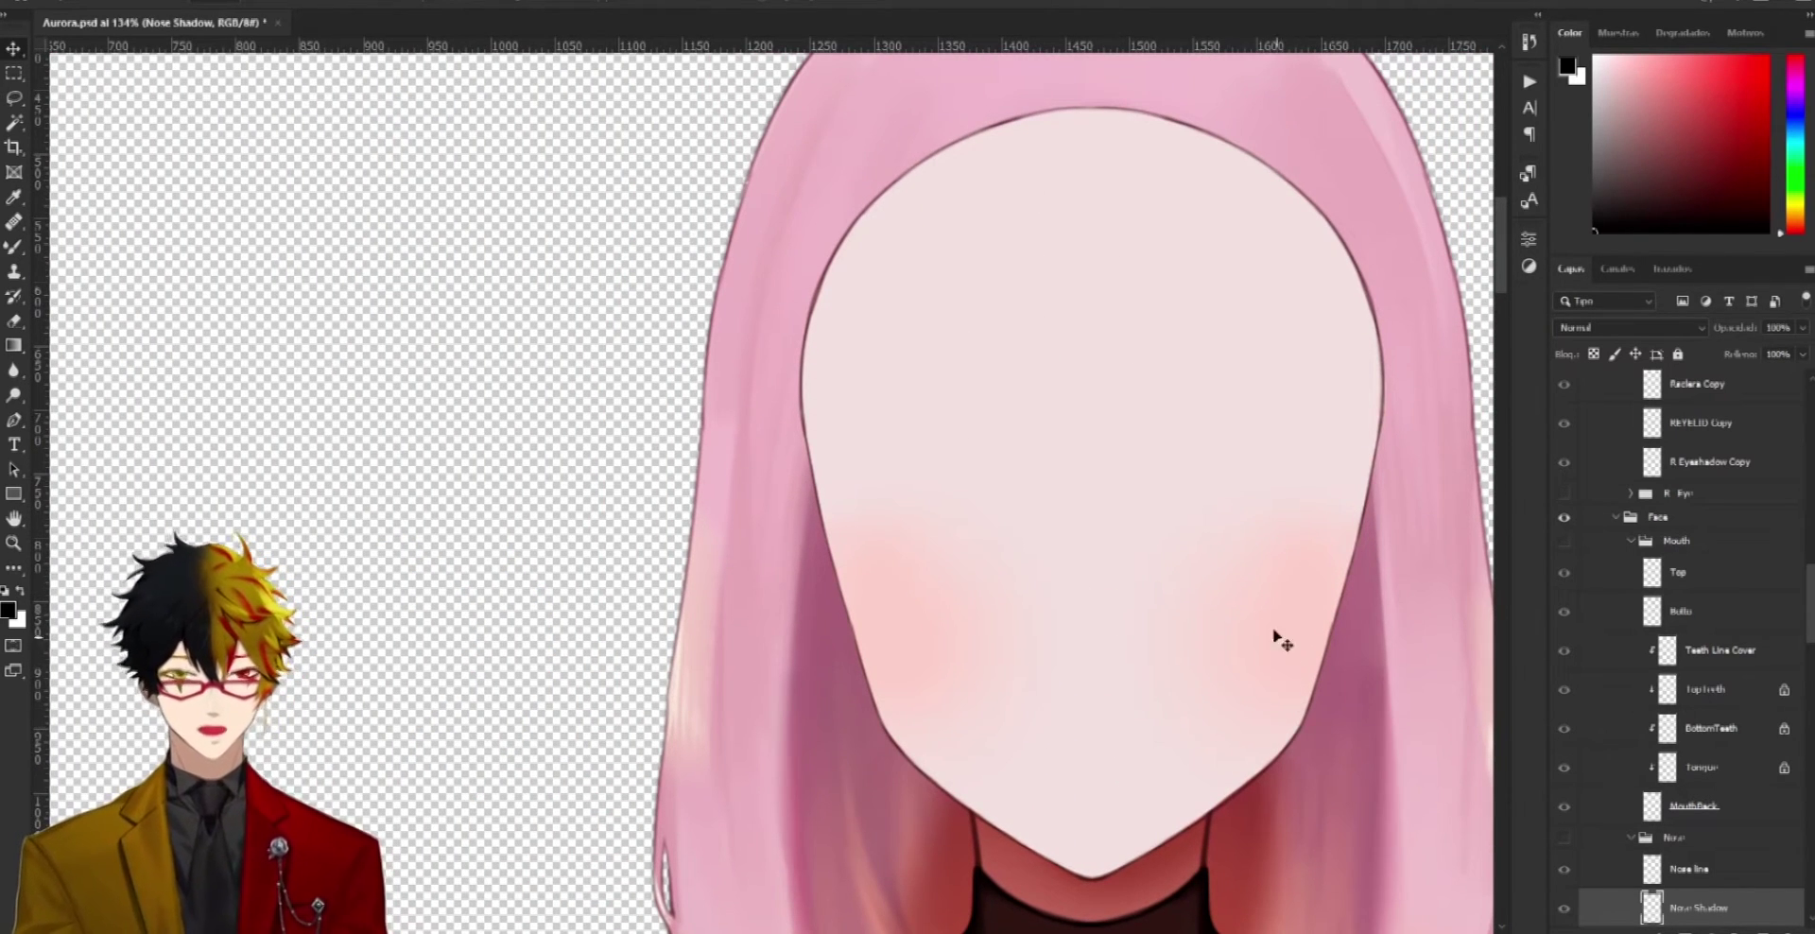
scroll(1229, 638, "down", 3)
scroll(1201, 624, "down", 2)
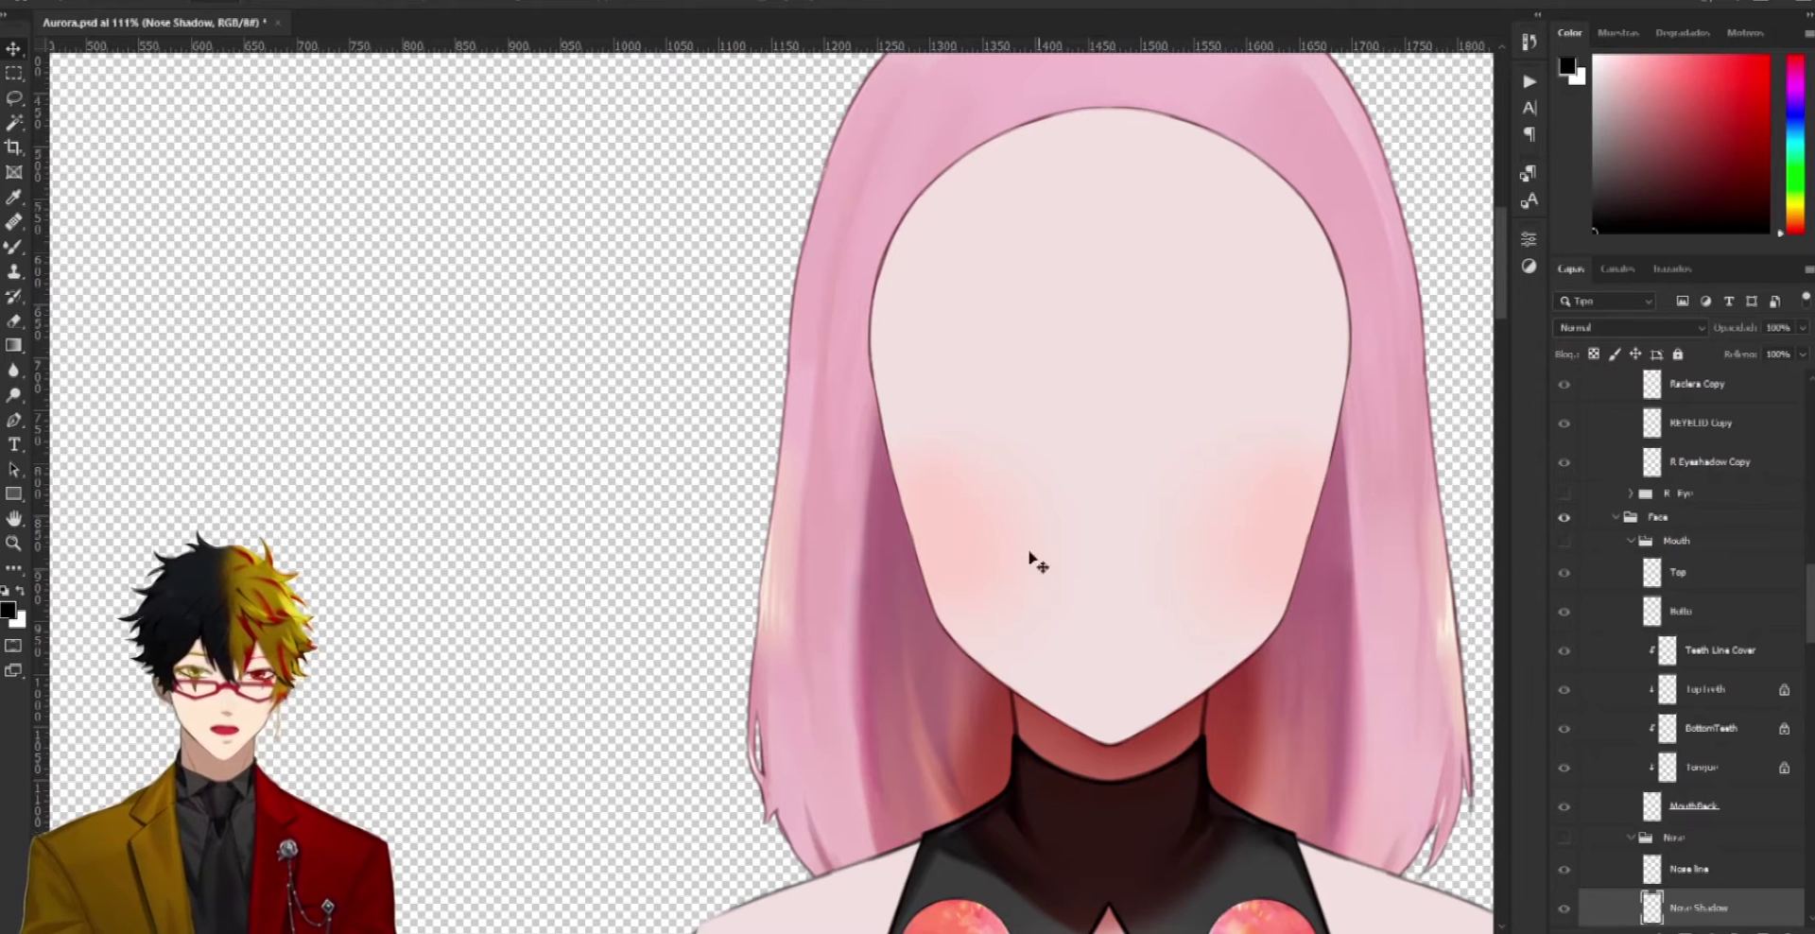
scroll(1246, 578, "up", 2)
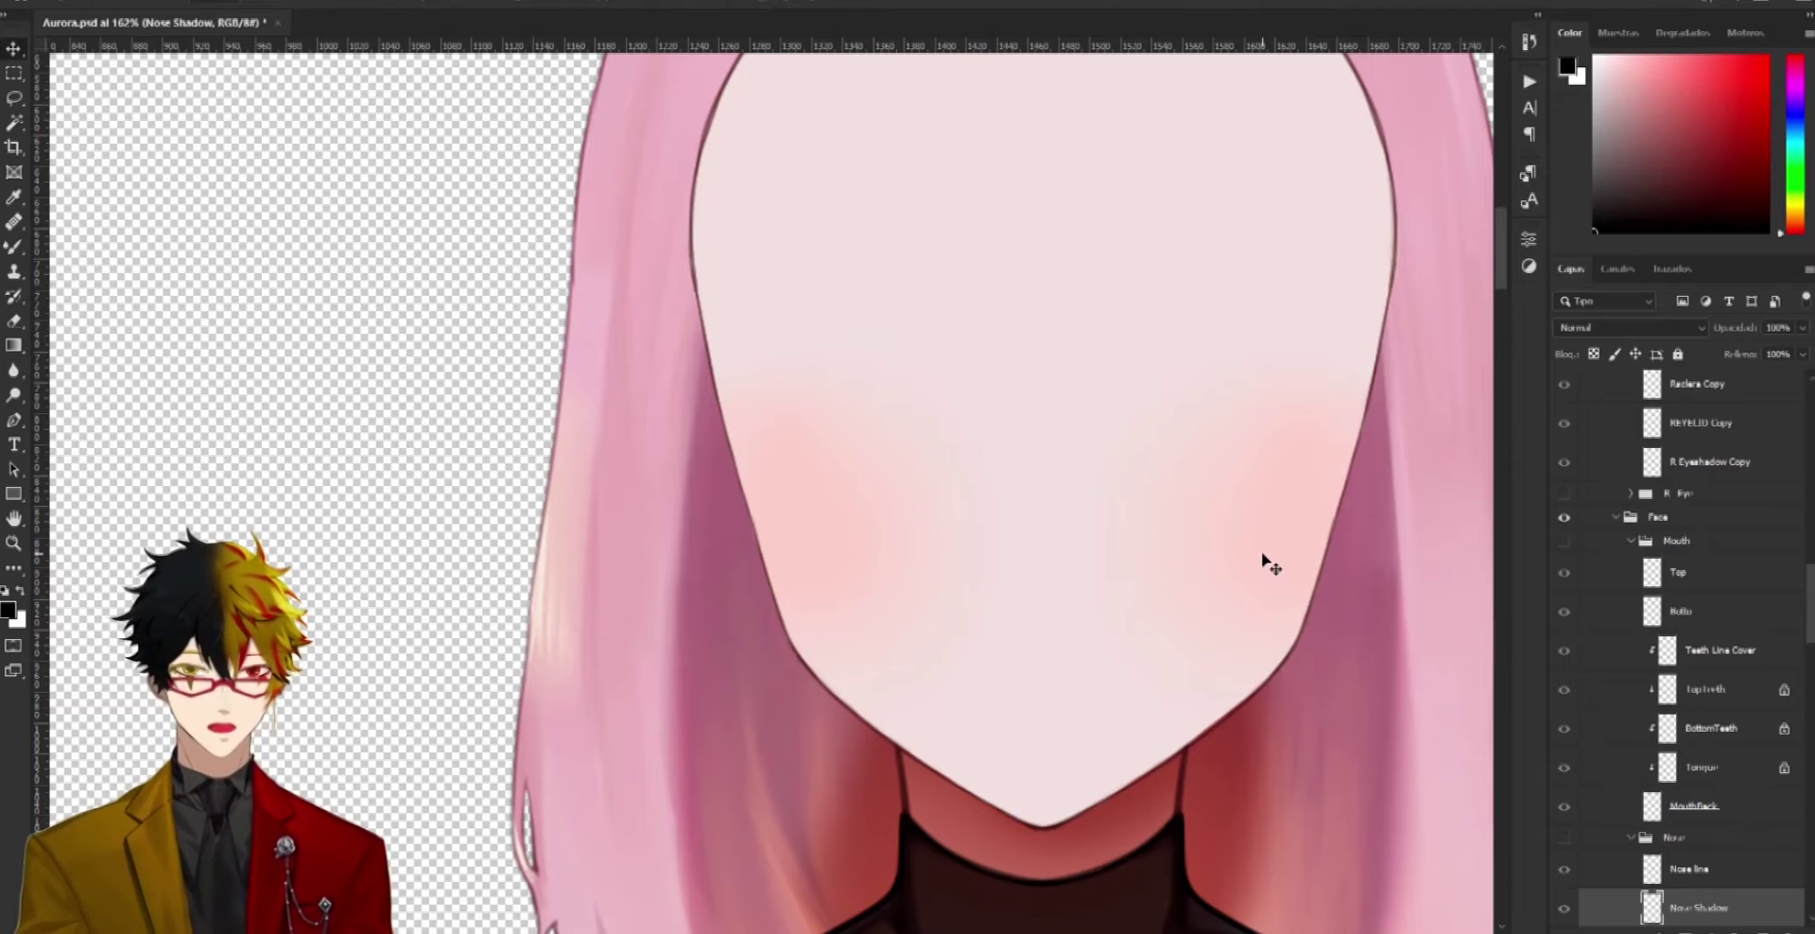
mouse_move(1261, 550)
left_mouse_down()
mouse_move(1228, 545)
mouse_move(1286, 409)
mouse_move(1128, 483)
mouse_move(1264, 500)
mouse_move(1262, 527)
left_mouse_up()
left_click(1565, 918)
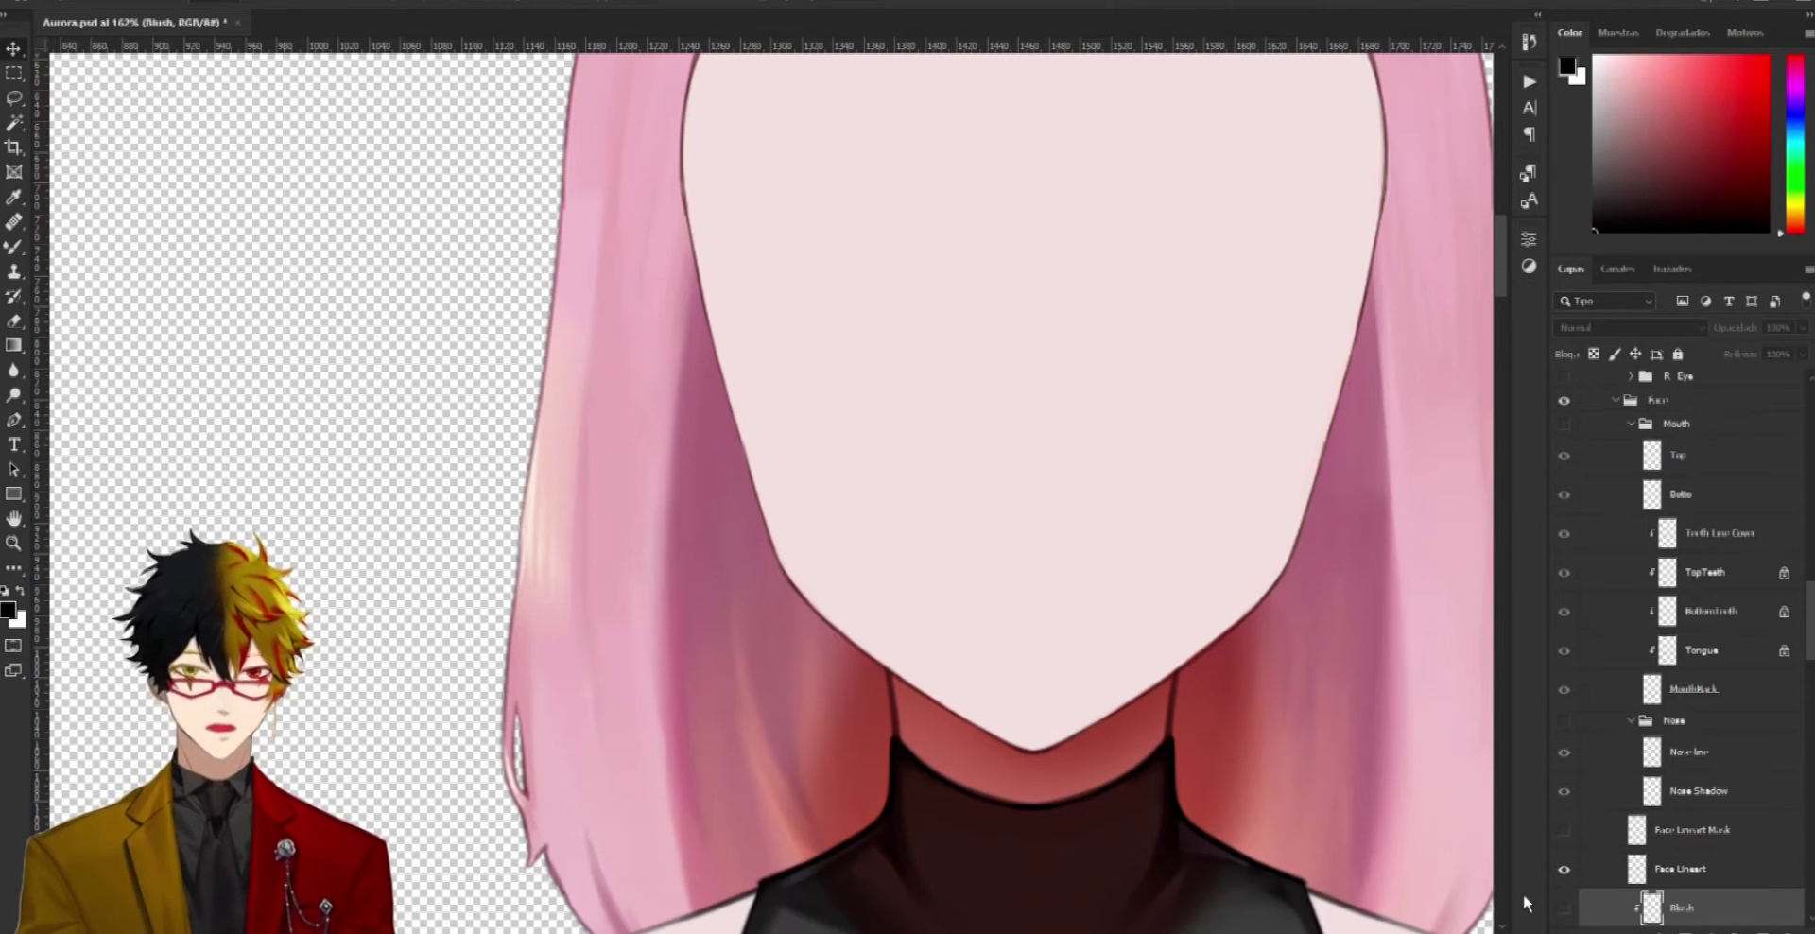
scroll(1565, 814, "down", 3)
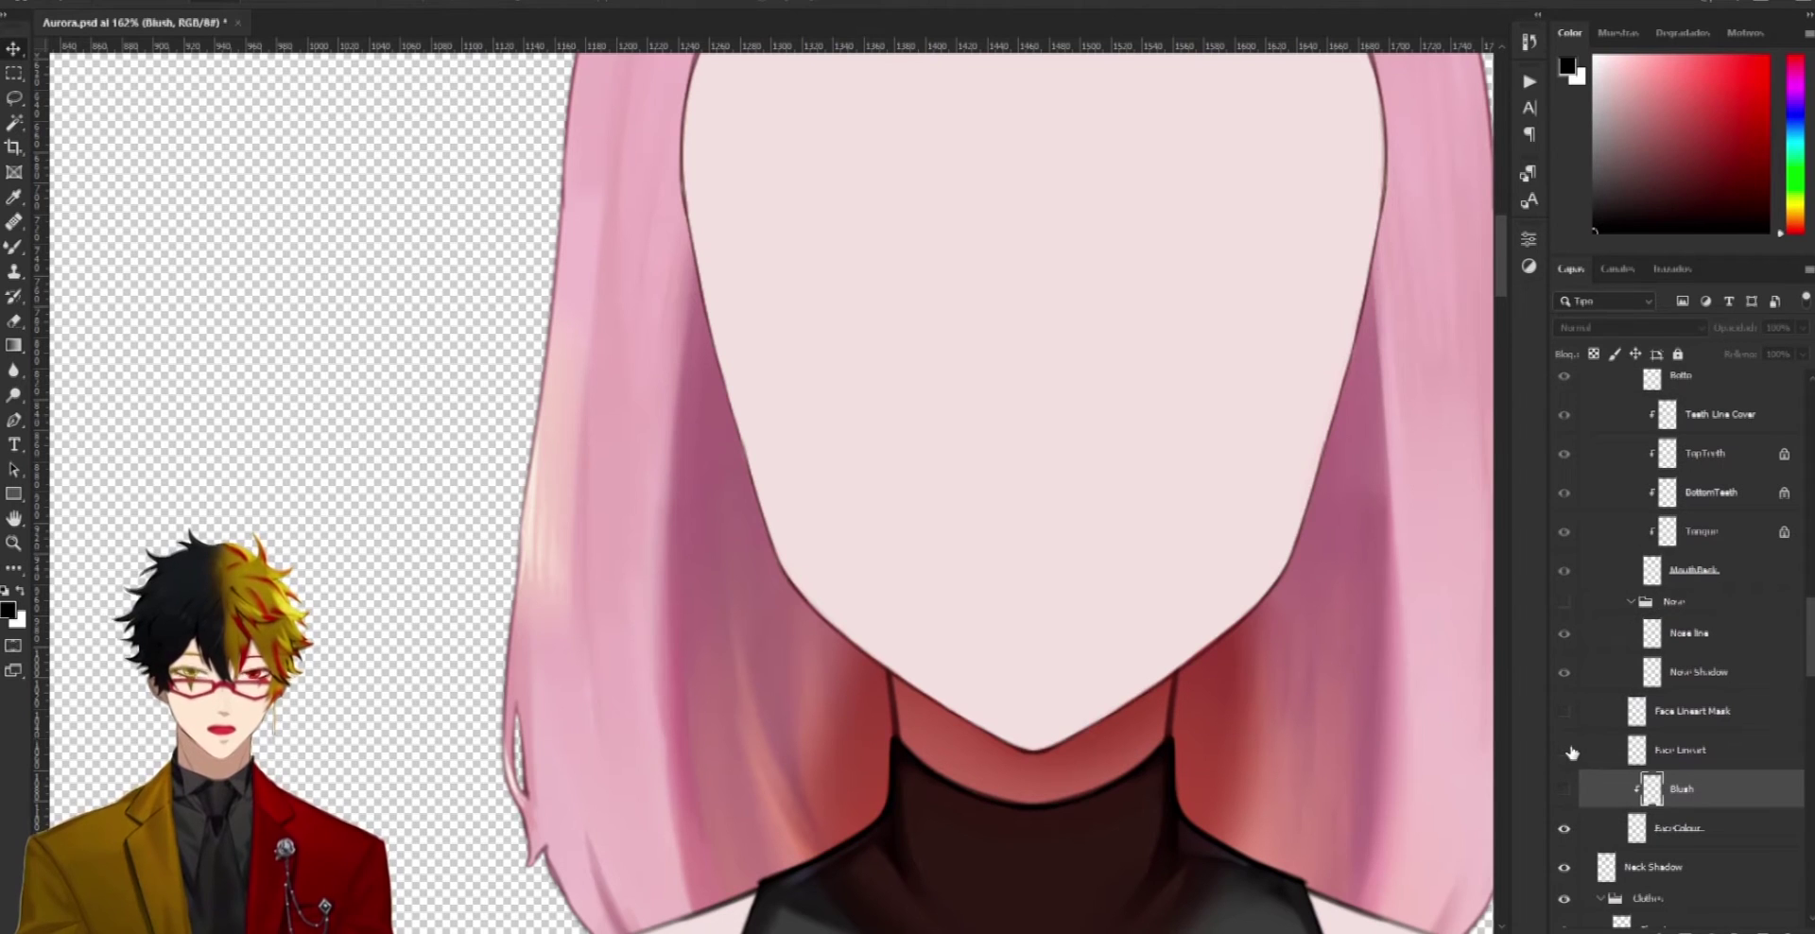
left_click(1567, 751)
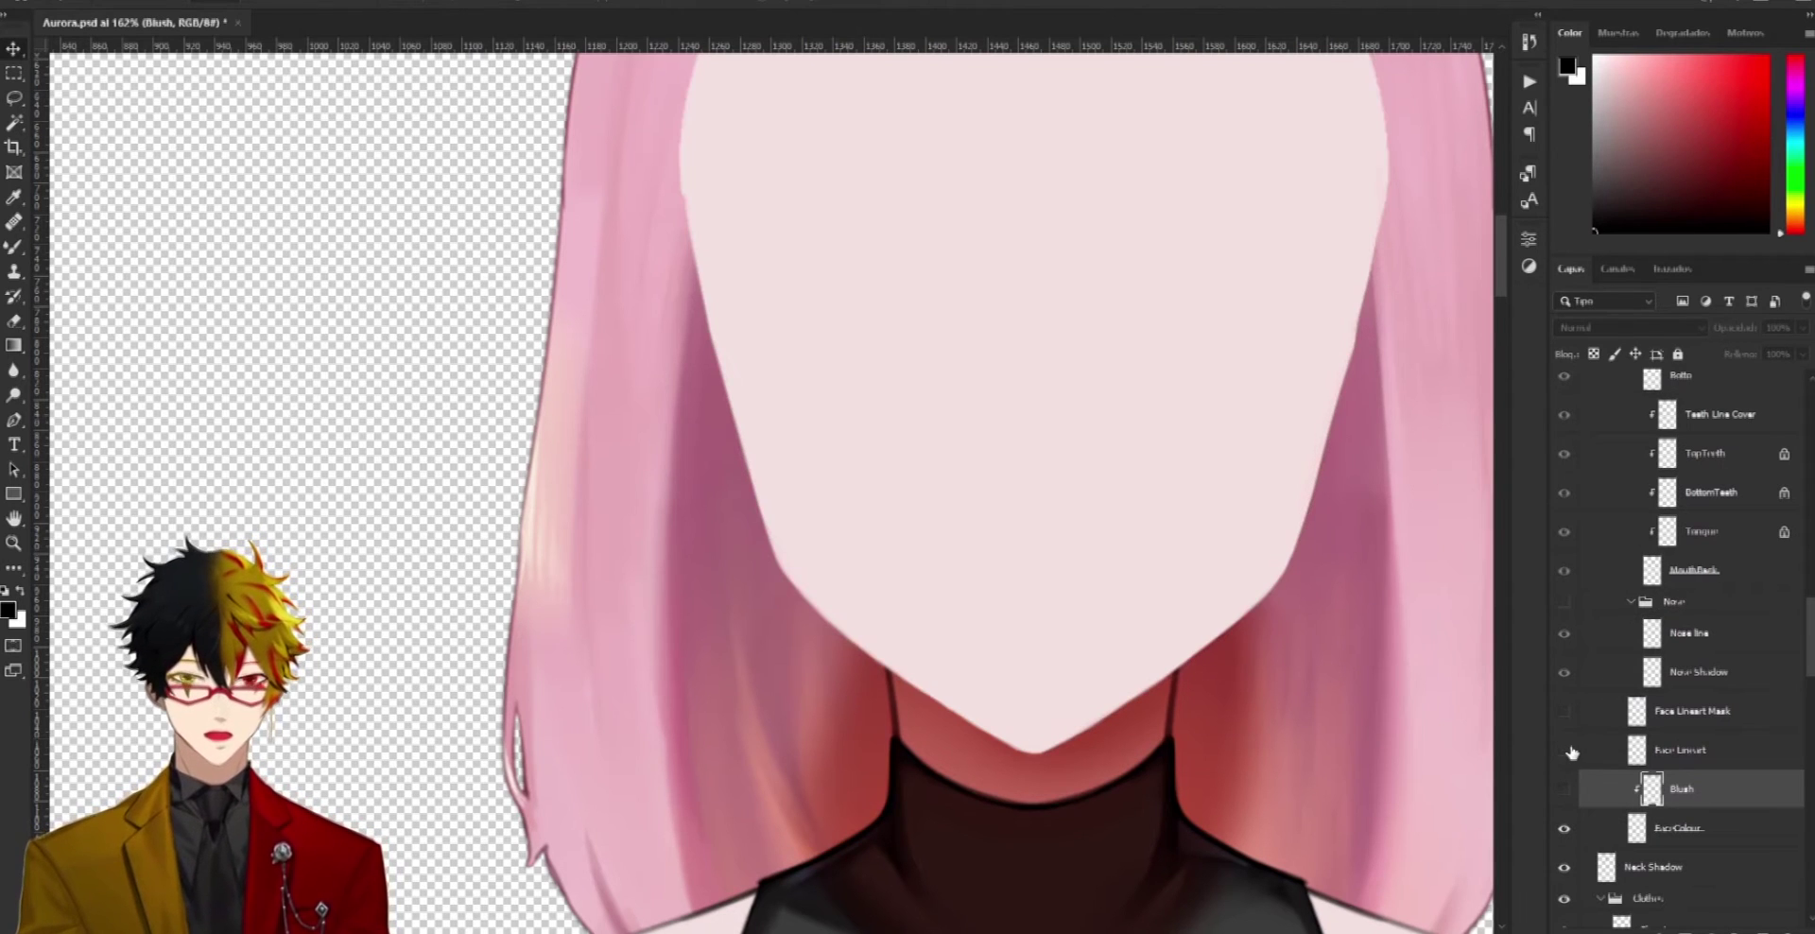
left_click(1566, 836)
scroll(1352, 619, "down", 5)
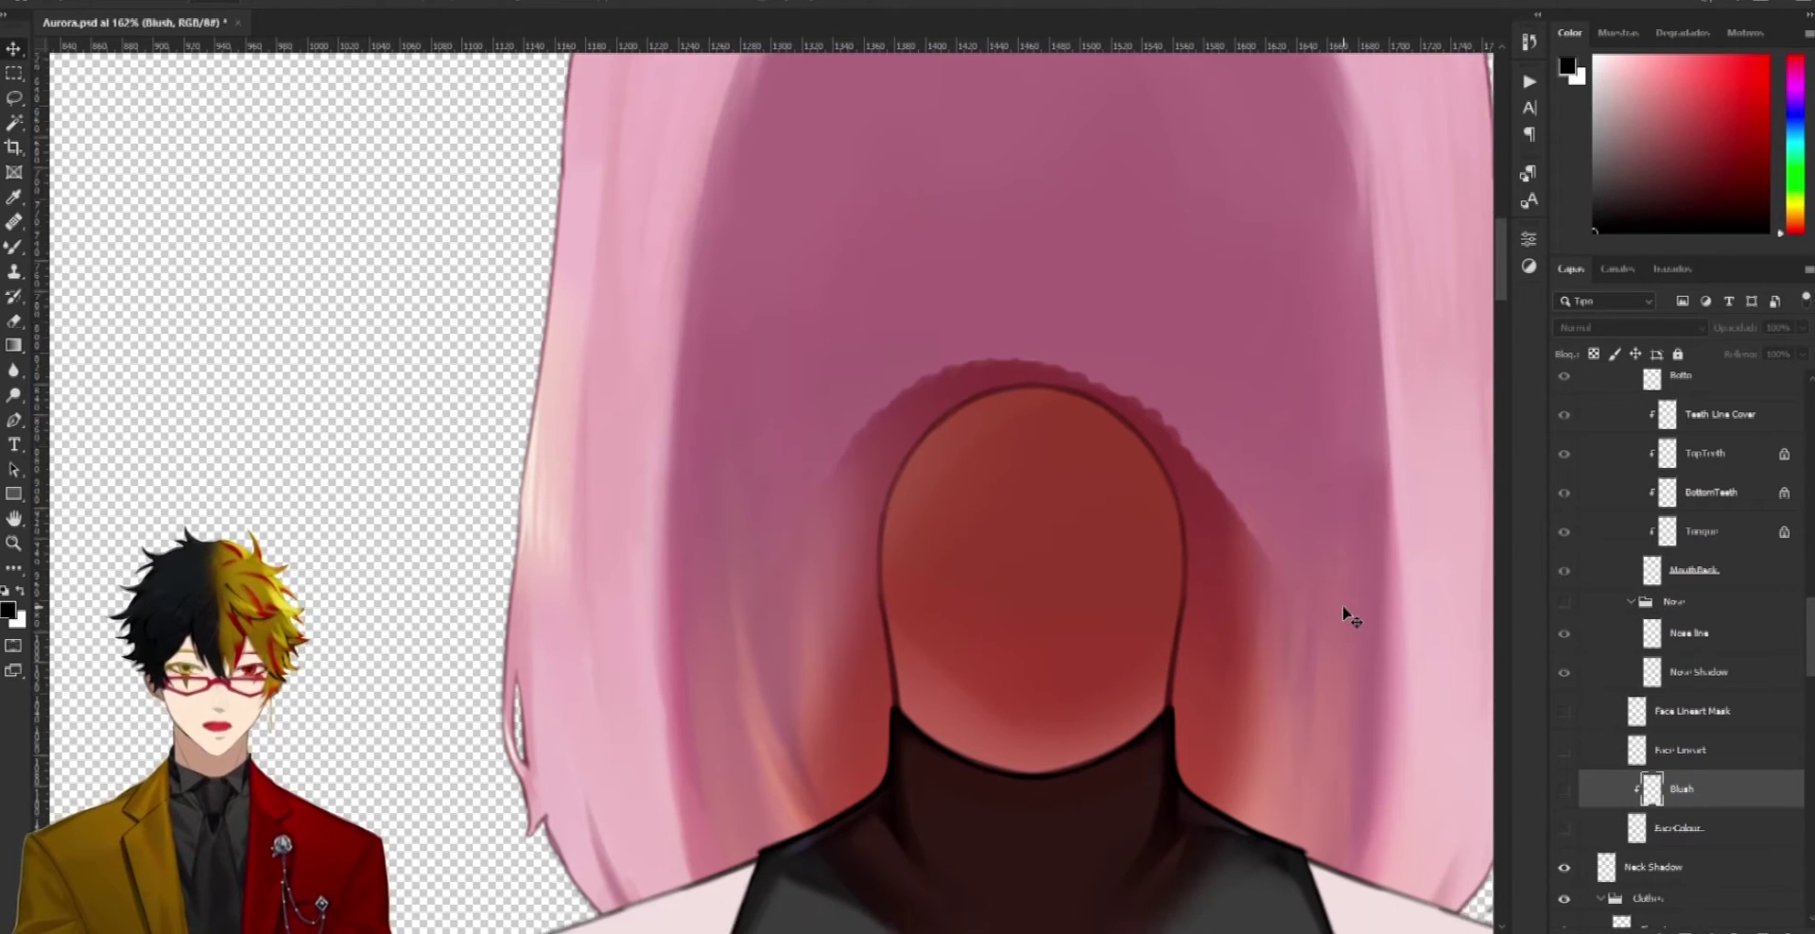
Select the Back hair layer at the end of the layer stack and hide it
scroll(1274, 427, "down", 2)
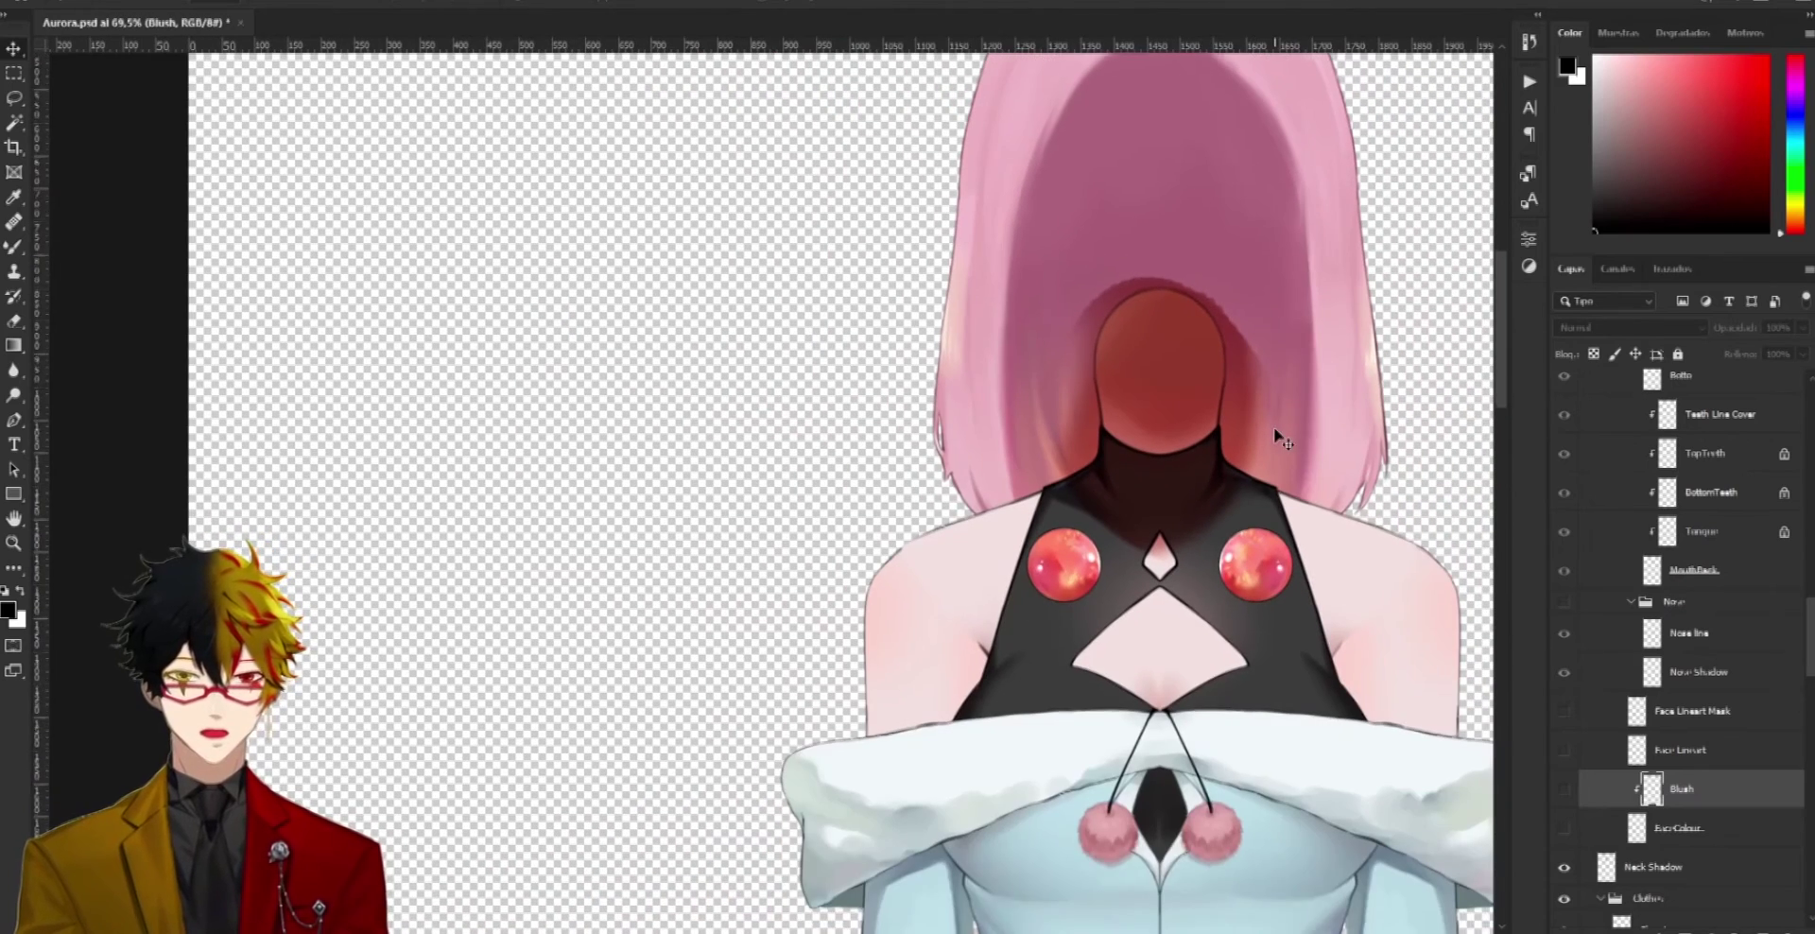
scroll(1274, 427, "up", 4)
left_click_drag(1273, 319, 1258, 474)
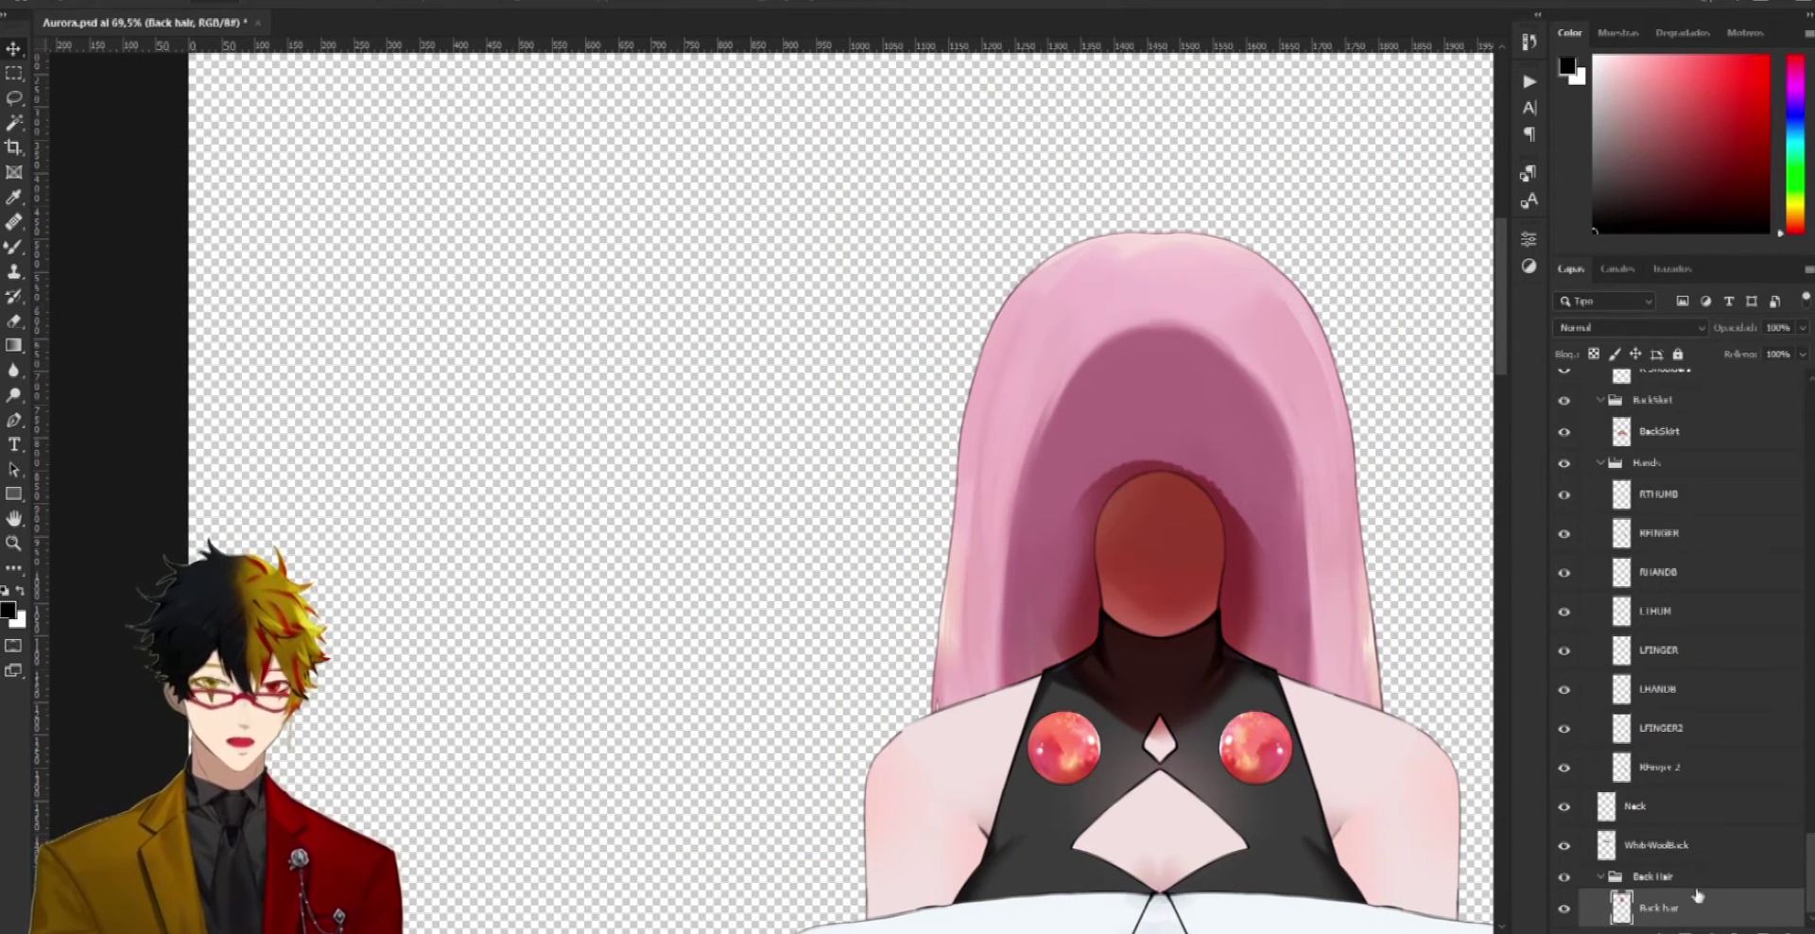
left_click(1564, 910)
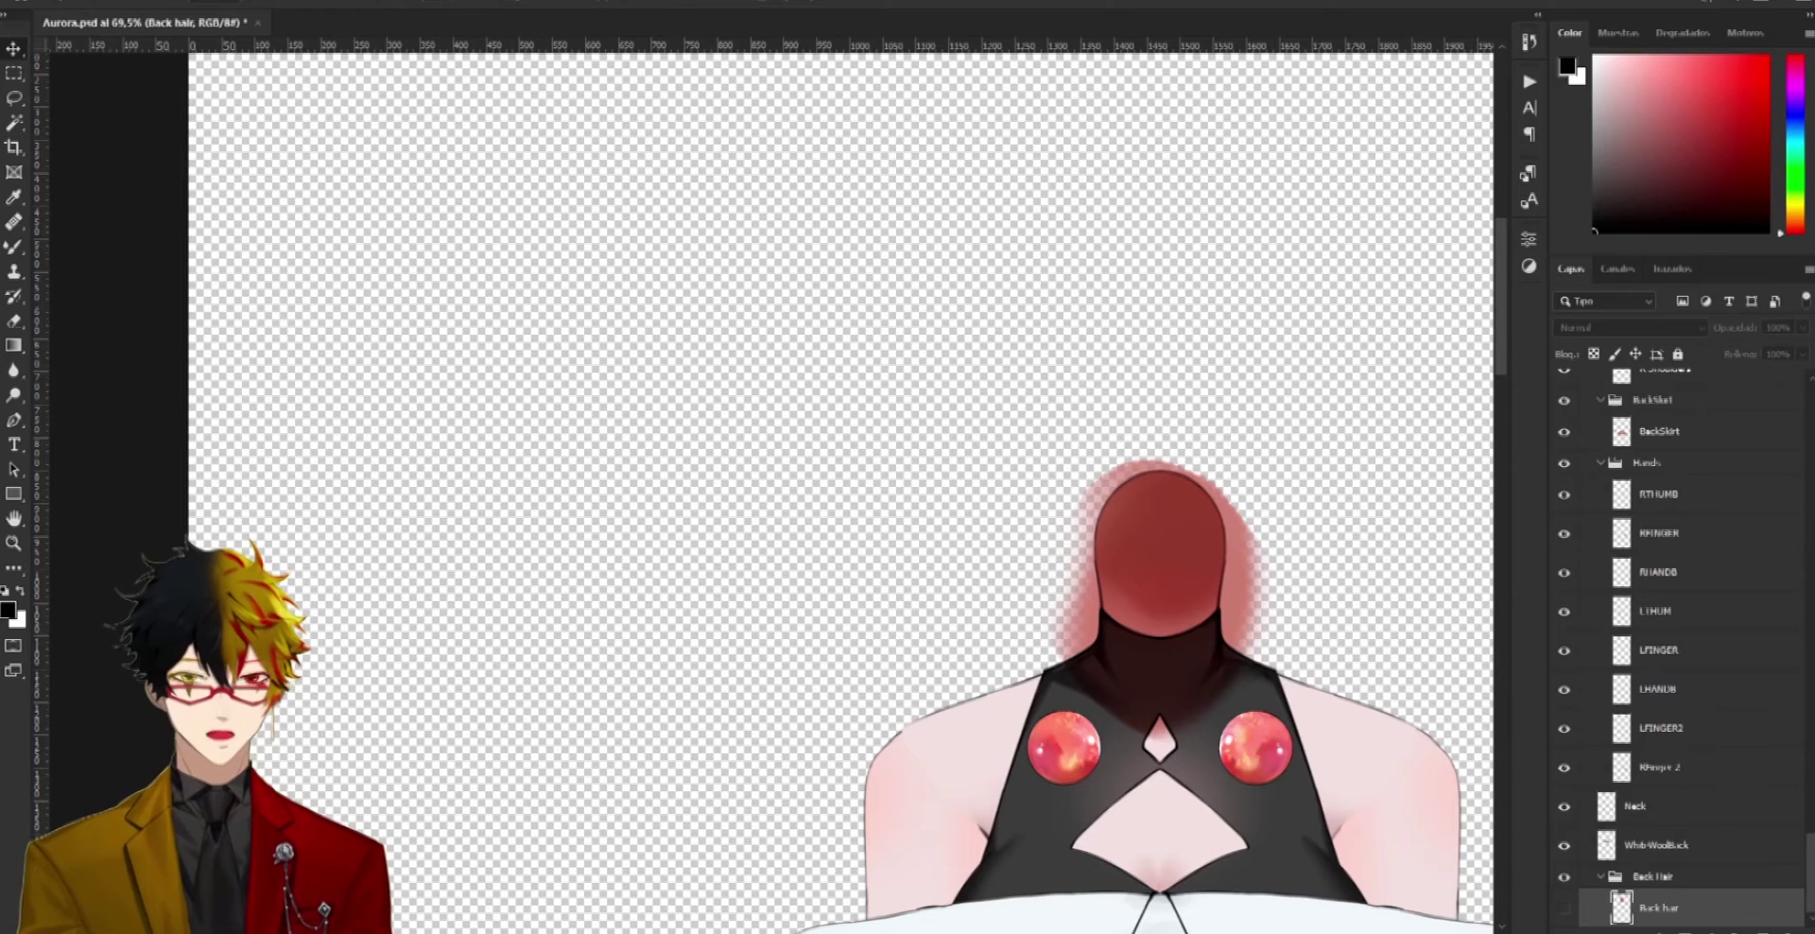
Hide both round bead layers in the Beads group on the character's chest
scroll(1680, 647, "up", 15)
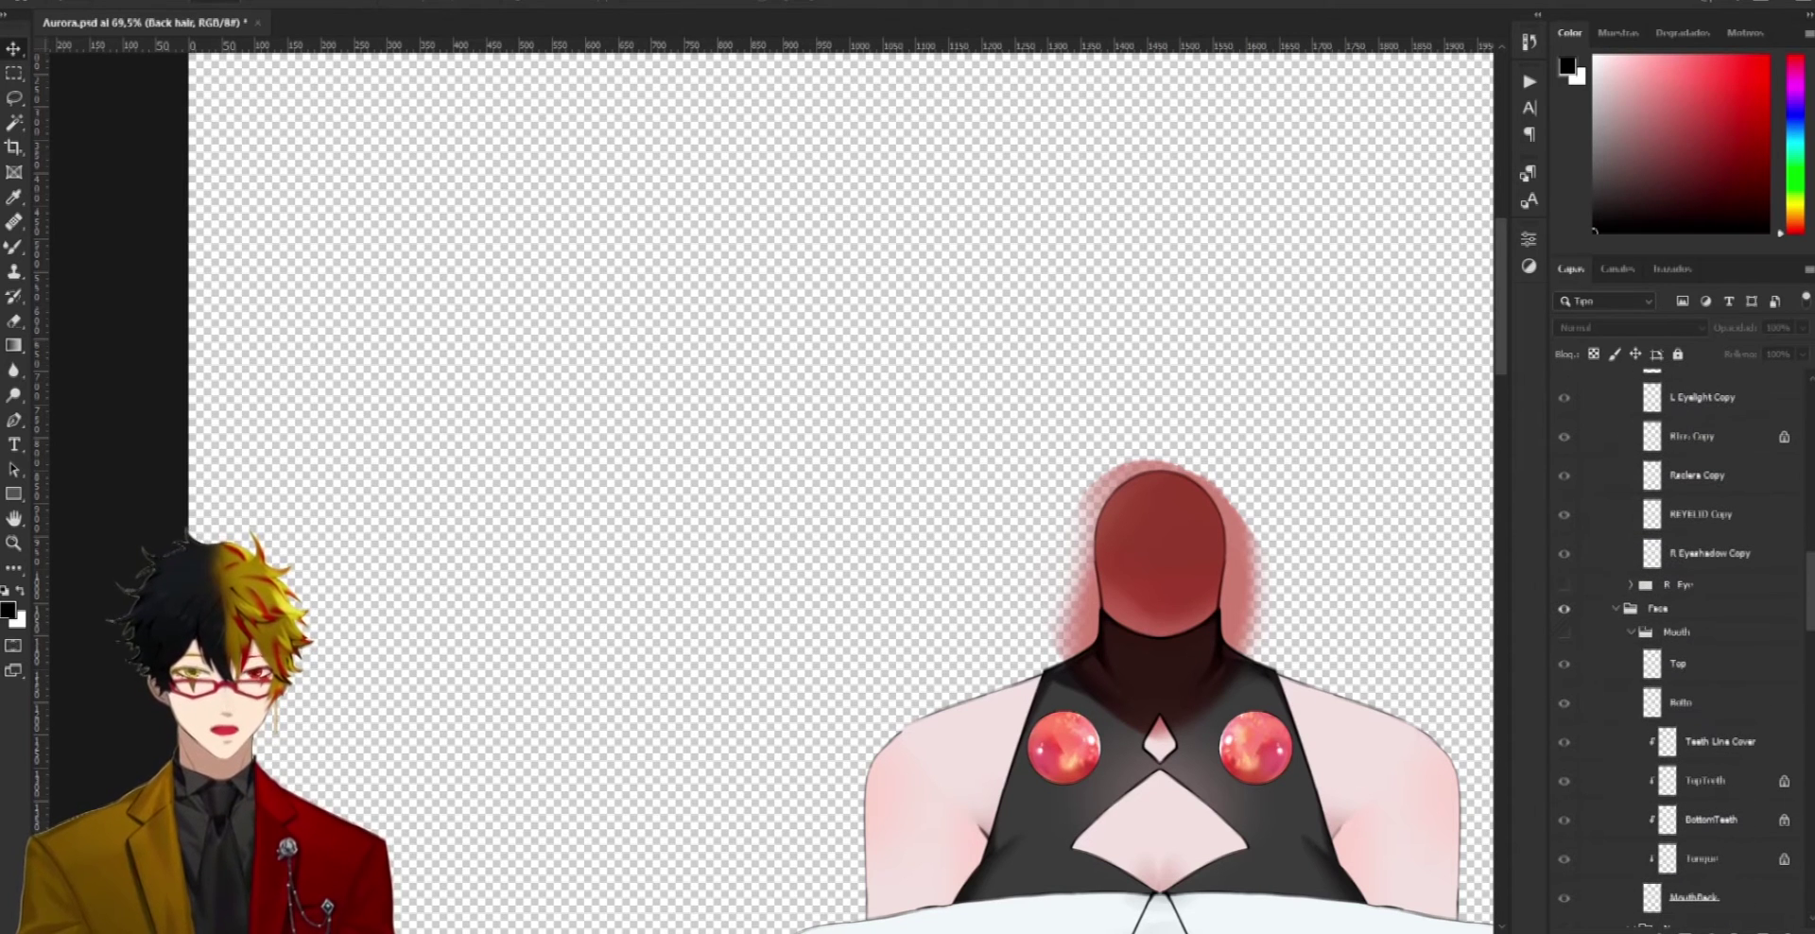
scroll(1190, 683, "down", 2)
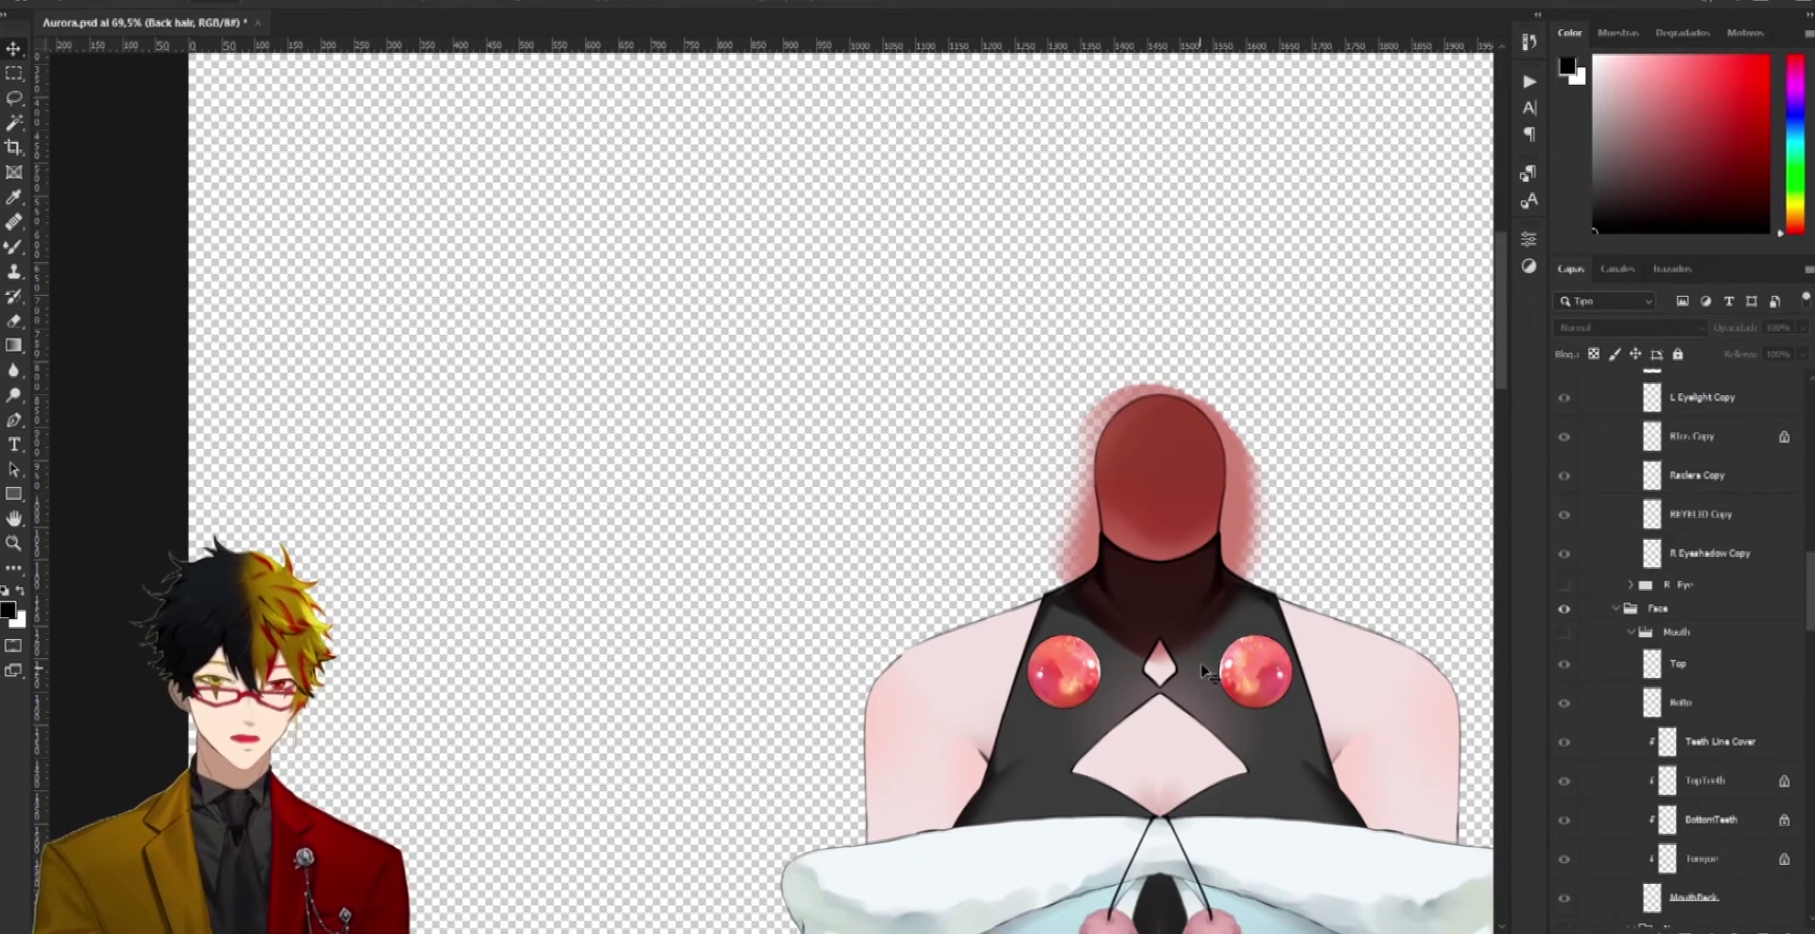
scroll(1749, 506, "up", 10)
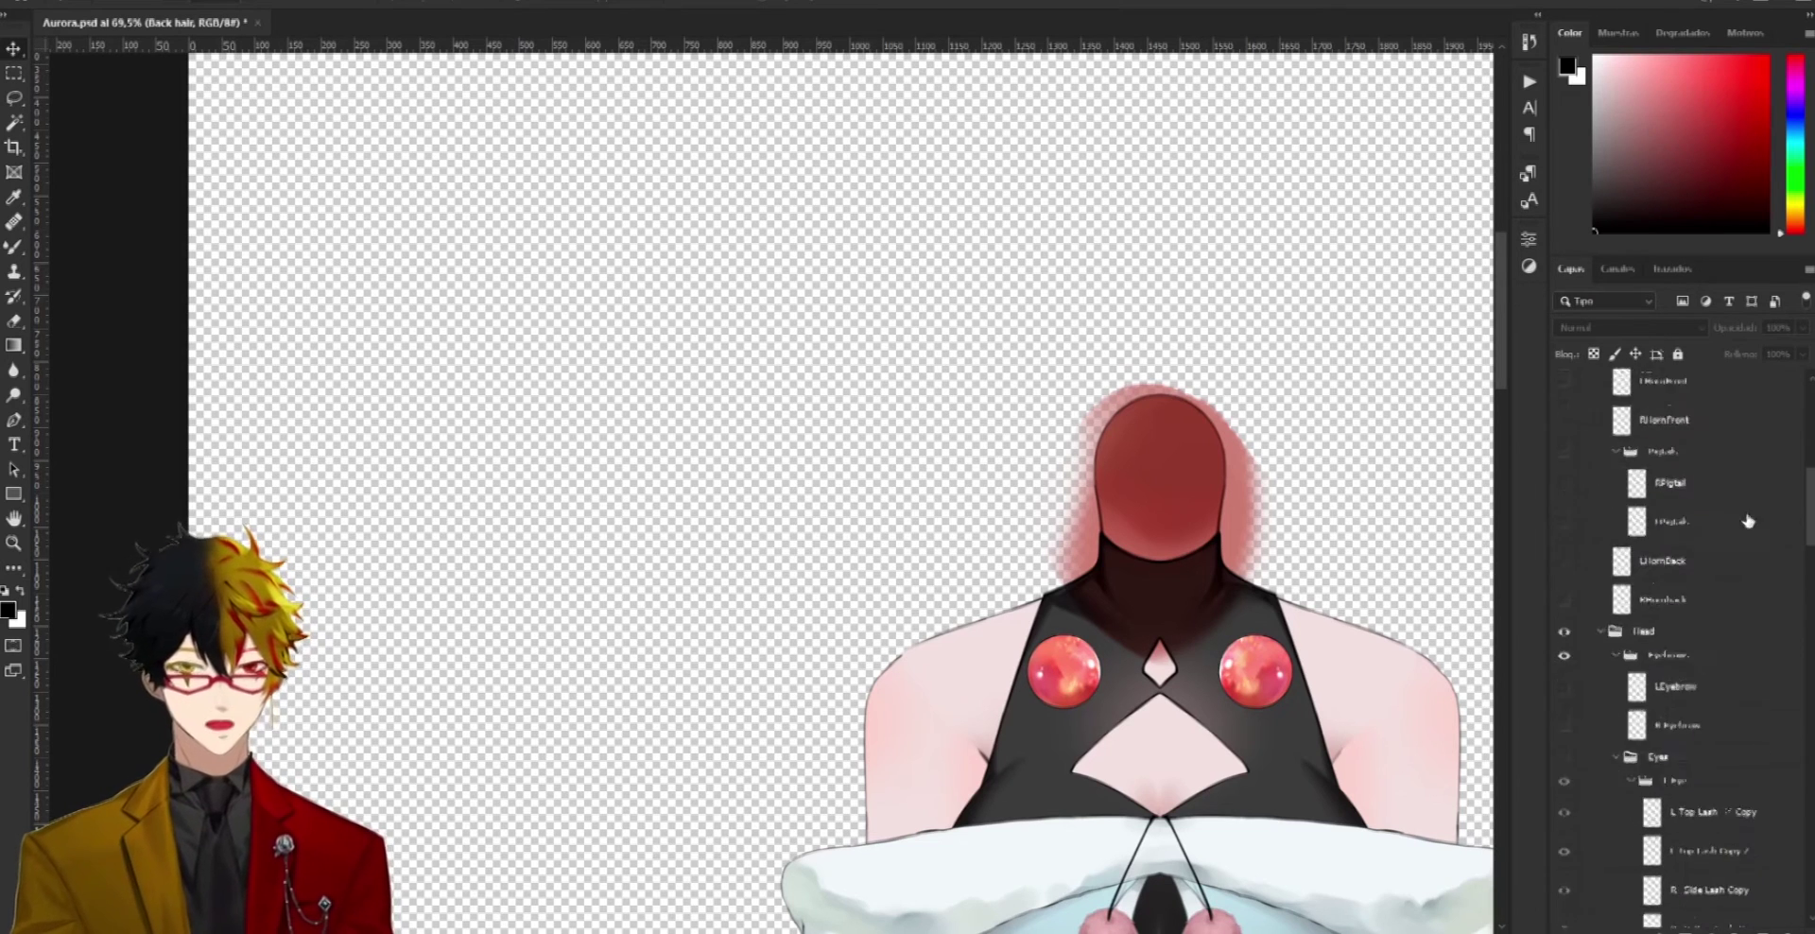
scroll(1735, 498, "up", 1)
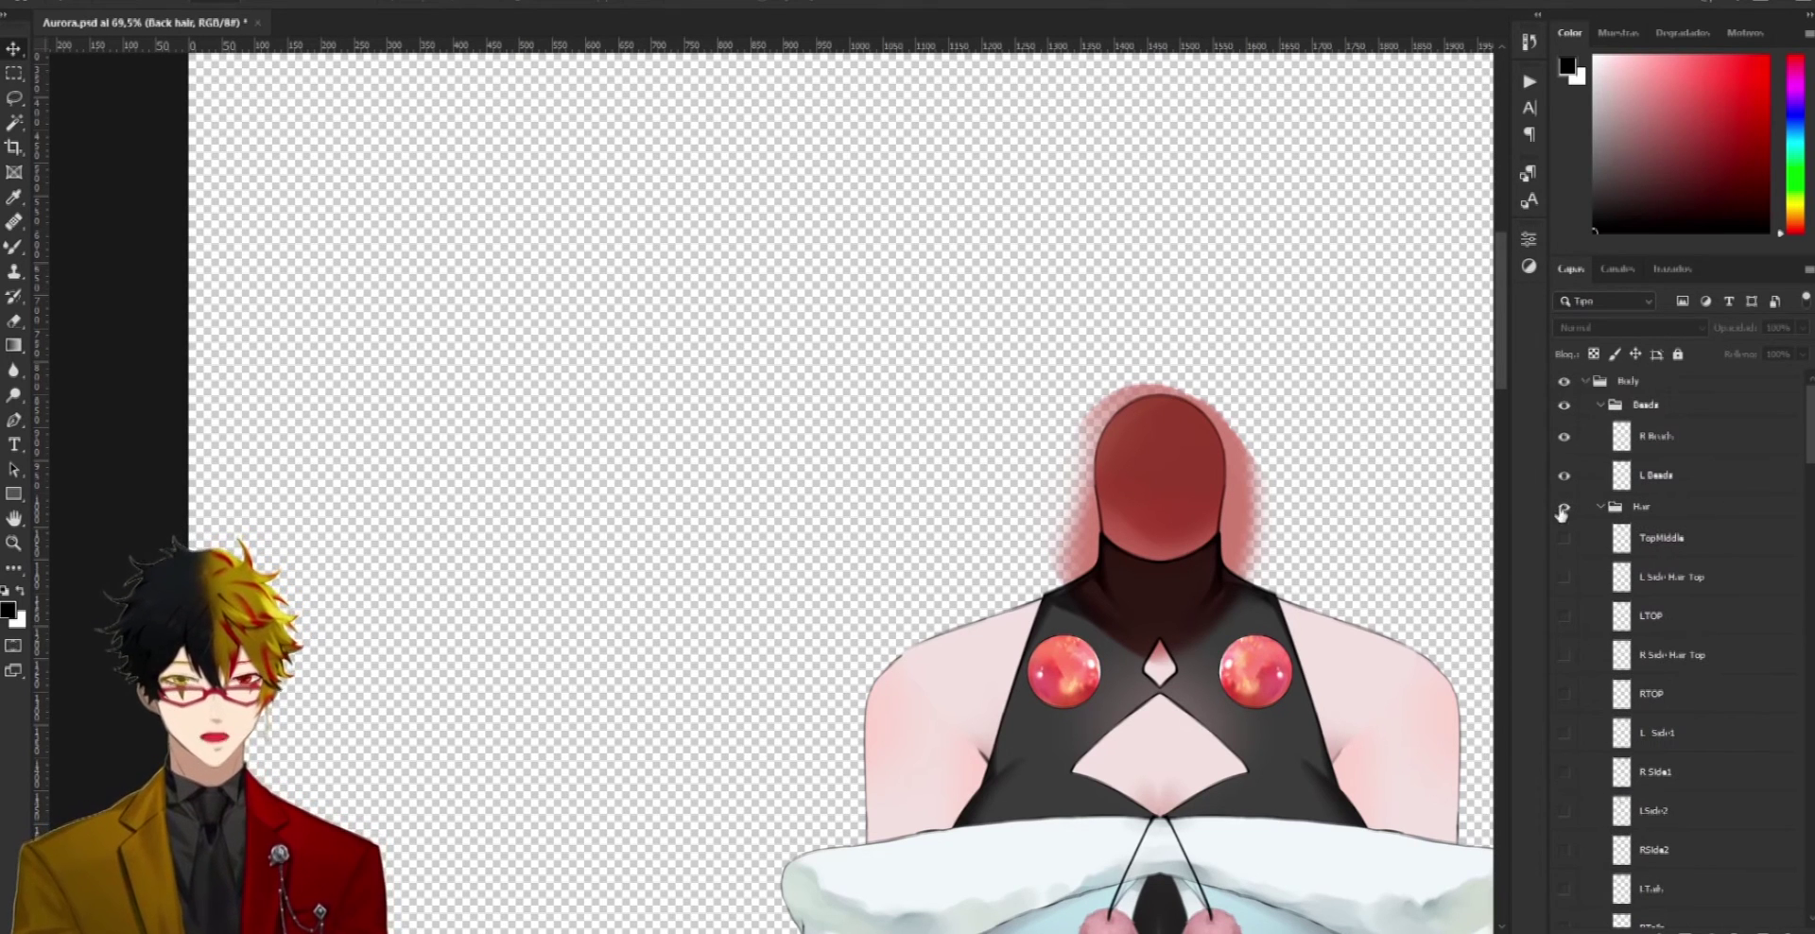
left_click(1565, 477)
left_click(1565, 438)
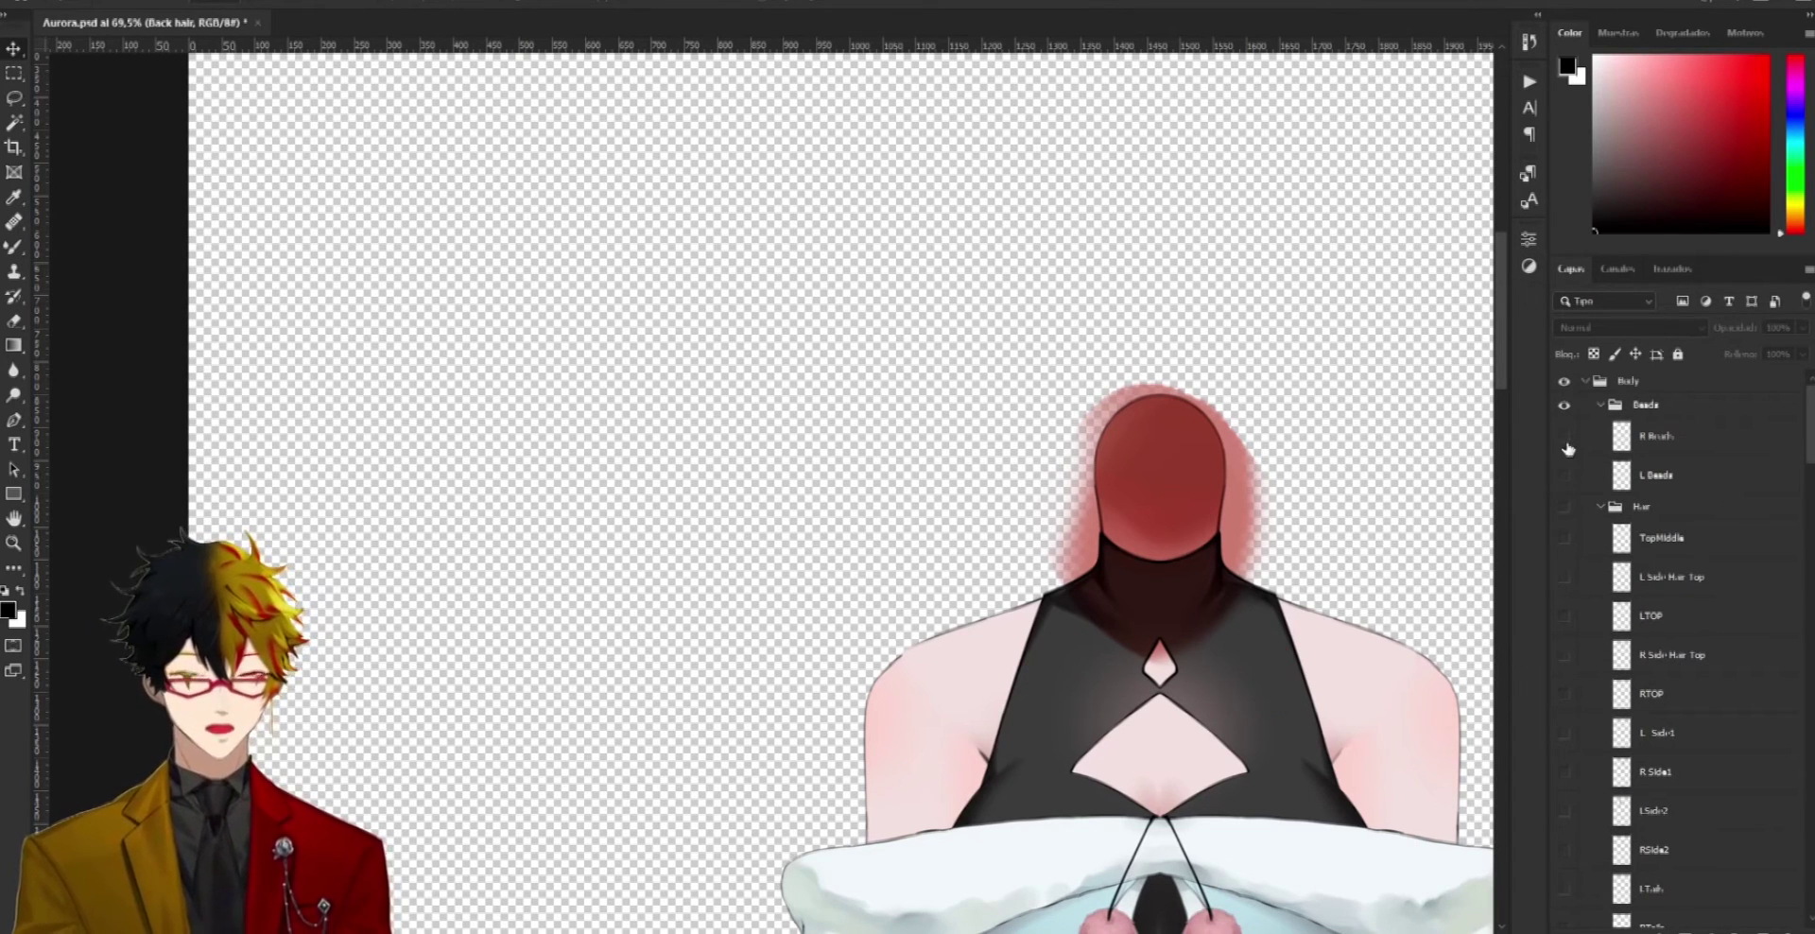
Select the Neck Shadow layer around the neck and hide it
scroll(1316, 590, "down", 5)
scroll(1135, 491, "down", 3)
scroll(1712, 529, "down", 10)
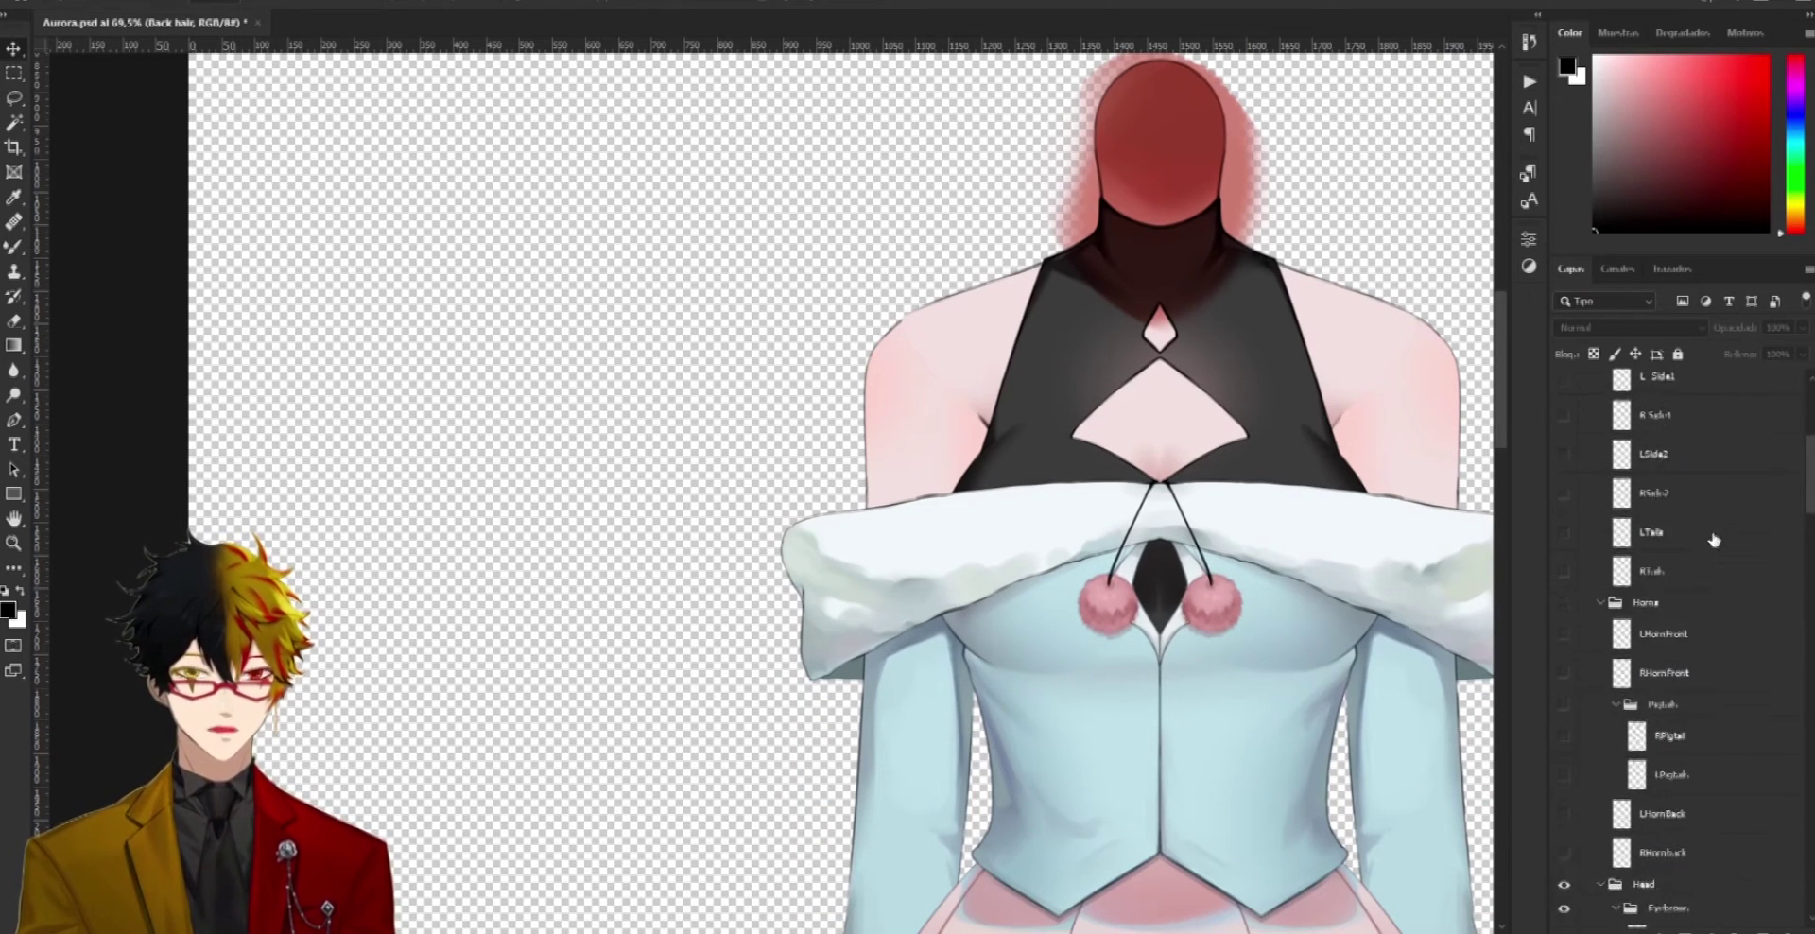
scroll(1679, 558, "down", 12)
scroll(1679, 558, "down", 12)
scroll(1674, 554, "down", 2)
scroll(1674, 547, "up", 4)
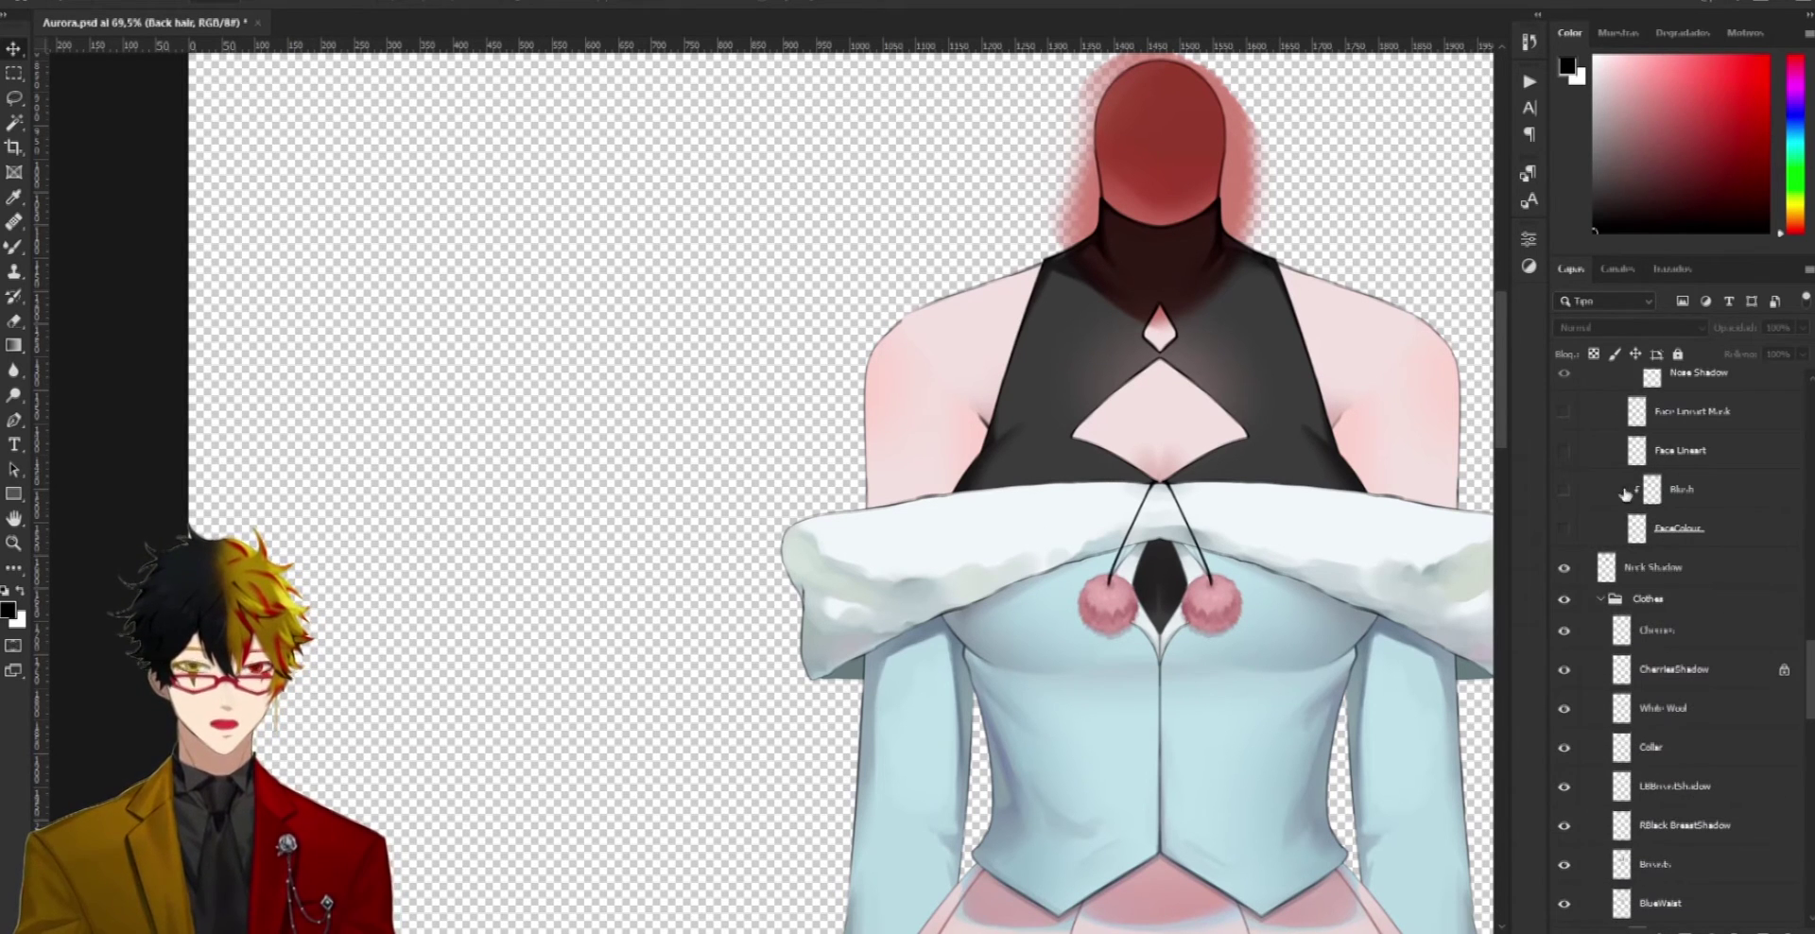
scroll(1216, 162, "up", 5)
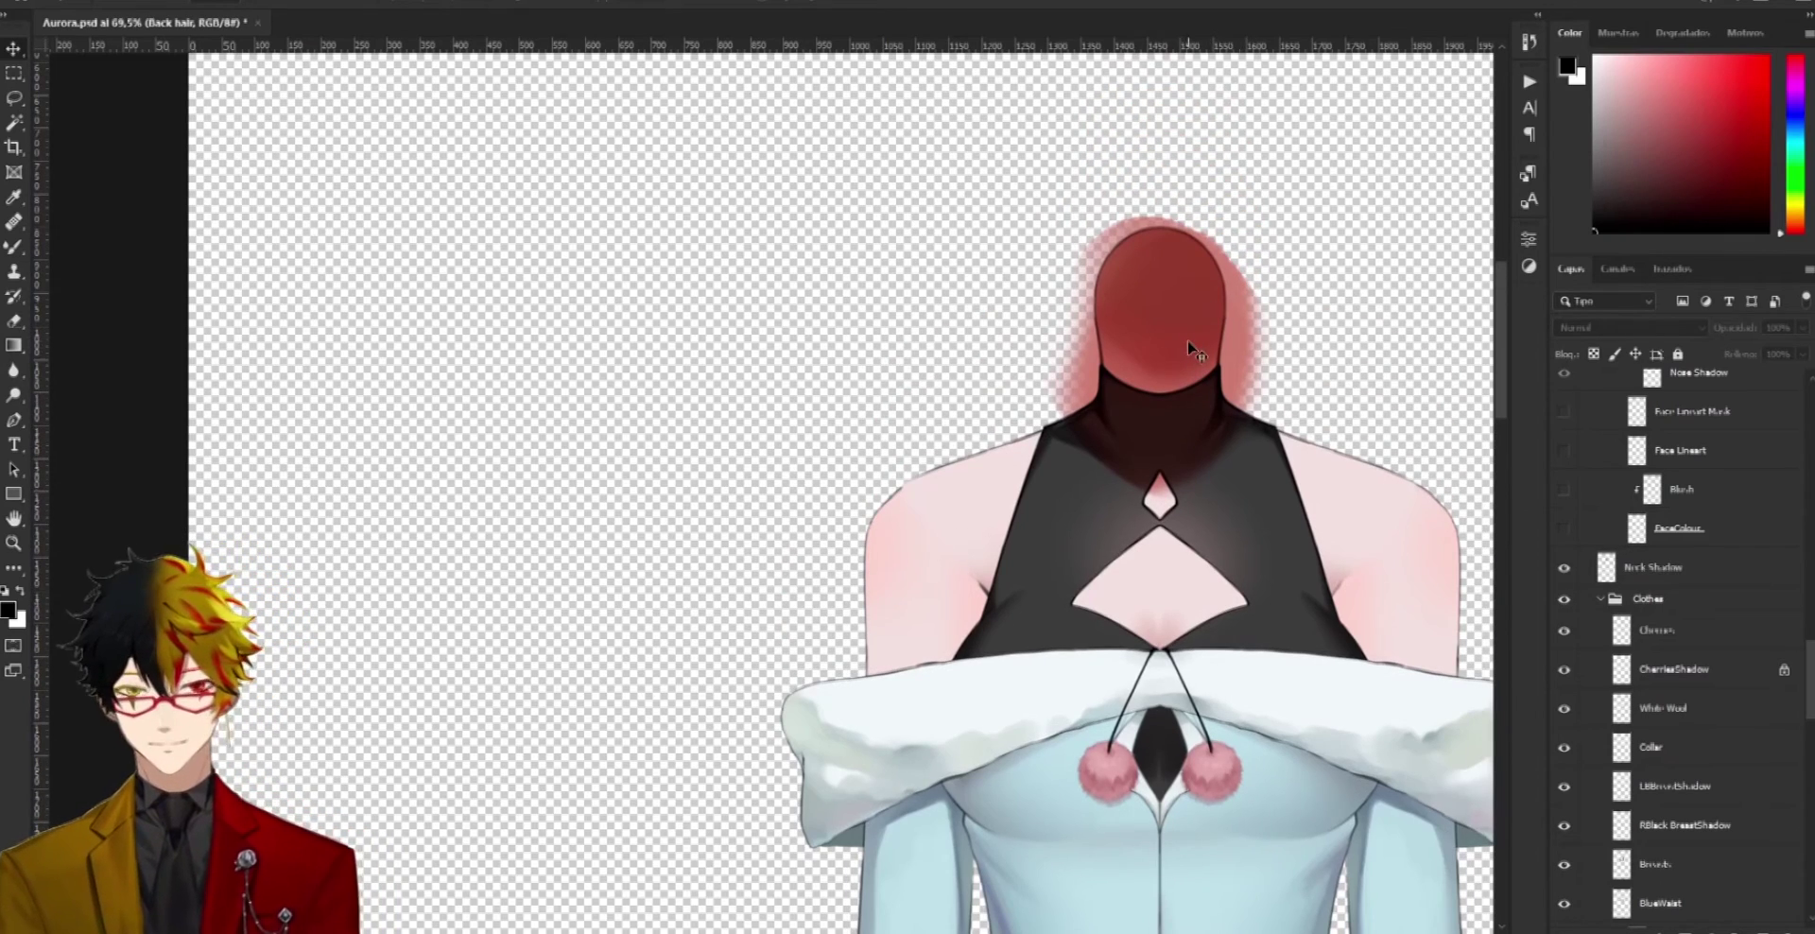
scroll(1194, 350, "up", 5)
mouse_move(1258, 397)
left_mouse_down()
mouse_move(1244, 367)
mouse_move(777, 409)
mouse_move(426, 368)
mouse_move(1007, 364)
mouse_move(1260, 430)
left_mouse_up()
scroll(1272, 405, "down", 2)
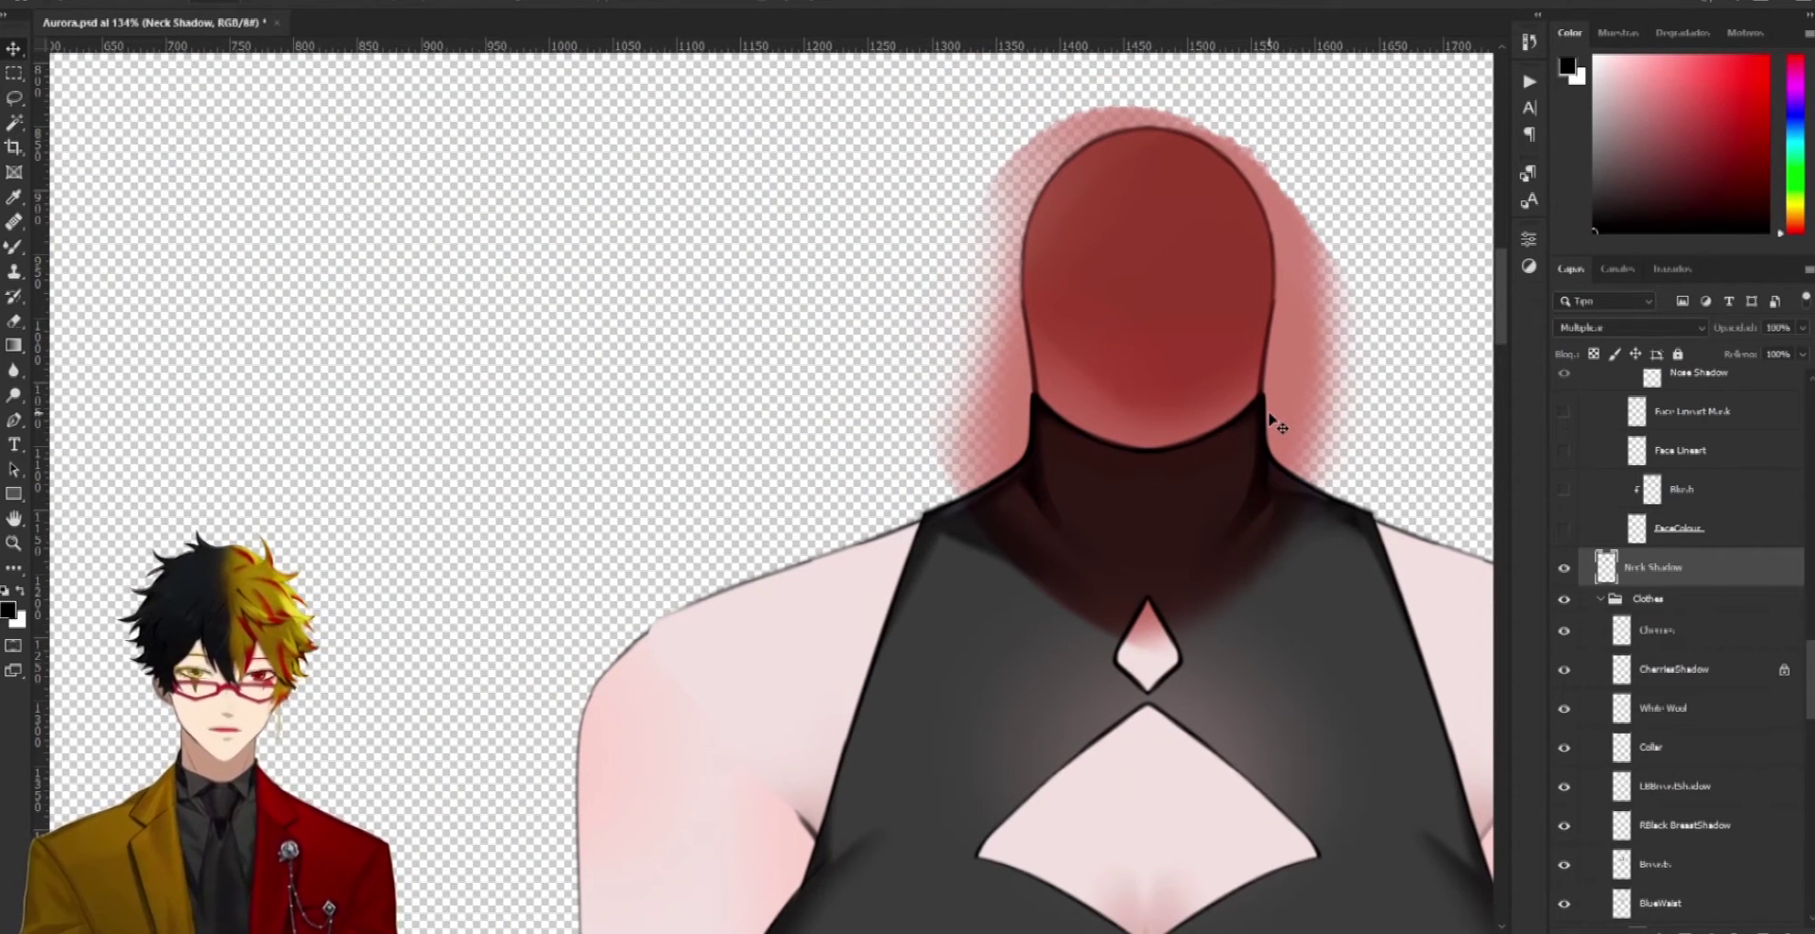
left_click(1565, 570)
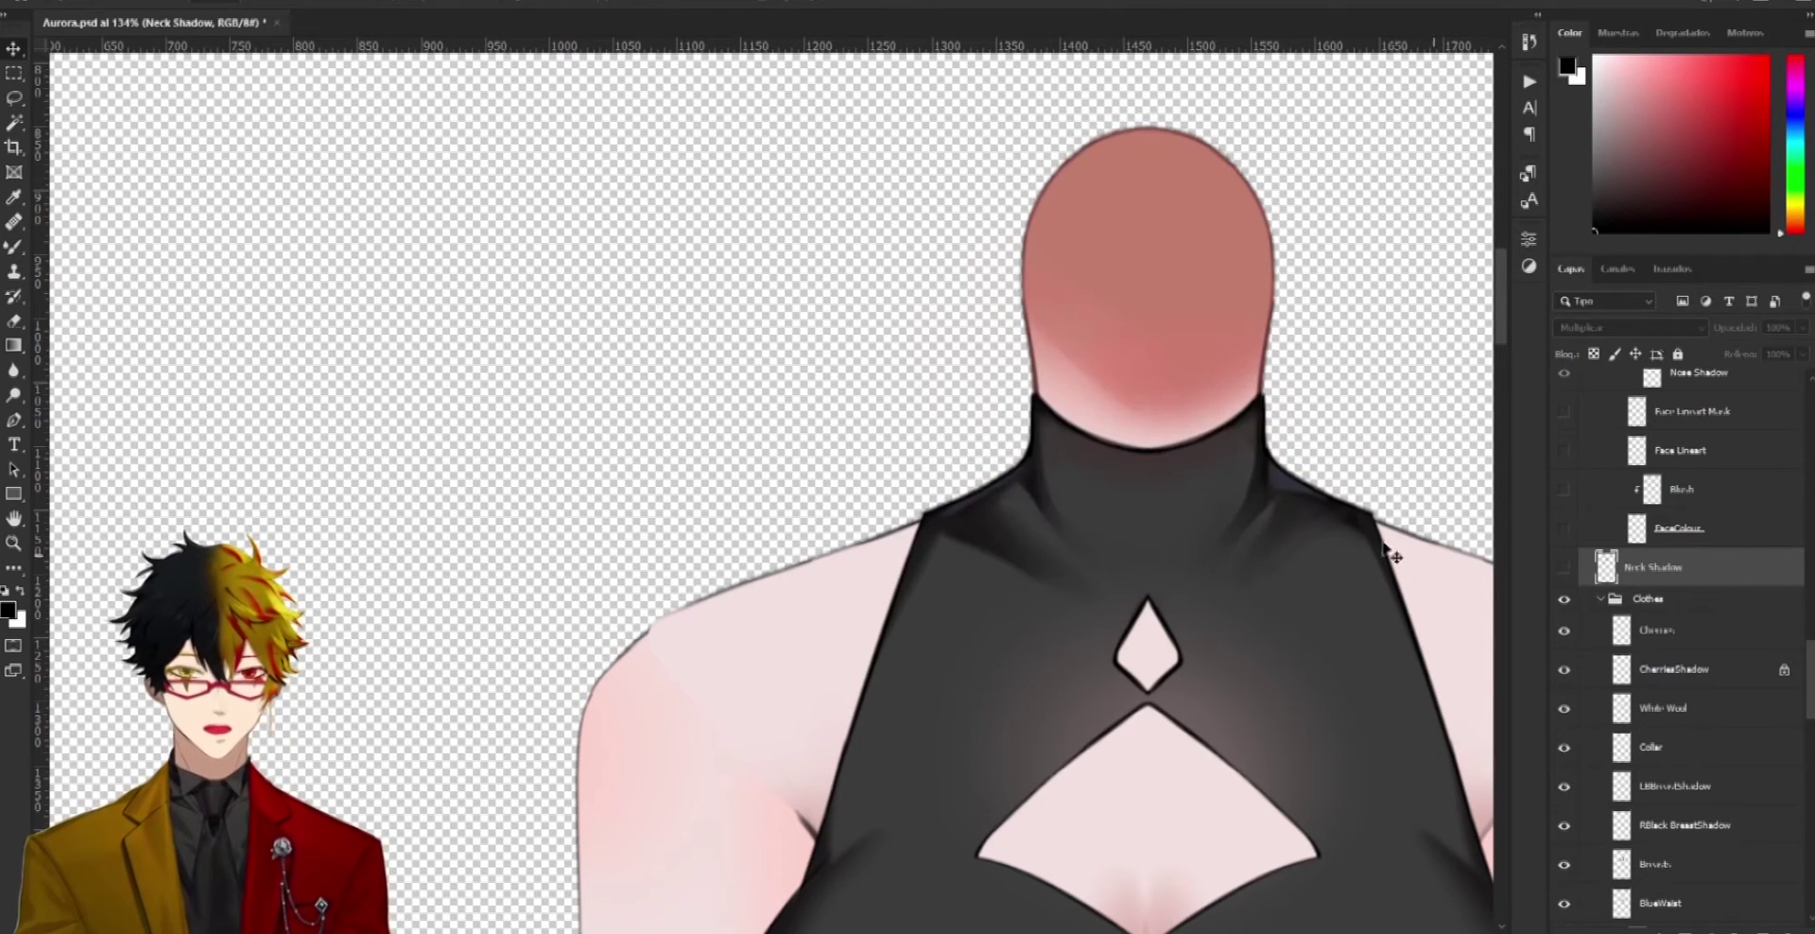
Move the Cherries and CherriesShadow layers off the chest onto the empty canvas beside the body
scroll(1390, 554, "down", 5)
scroll(1369, 619, "down", 4)
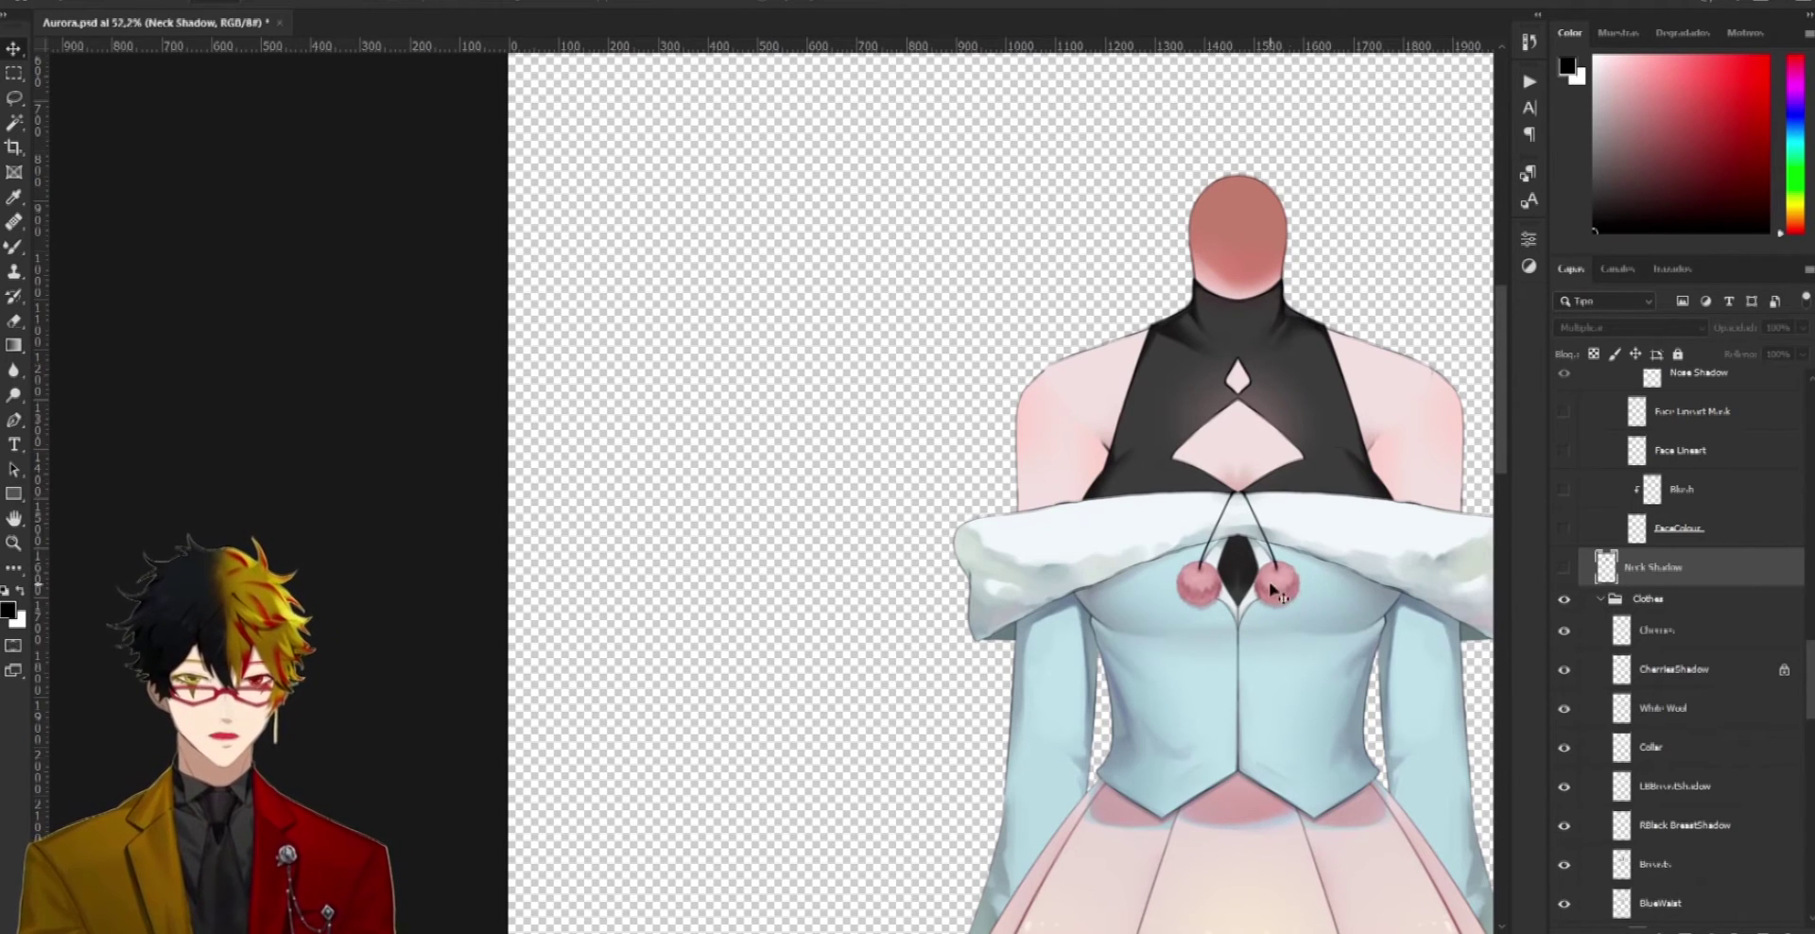
left_click(1565, 630)
left_click(1565, 631)
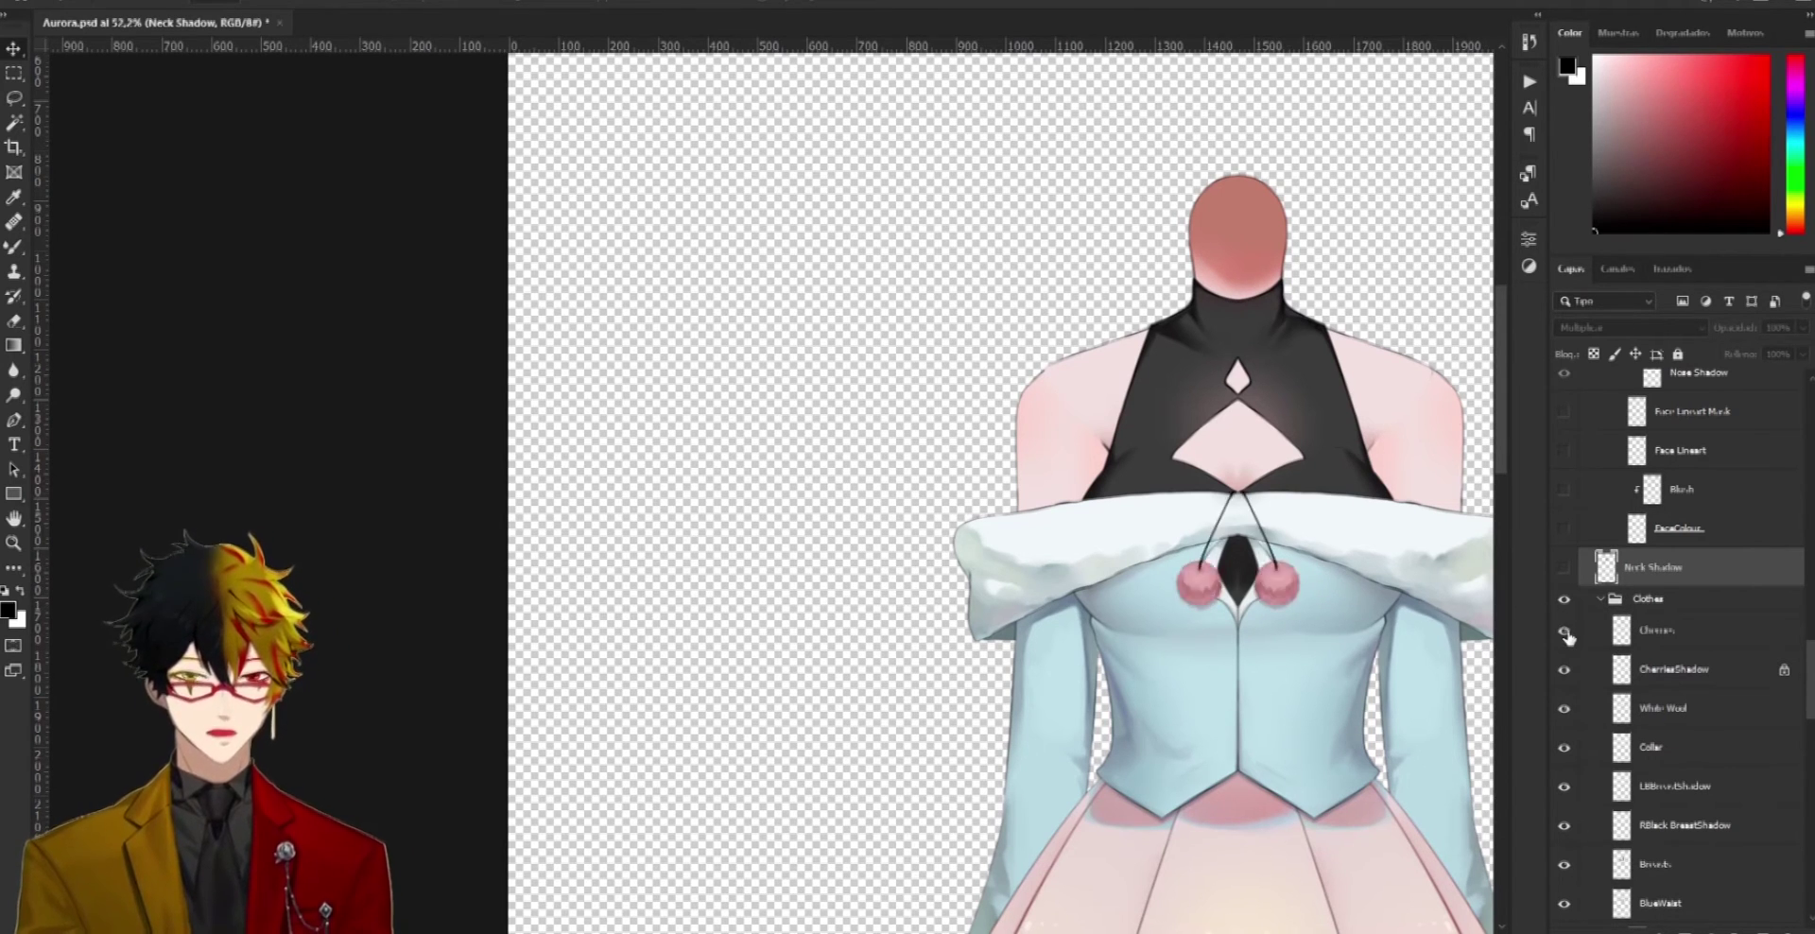
scroll(1262, 596, "up", 1)
scroll(1262, 595, "up", 1)
left_click_drag(1263, 596, 683, 438)
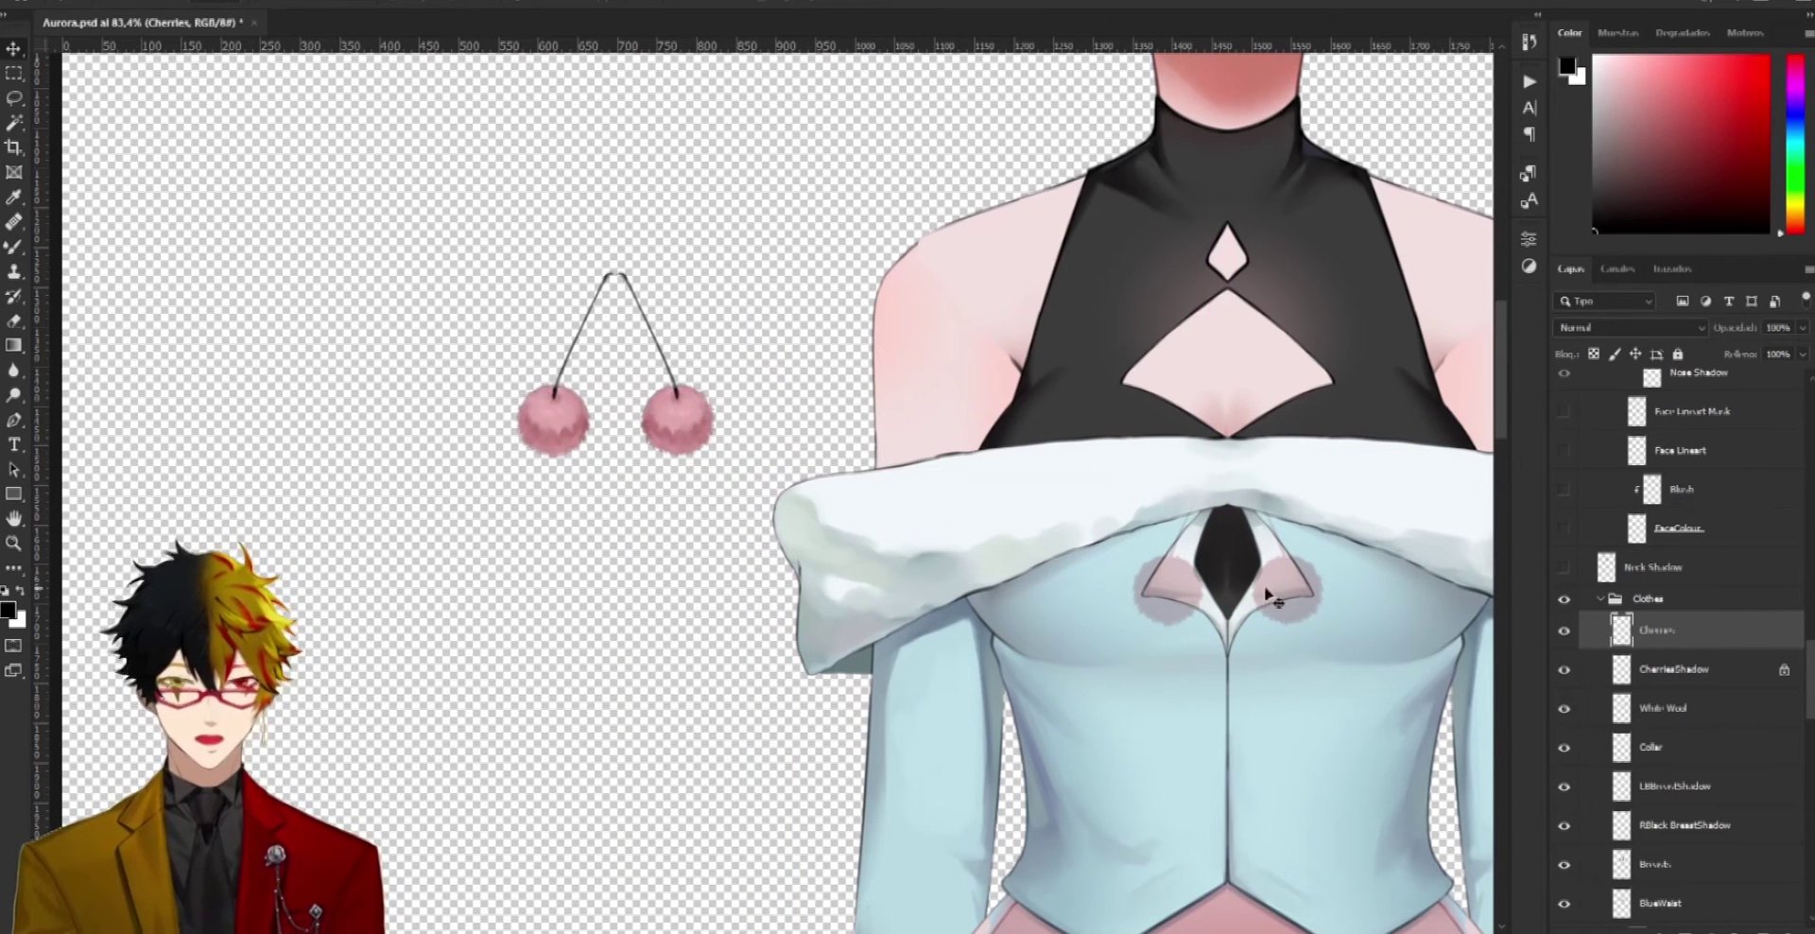
left_click_drag(1180, 614, 572, 449)
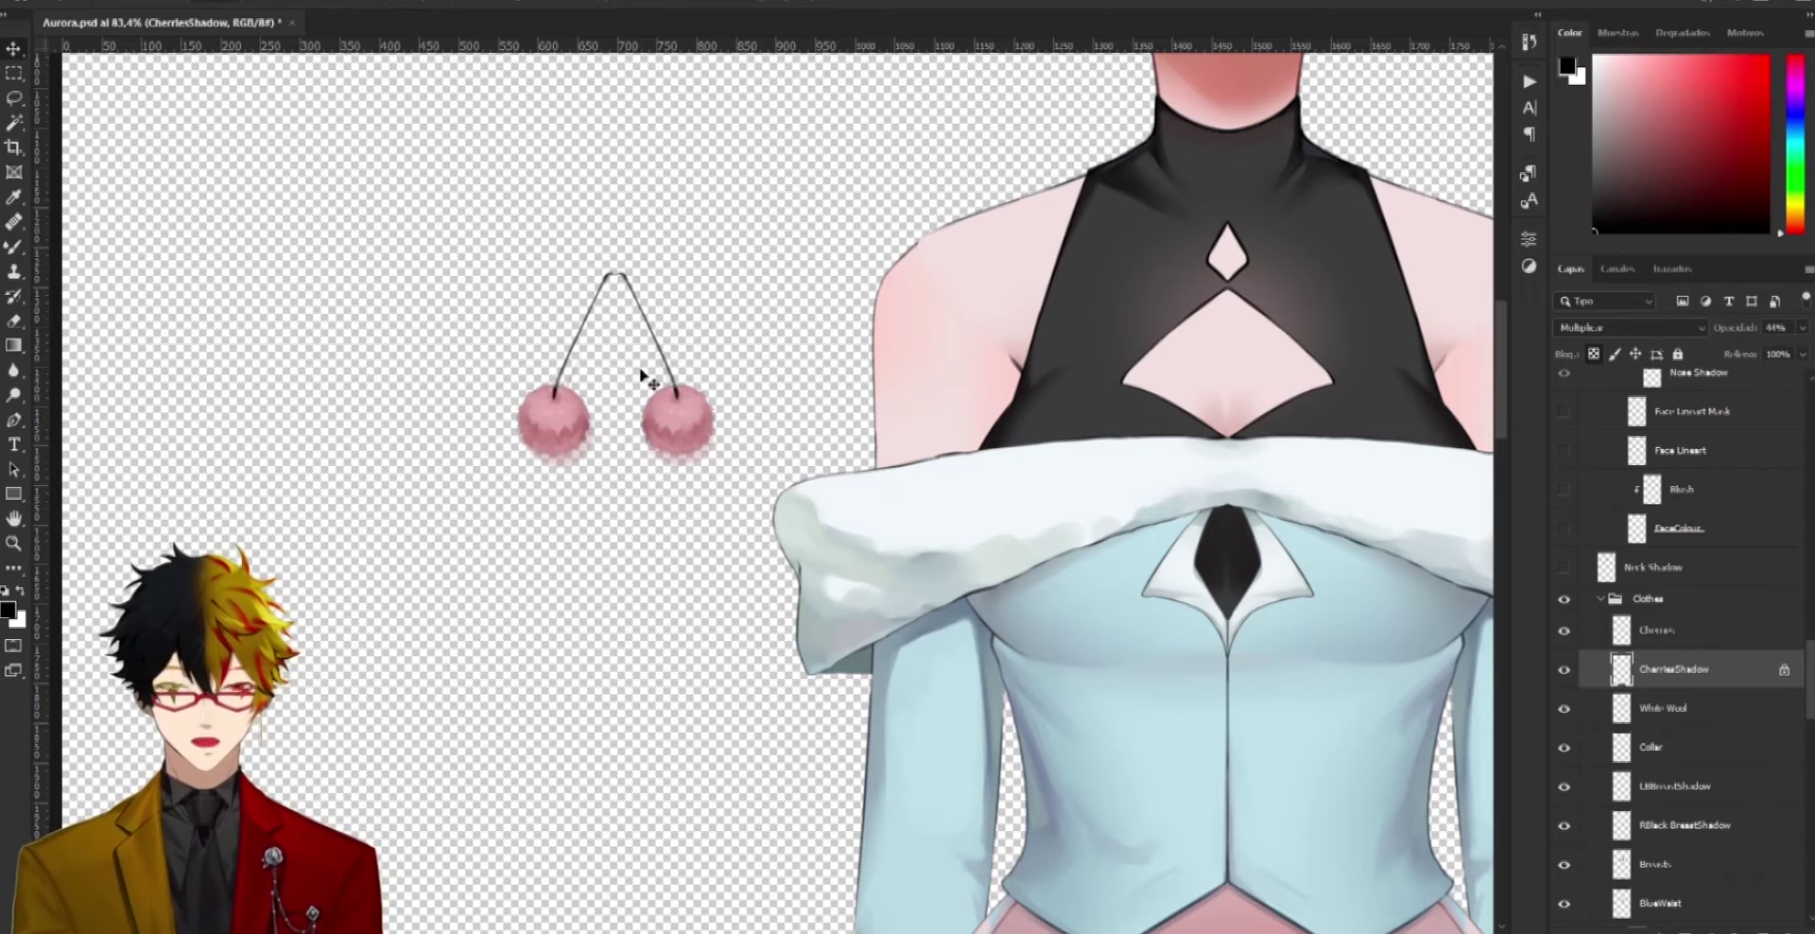
Shift the cherries and their shadow farther away from the body, and hide the Cherries and CherriesShadow layers
left_click(680, 432)
left_click_drag(680, 432, 595, 428)
left_click_drag(680, 470, 605, 444)
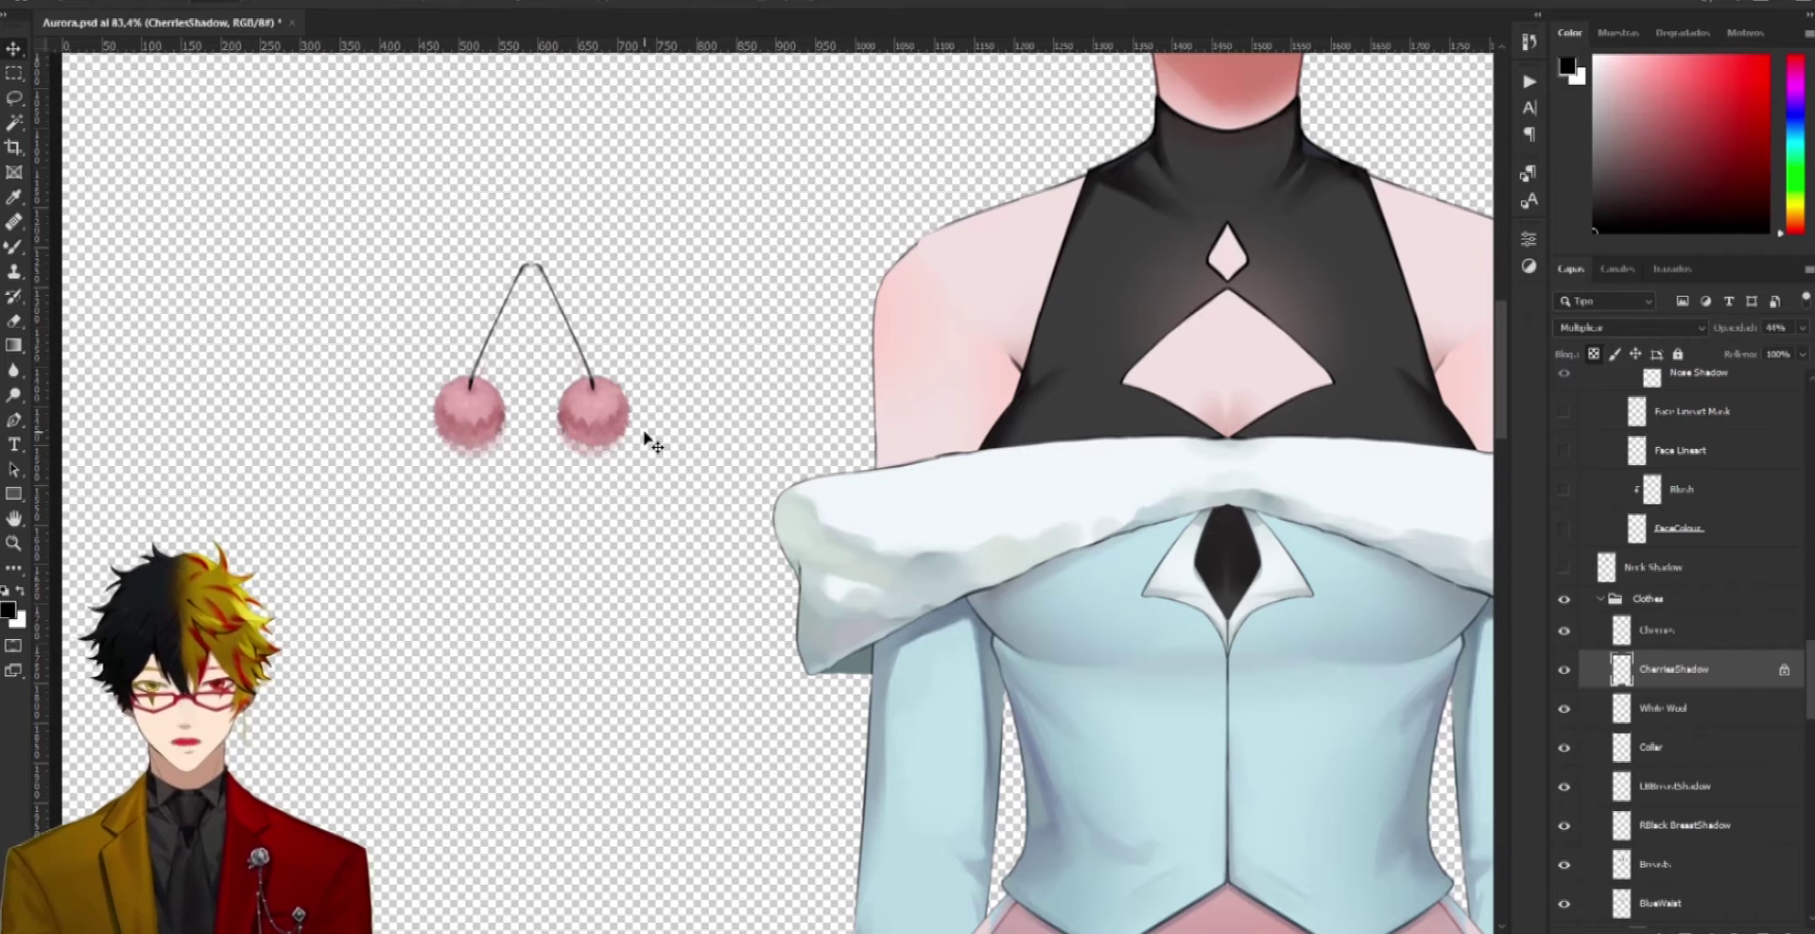
left_click(1564, 630)
left_click(1565, 670)
scroll(1239, 598, "down", 2)
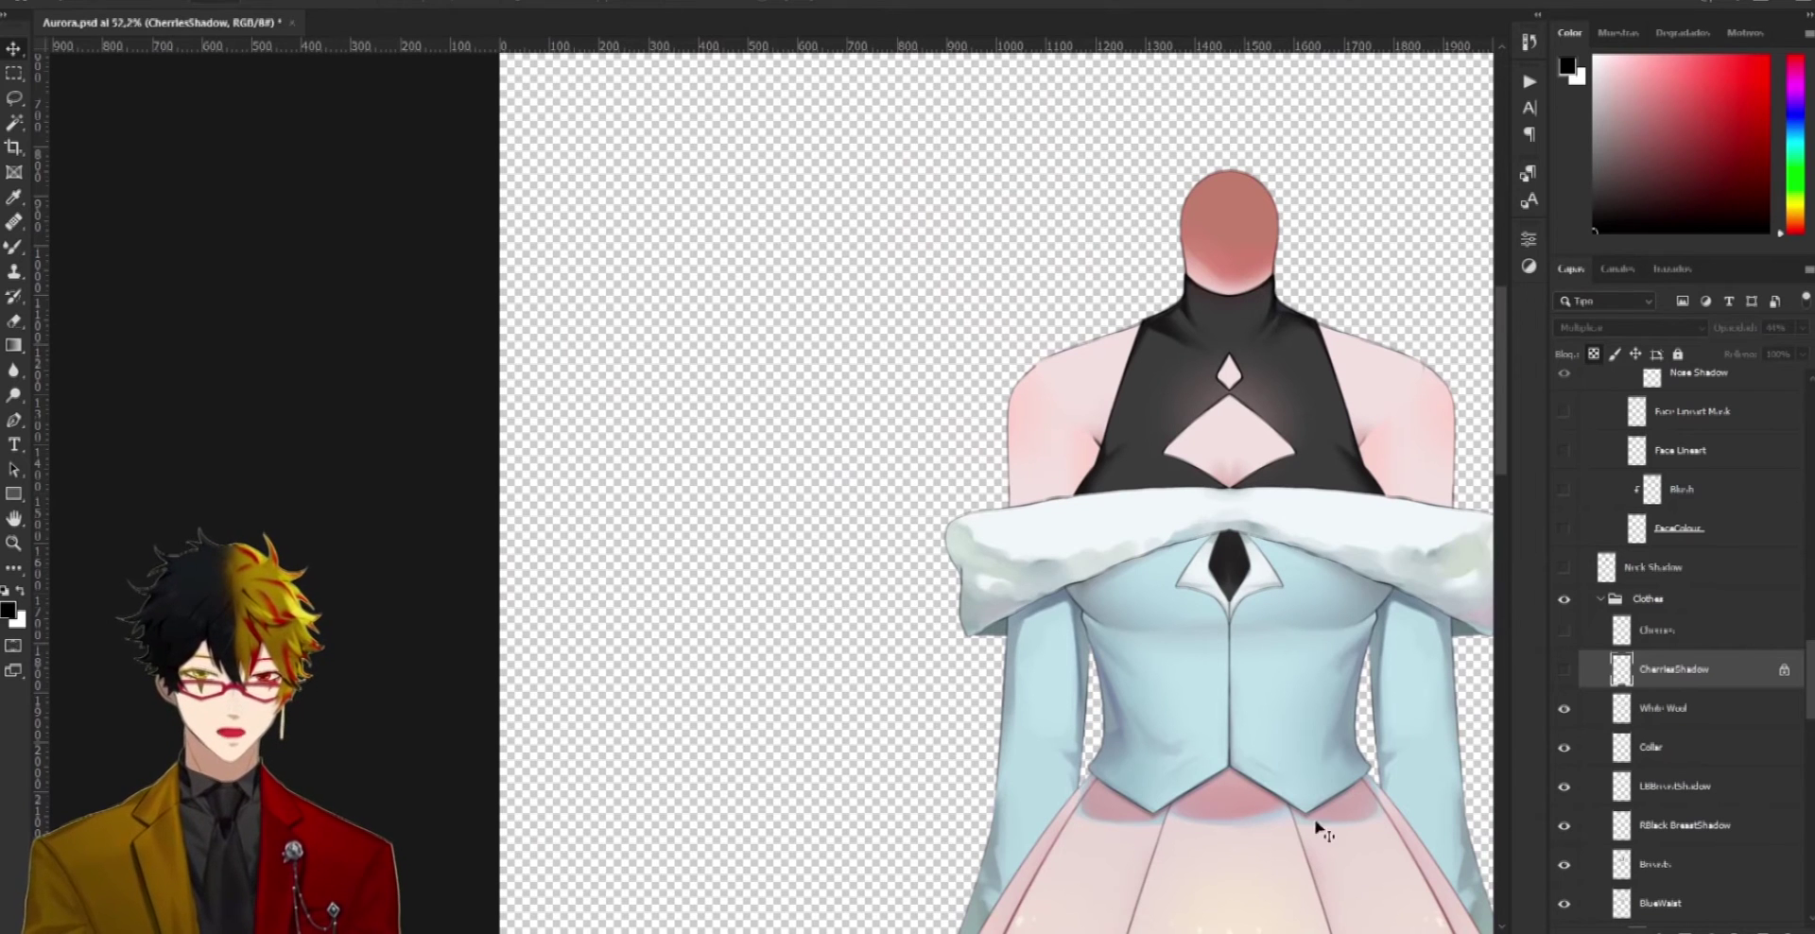
Move the White Wool and WhiteWoolBack layers from the shoulders to the empty canvas beside the neck
left_click(1565, 708)
scroll(1443, 616, "up", 2)
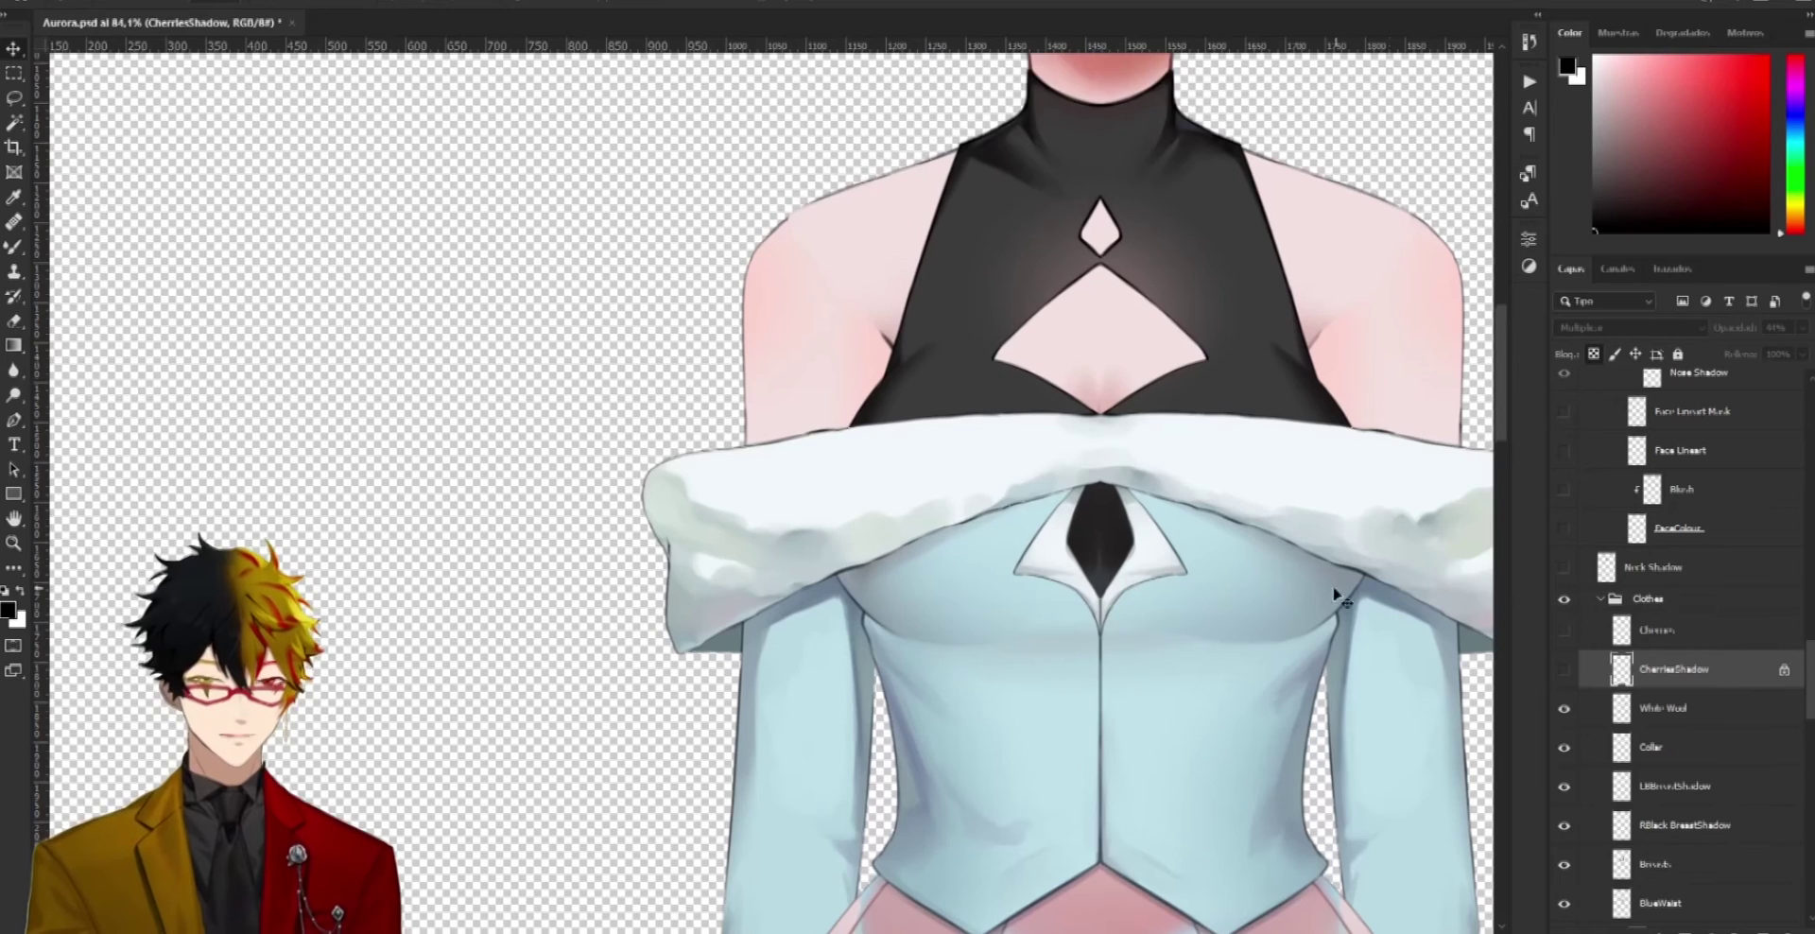
scroll(1333, 594, "down", 2)
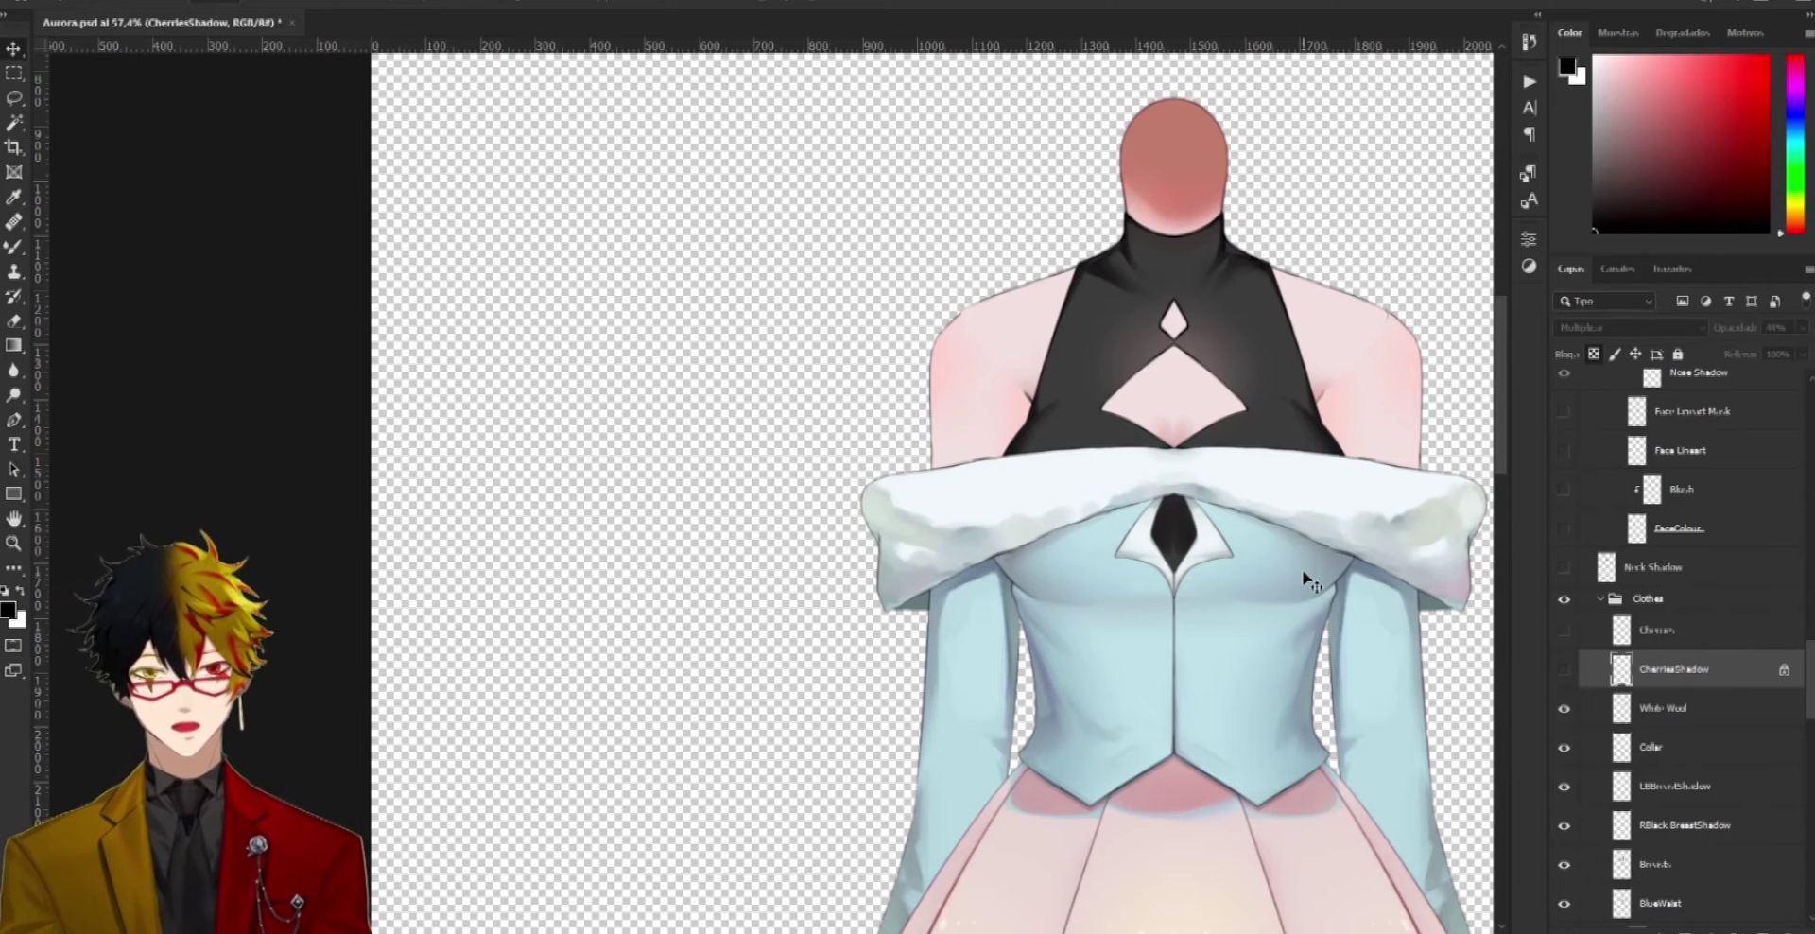
scroll(1301, 569, "down", 3)
scroll(1155, 721, "up", 3)
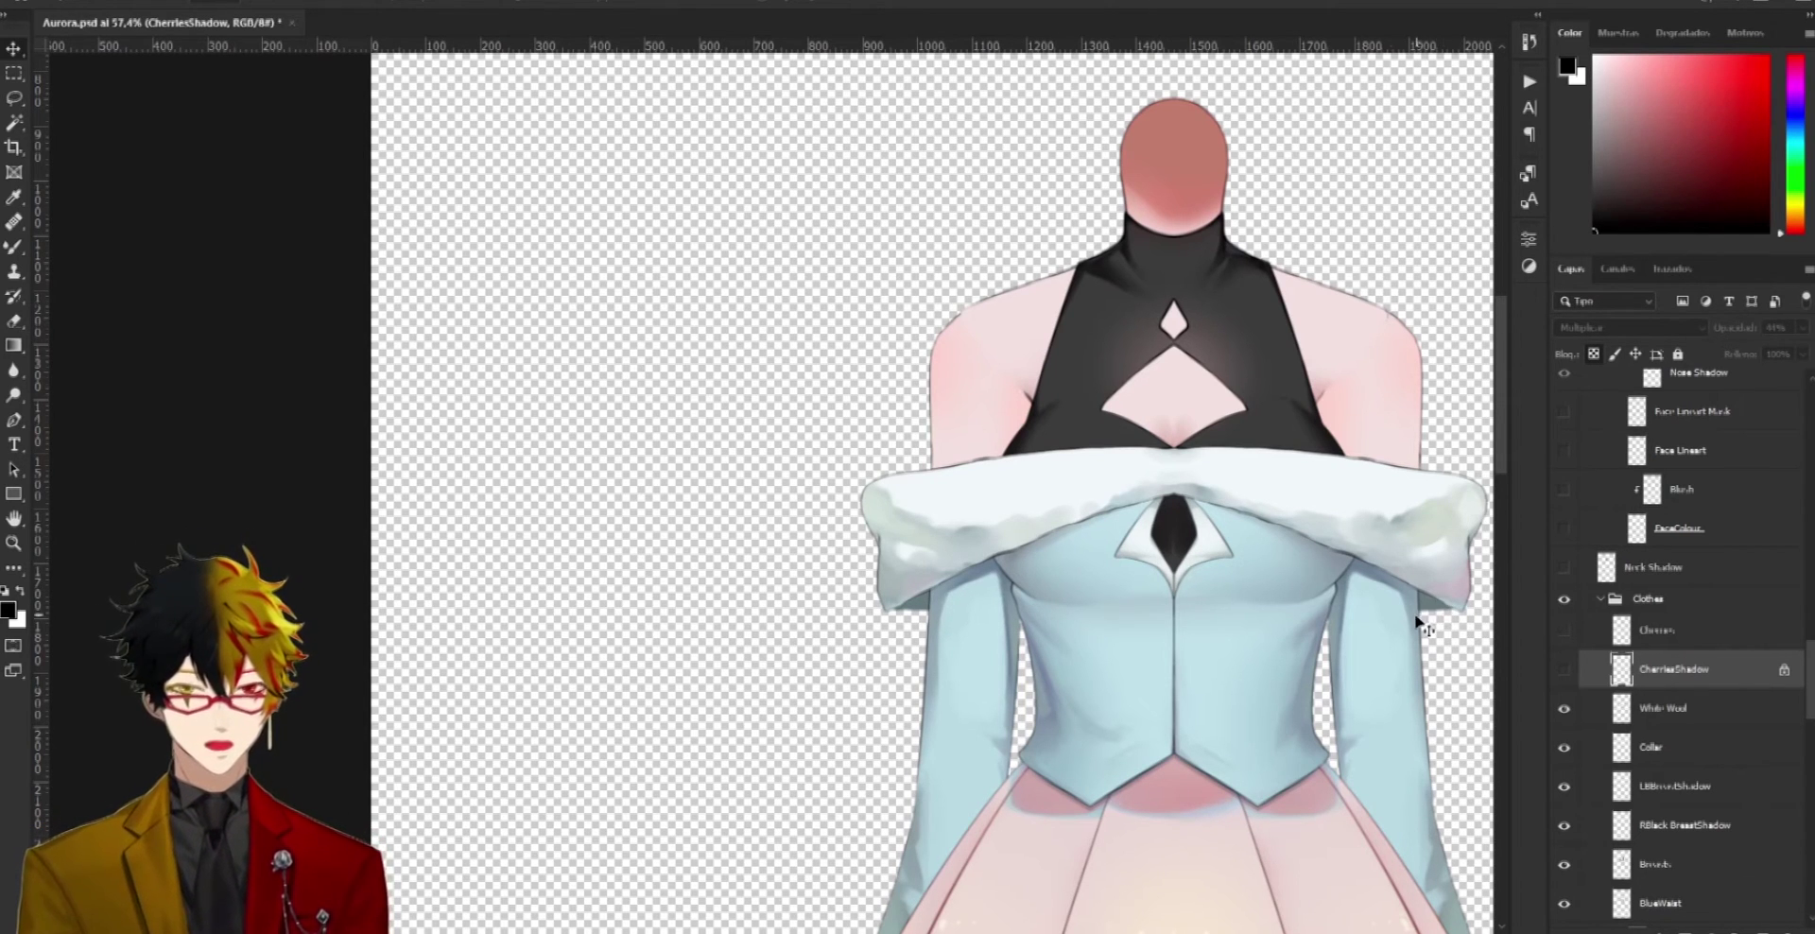
left_click_drag(1390, 526, 791, 176)
left_click(1454, 588)
left_click_drag(1453, 588, 1053, 276)
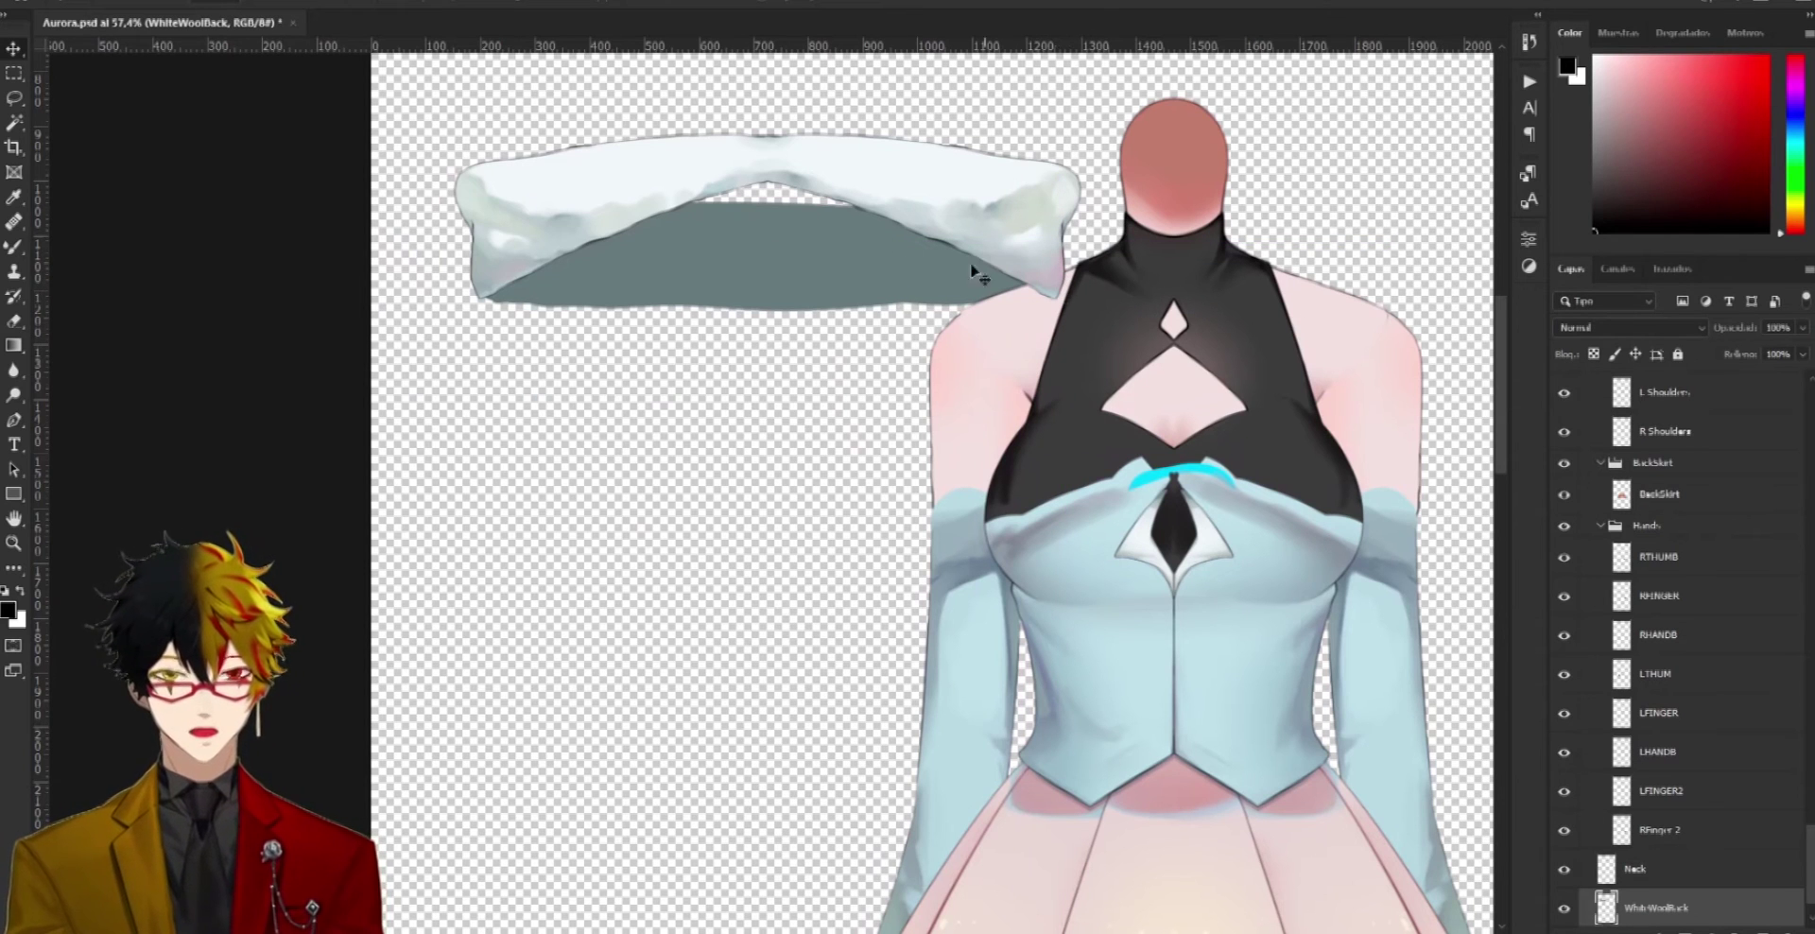
Shift the front and back wool pieces to show they are separate, hide WhiteWoolBack, and select the White Wool layer
left_click_drag(860, 203, 855, 166)
left_click_drag(860, 275, 895, 207)
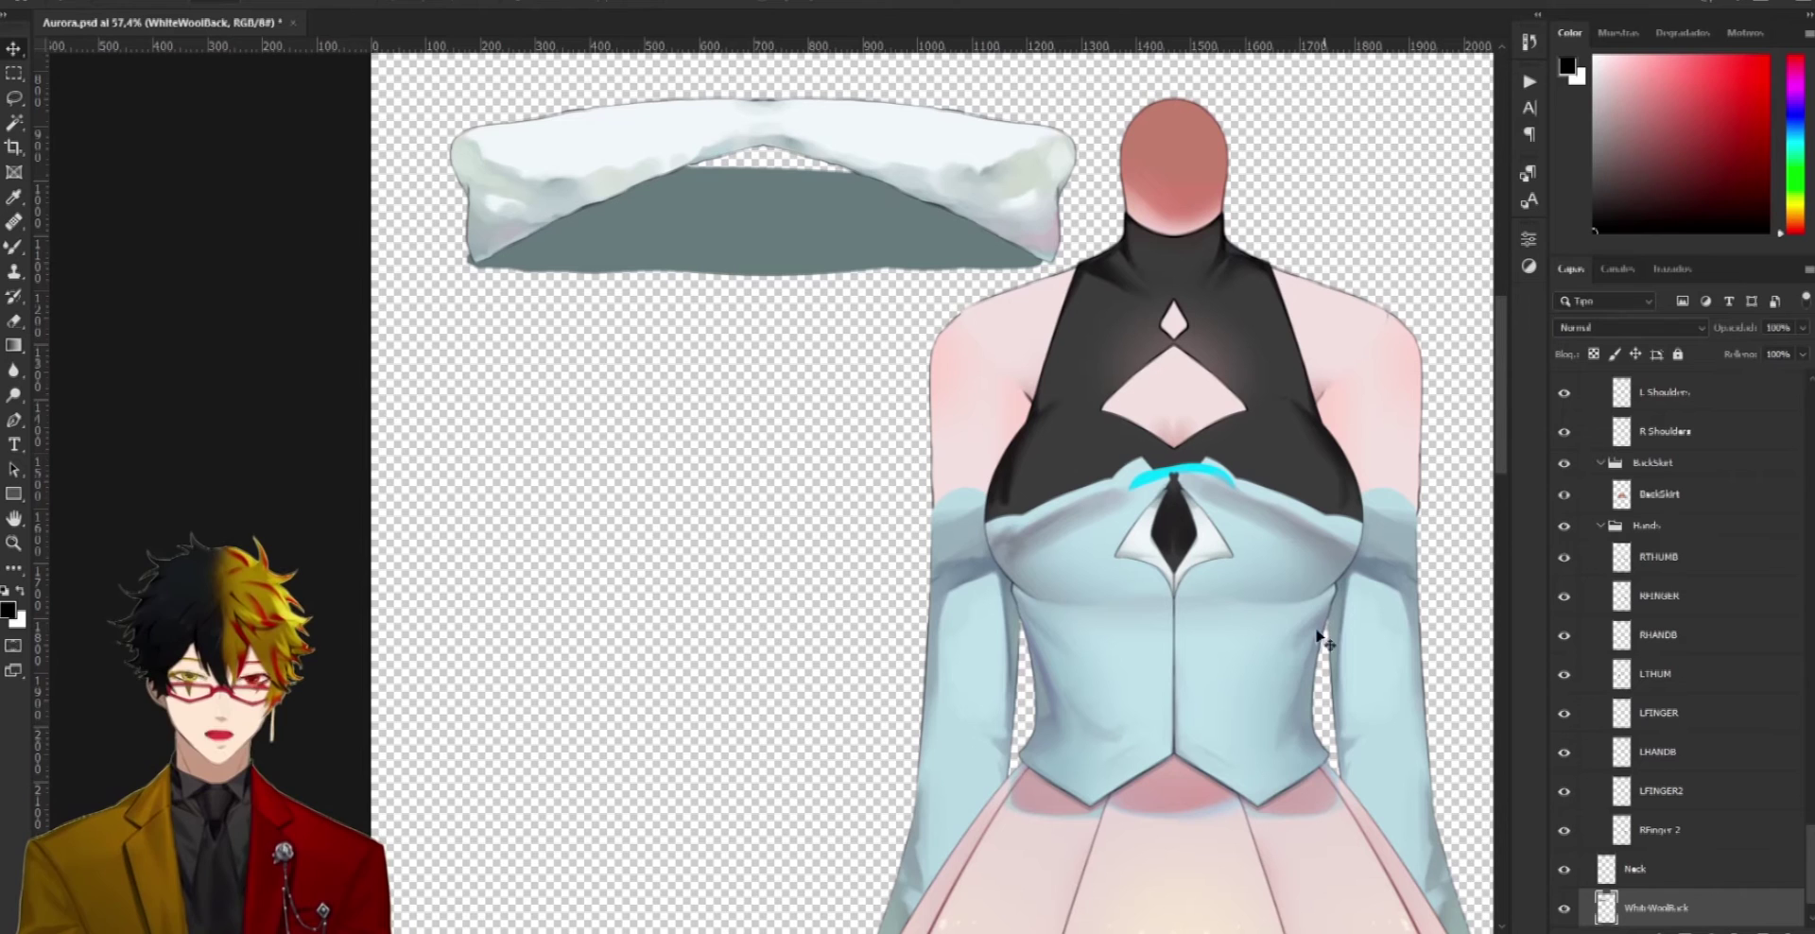
left_click_drag(906, 168, 942, 257)
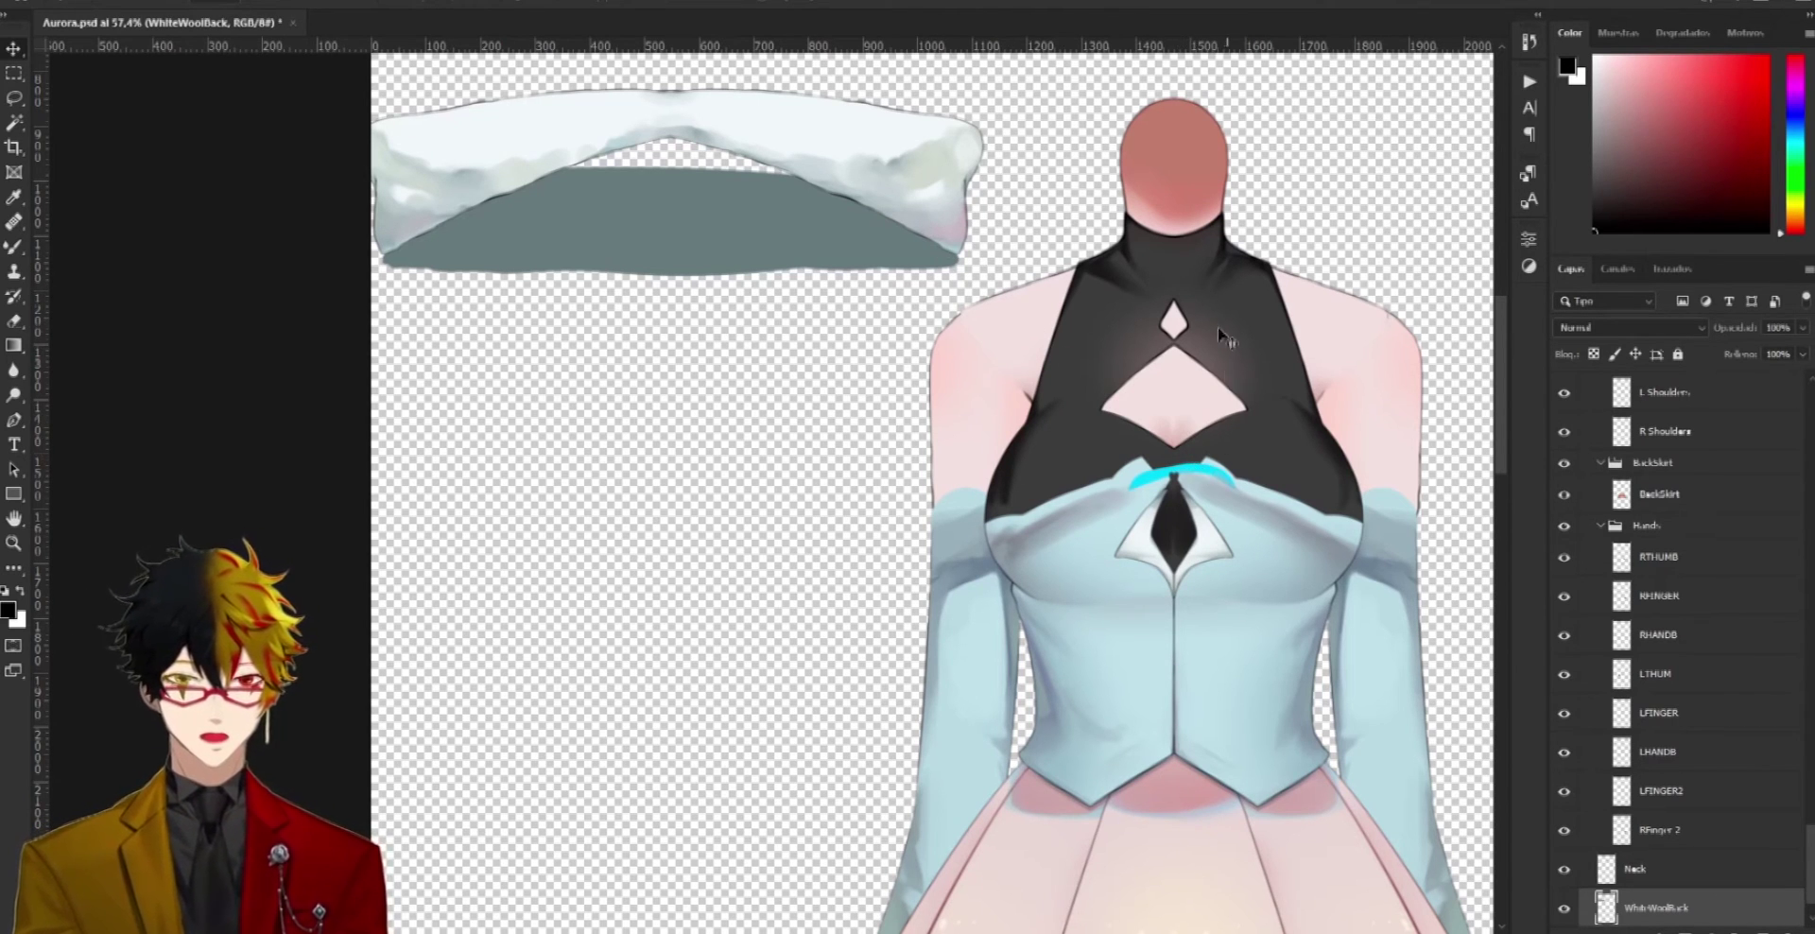
left_click_drag(885, 189, 893, 208)
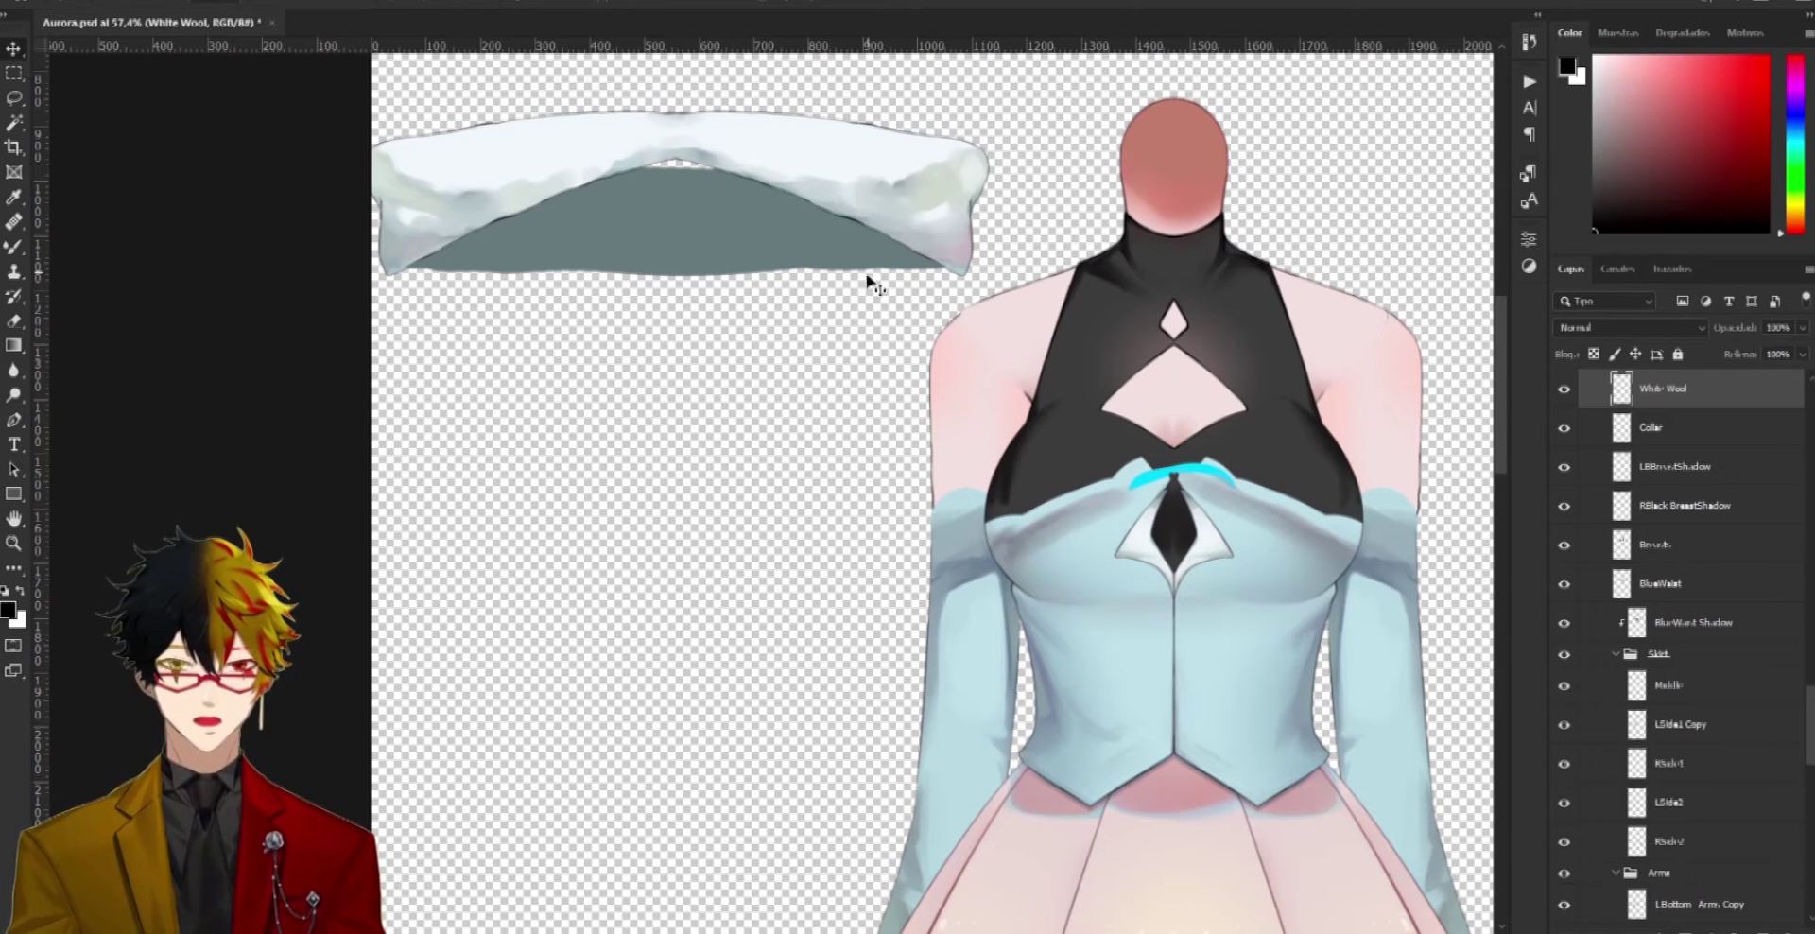
mouse_move(752, 260)
left_mouse_down()
mouse_move(773, 242)
mouse_move(785, 260)
left_mouse_up()
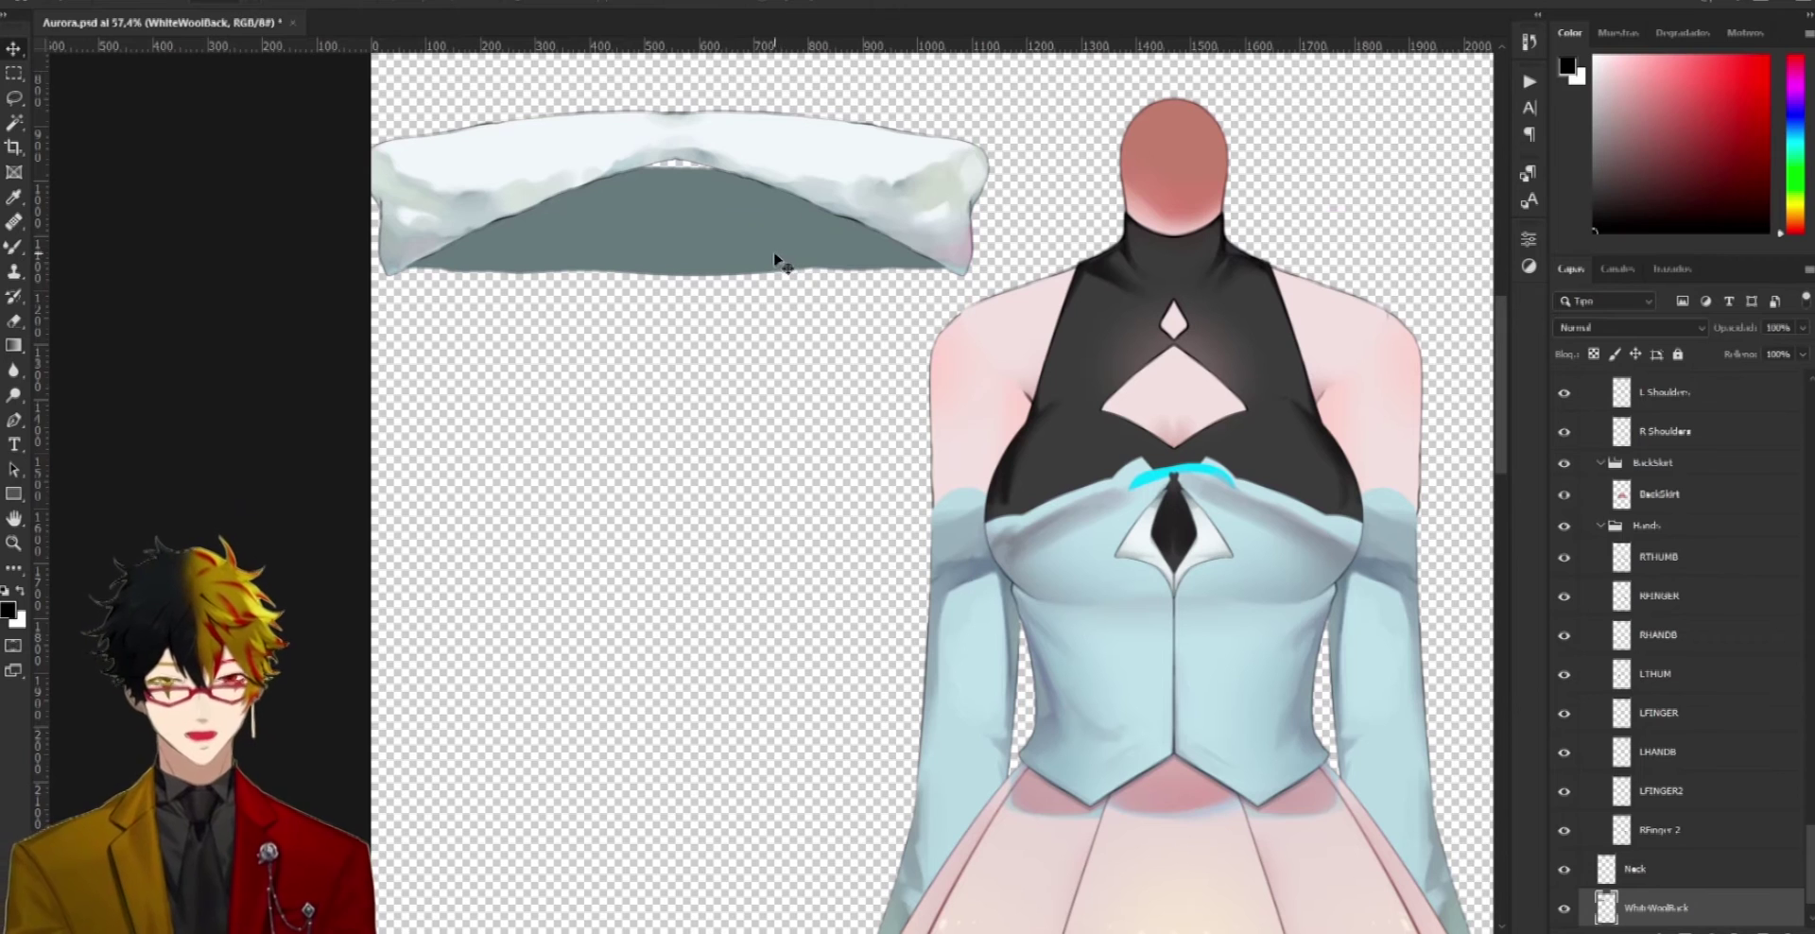
left_click(1566, 908)
left_click(875, 216)
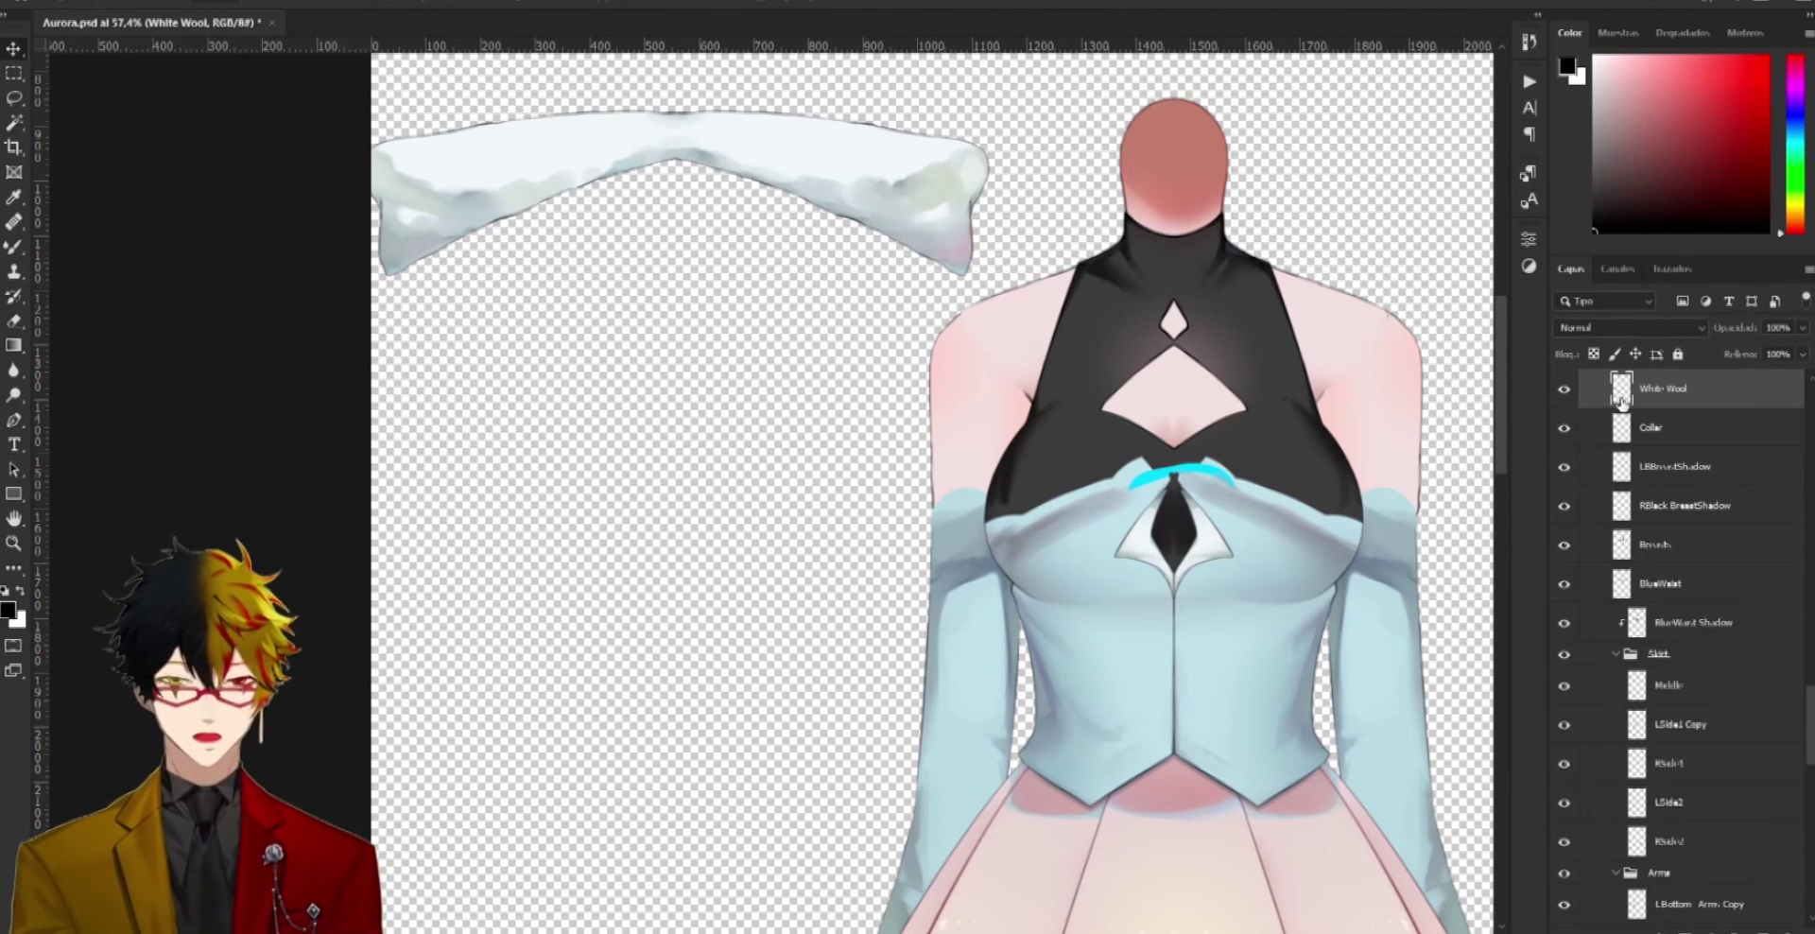
Hide the White Wool layer, then select the Breasts layer and toggle its visibility off and back on
left_click(1566, 389)
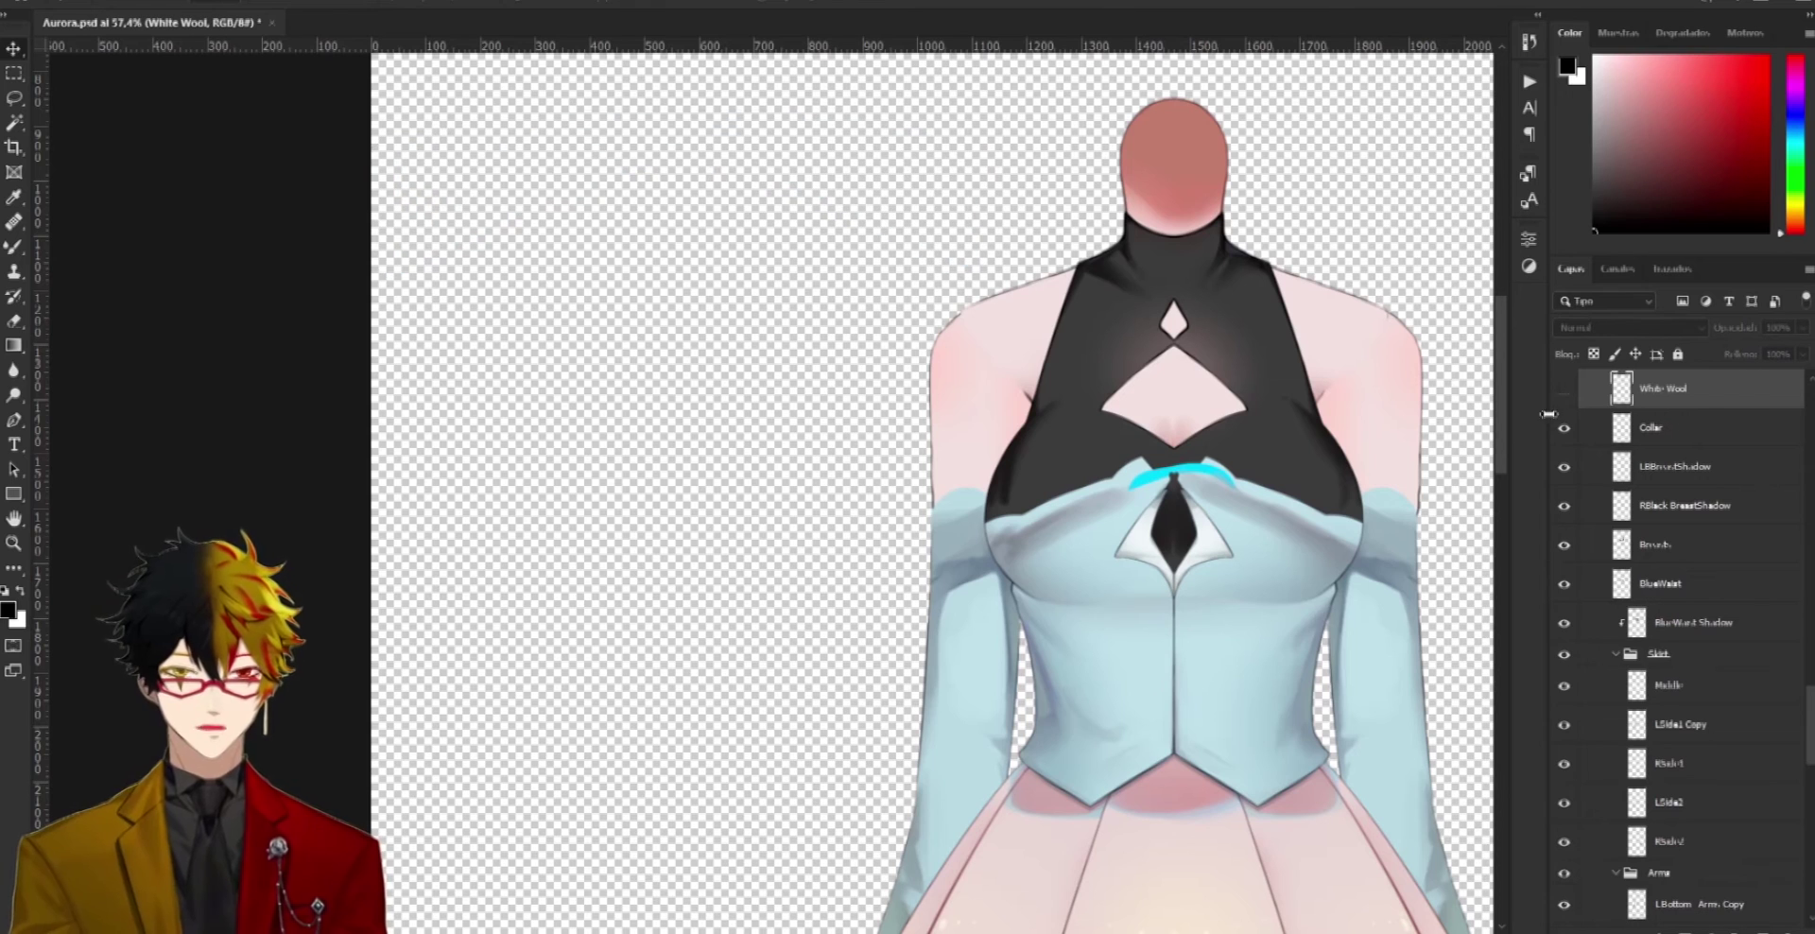
left_click(1146, 484)
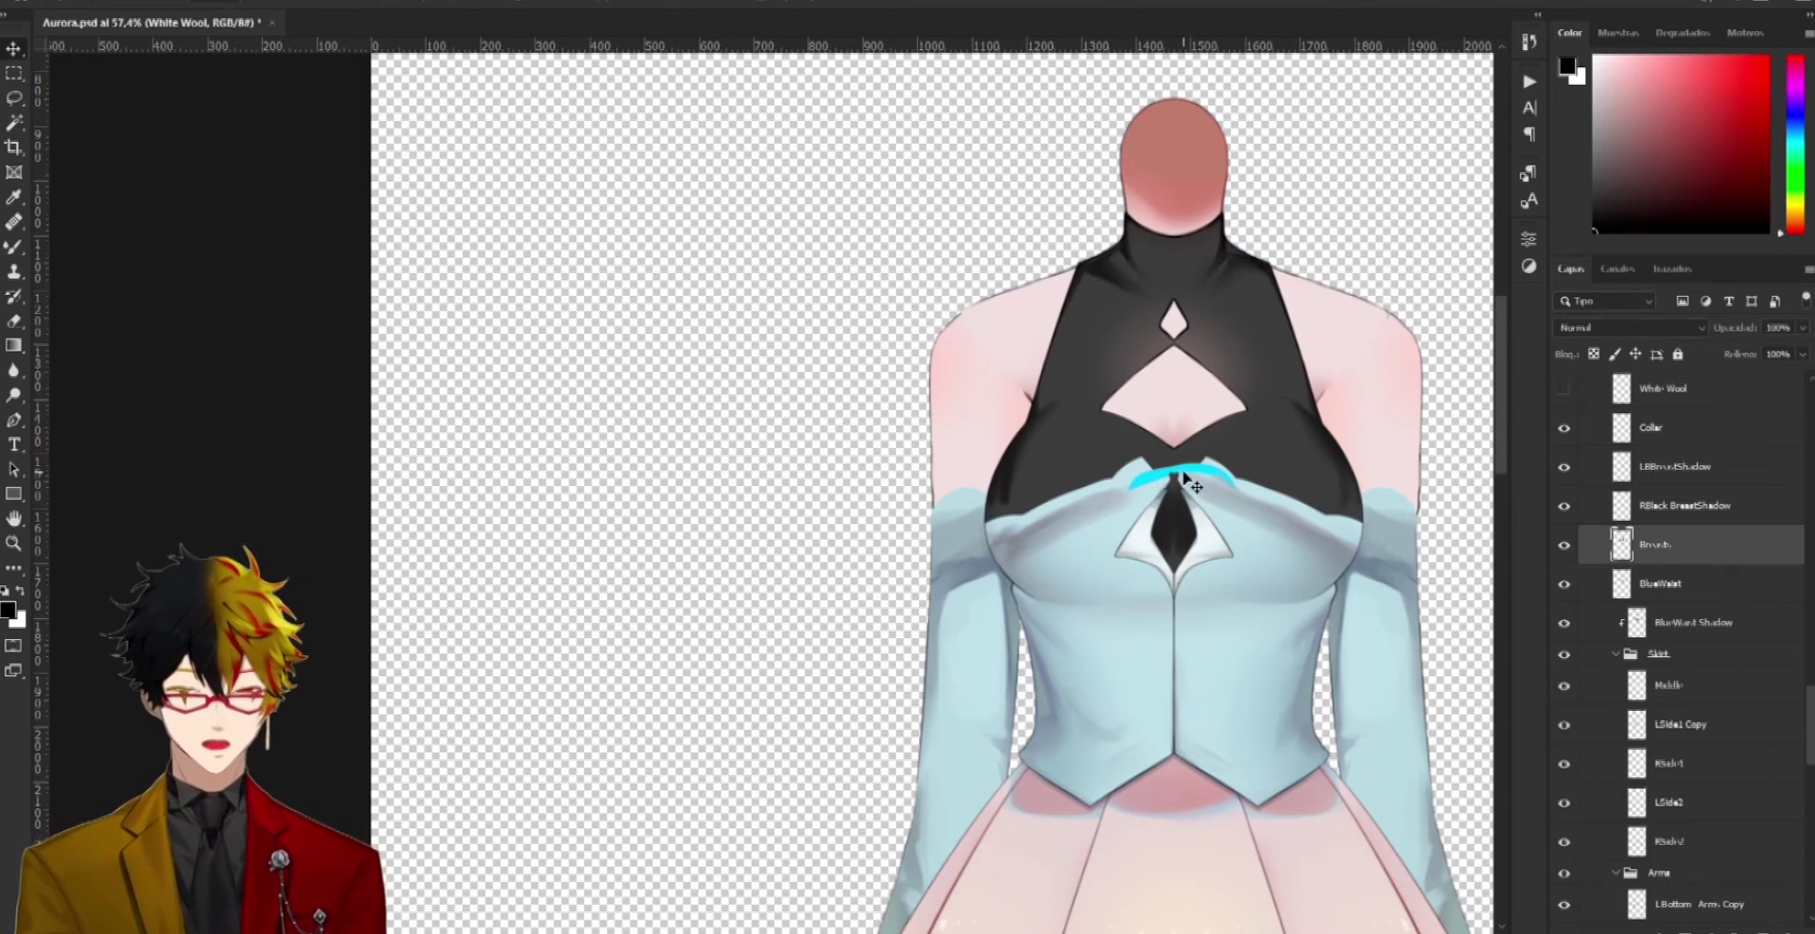
left_click(1565, 547)
left_click(1565, 546)
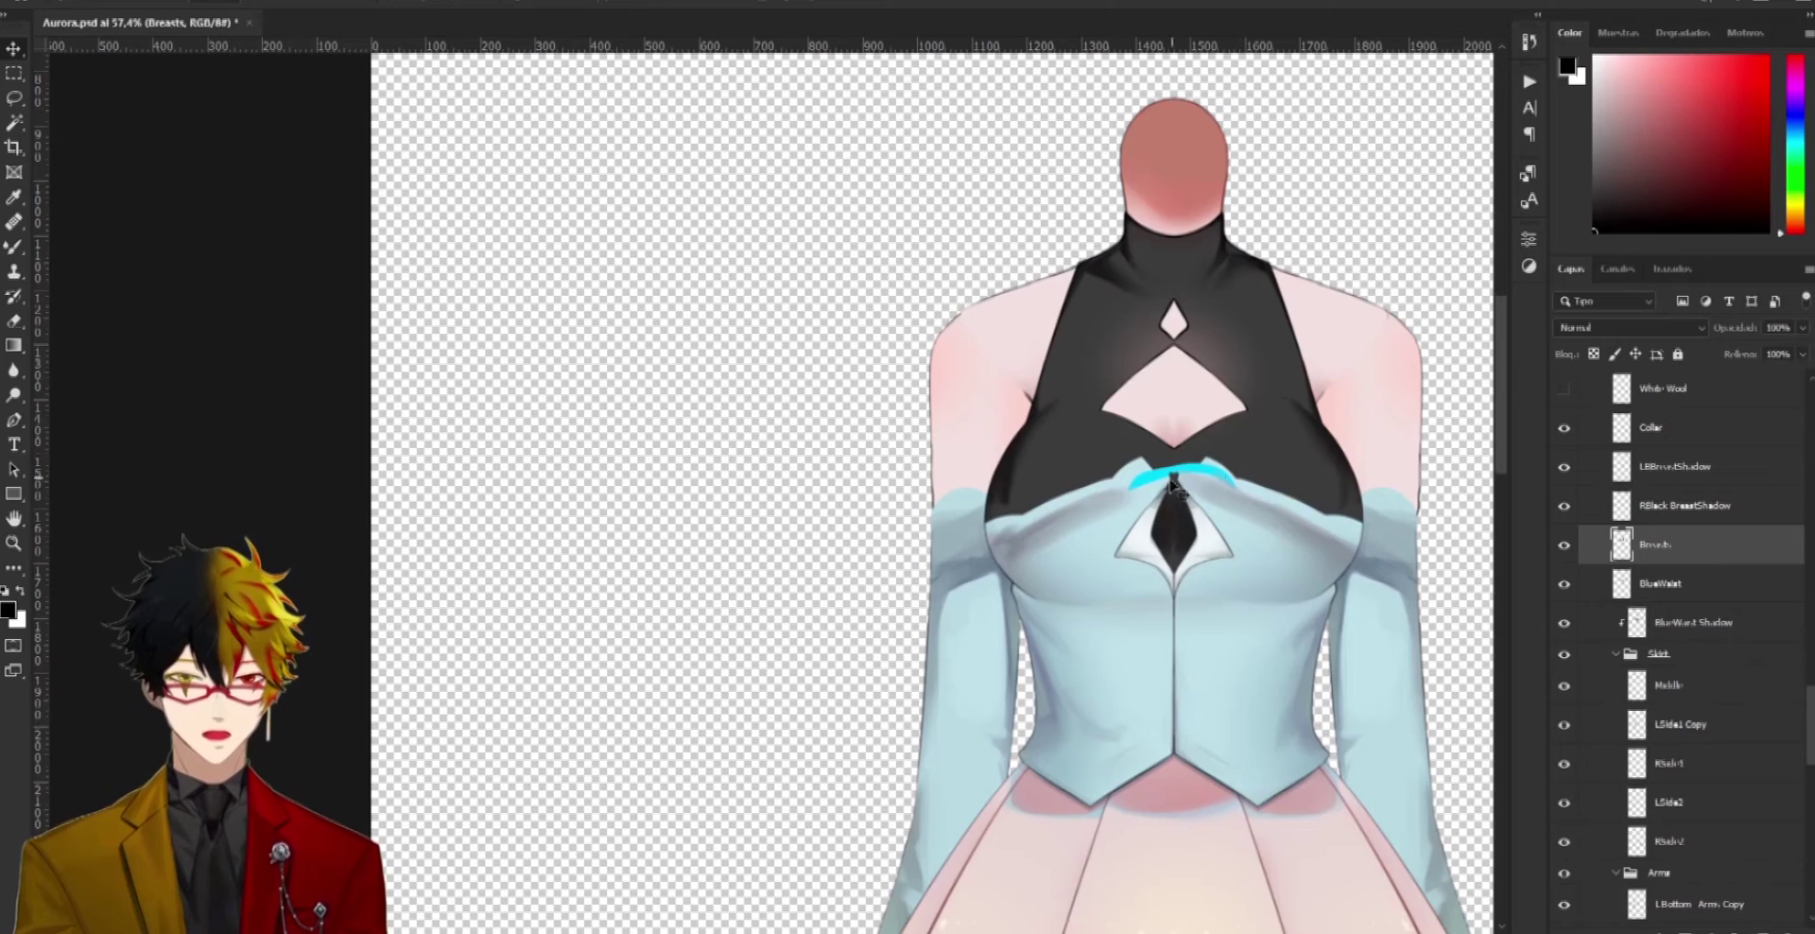
Shift the Breasts and Collar layers around the torso to show they are separate from the shadows and waist
scroll(1173, 484, "up", 2)
scroll(1250, 583, "up", 5, "alt")
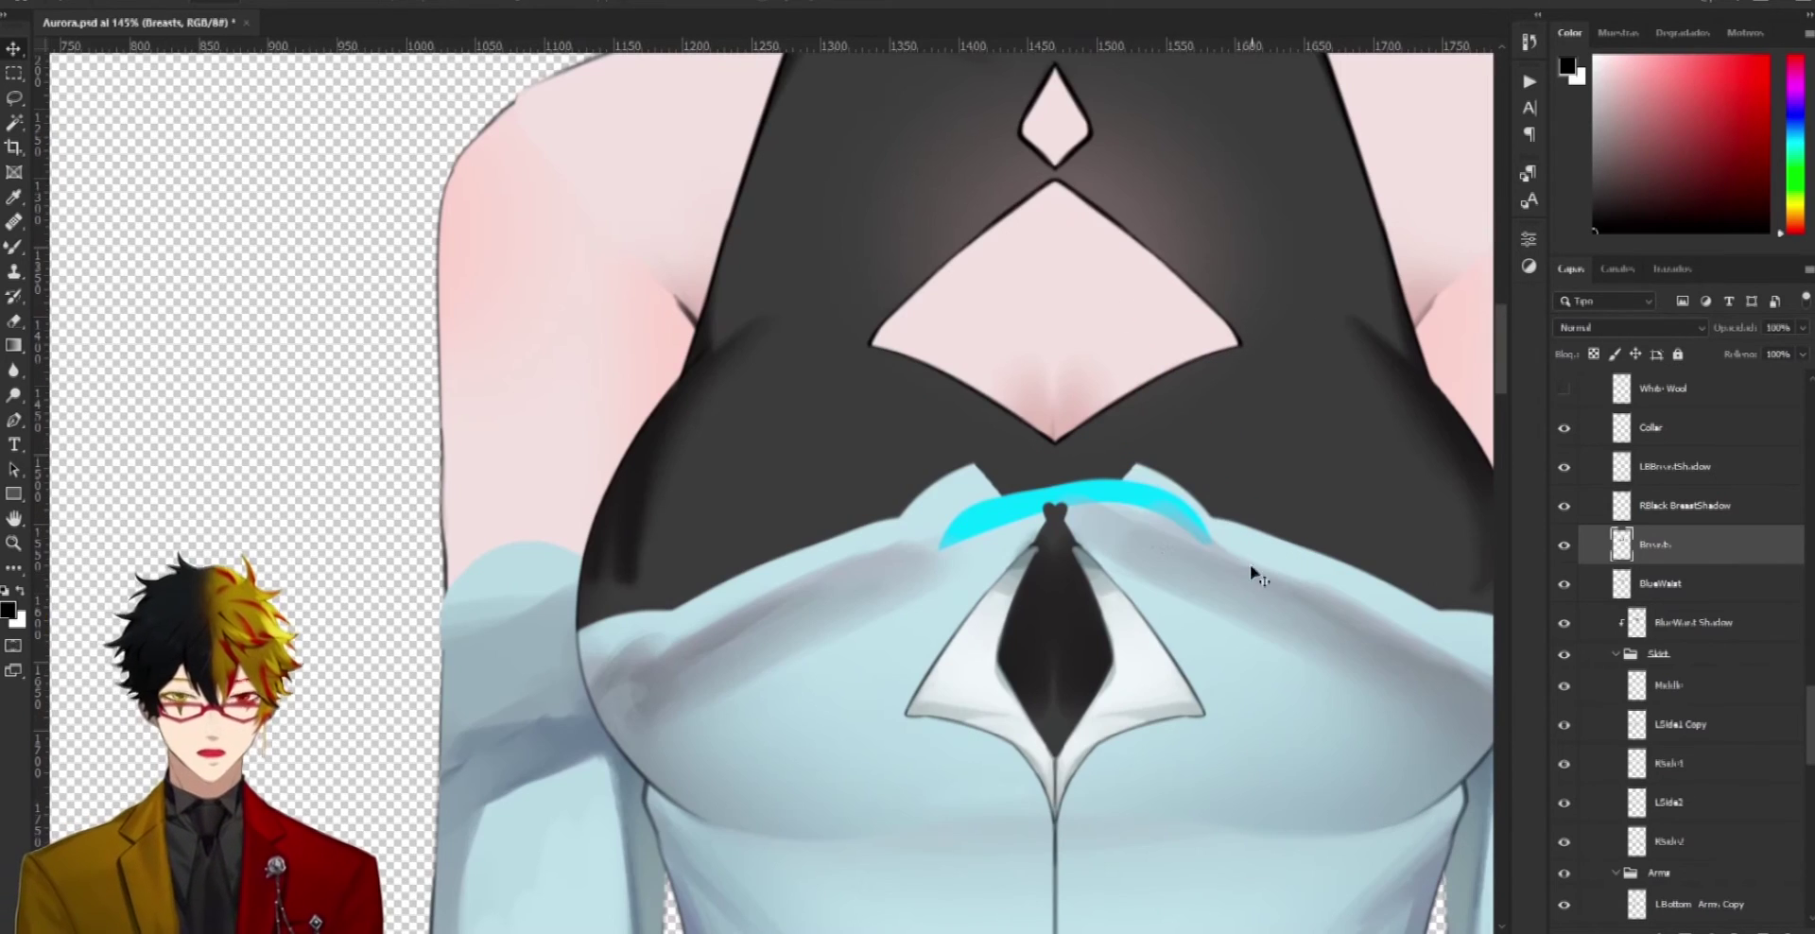
scroll(1207, 558, "down", 5, "alt")
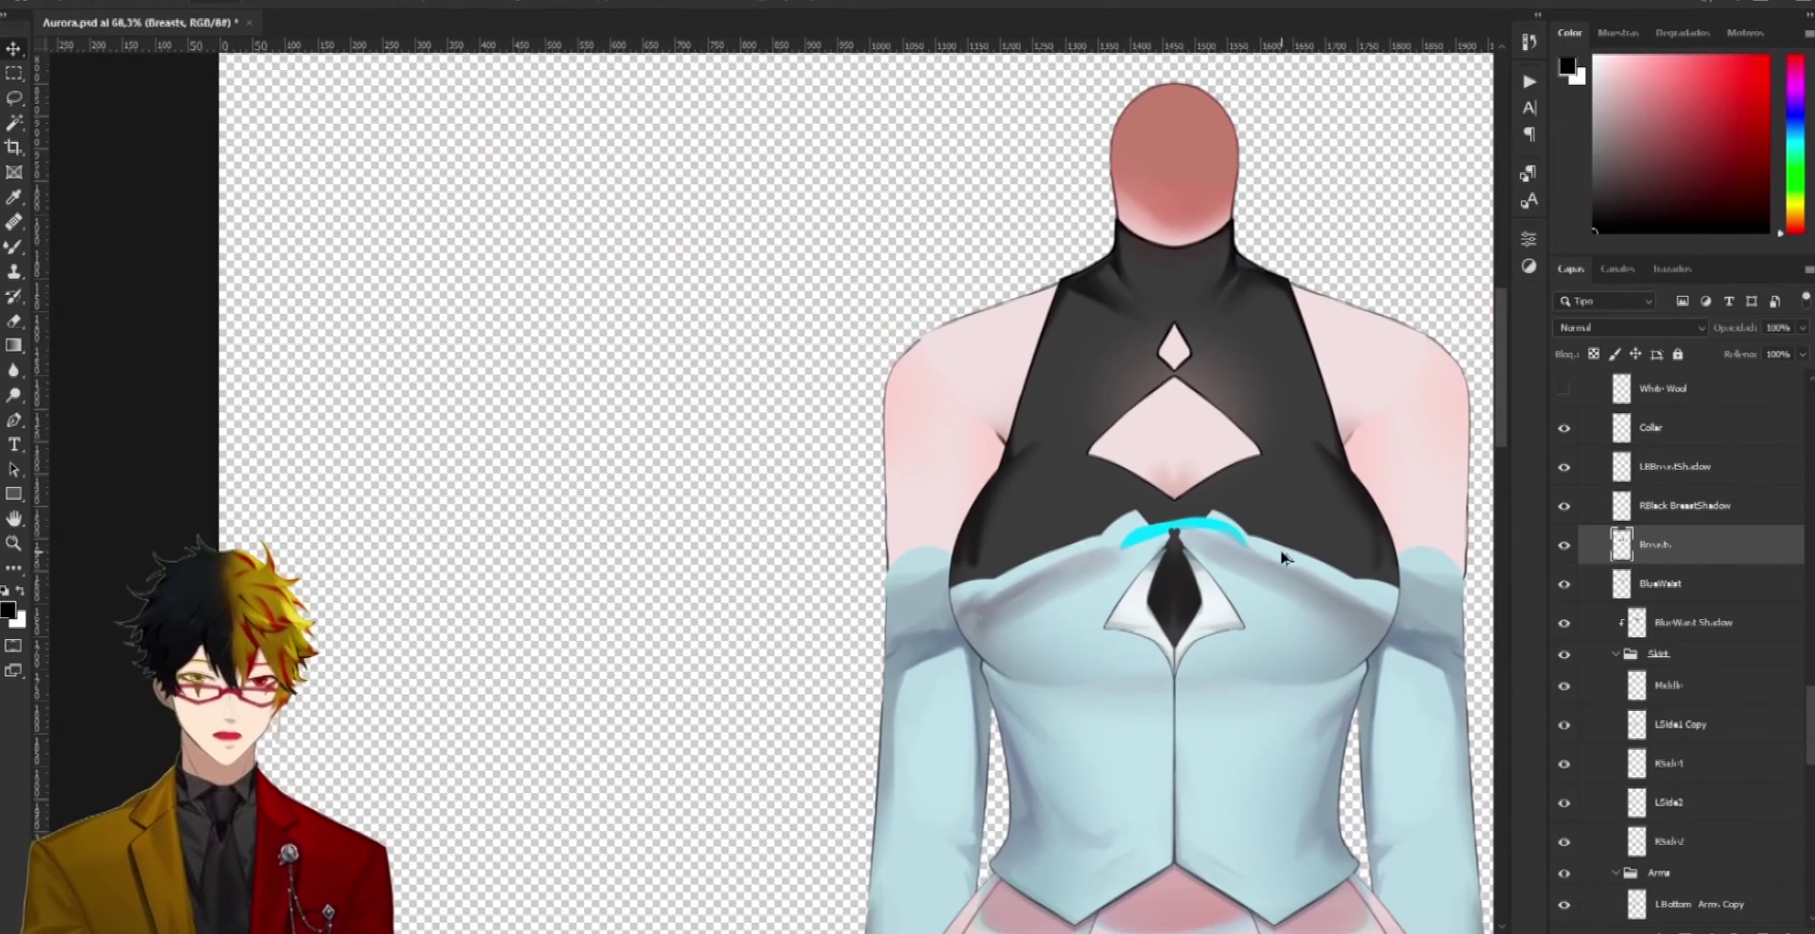
scroll(1245, 548, "up", 3, "alt")
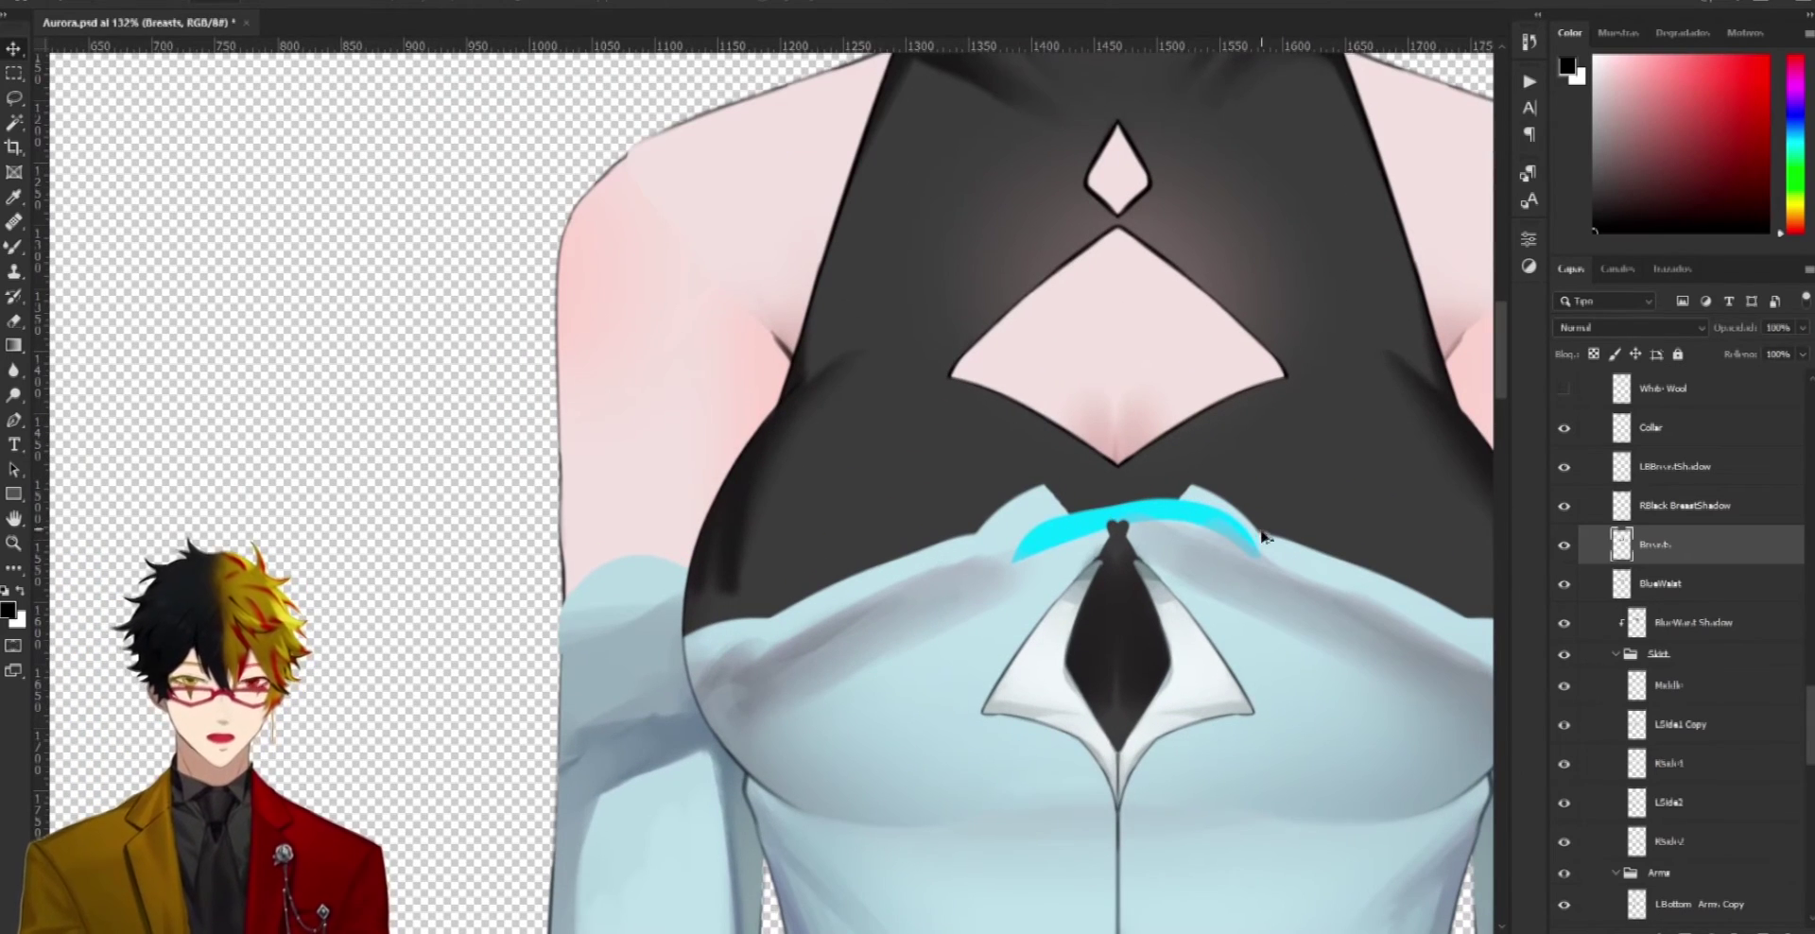
scroll(1265, 537, "down", 4, "alt")
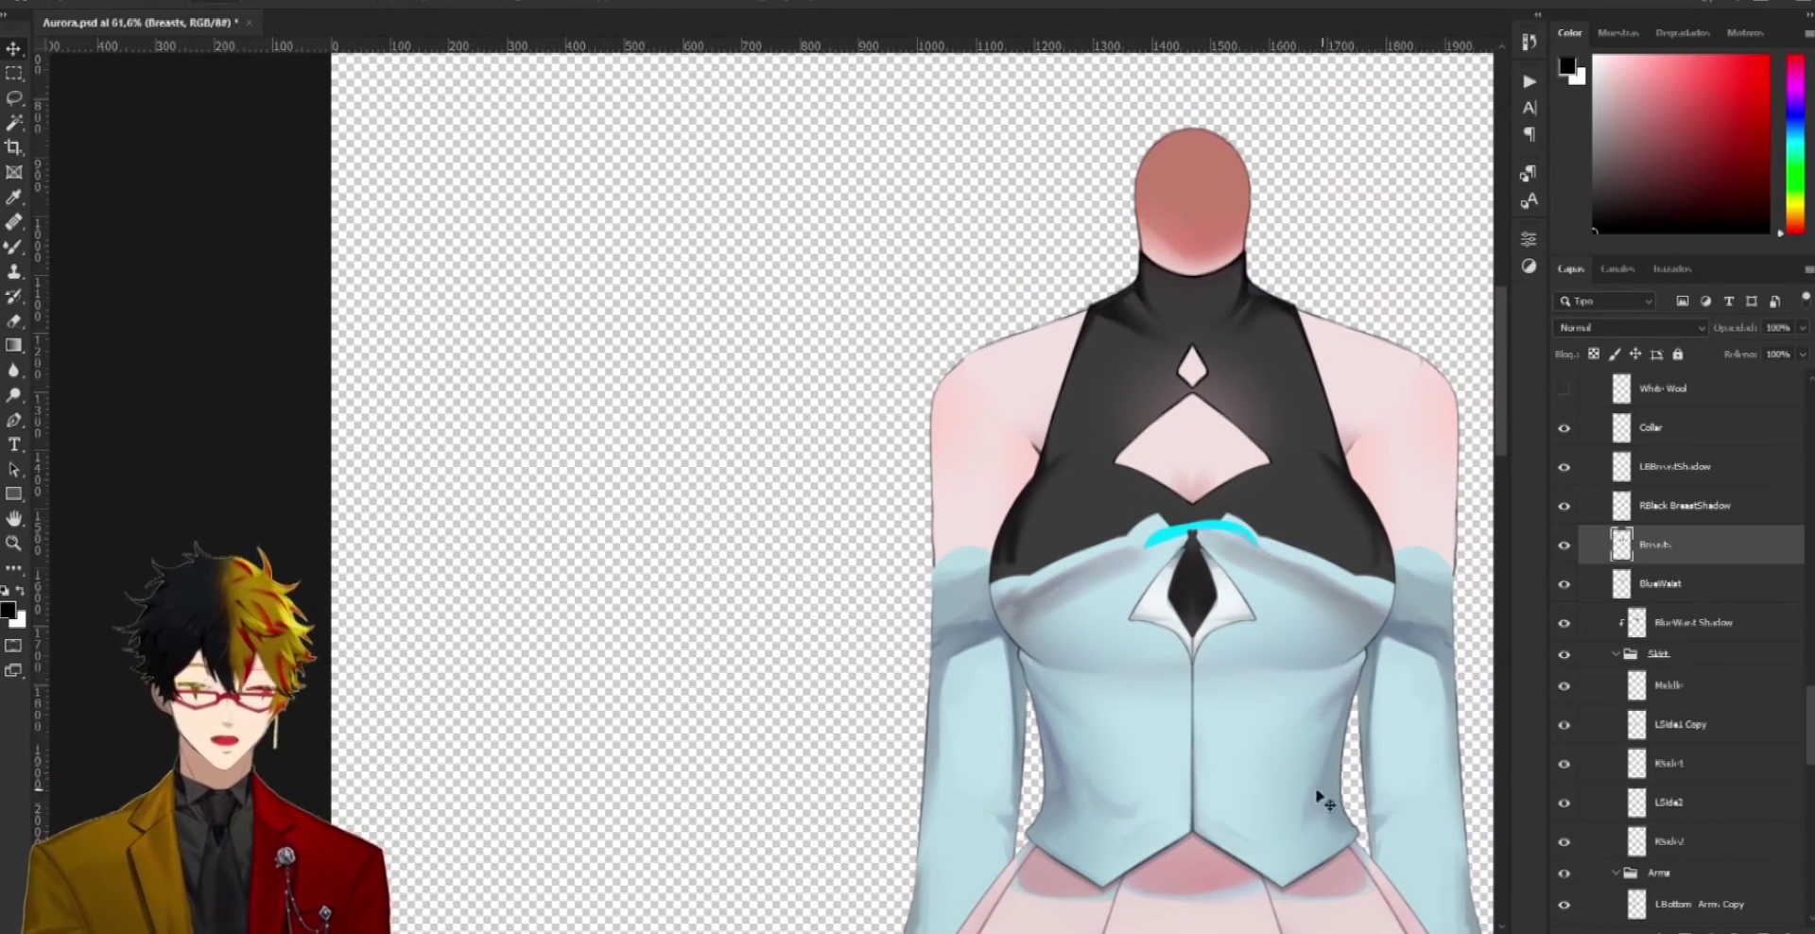
scroll(1264, 537, "right", 5)
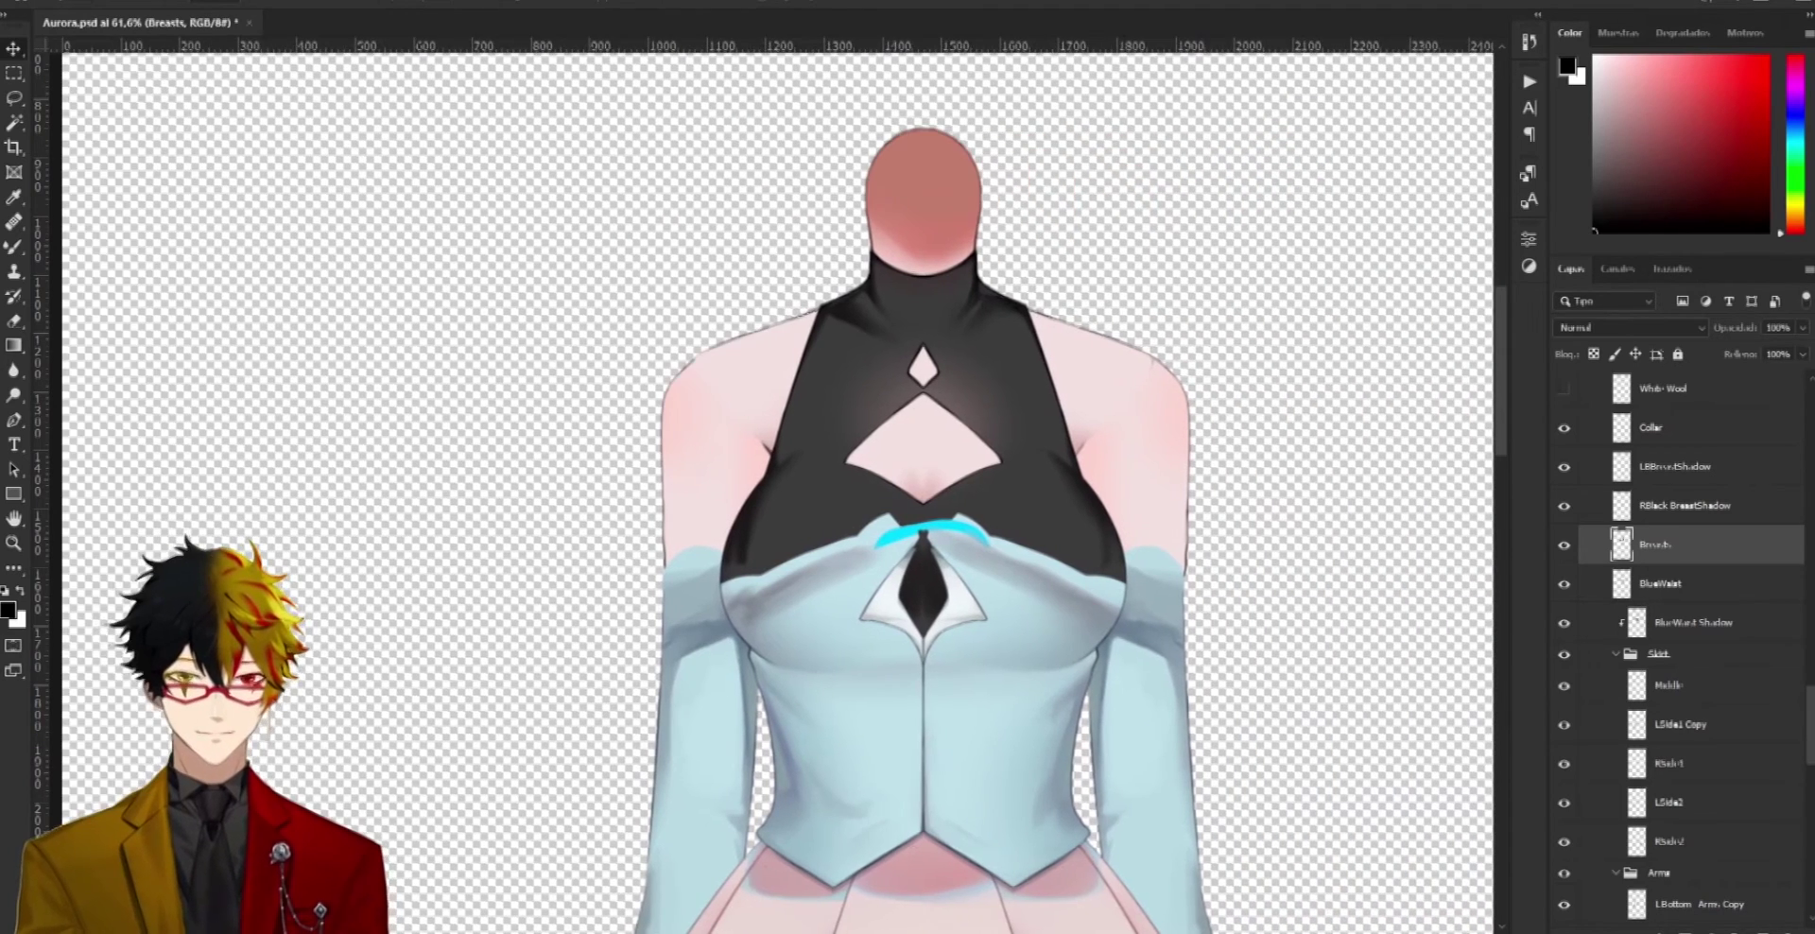
scroll(908, 574, "up", 2, "alt")
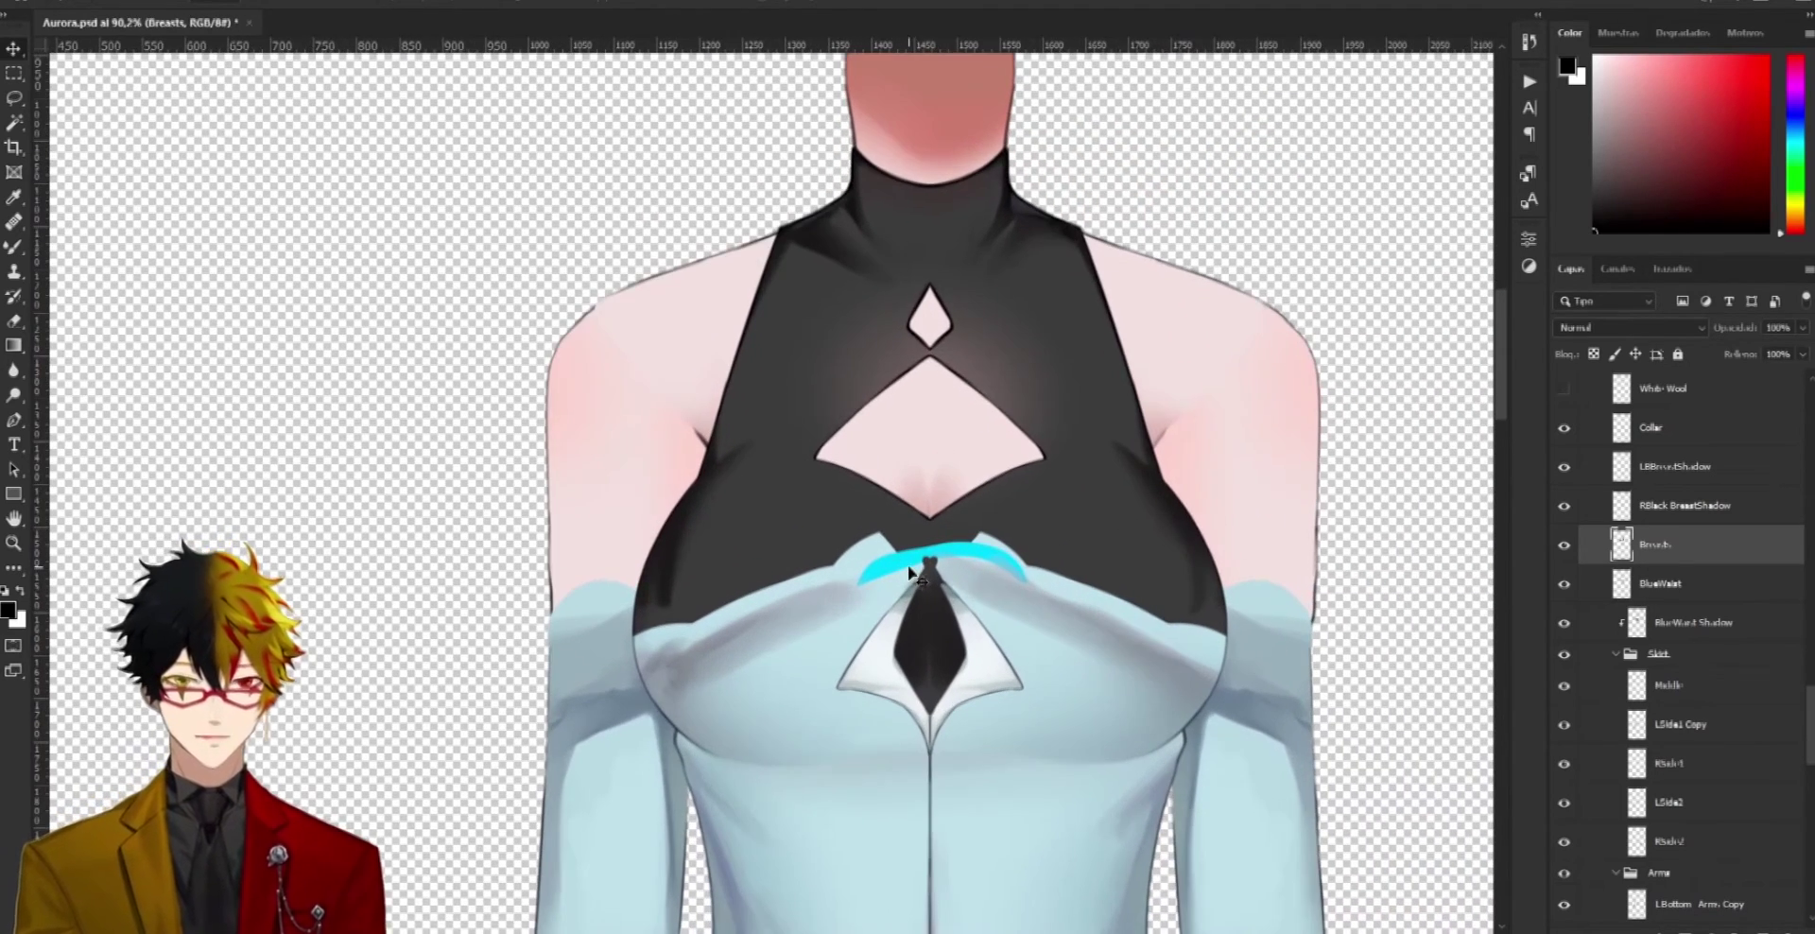
left_click_drag(989, 560, 1025, 616)
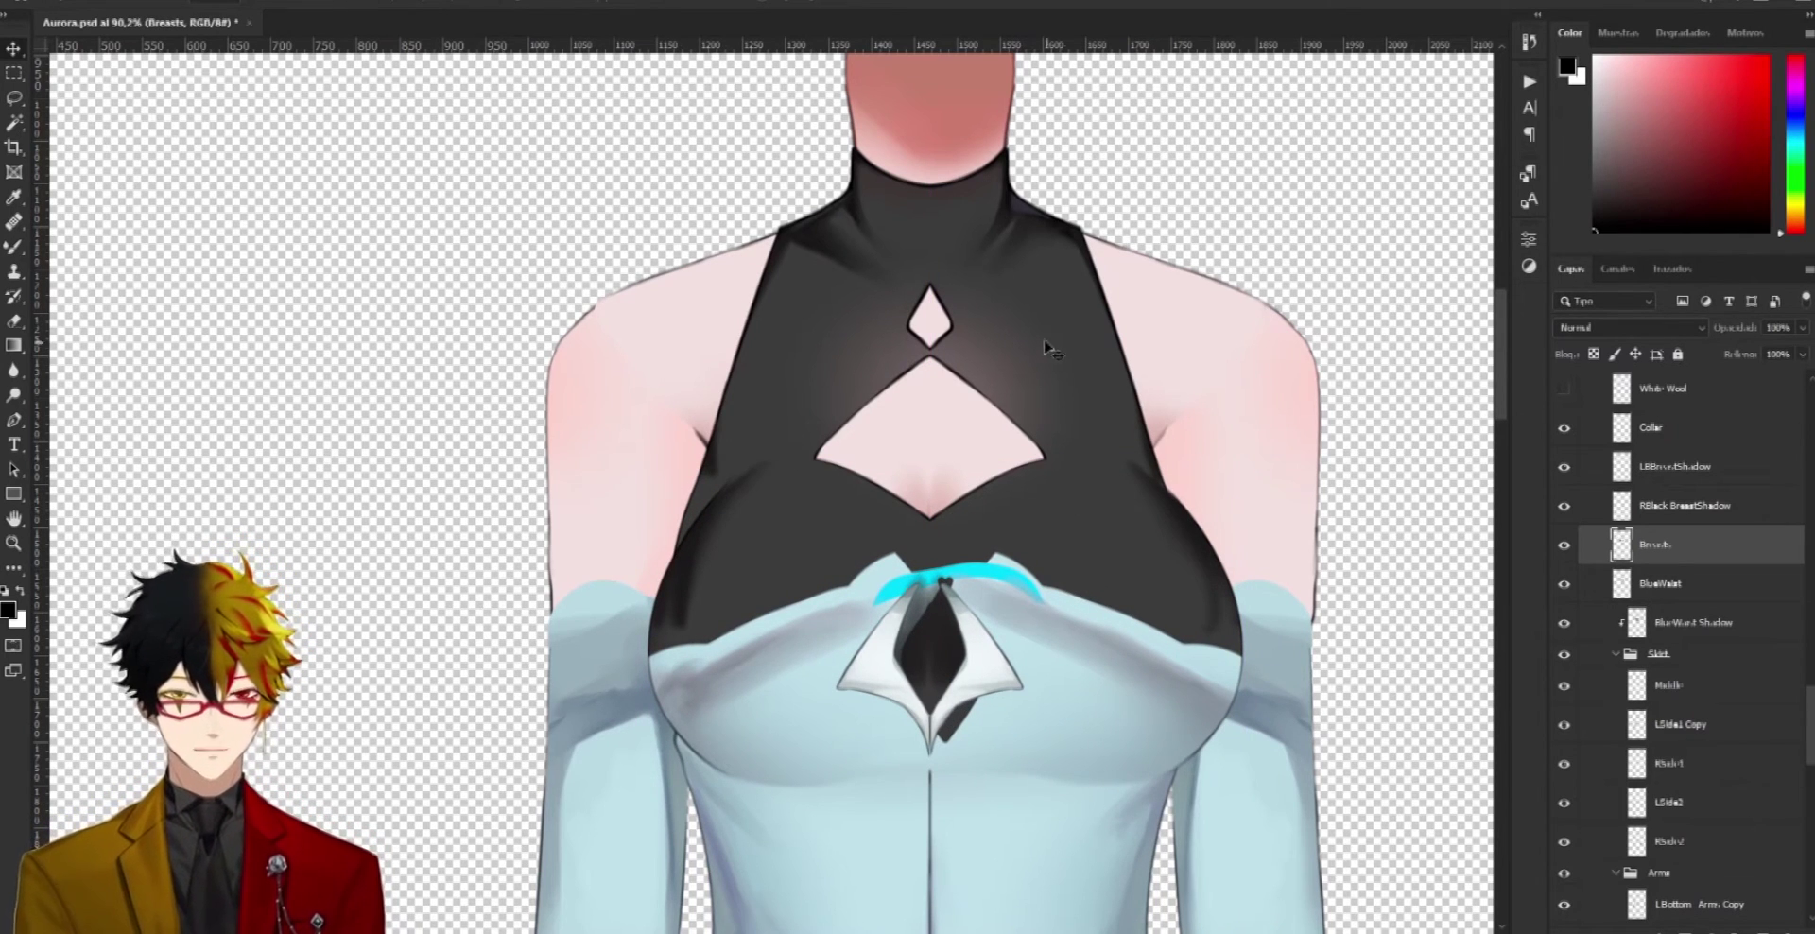
scroll(1033, 700, "down", 5)
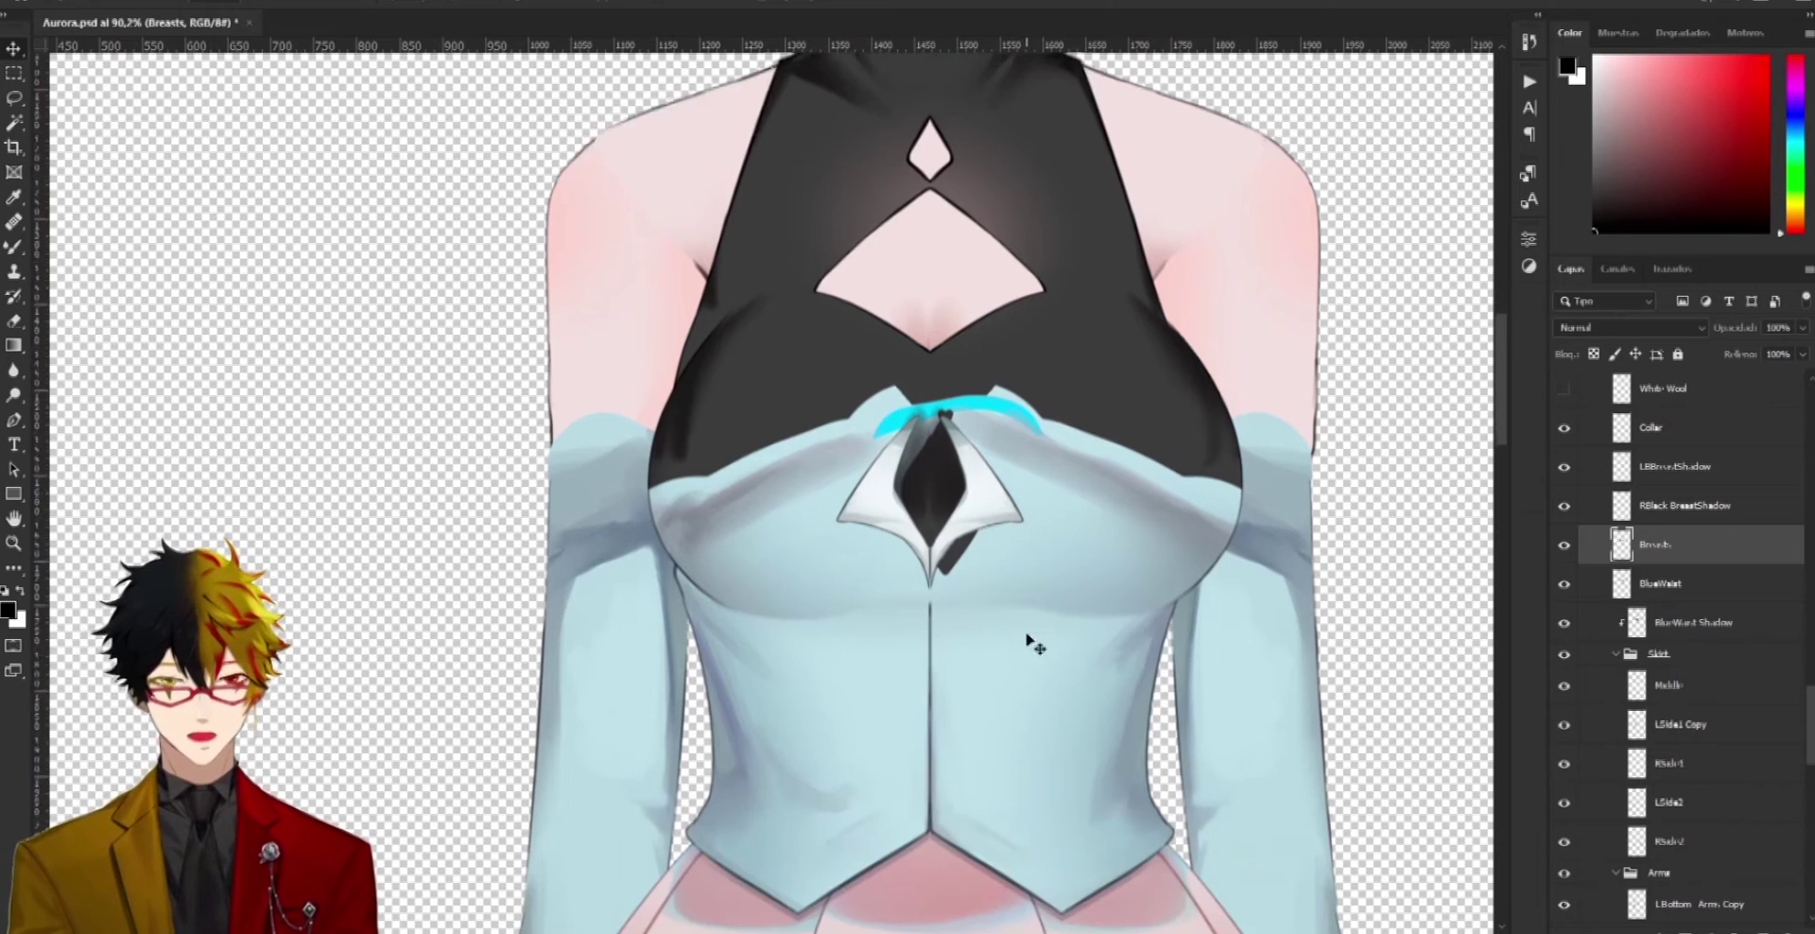
left_click_drag(1081, 515, 1055, 434)
left_click_drag(870, 477, 930, 446)
Hide the Collar layer, the left and right black breast shadow layers and the Breasts layer
left_click(1564, 428)
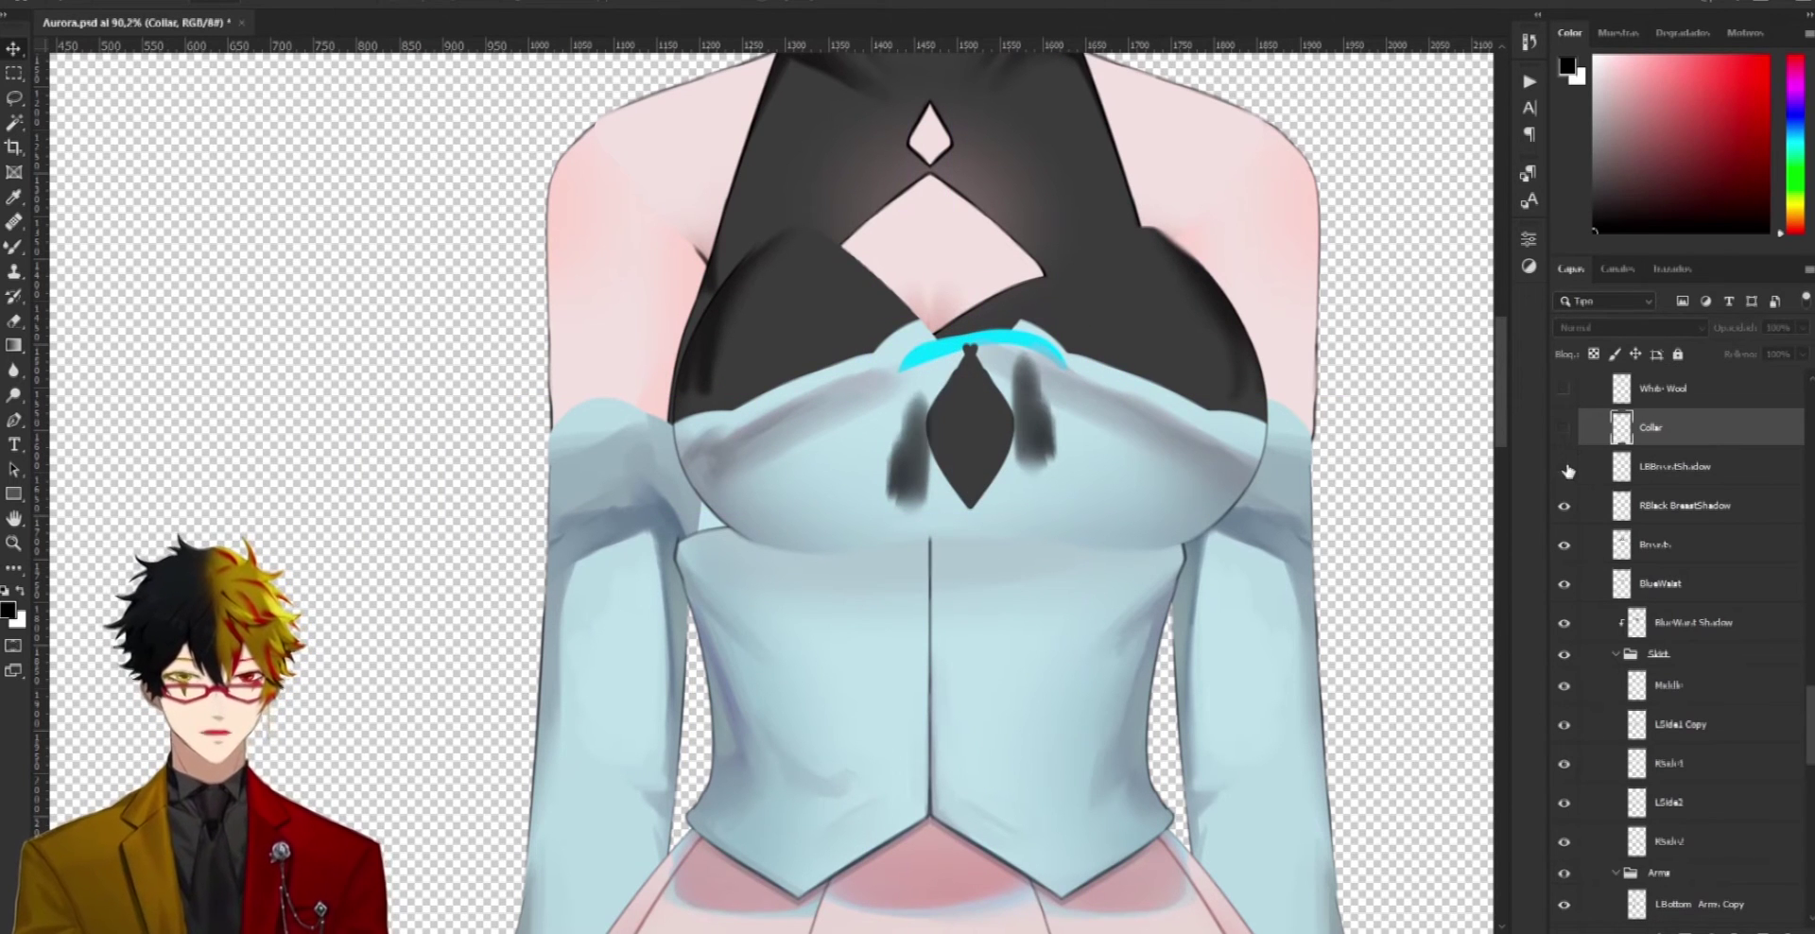
left_click(1566, 468)
left_click(1566, 507)
left_click(1565, 546)
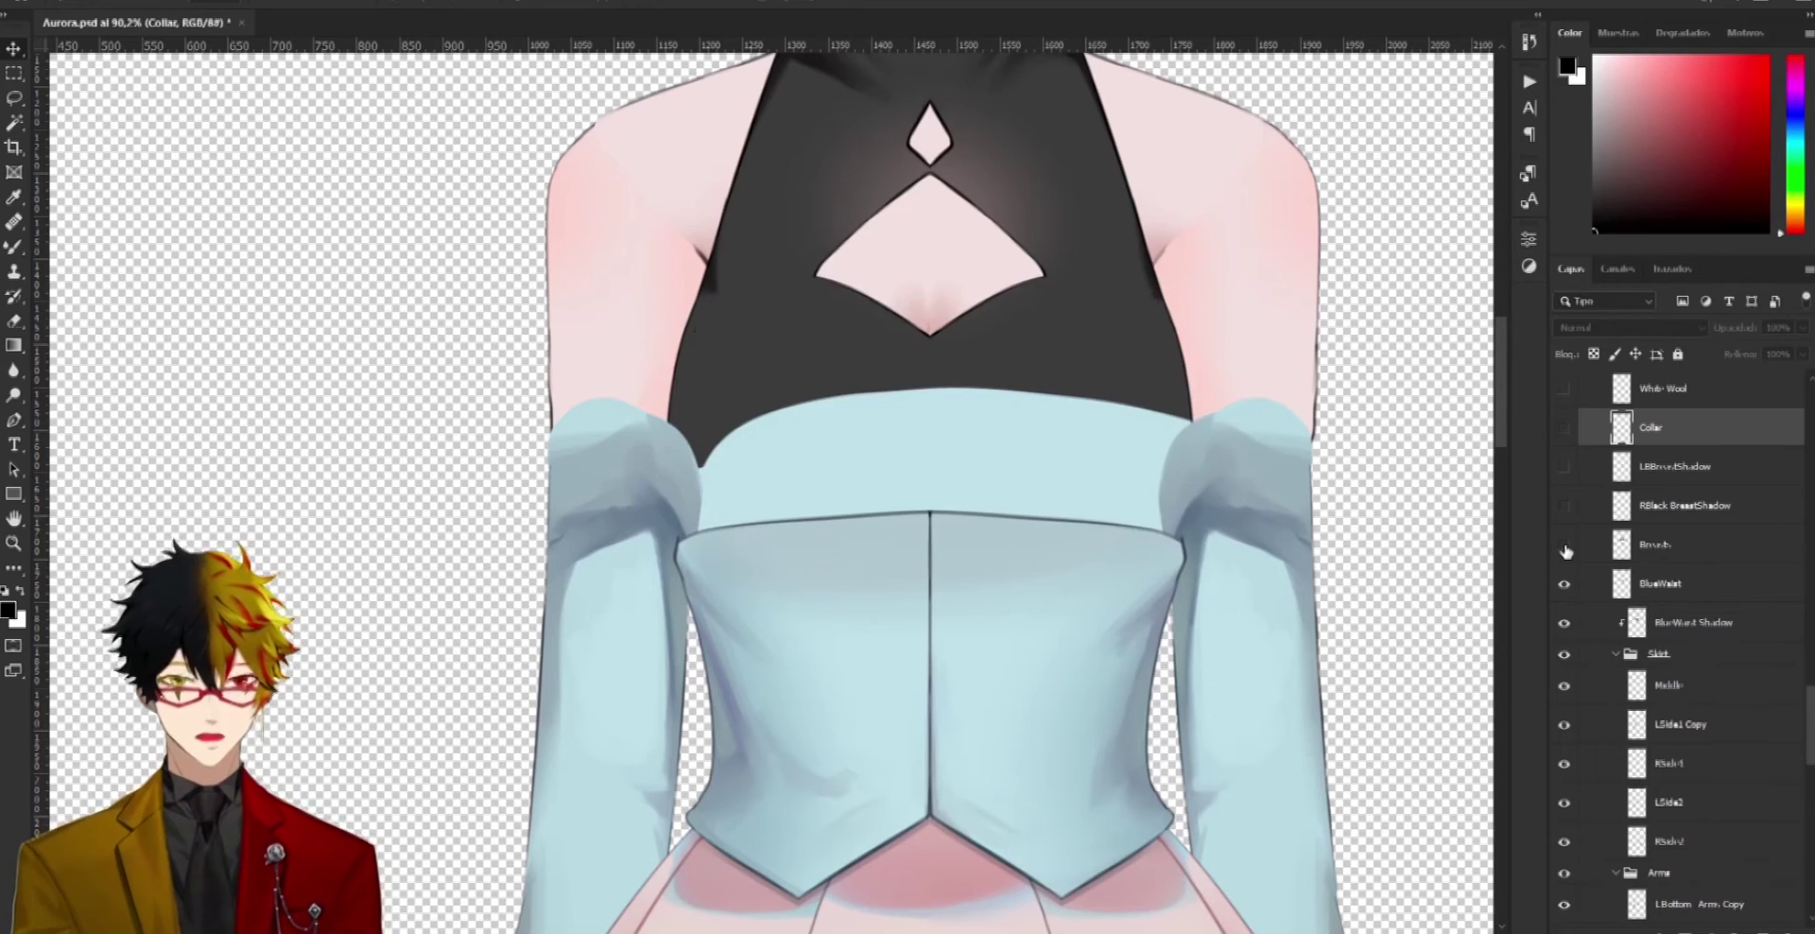
Move the BlackBase layer down from the neck and hide it to expose the skin underneath
scroll(823, 473, "down", 3)
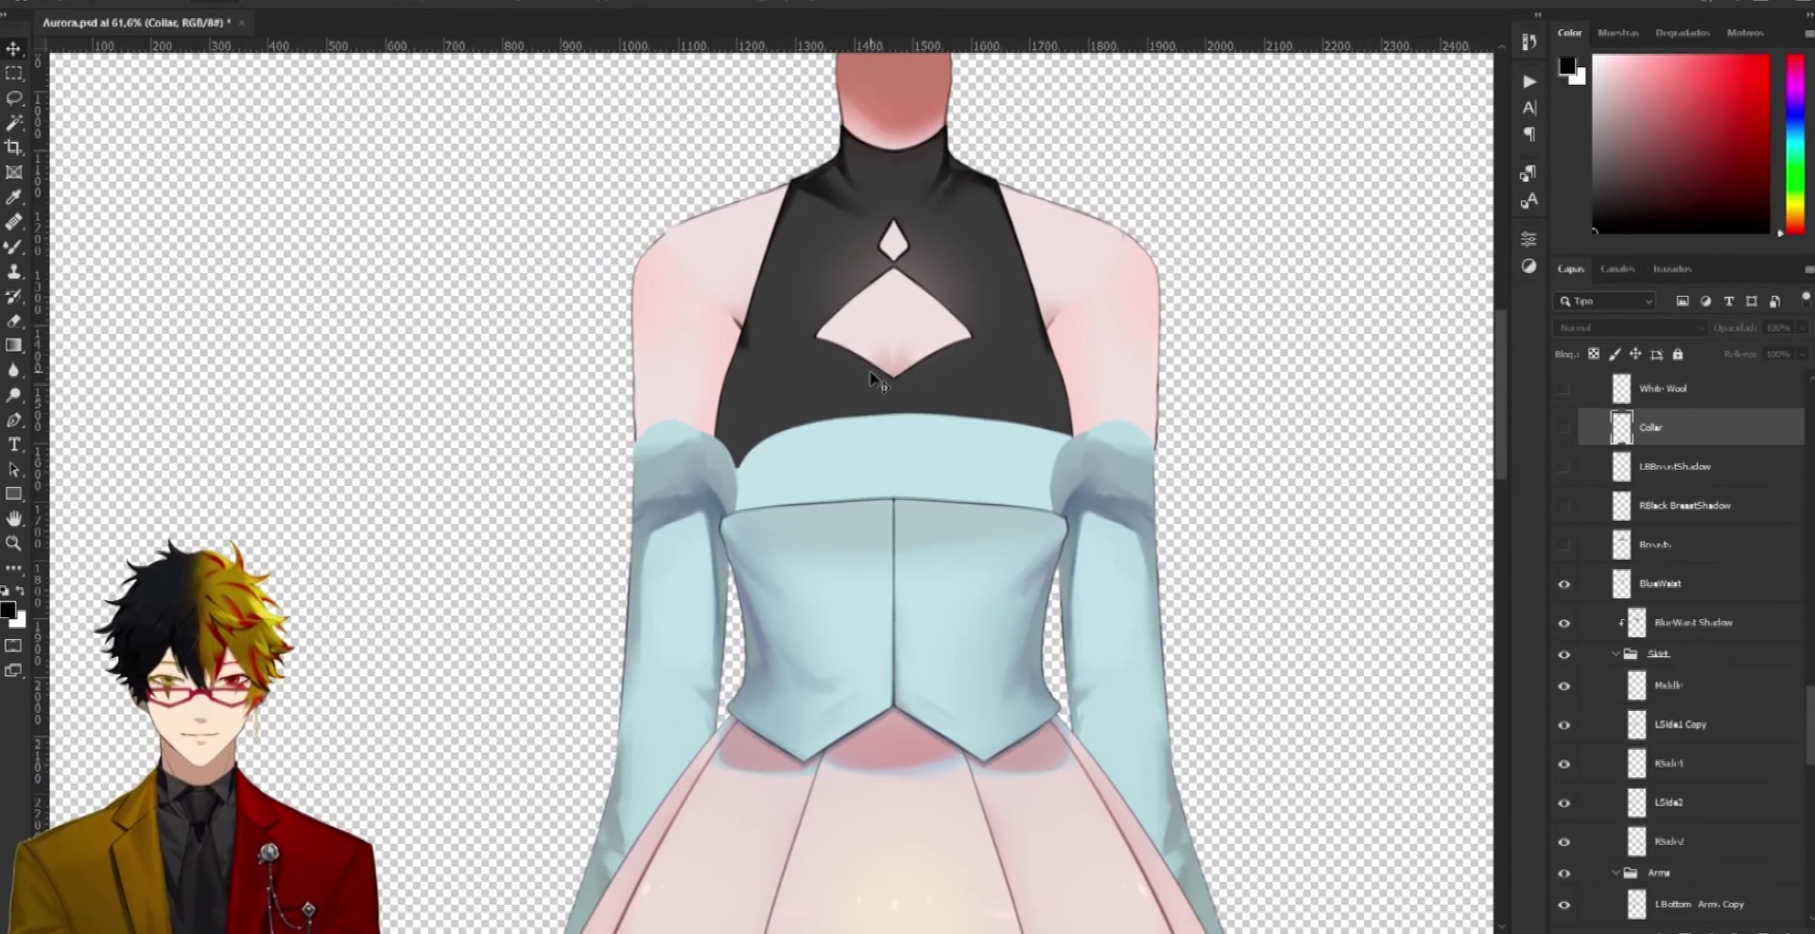
scroll(875, 378, "up", 3)
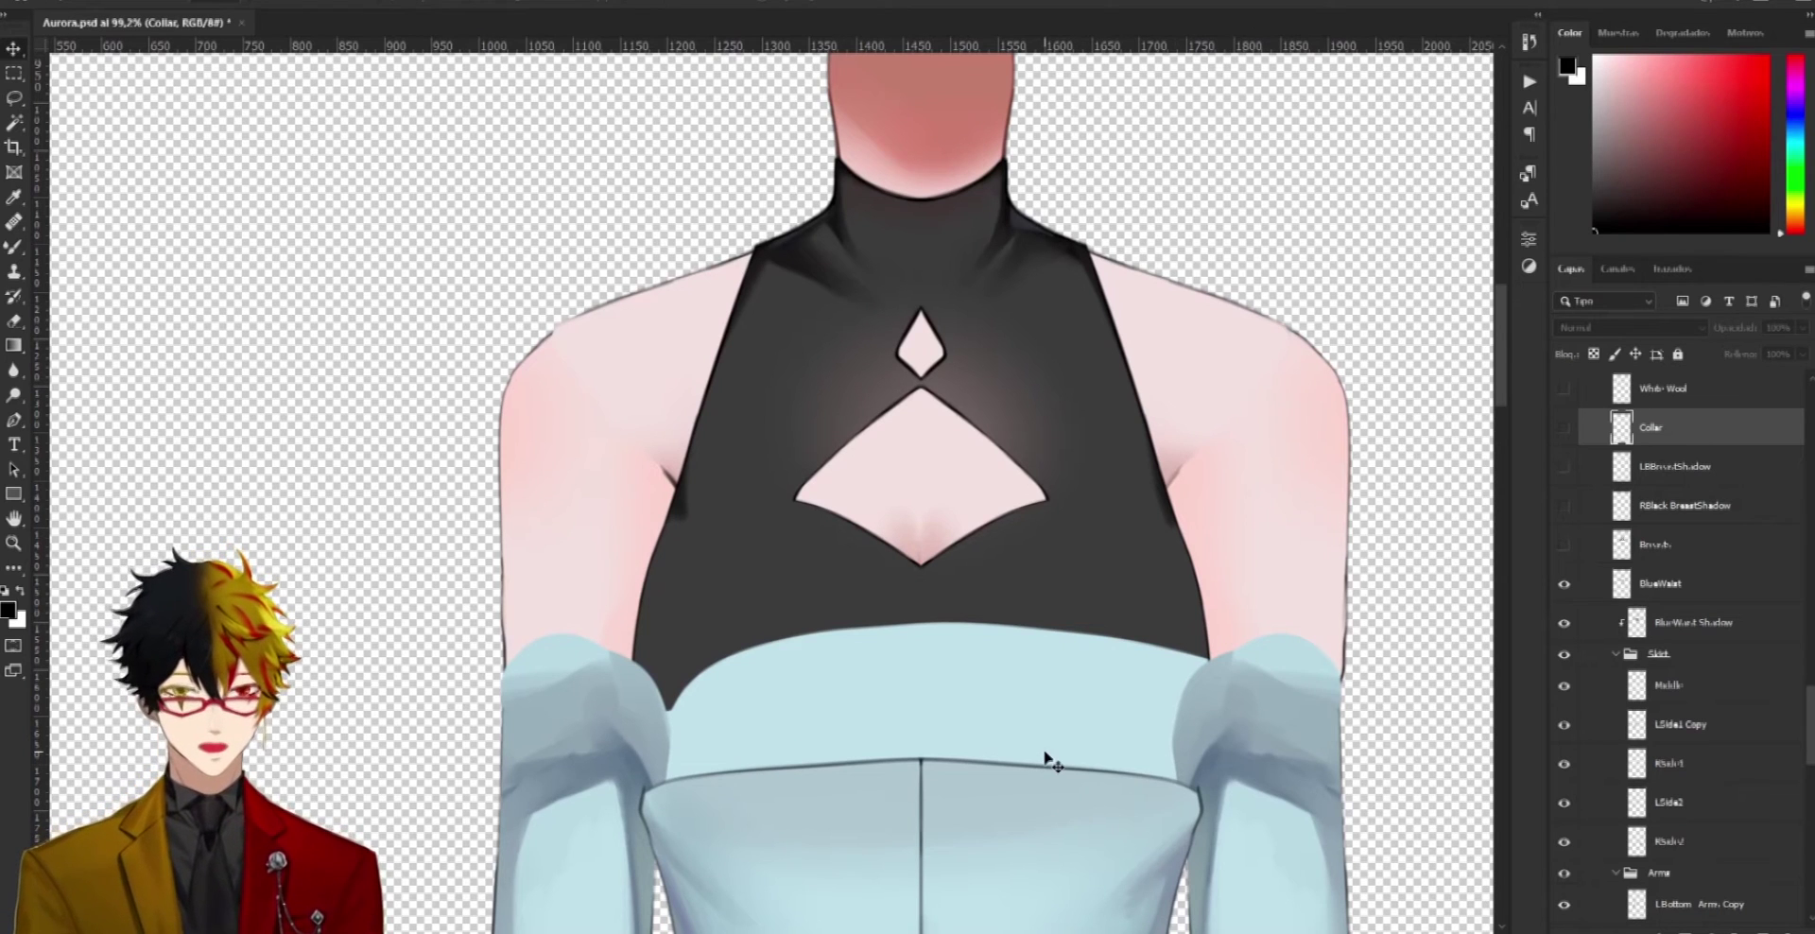
left_click_drag(1019, 733, 1034, 782)
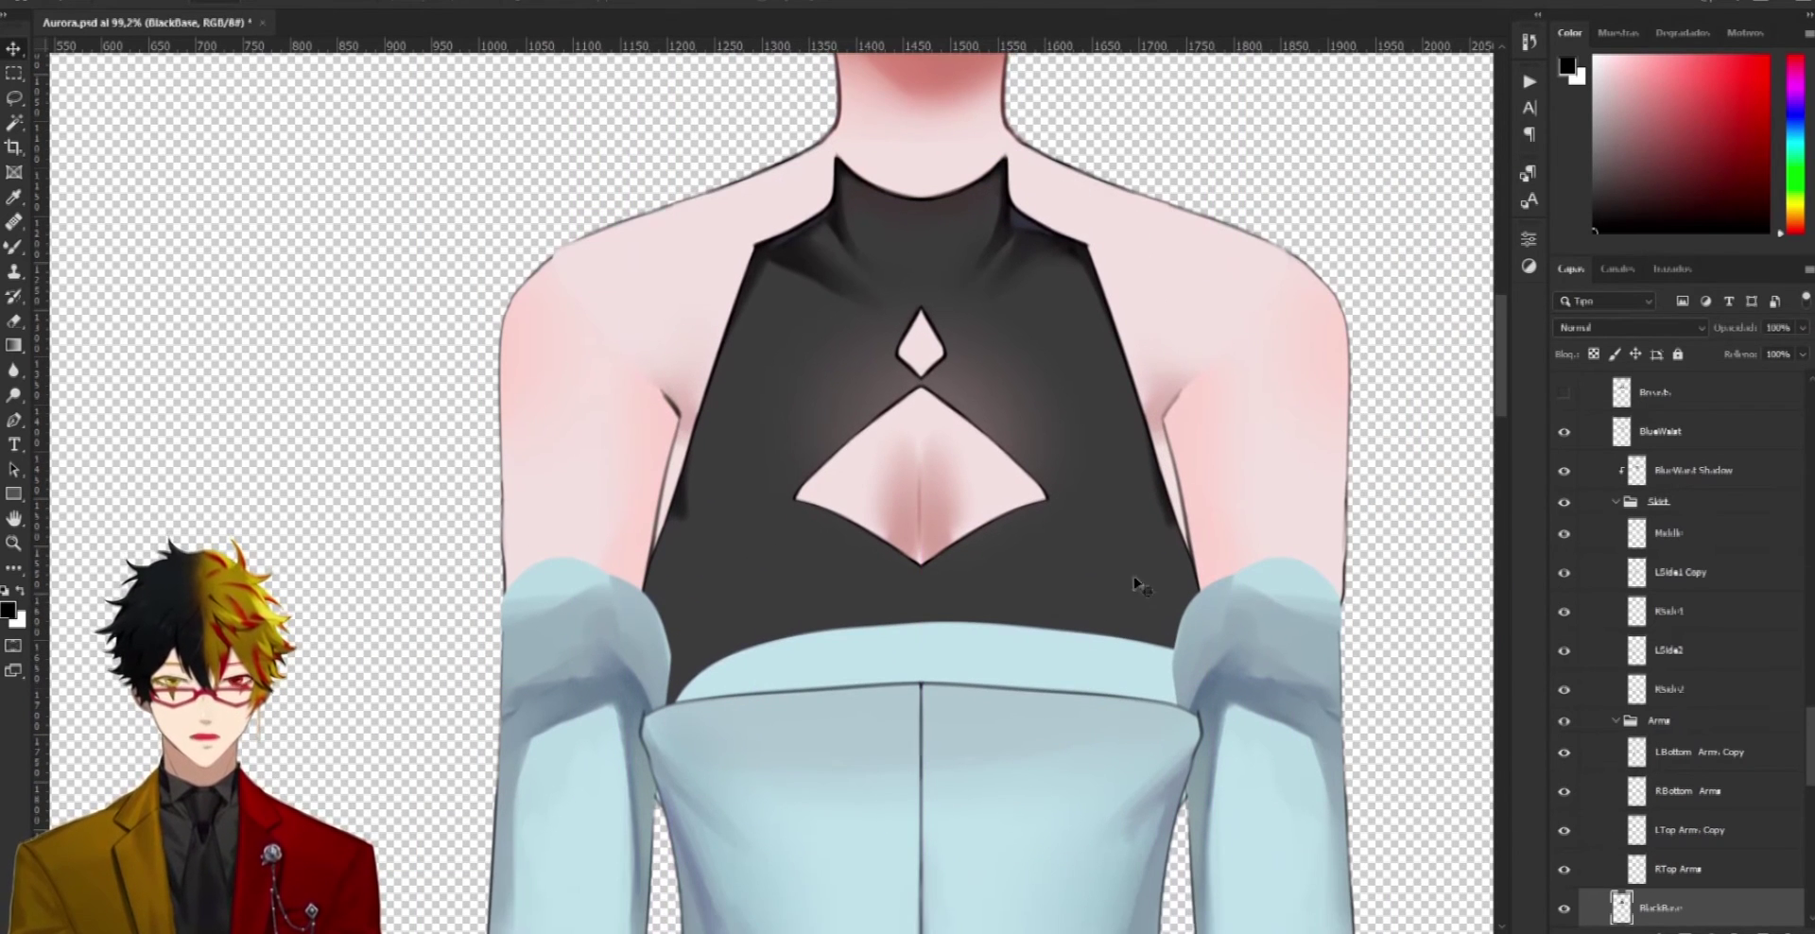
left_click(1565, 910)
Select the LBreast Shadow layer in the Chest group and hide both the LBreast Shadow and RBreast Shadow layers
scroll(917, 579, "down", 6)
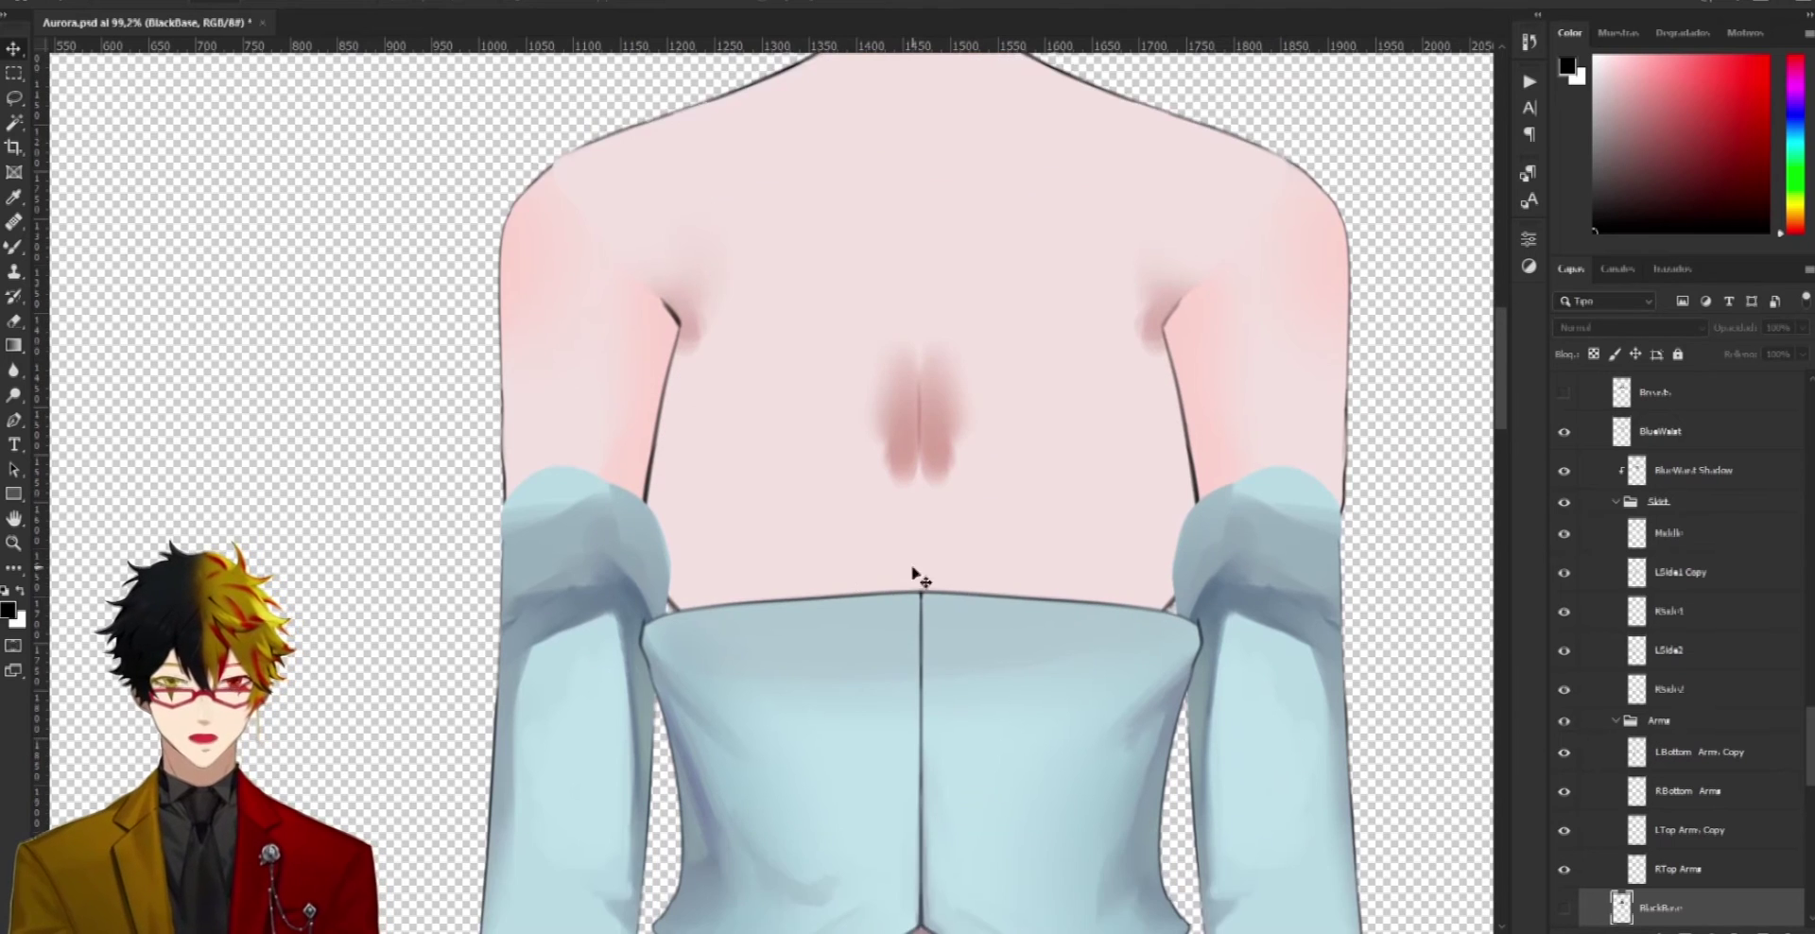
left_click(922, 210, "ctrl")
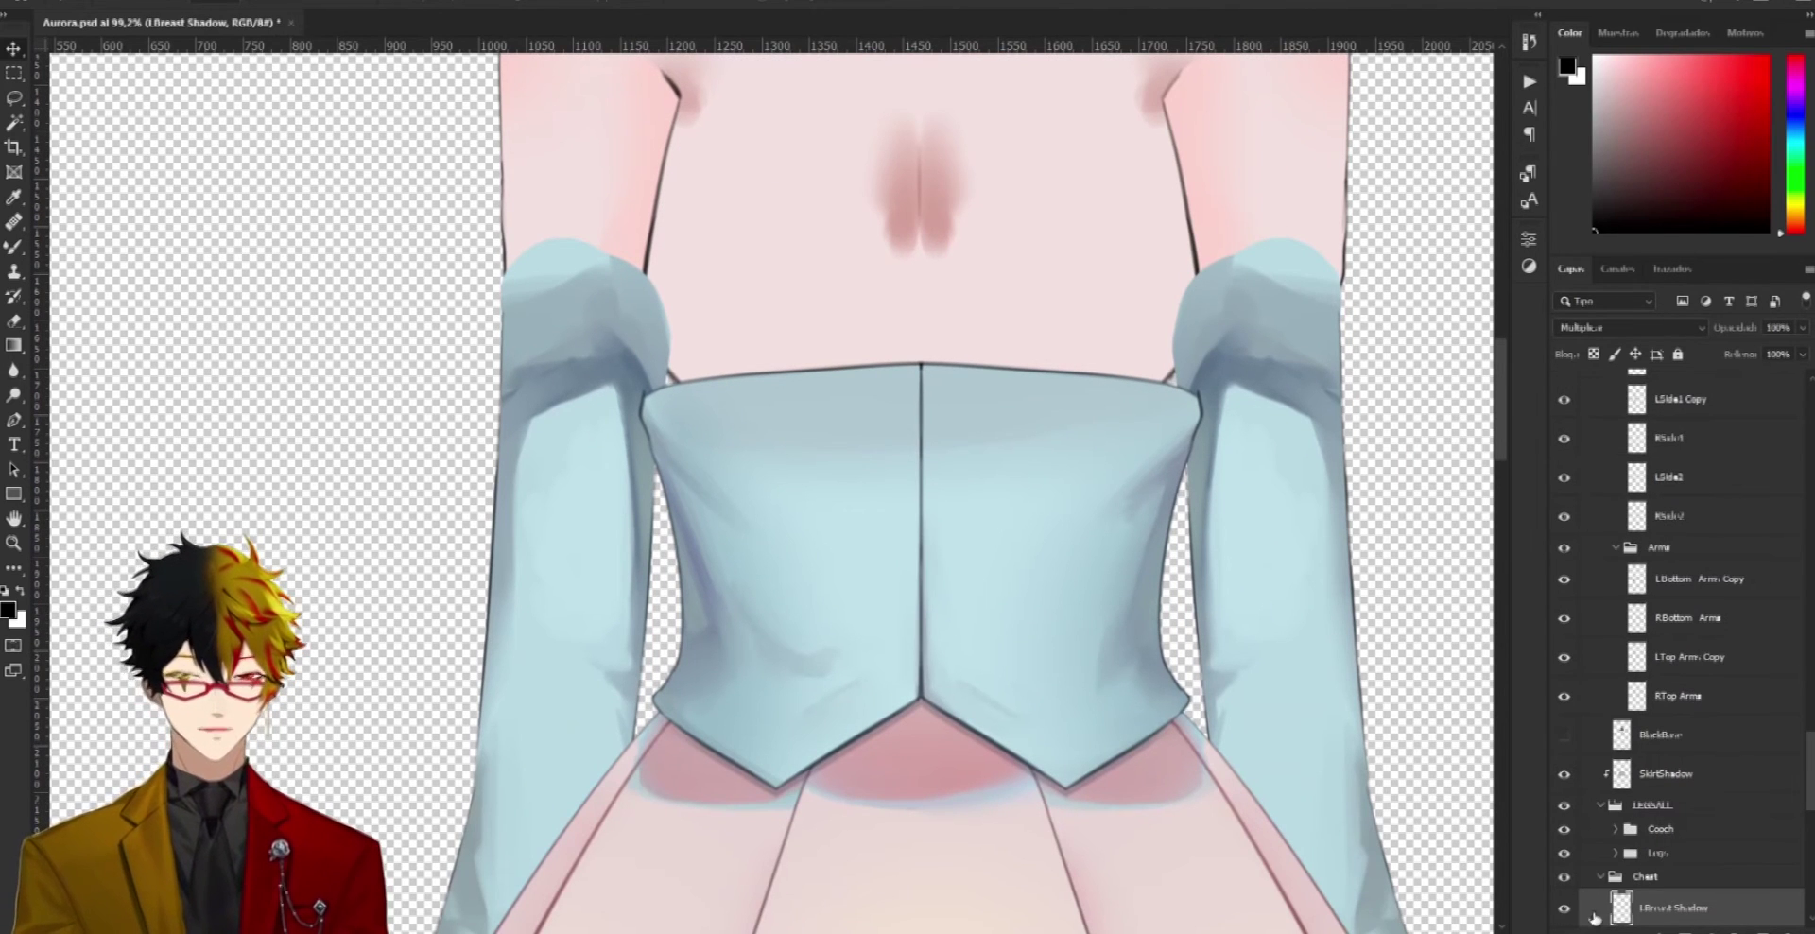
left_click(1565, 910)
scroll(1567, 899, "down", 2)
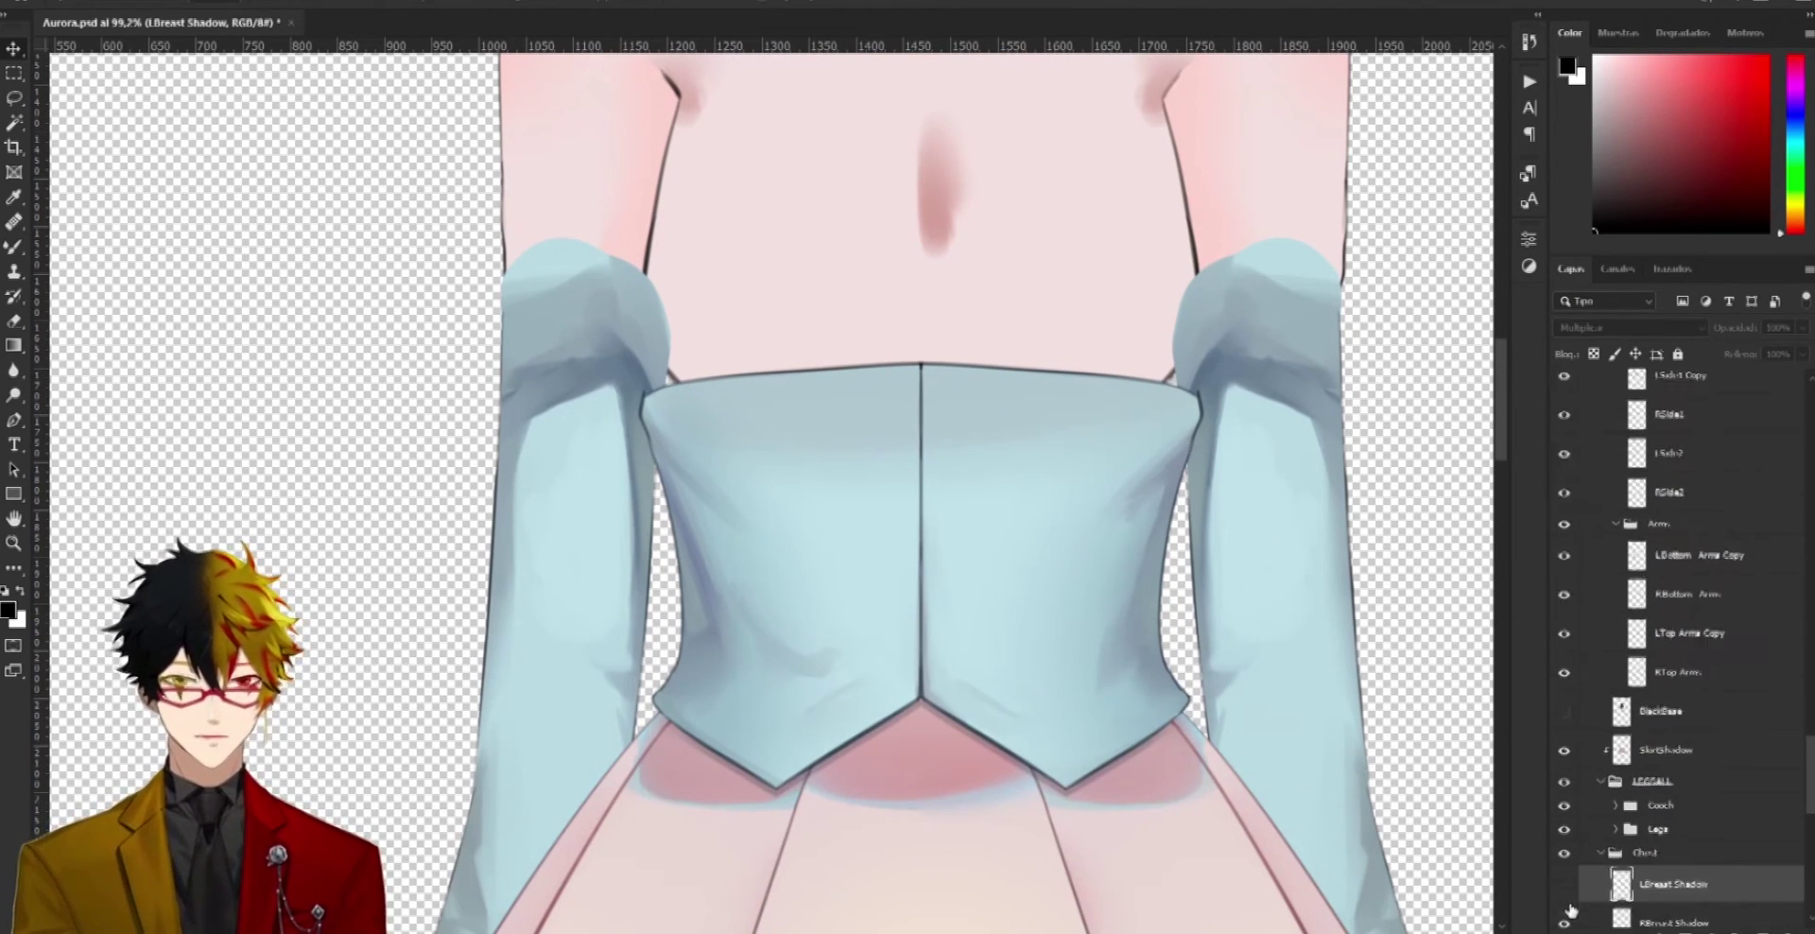
left_click(1565, 857)
Shift the BlueWaist layer sideways across the waist to show it is a separate piece, and hide it
scroll(1058, 393, "up", 3)
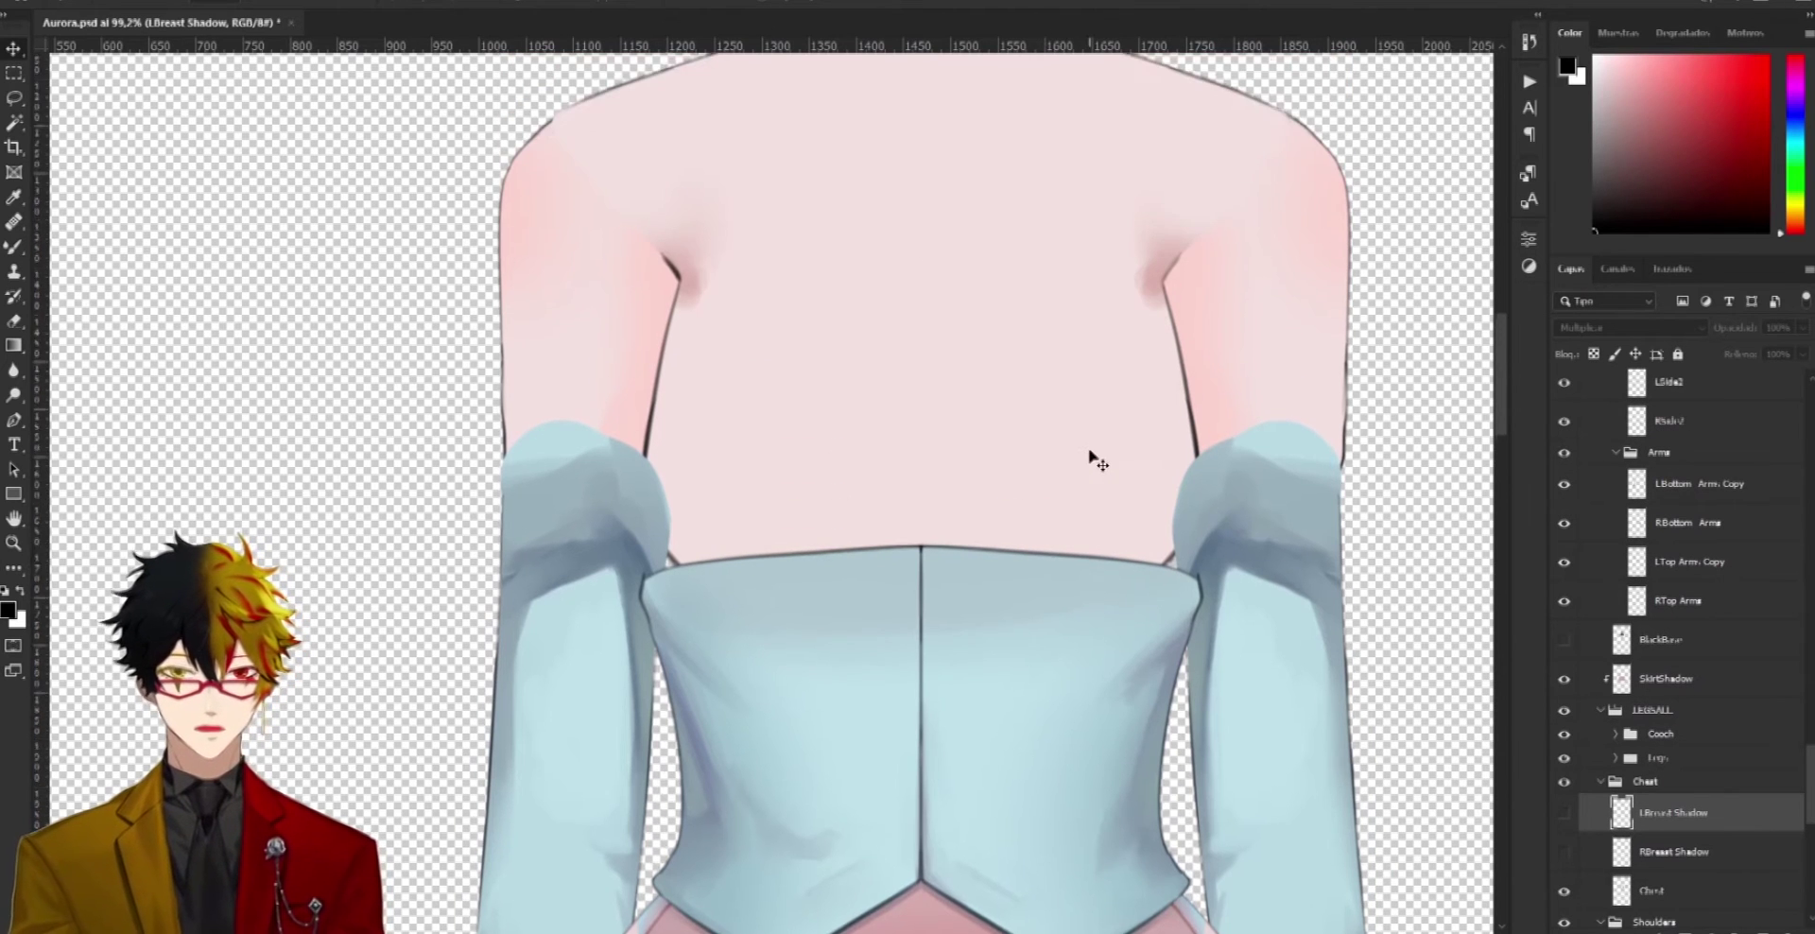
scroll(1031, 429, "down", 5)
scroll(1005, 397, "down", 2)
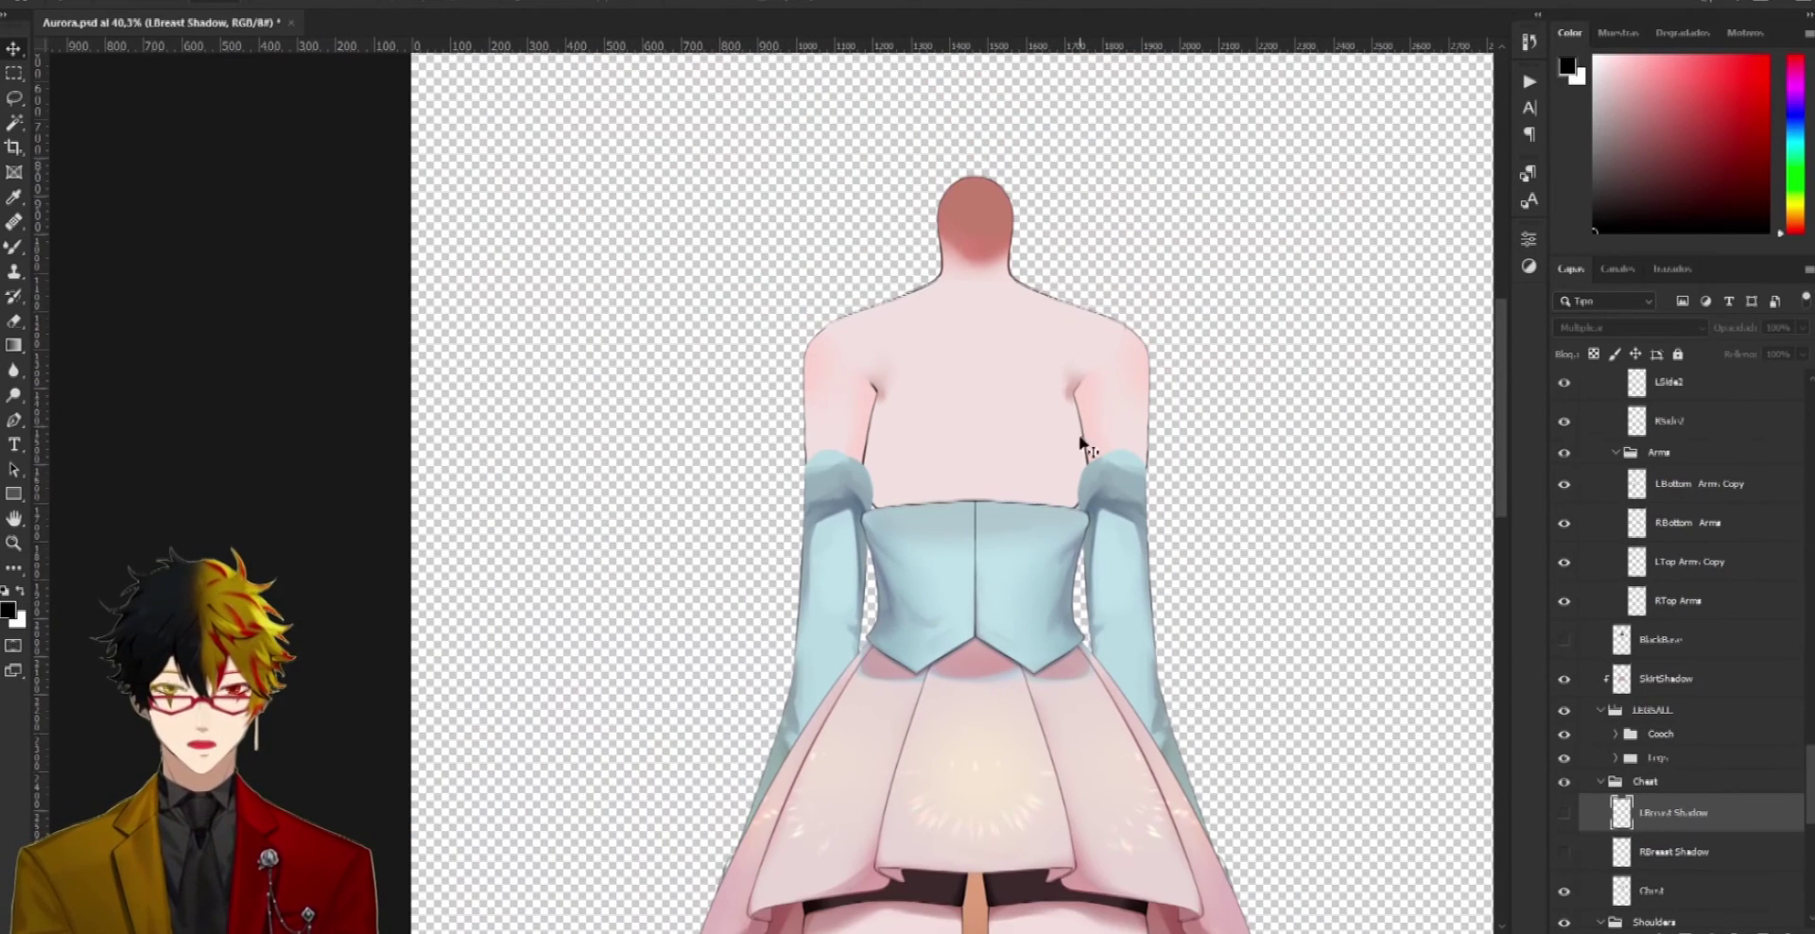
scroll(1082, 440, "down", 2)
mouse_move(1006, 443)
left_mouse_down()
mouse_move(1074, 428)
mouse_move(899, 217)
mouse_move(827, 450)
mouse_move(955, 444)
mouse_move(974, 425)
mouse_move(978, 450)
left_mouse_up()
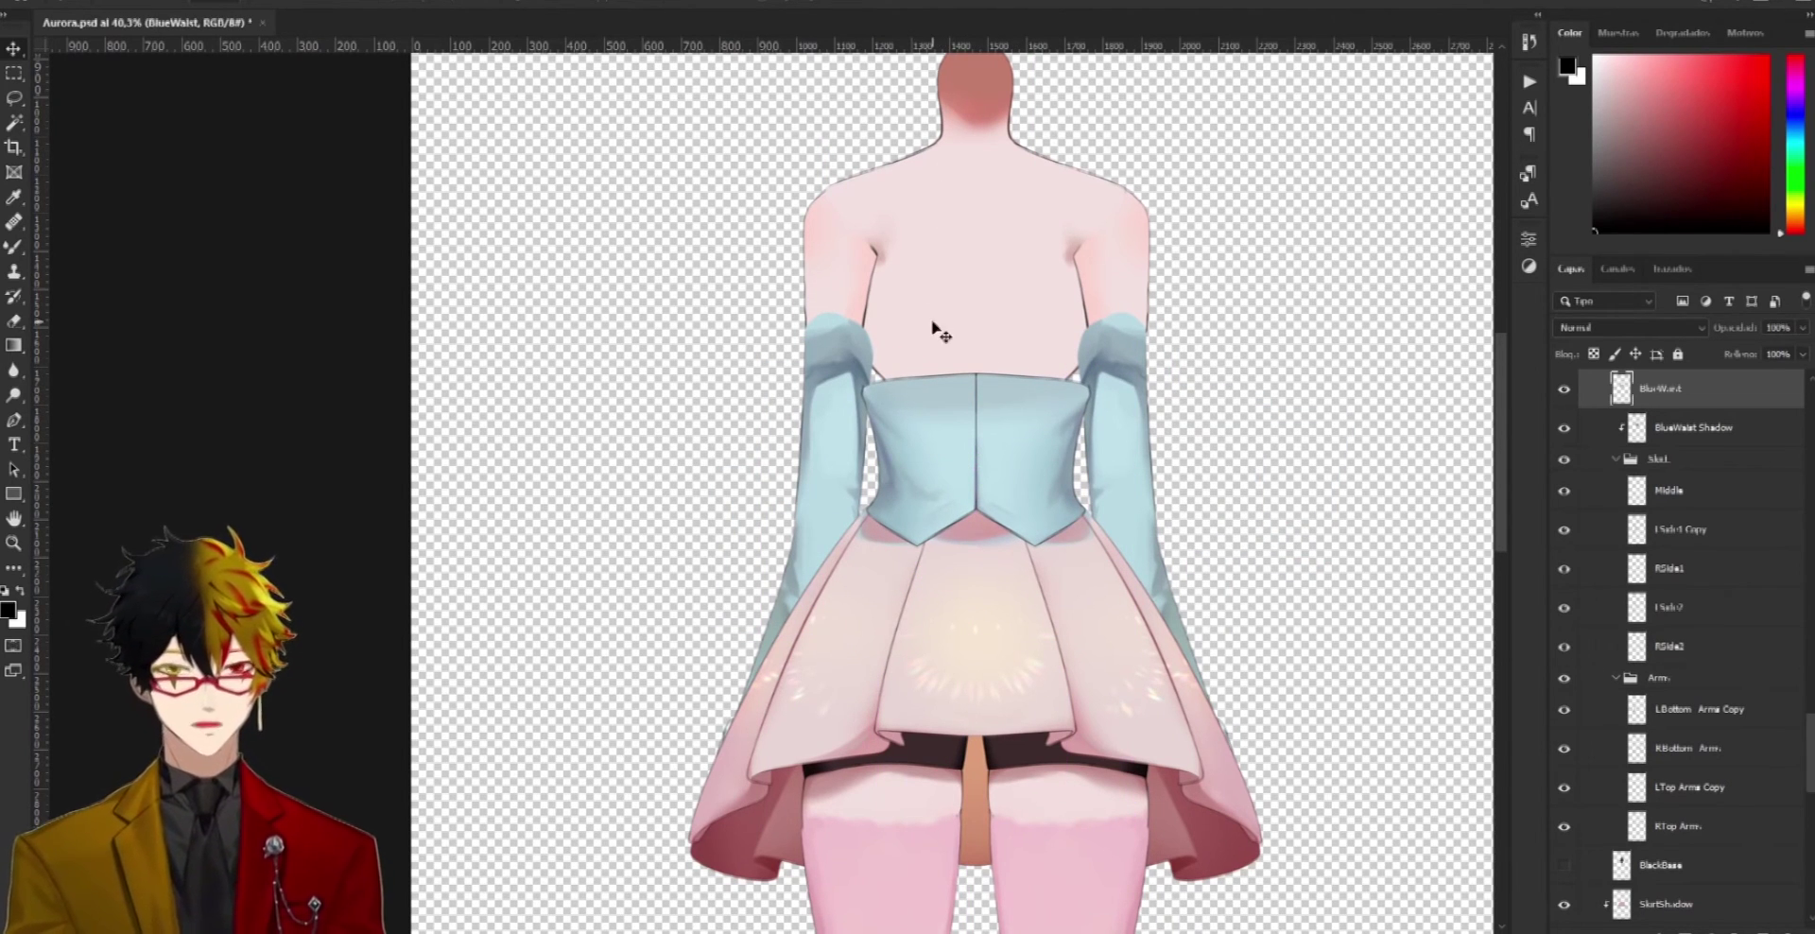
left_click_drag(945, 307, 988, 416)
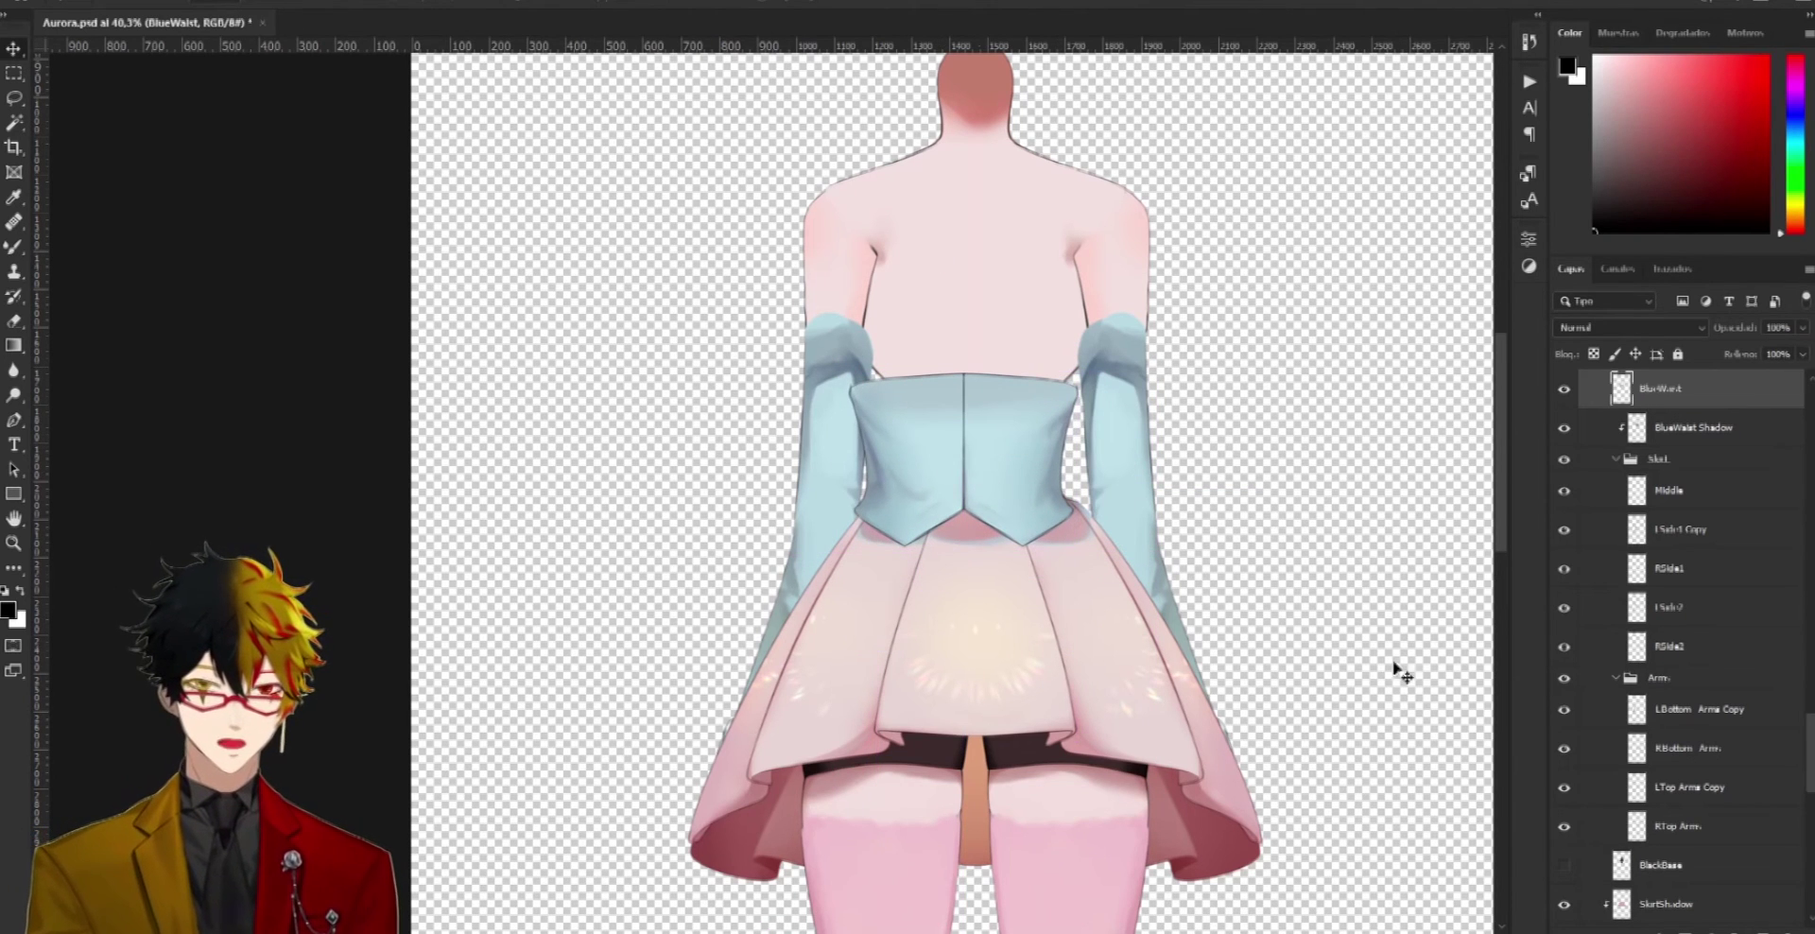
left_click(1568, 389)
Select the bare Chest layer and nudge it slightly to show it is a separate piece
mouse_move(955, 269)
left_mouse_down()
mouse_move(1168, 288)
mouse_move(973, 280)
mouse_move(960, 296)
left_mouse_up()
scroll(961, 296, "up", 3)
scroll(983, 293, "up", 5)
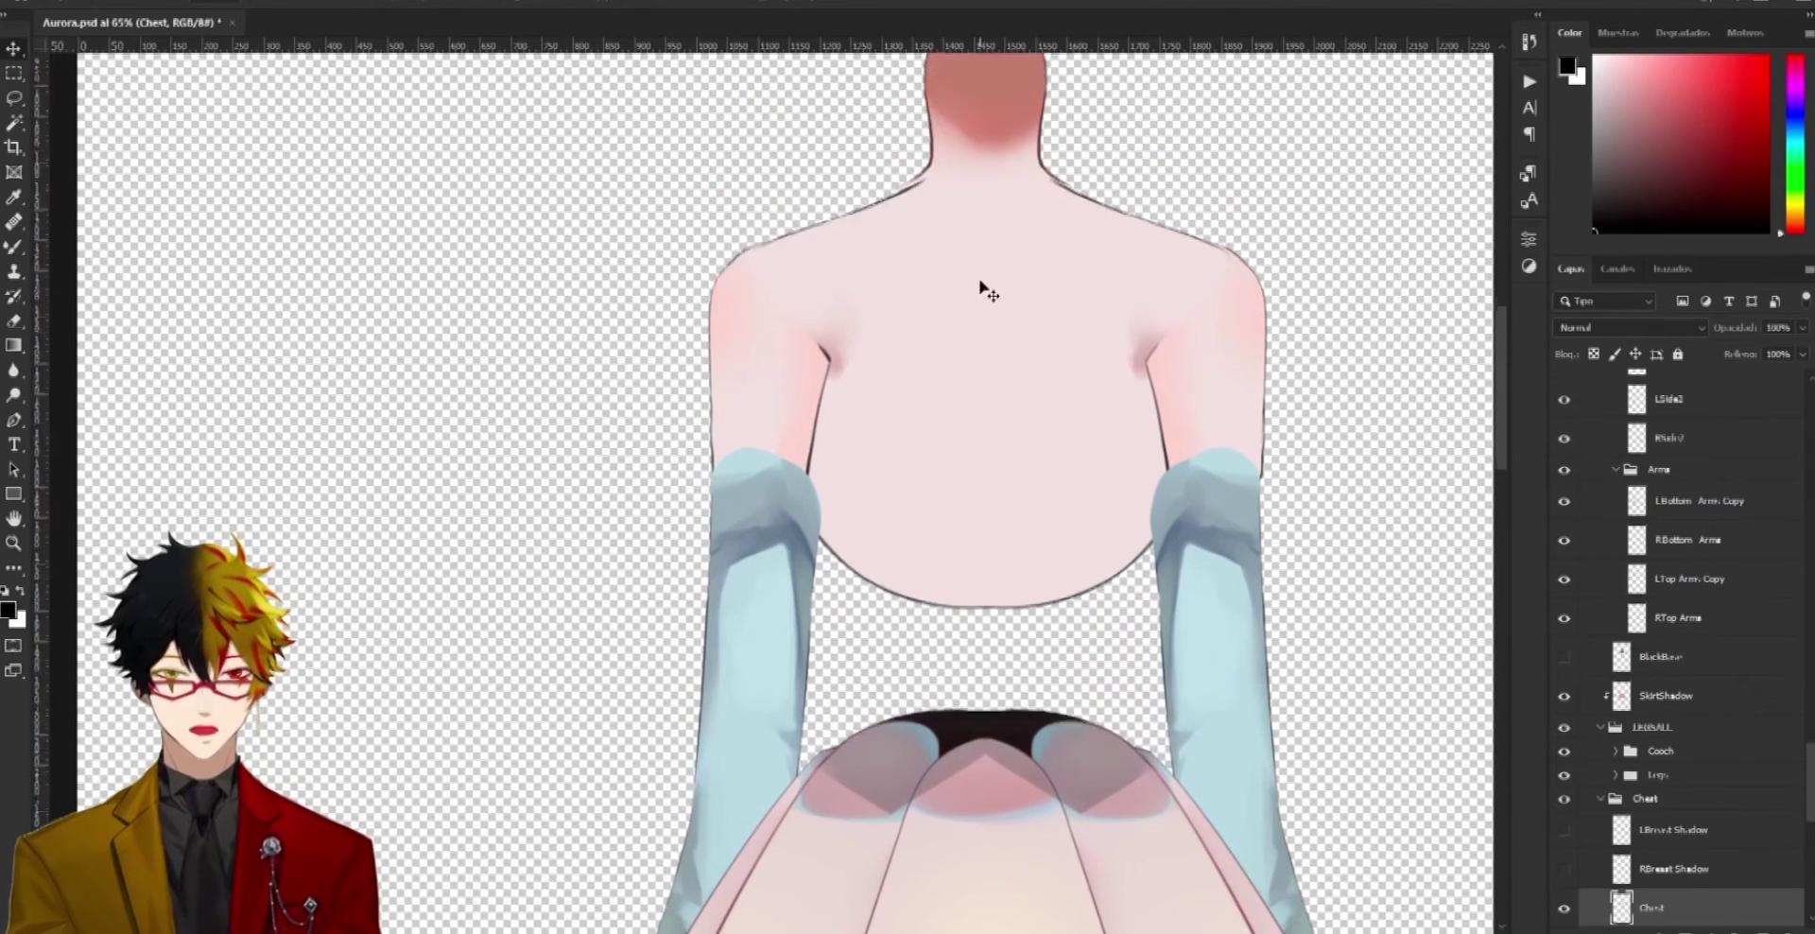
left_click_drag(1030, 425, 1026, 418)
Move the Neck layer up off the chest to reveal its lower edge, and hide it
left_click_drag(1024, 253, 979, 230)
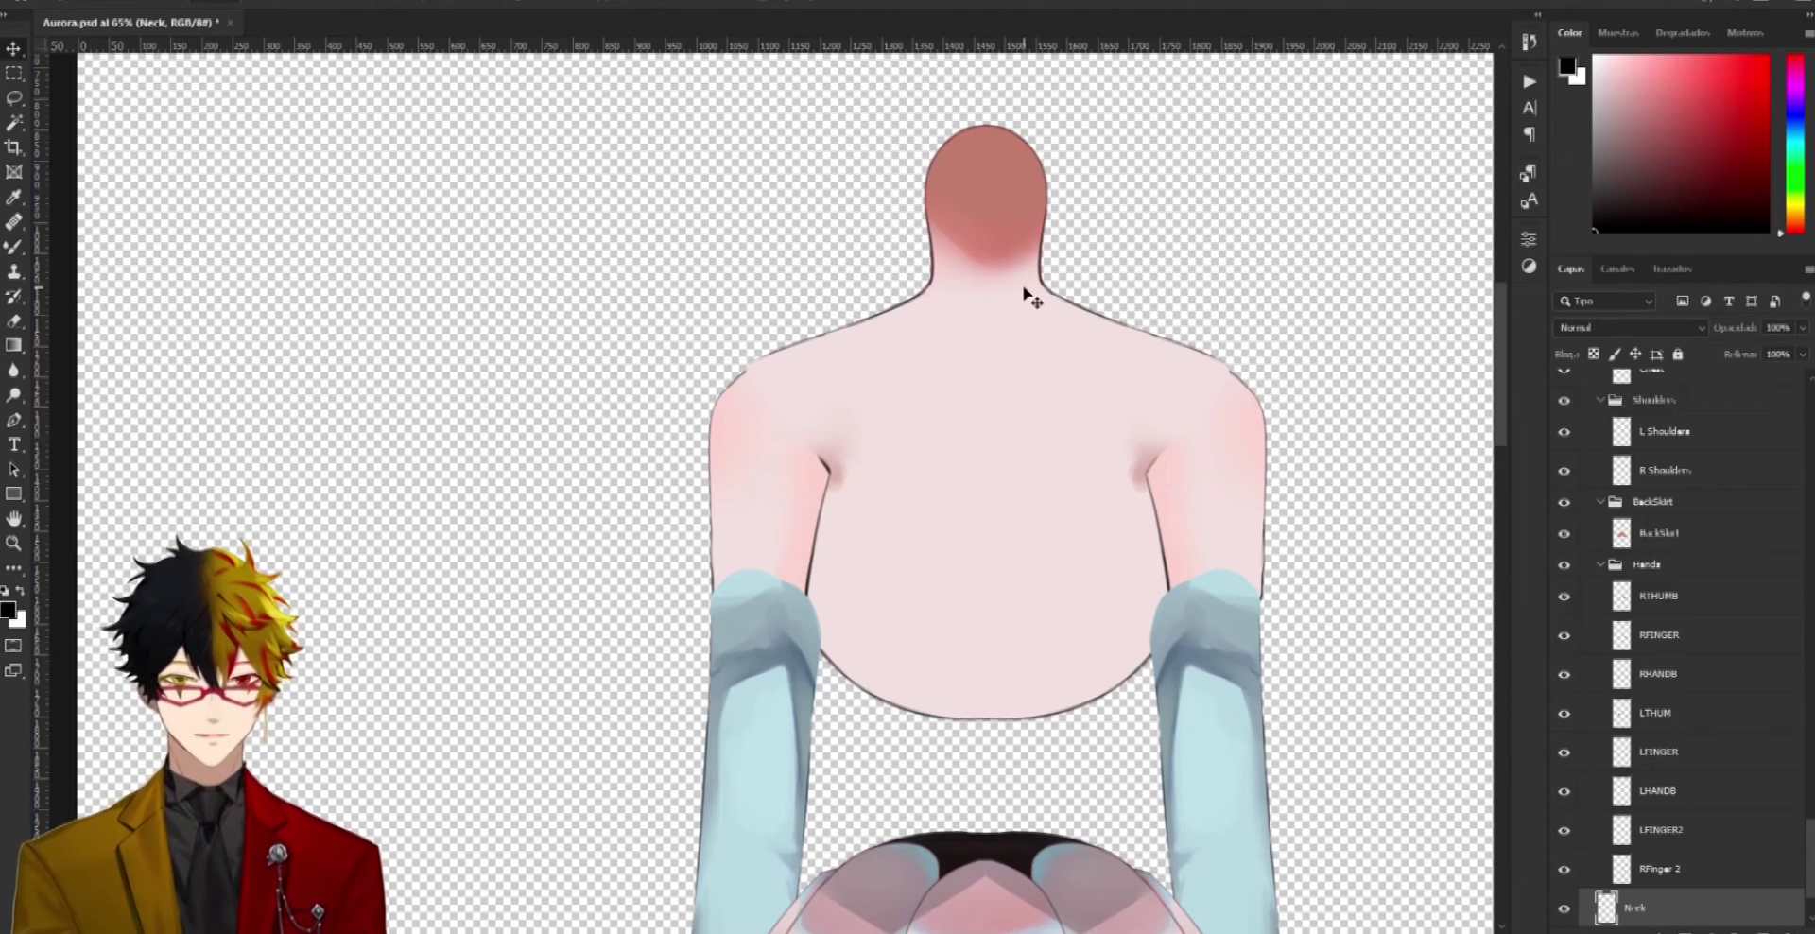
scroll(1025, 288, "up", 5)
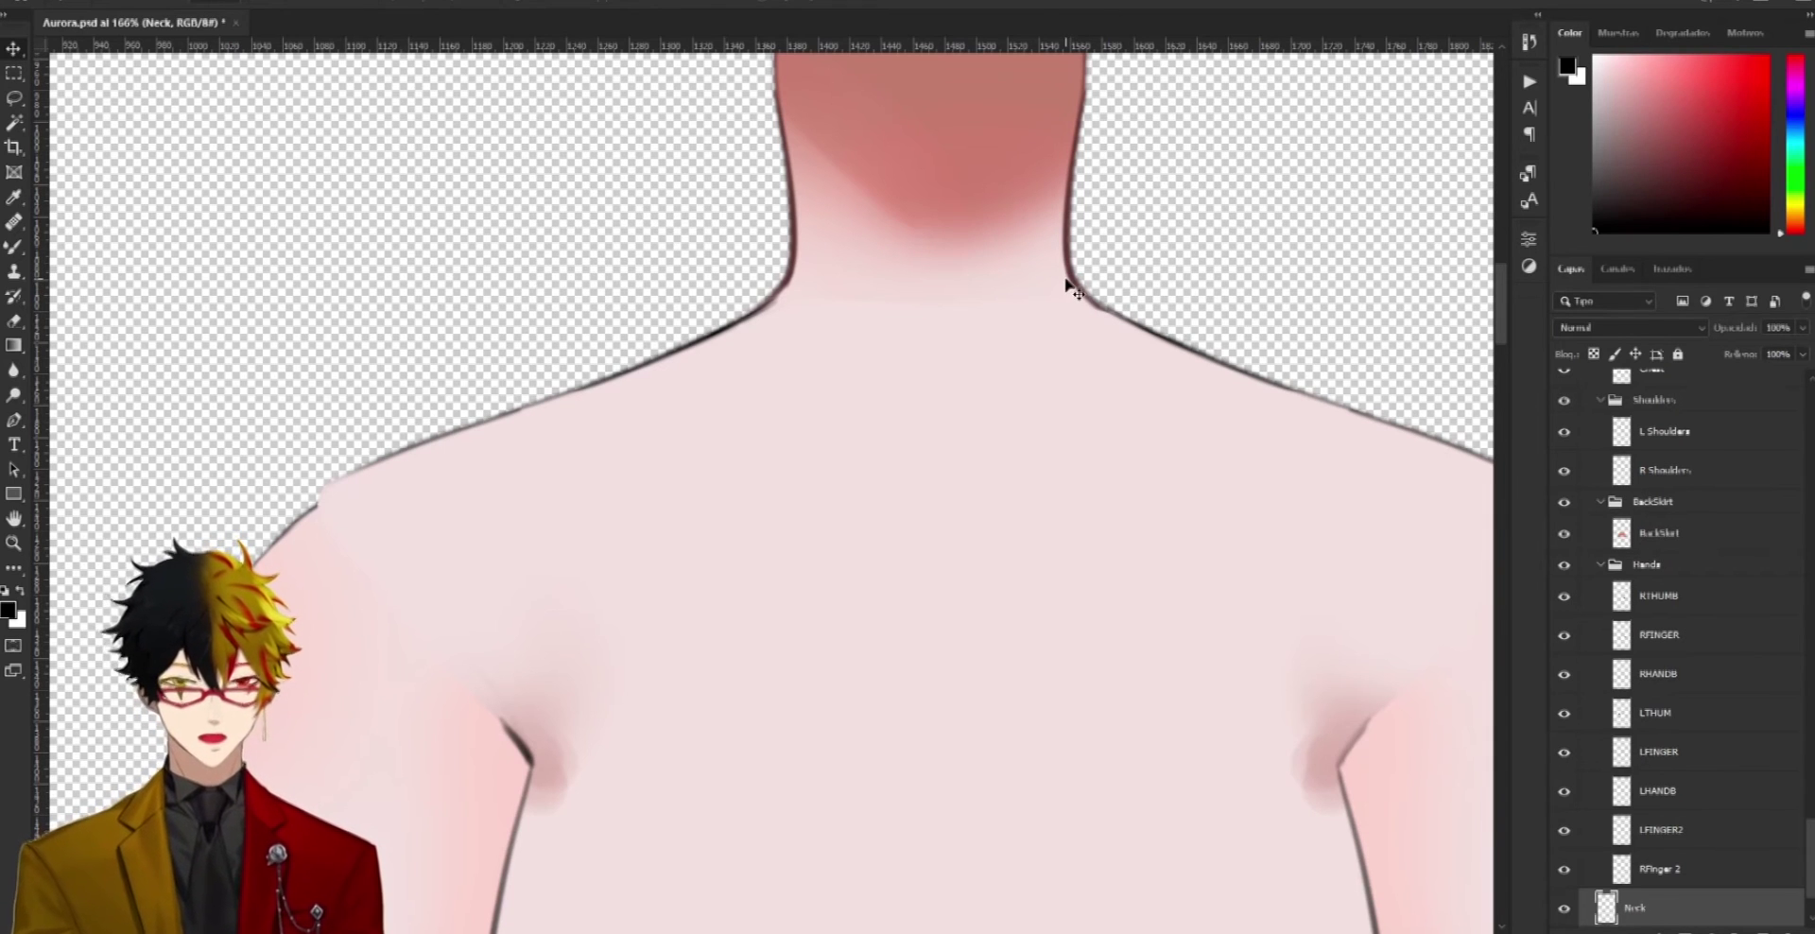
left_click_drag(966, 258, 977, 169)
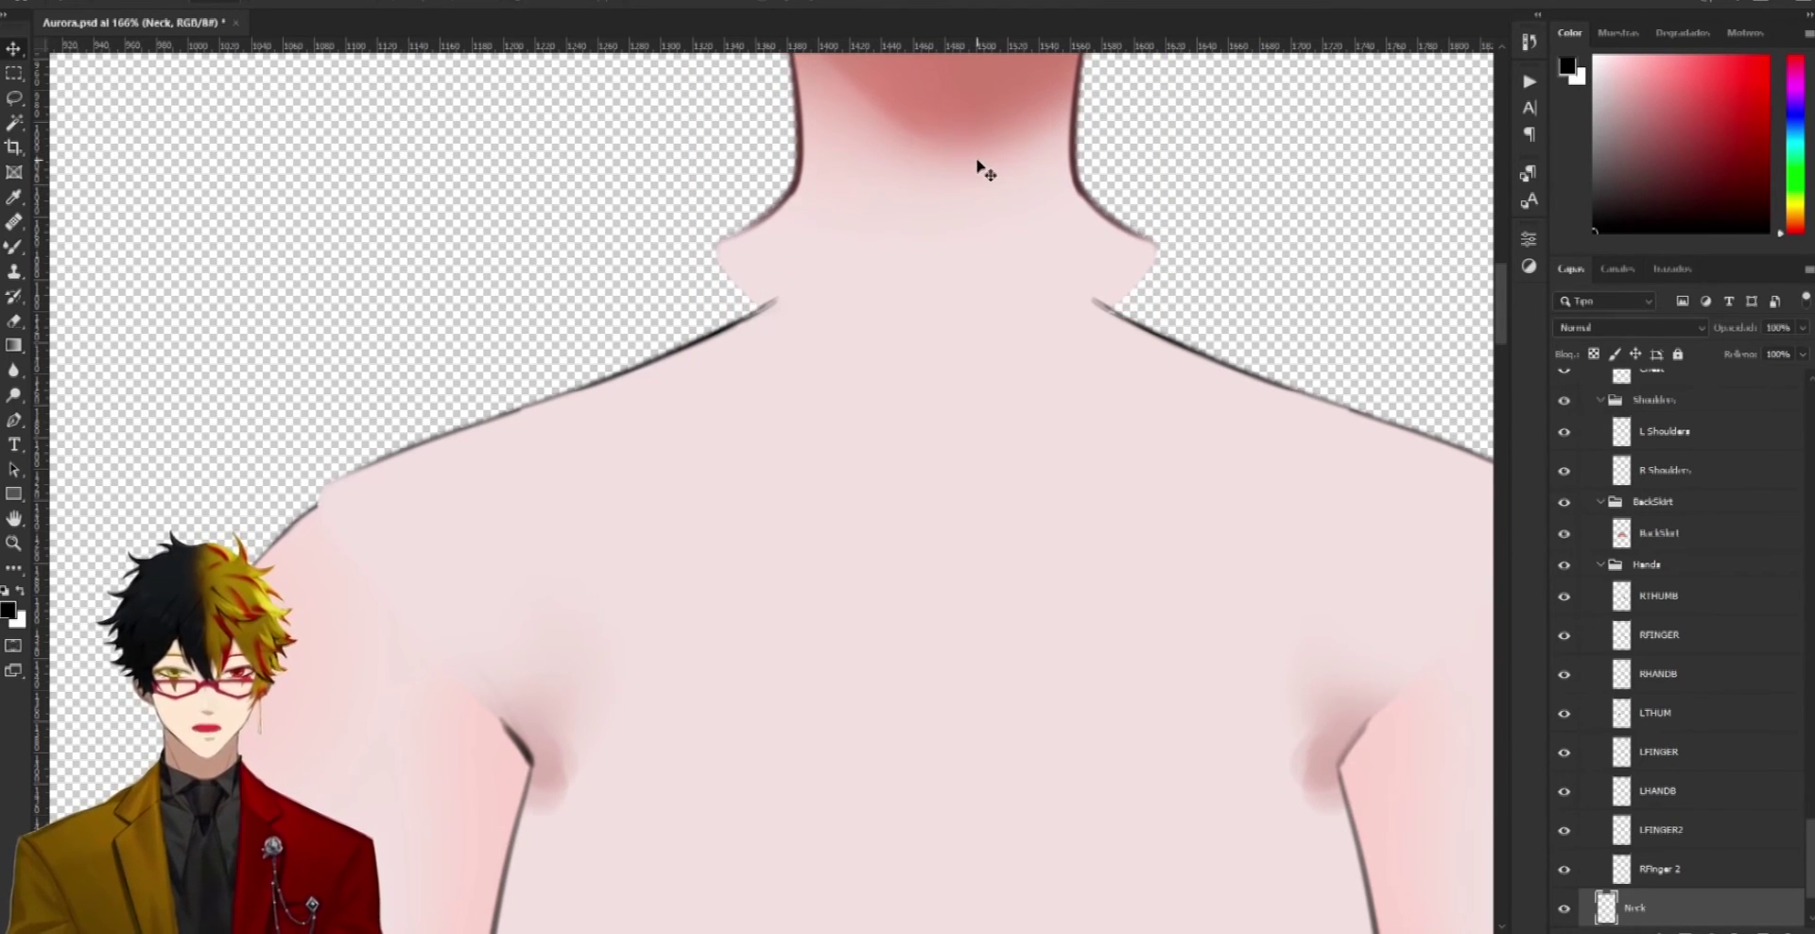
scroll(982, 170, "down", 3)
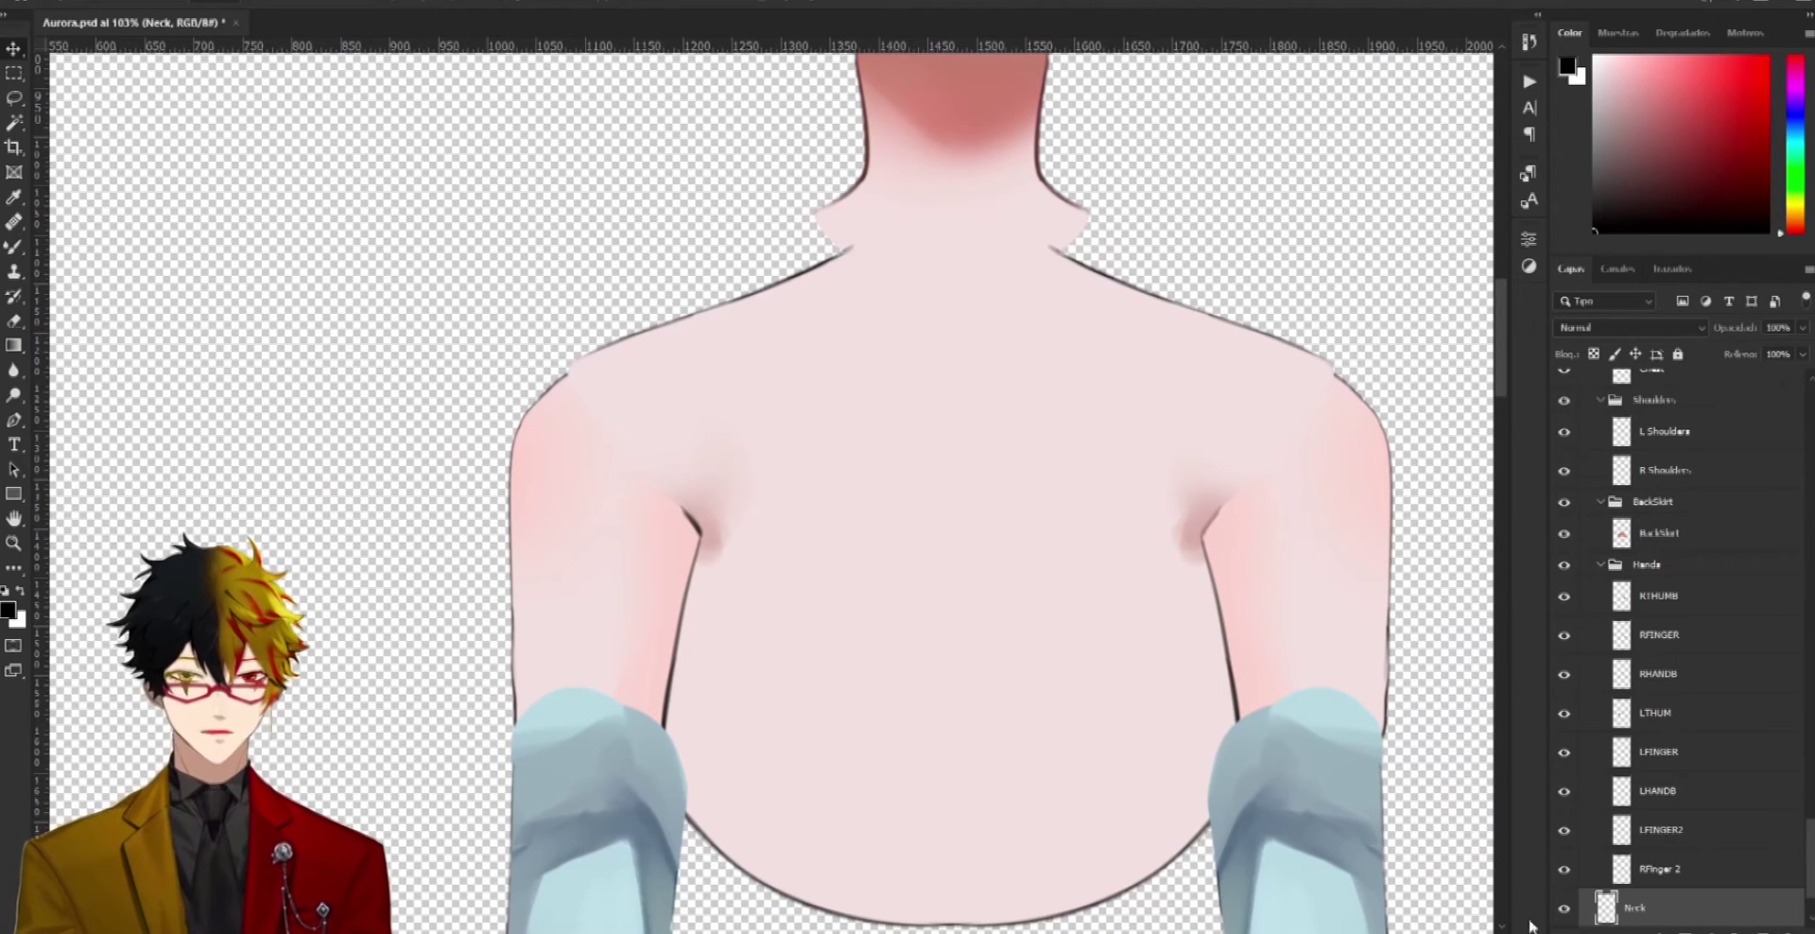
left_click(1565, 910)
Shift the Chest layer back and forth over the shoulders and upward, and hide it
mouse_move(1092, 539)
left_mouse_down()
mouse_move(1167, 438)
mouse_move(1092, 555)
left_mouse_up()
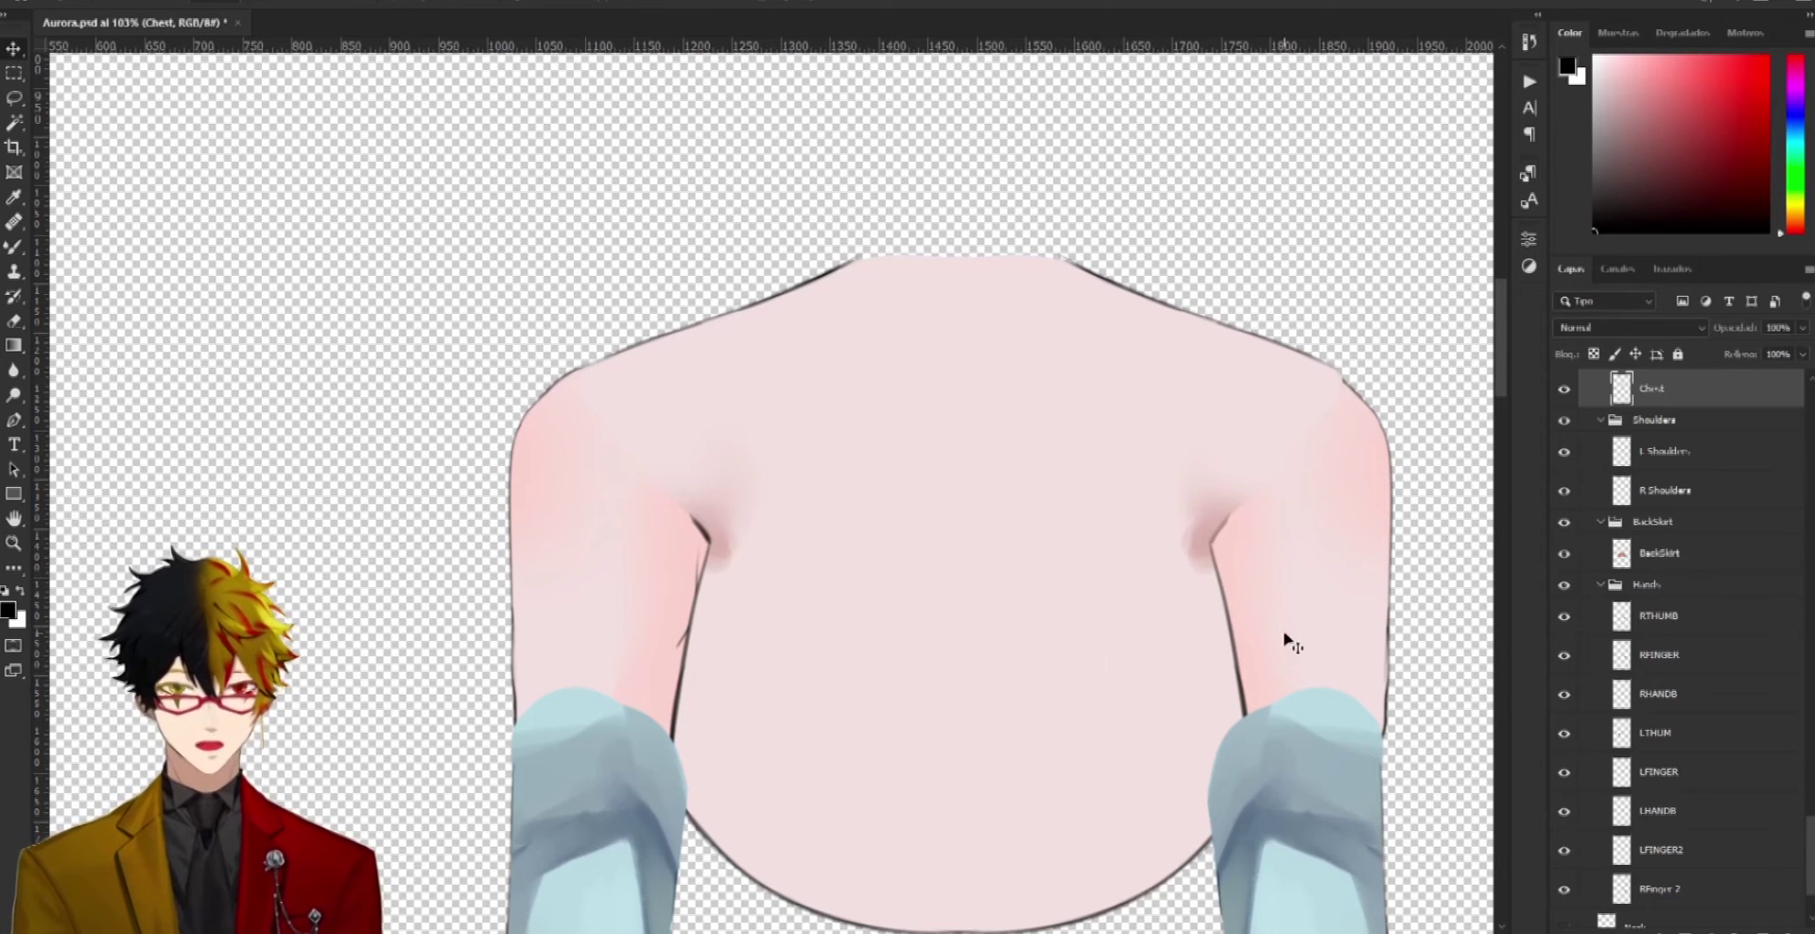
mouse_move(1106, 688)
left_mouse_down()
mouse_move(1053, 634)
mouse_move(1193, 652)
mouse_move(1431, 636)
mouse_move(894, 390)
mouse_move(1120, 625)
mouse_move(1119, 695)
mouse_move(1087, 679)
left_mouse_up()
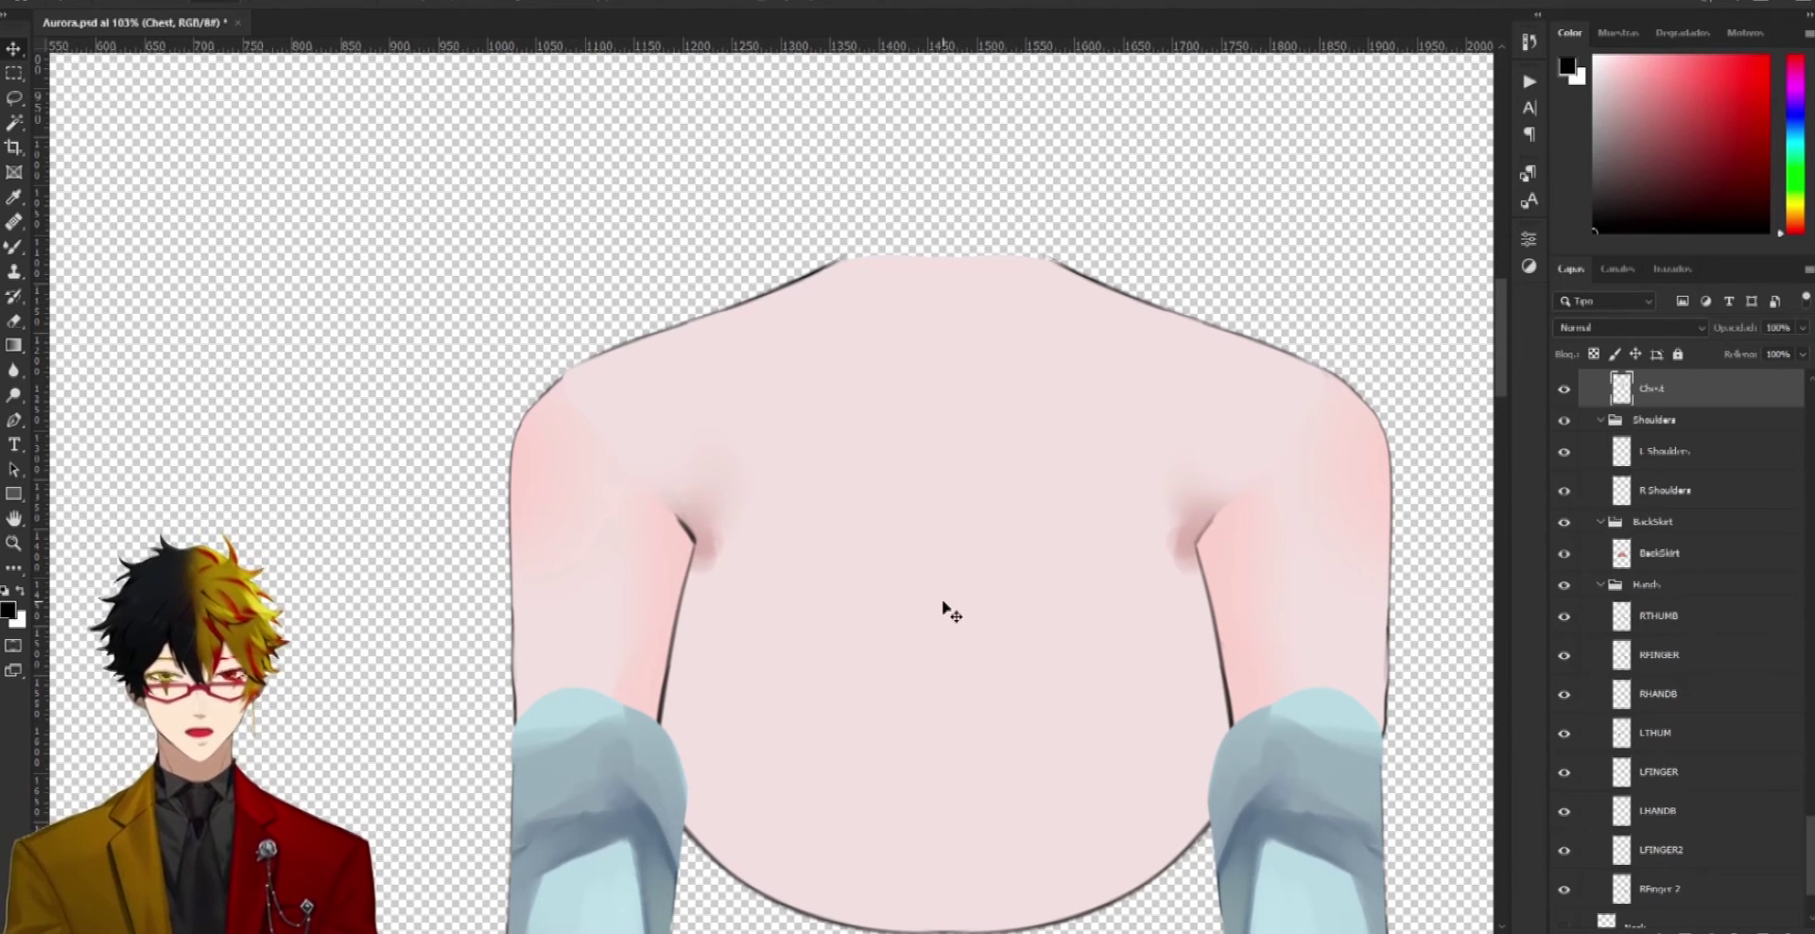
left_click_drag(928, 597, 1064, 487)
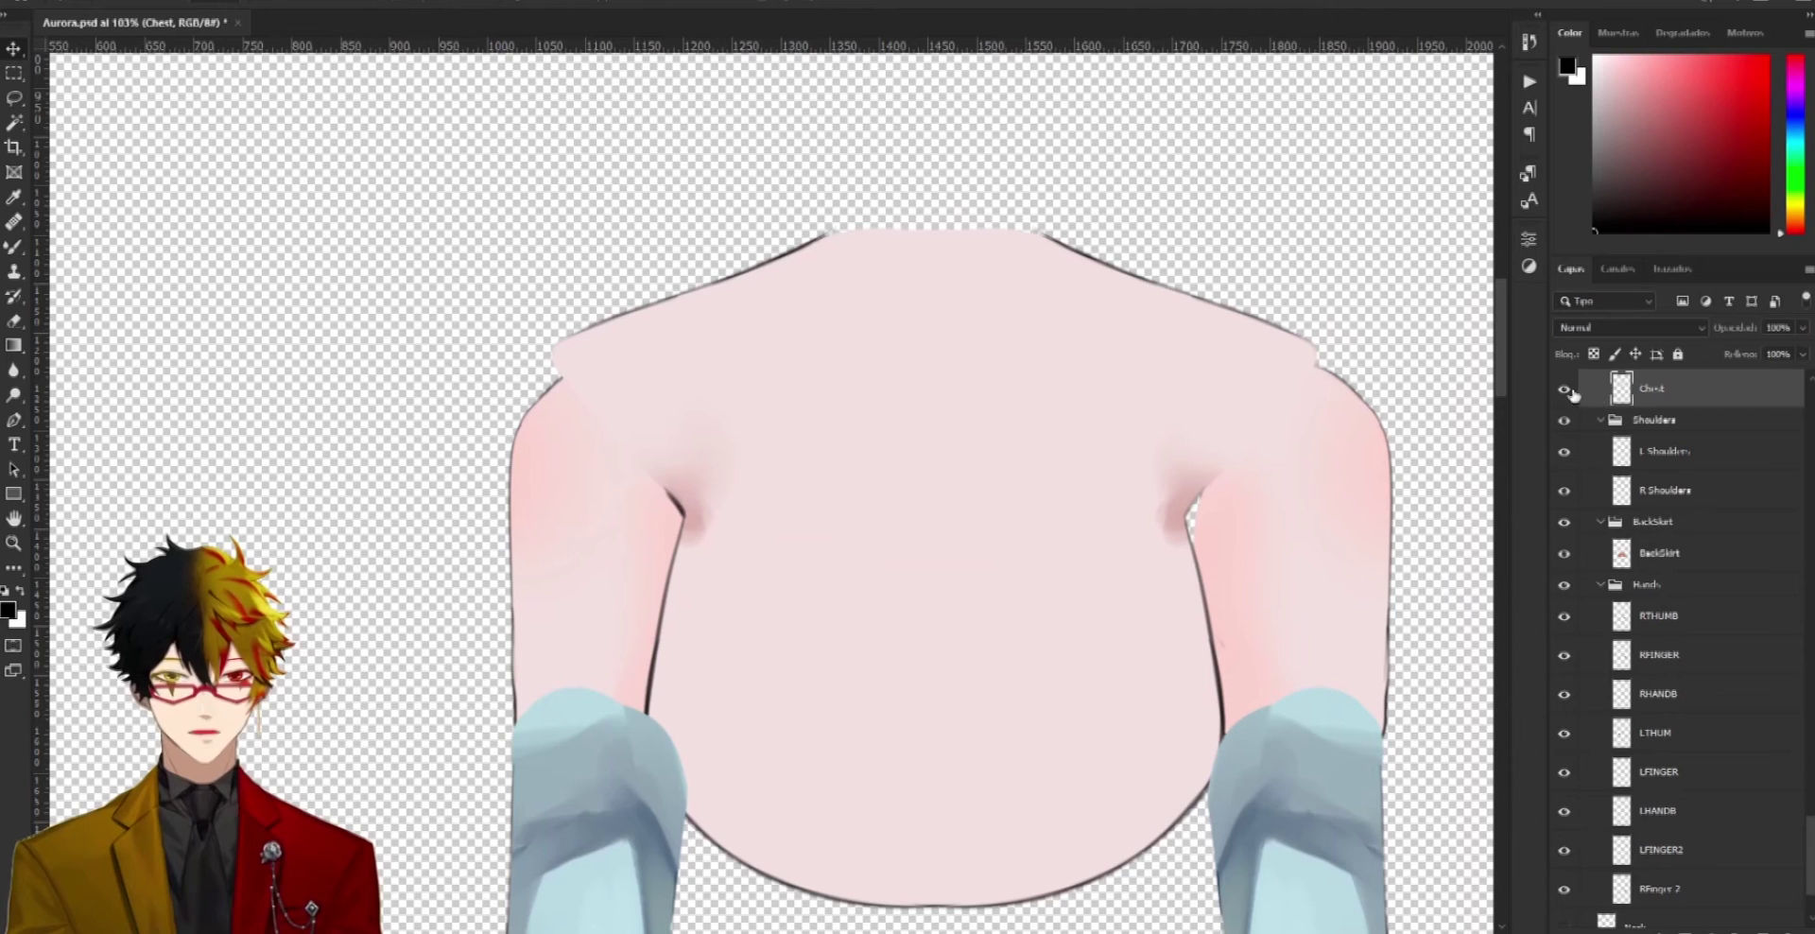
left_click(1565, 388)
Move the L Shoulders and R Shoulders layers up off the sleeves, and hide both layers
left_click_drag(583, 360, 684, 283)
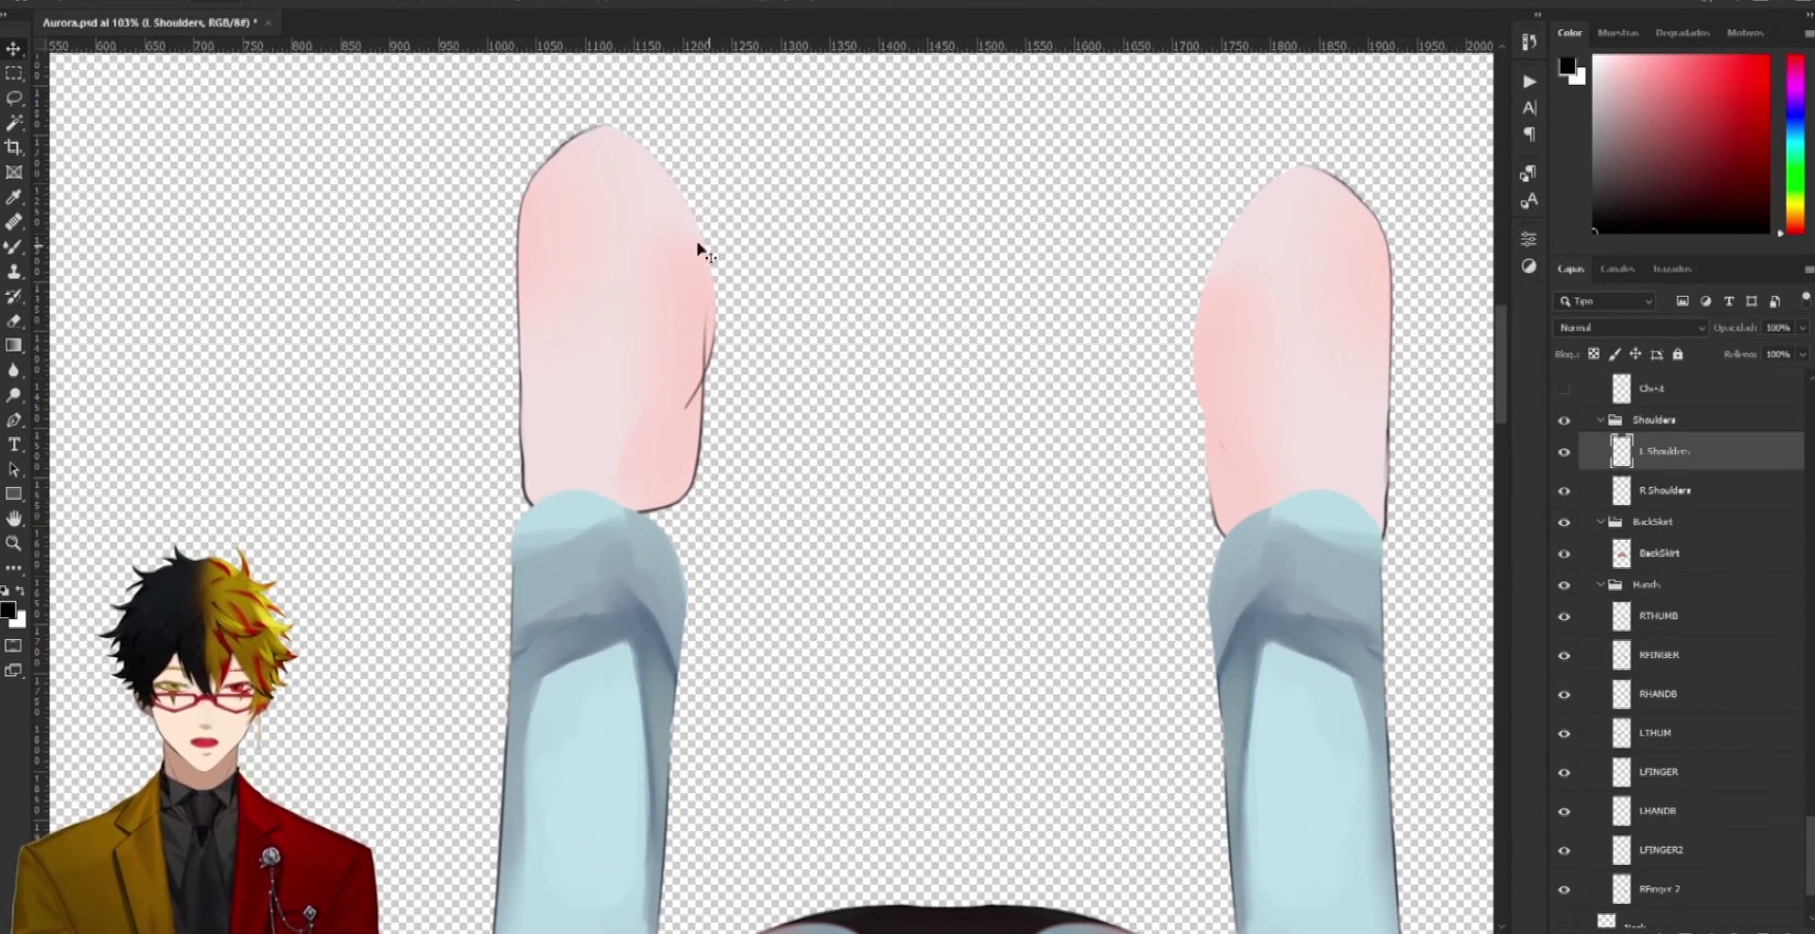
left_click_drag(1260, 383, 1213, 333)
left_click_drag(591, 343, 544, 343)
left_click(1308, 393)
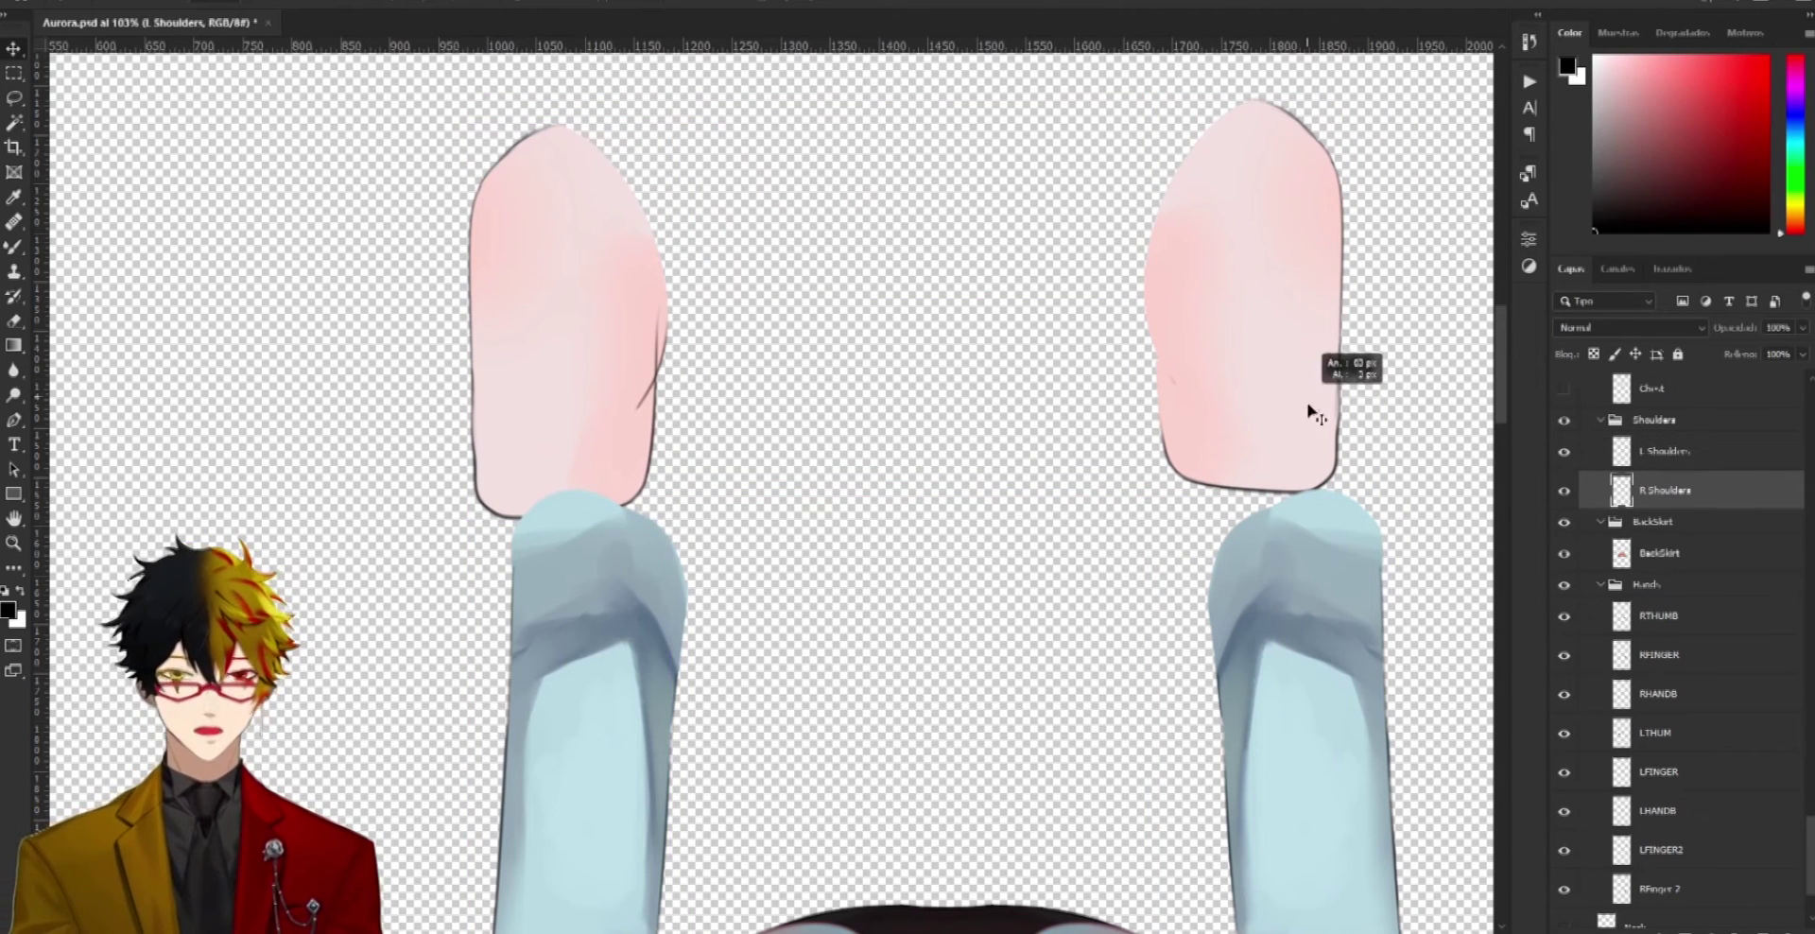
left_click(1565, 487)
Separate the sleeves by moving both top arm layers upward and both bottom arm layers outward beside the skirt
scroll(1046, 502, "down", 2)
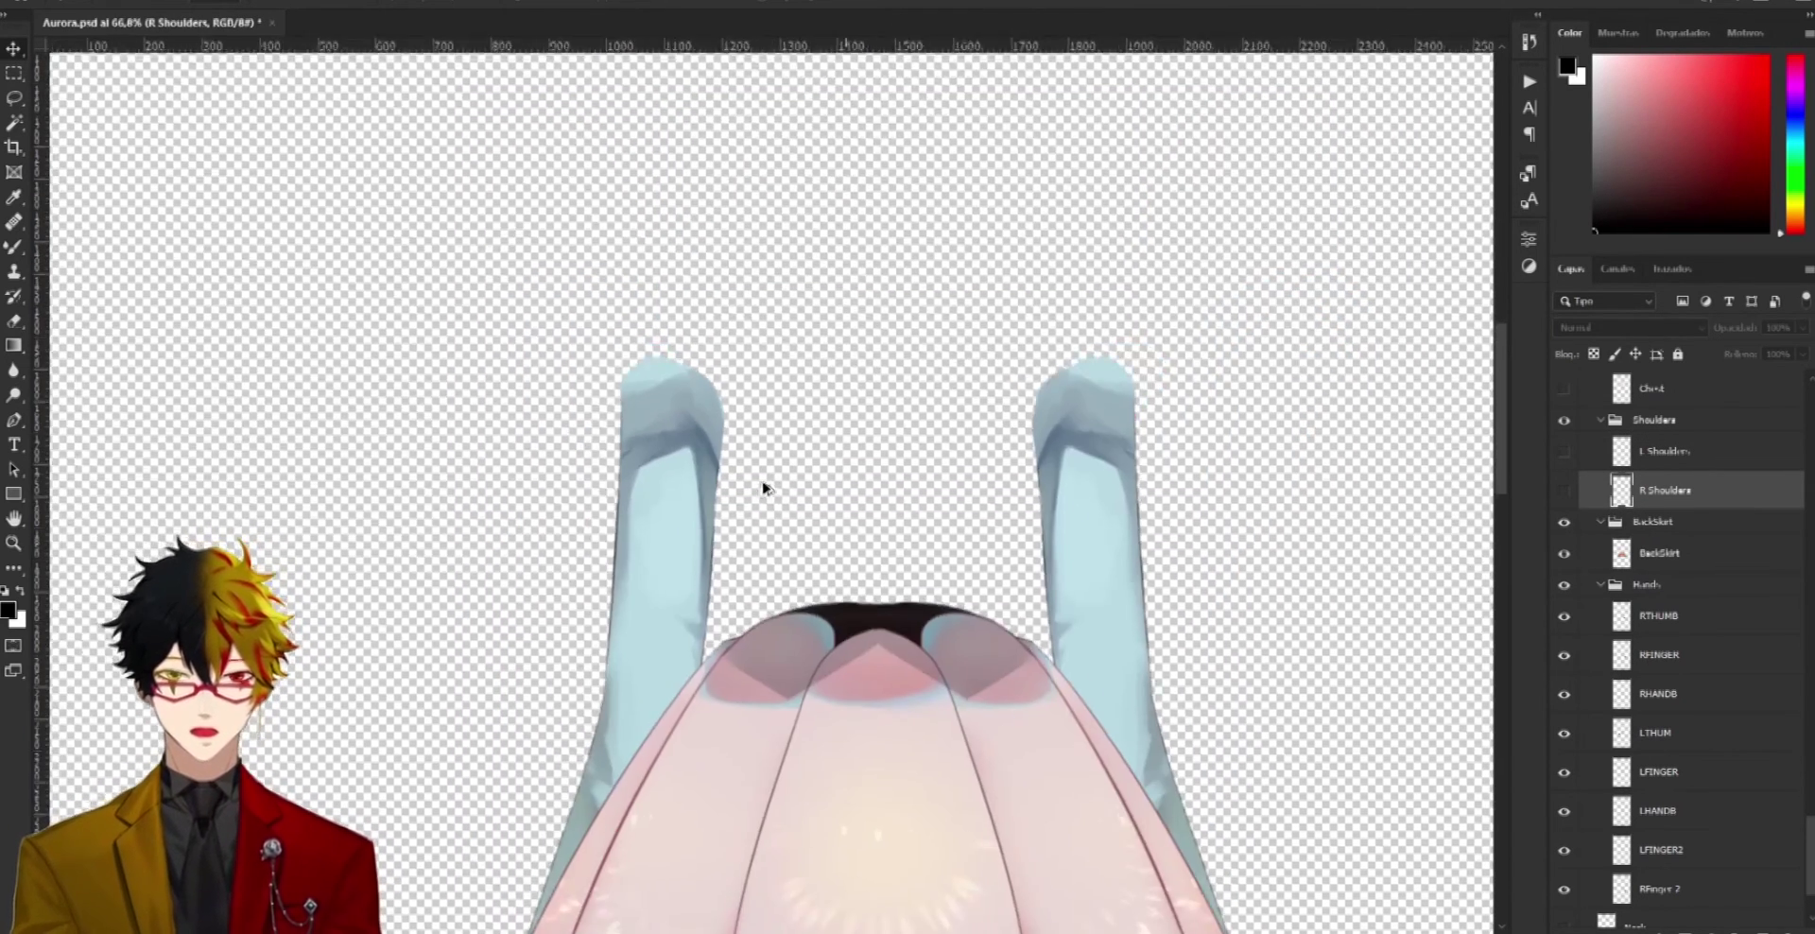
scroll(764, 488, "down", 1)
left_click_drag(676, 454, 624, 364)
left_click_drag(1025, 566, 1022, 463)
mouse_move(653, 430)
left_mouse_down()
mouse_move(700, 416)
mouse_move(655, 398)
left_mouse_up()
left_click(1049, 392)
left_click_drag(1054, 389, 1081, 356)
left_click_drag(659, 645, 525, 488)
left_click_drag(1126, 680, 1208, 551)
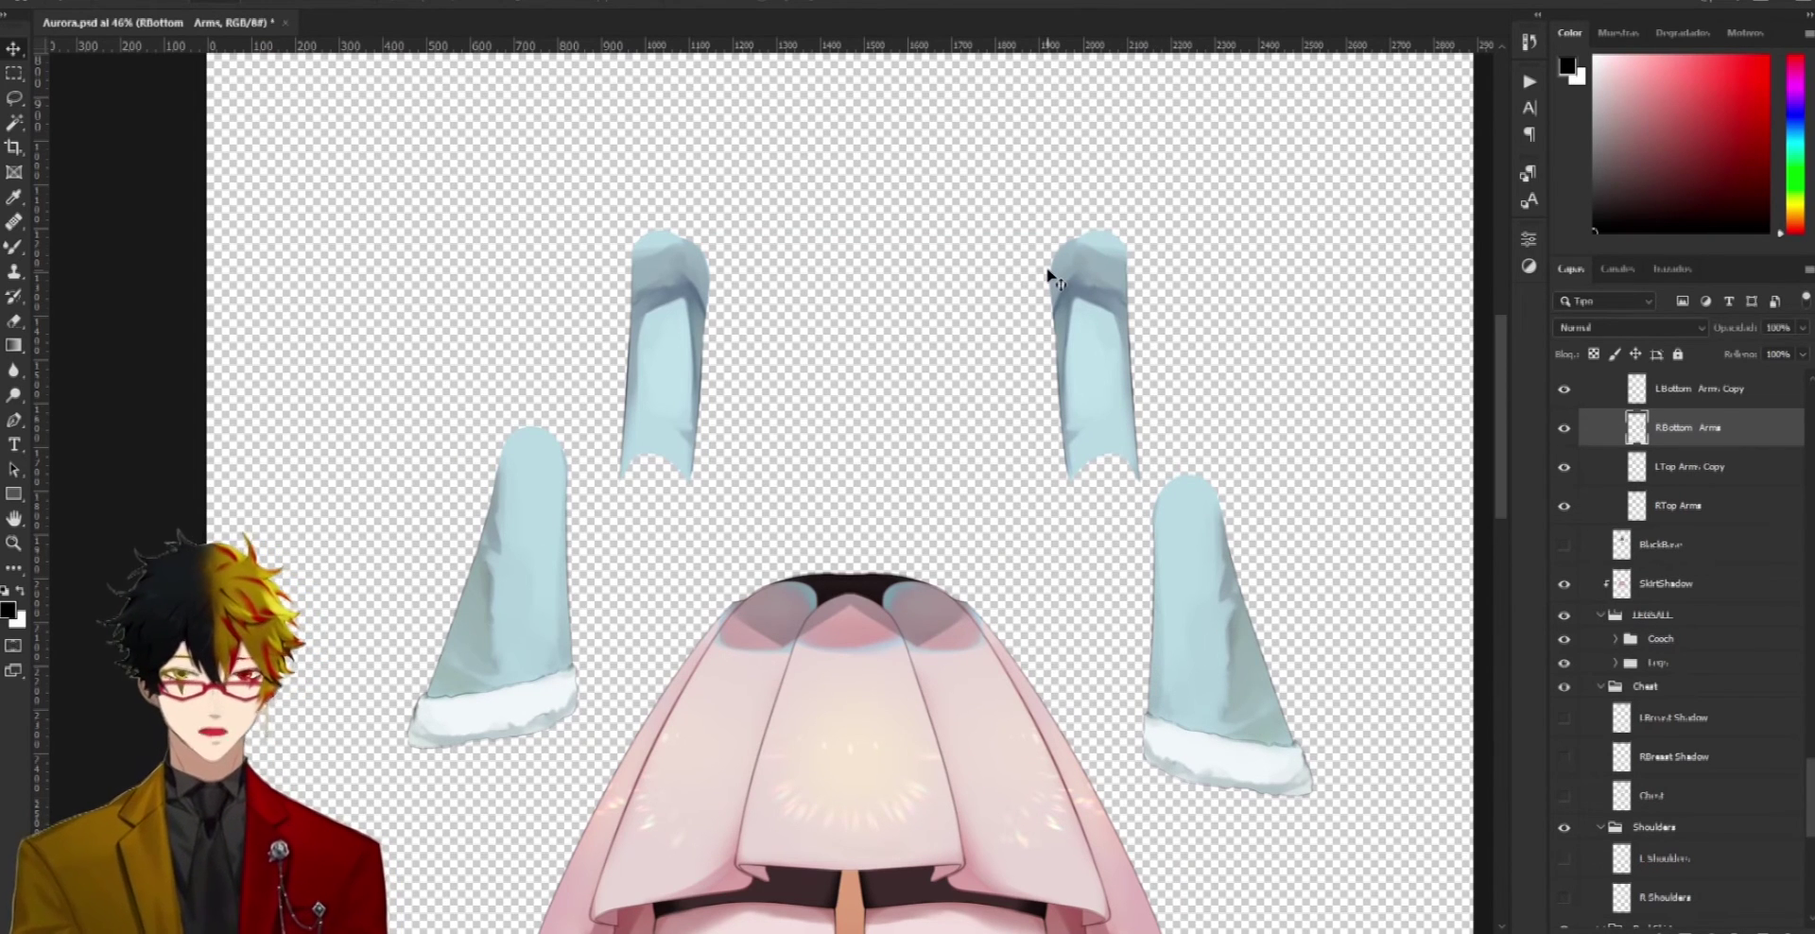
left_click(1114, 573, "shift")
left_click_drag(1216, 622, 1144, 585)
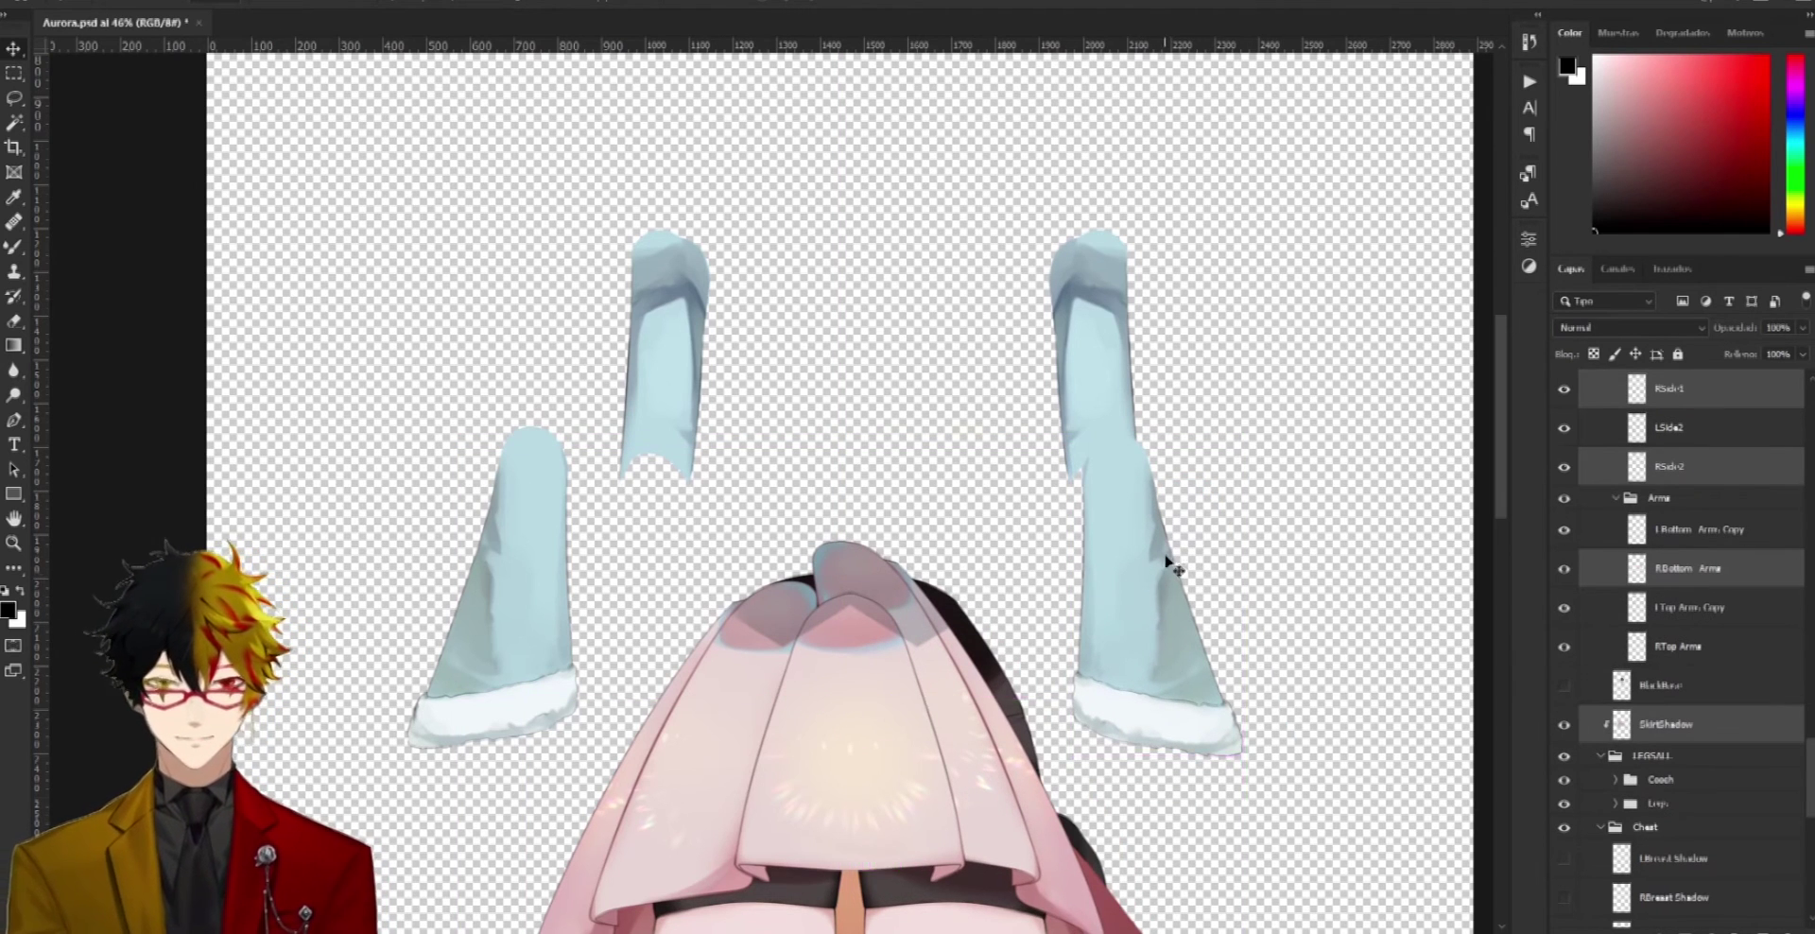
key("ctrl+z")
Move the RBottom Arms sleeve inward and up to join the RTop Arms sleeve, and fine-tune its overlap at the elbow
left_click_drag(1207, 627, 1113, 581)
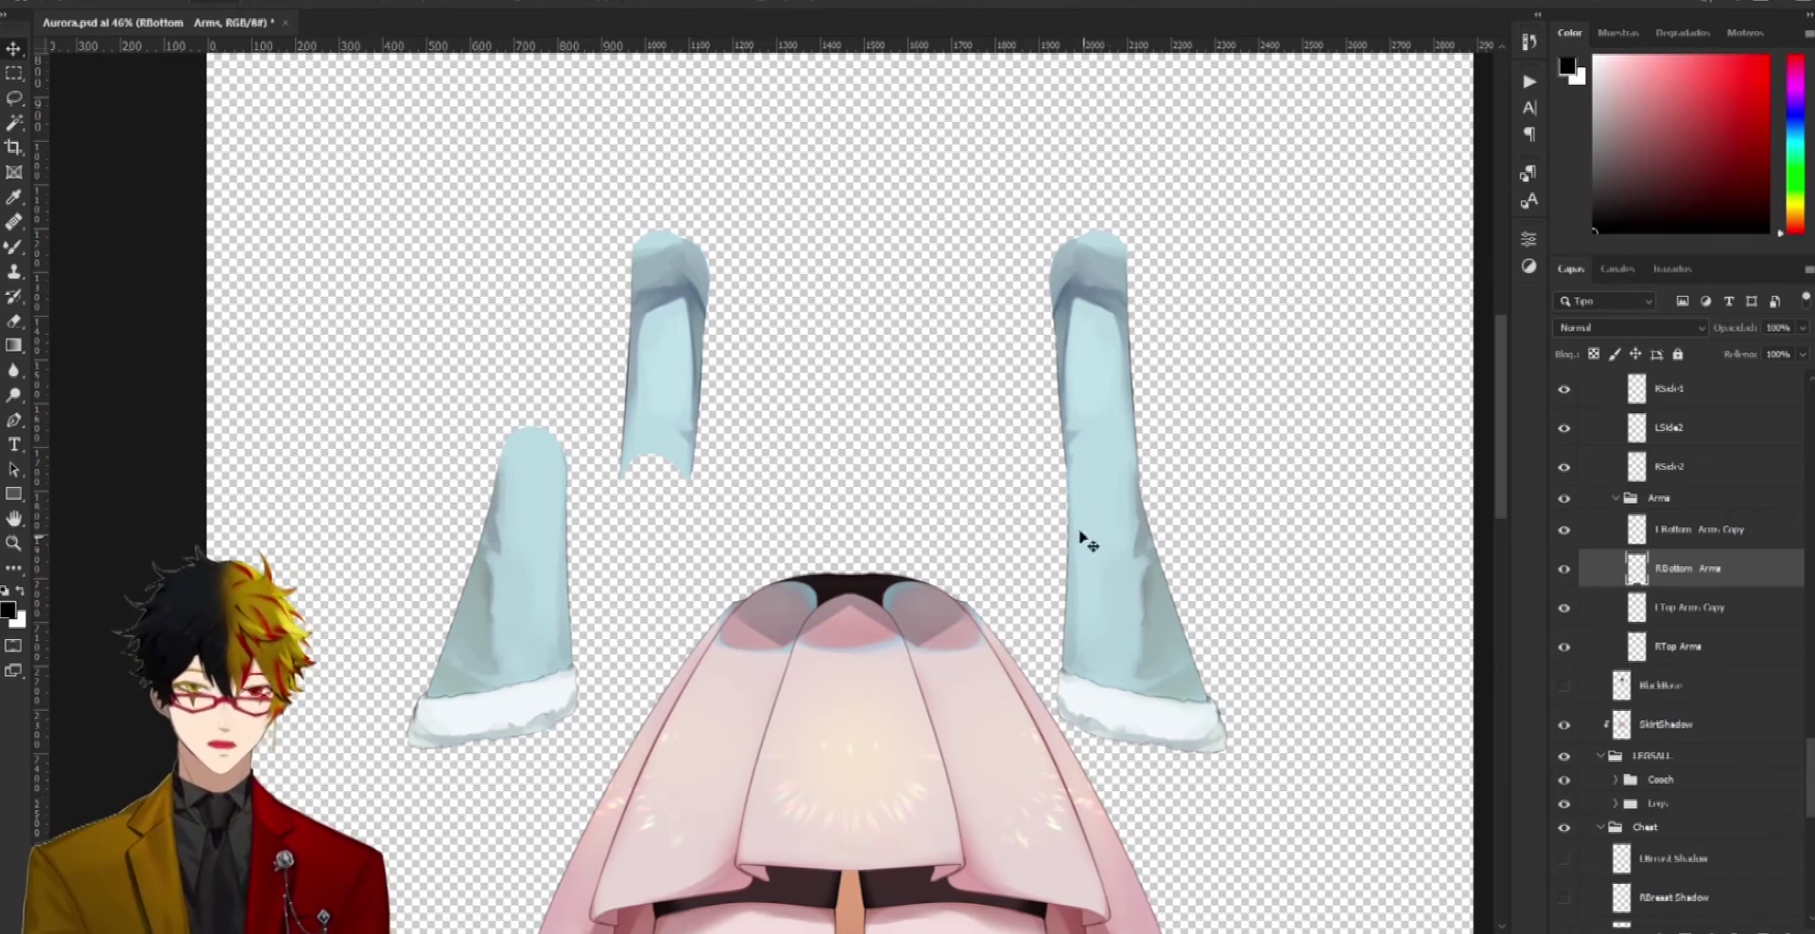
scroll(1116, 475, "up", 5)
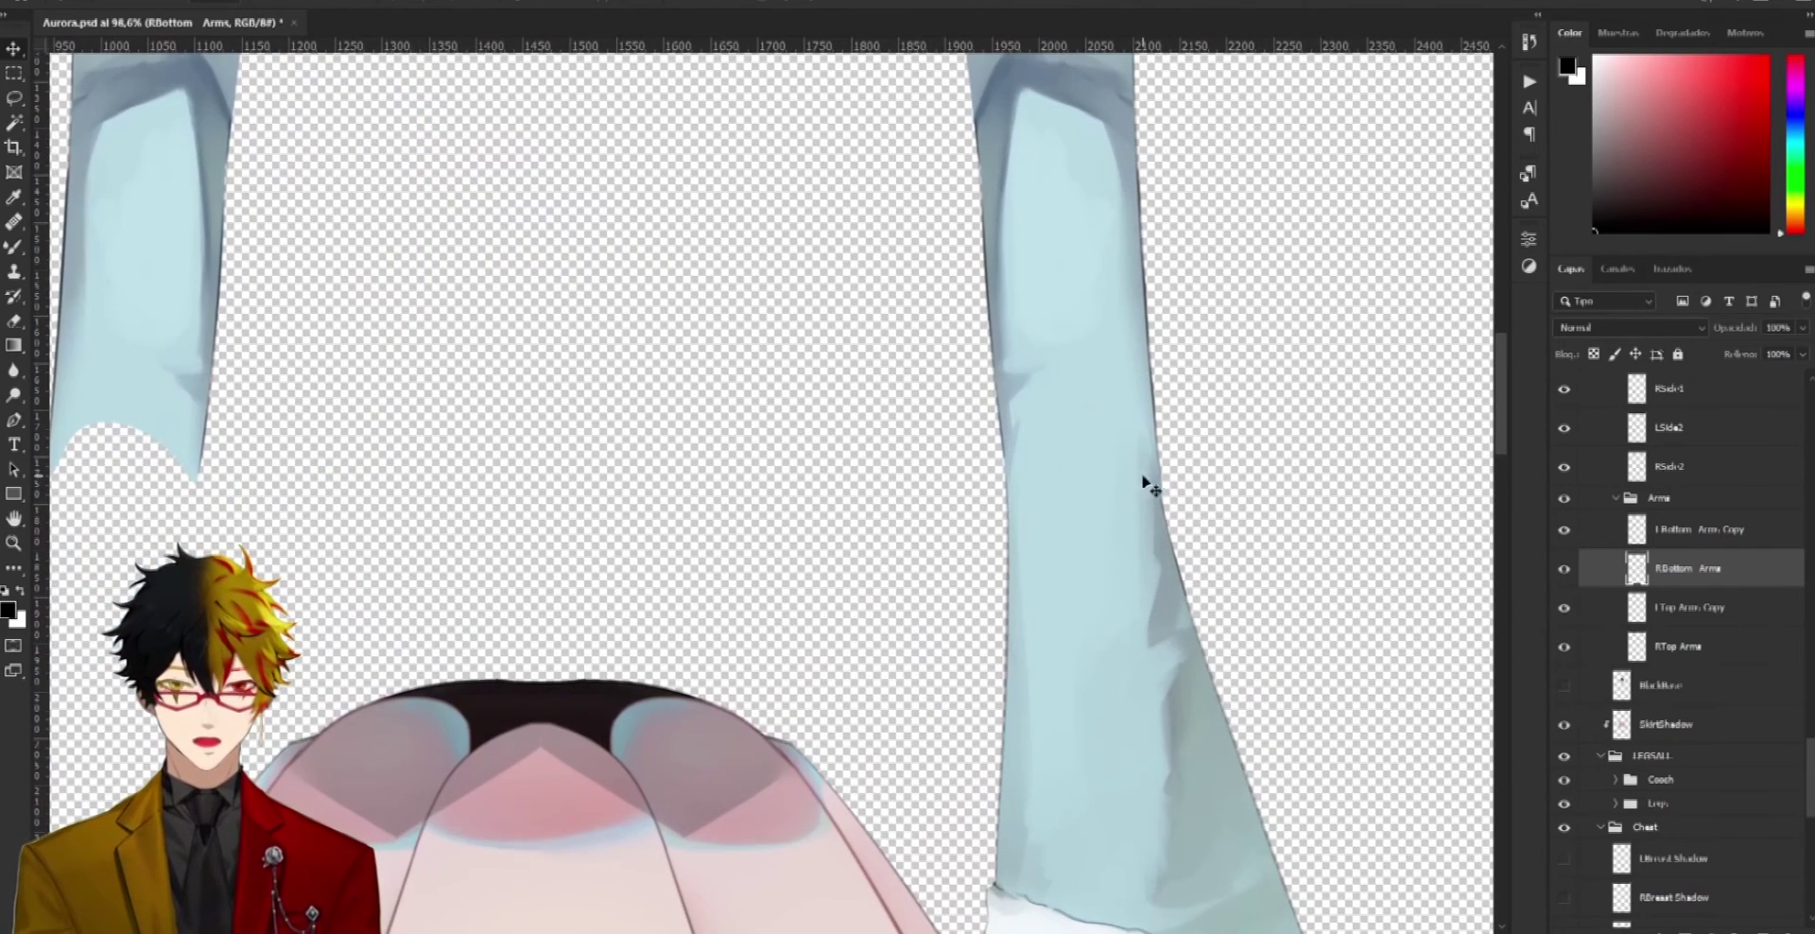
mouse_move(1143, 515)
left_mouse_down()
mouse_move(1190, 577)
mouse_move(1331, 584)
mouse_move(1179, 528)
mouse_move(1108, 552)
mouse_move(1141, 584)
mouse_move(1117, 529)
left_mouse_up()
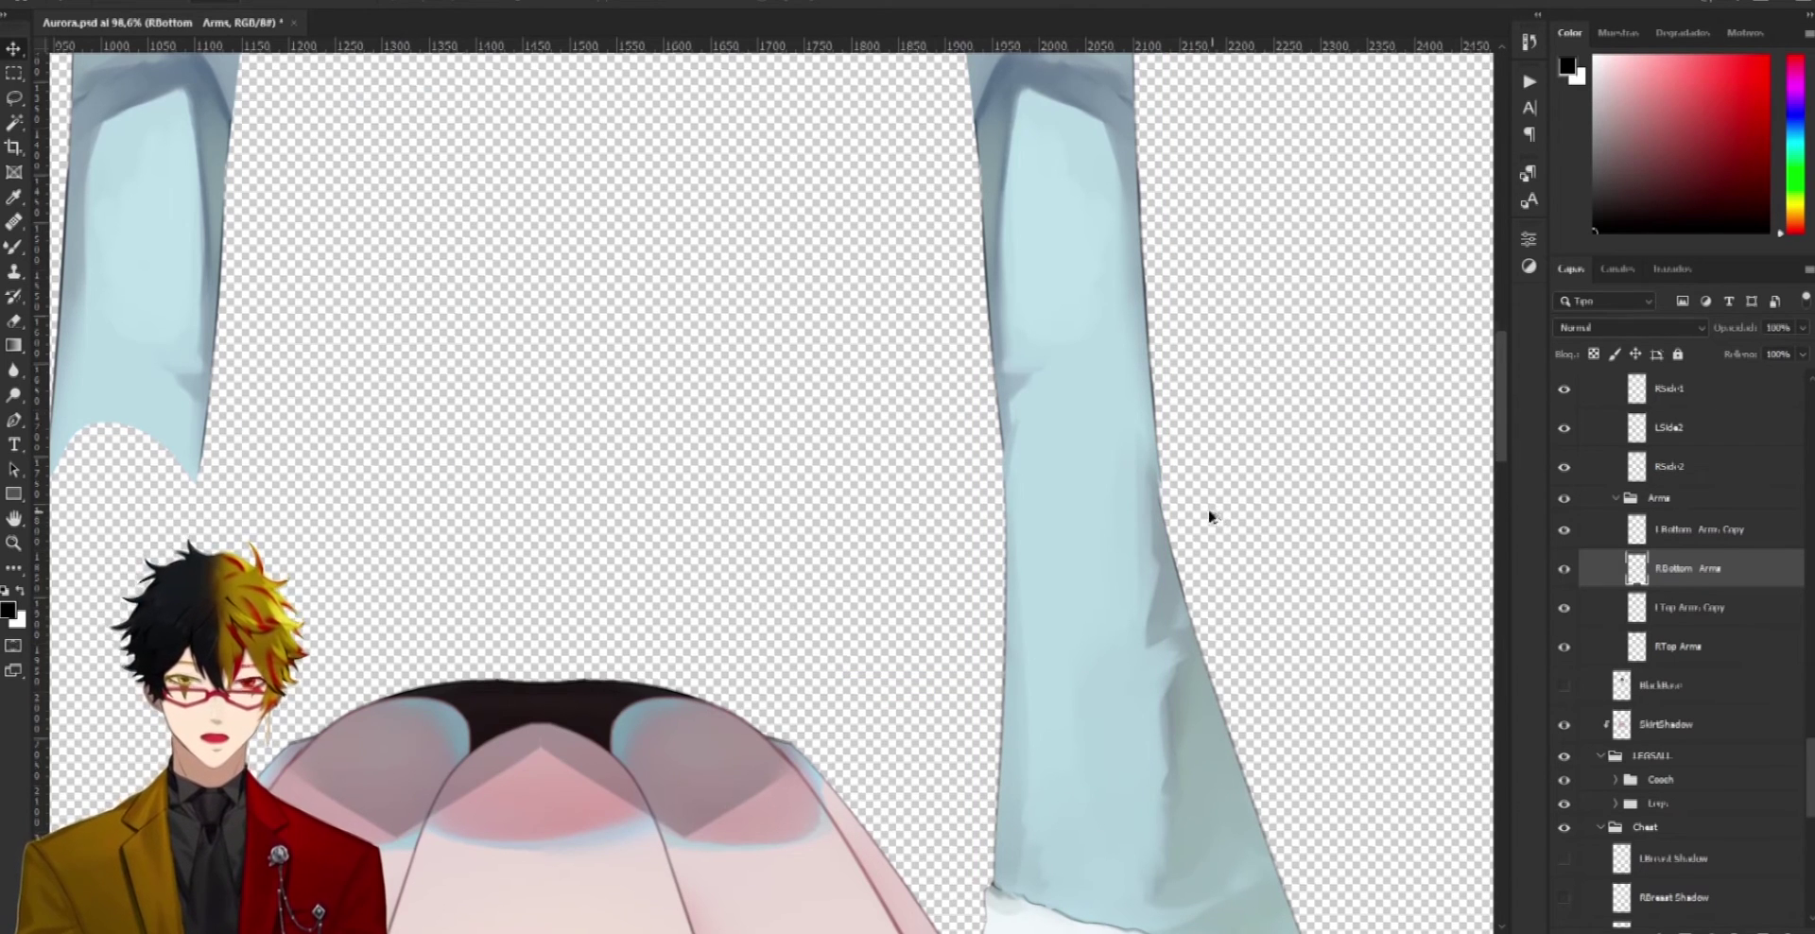
scroll(1208, 514, "down", 3)
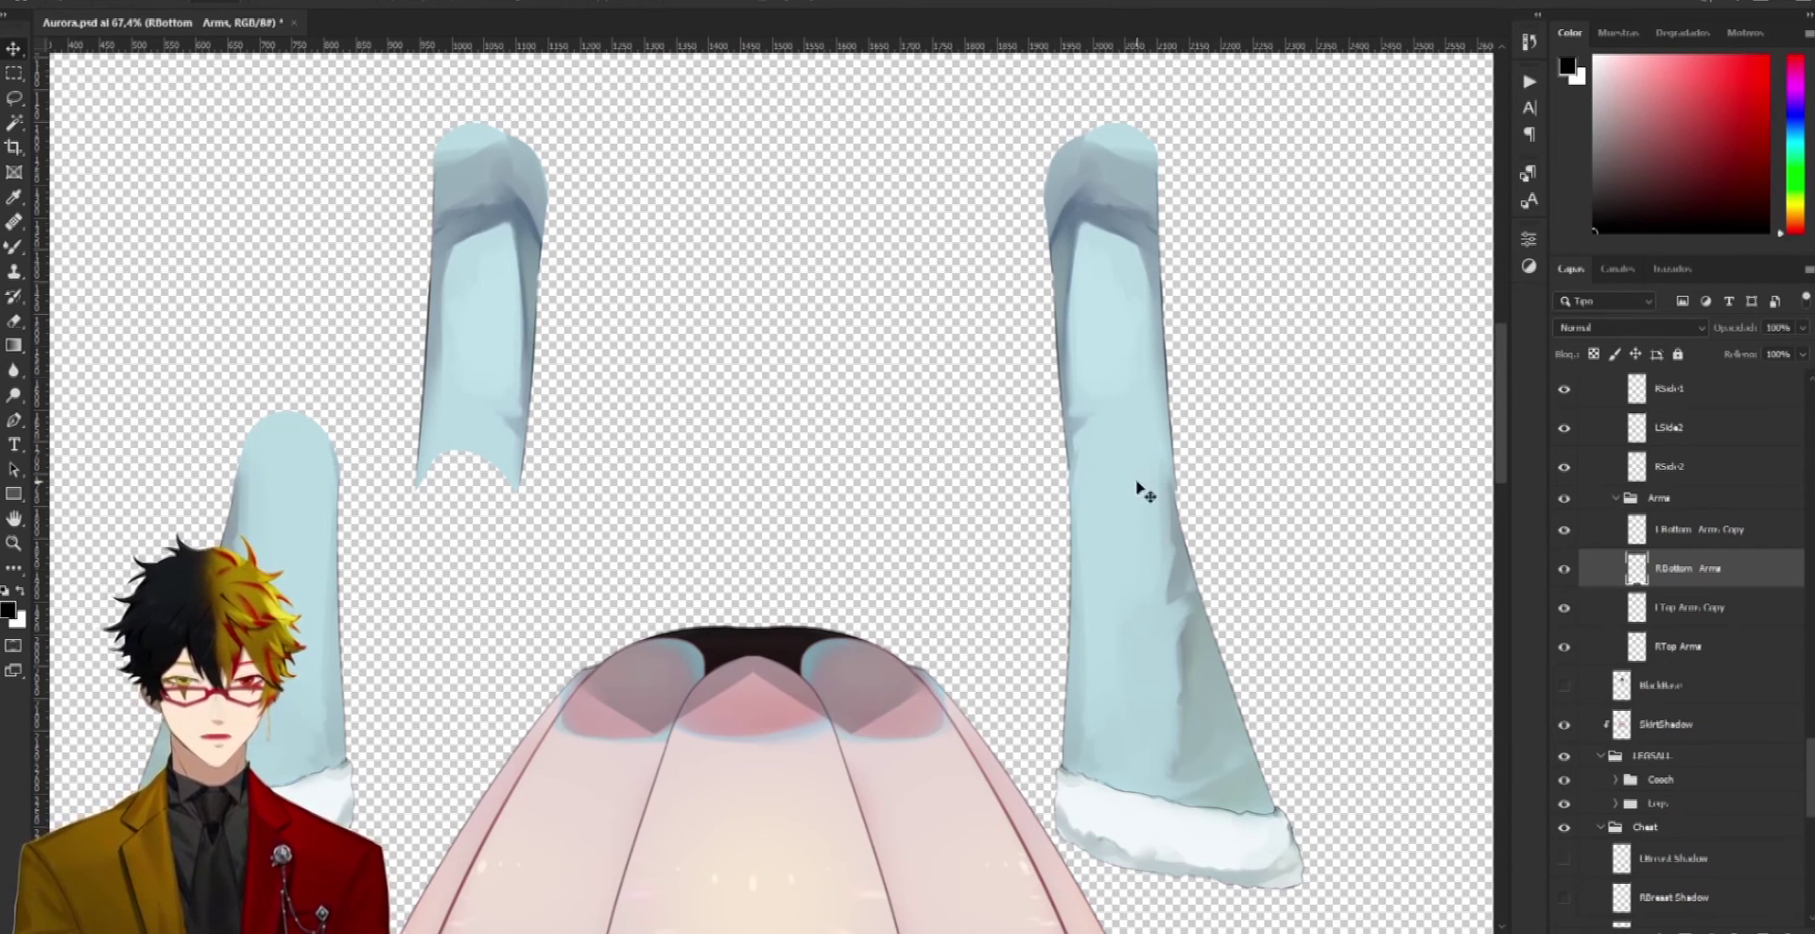
scroll(1104, 477, "up", 2)
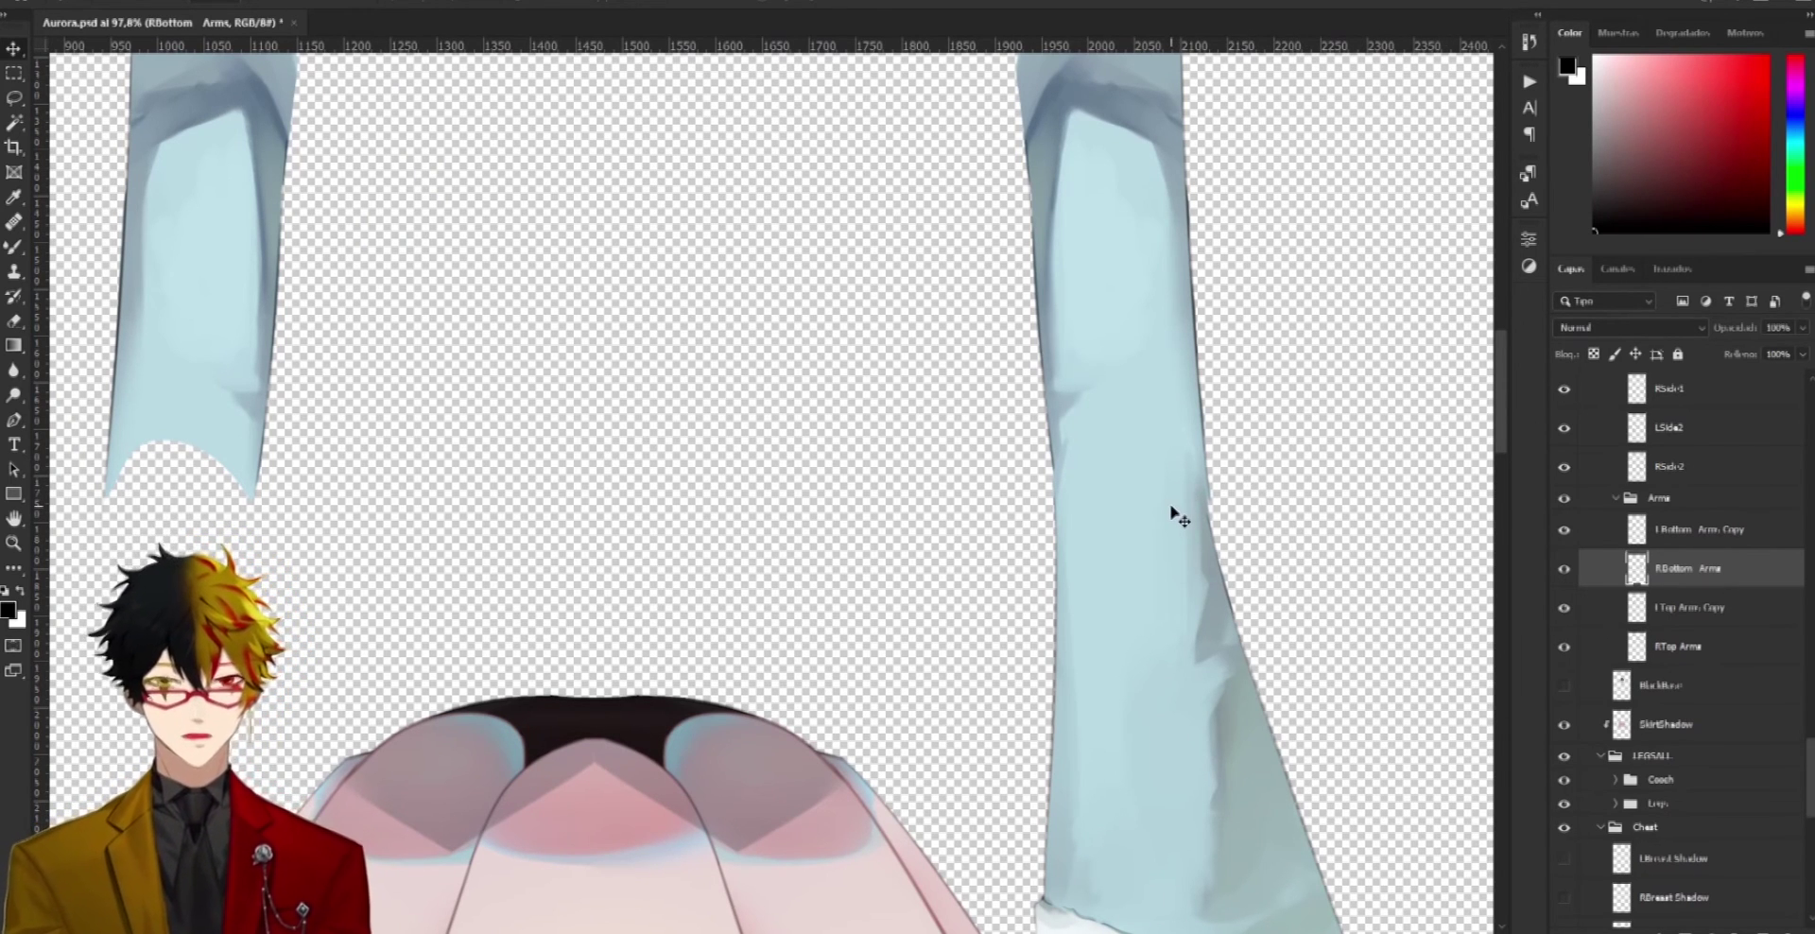
mouse_move(1160, 512)
left_mouse_down()
mouse_move(1173, 599)
mouse_move(1254, 672)
mouse_move(1234, 458)
mouse_move(1224, 554)
mouse_move(1154, 579)
mouse_move(1167, 590)
mouse_move(1169, 539)
left_mouse_up()
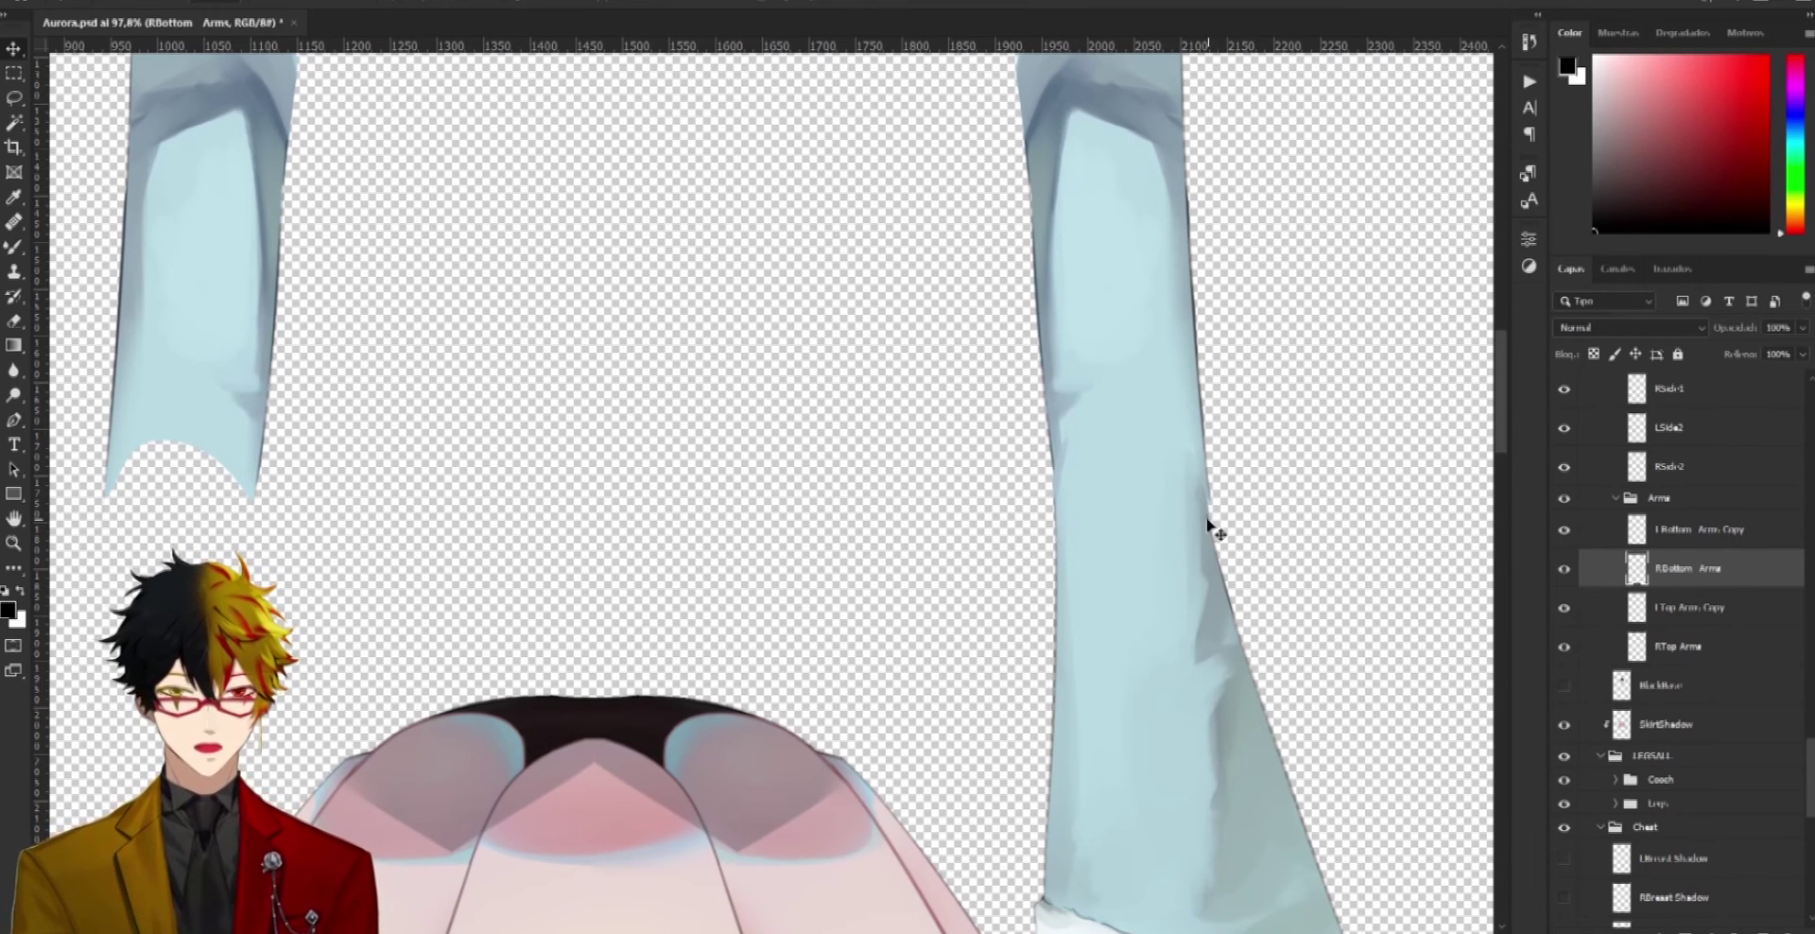
scroll(1176, 495, "down", 1)
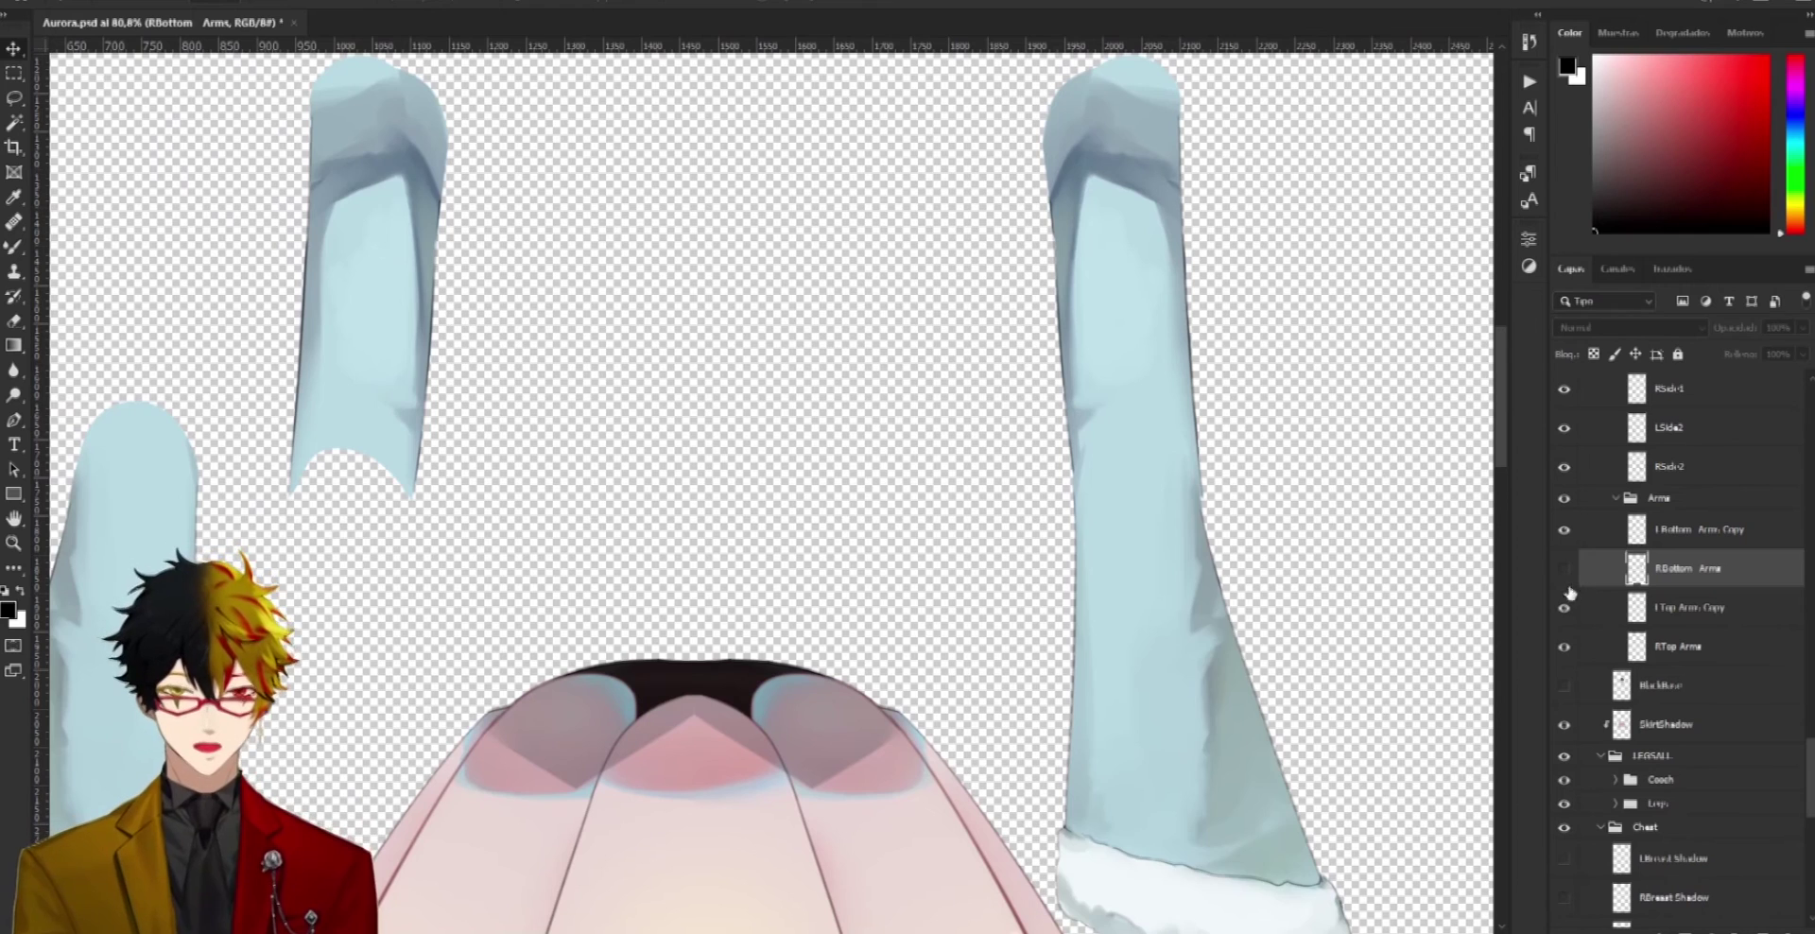
Hide the four top and bottom sleeve layers in the Arms group
left_click(1564, 575)
left_click(1564, 591)
left_click(1564, 531)
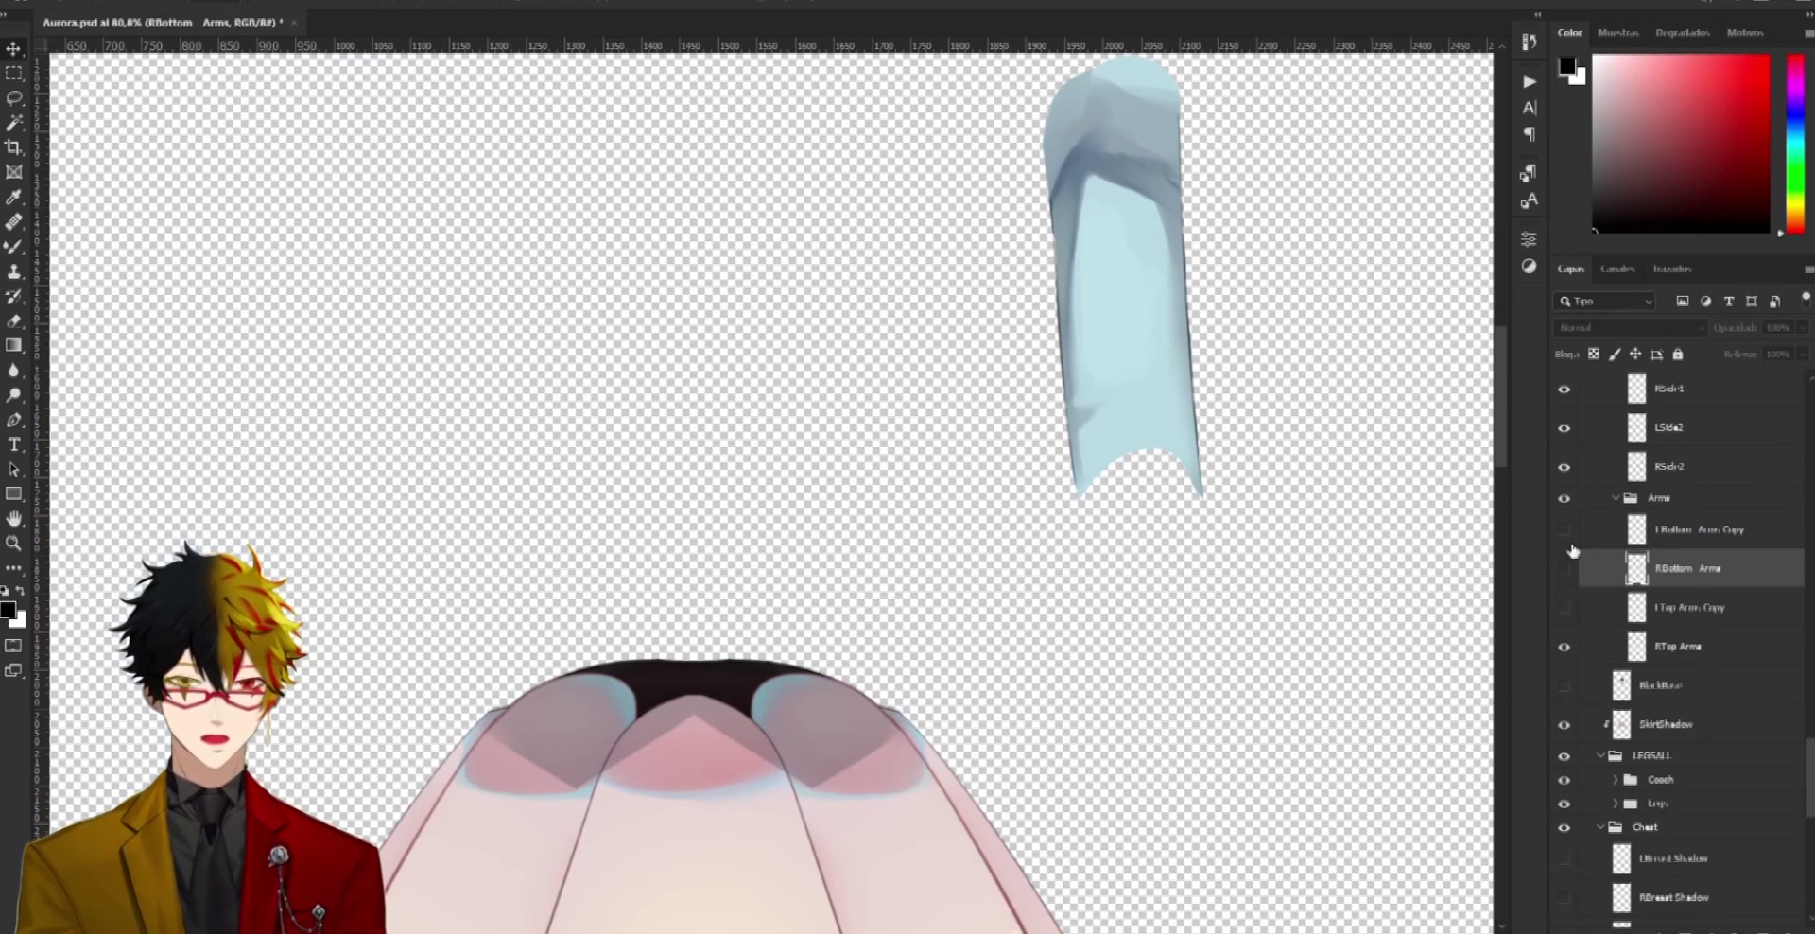
left_click(1566, 649)
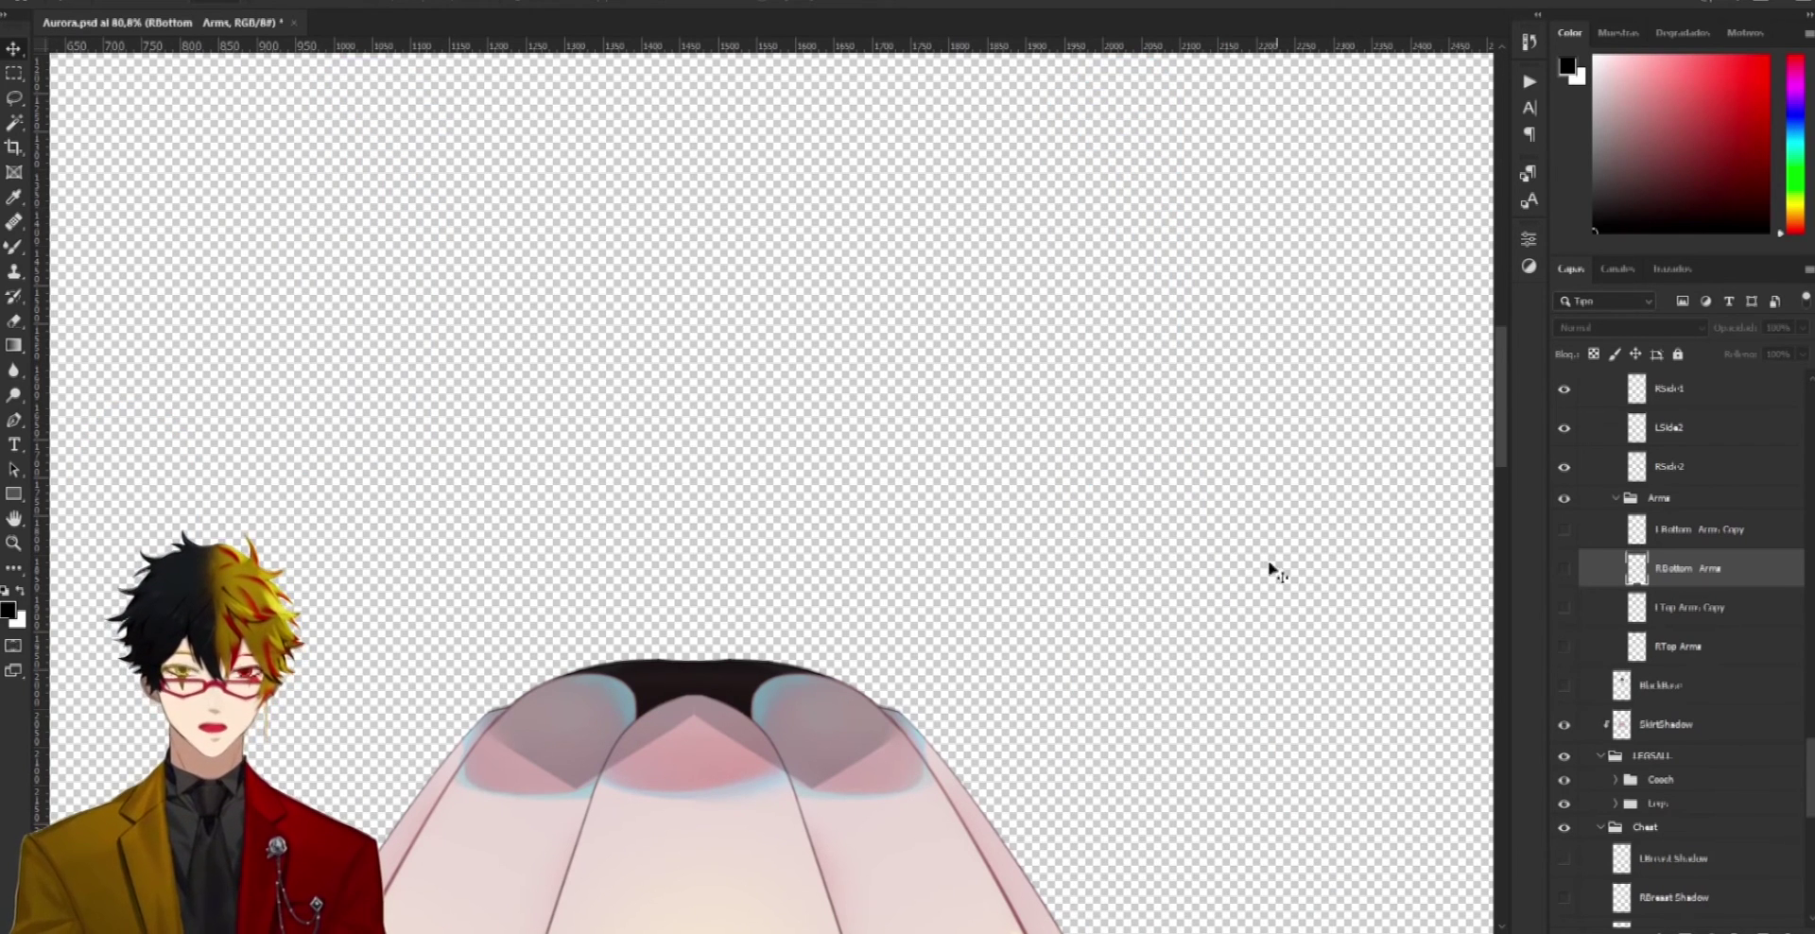
Shift the BackSkirt layer slightly upward behind the front skirt panels, and undo the move
scroll(859, 597, "down", 3)
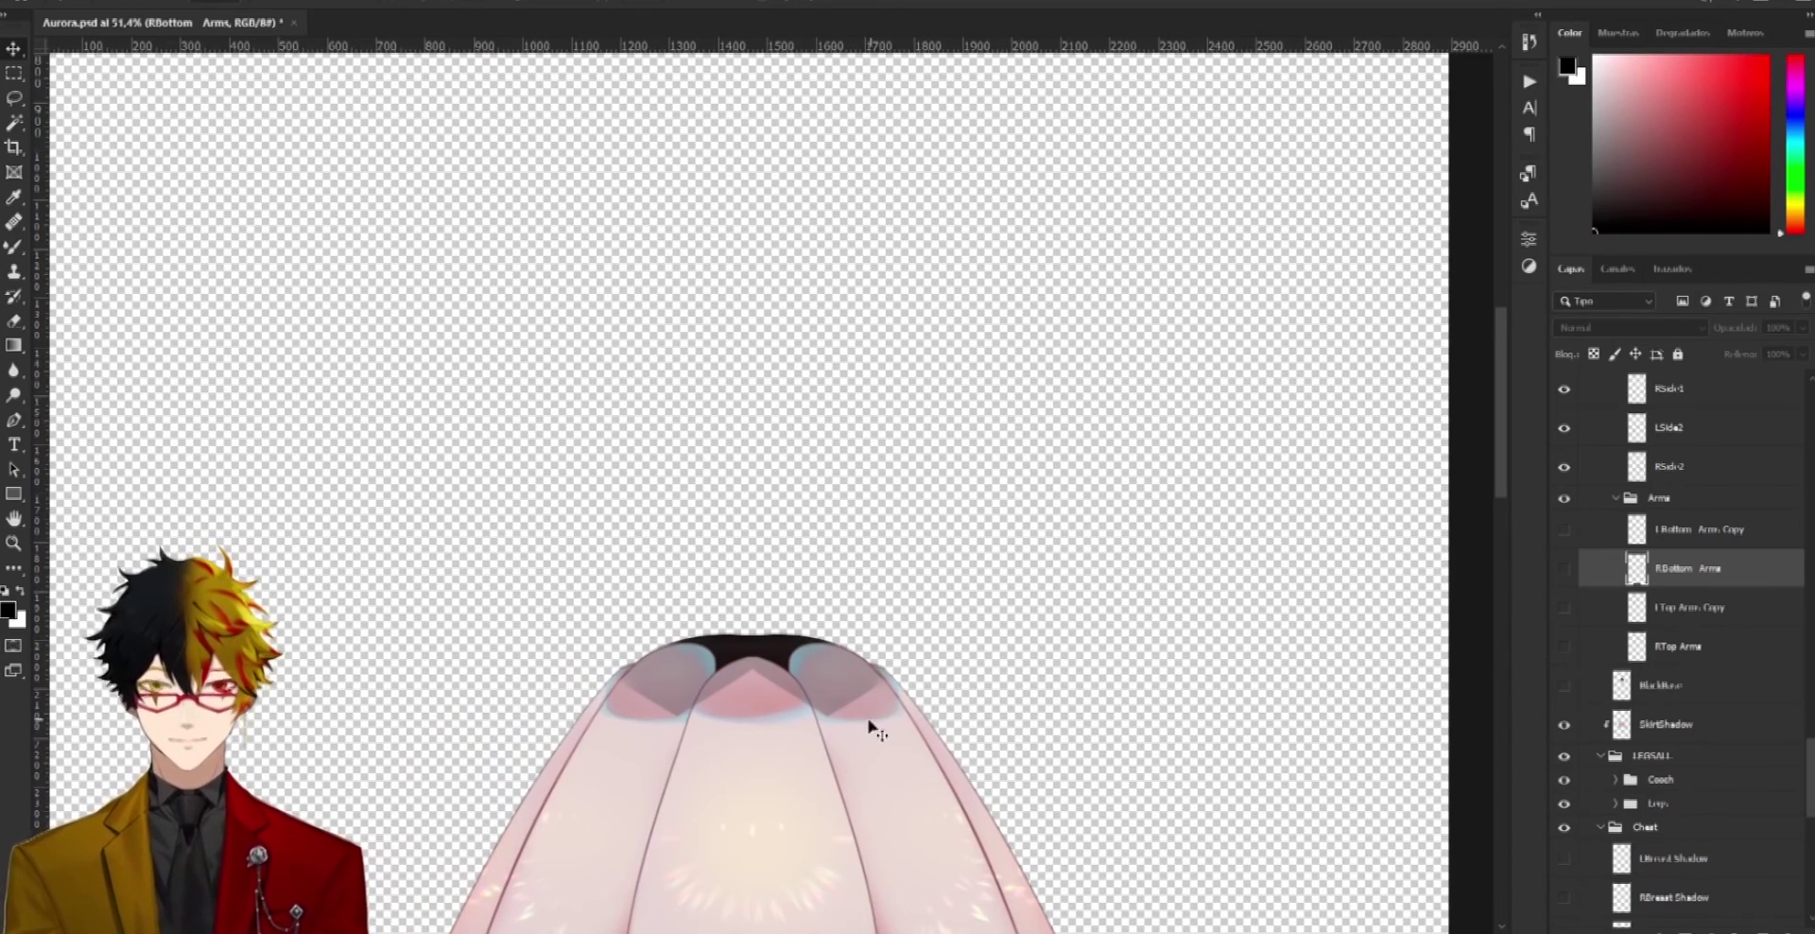
left_click_drag(1500, 407, 1501, 463)
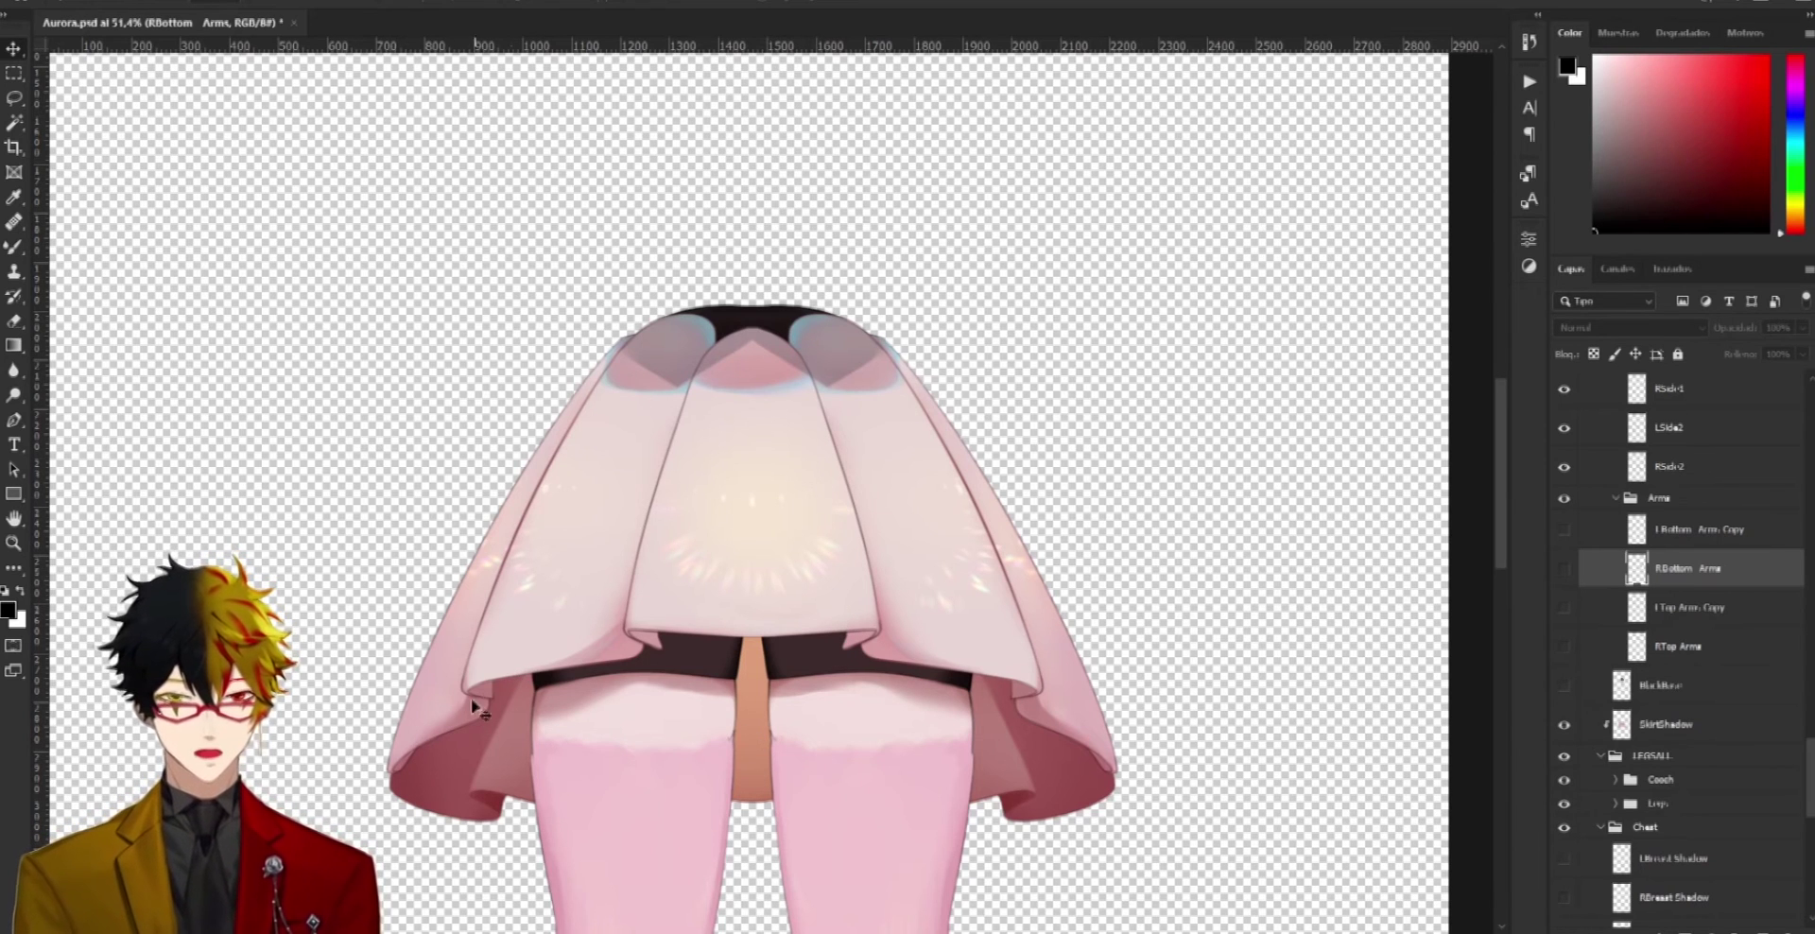
mouse_move(747, 780)
left_mouse_down()
mouse_move(1154, 699)
mouse_move(1475, 605)
mouse_move(1269, 427)
mouse_move(1349, 364)
mouse_move(1276, 142)
mouse_move(1041, 751)
mouse_move(1022, 255)
mouse_move(1049, 213)
mouse_move(1021, 444)
mouse_move(737, 704)
mouse_move(743, 756)
left_mouse_up()
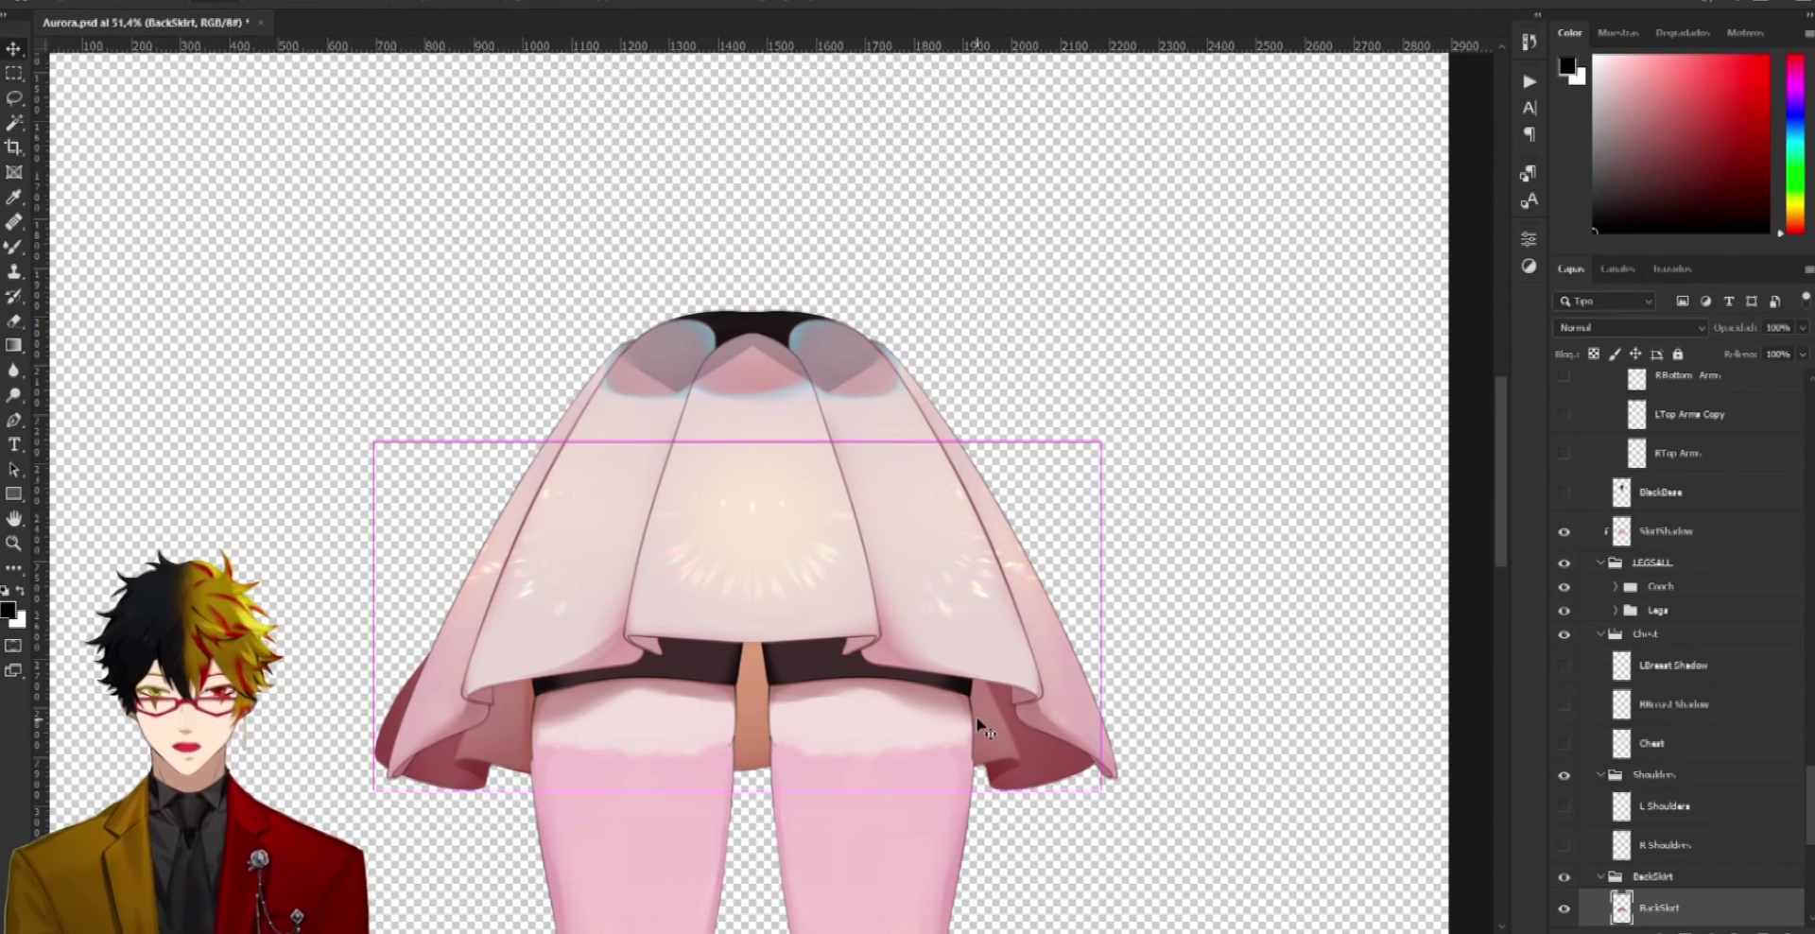
key("ctrl+z")
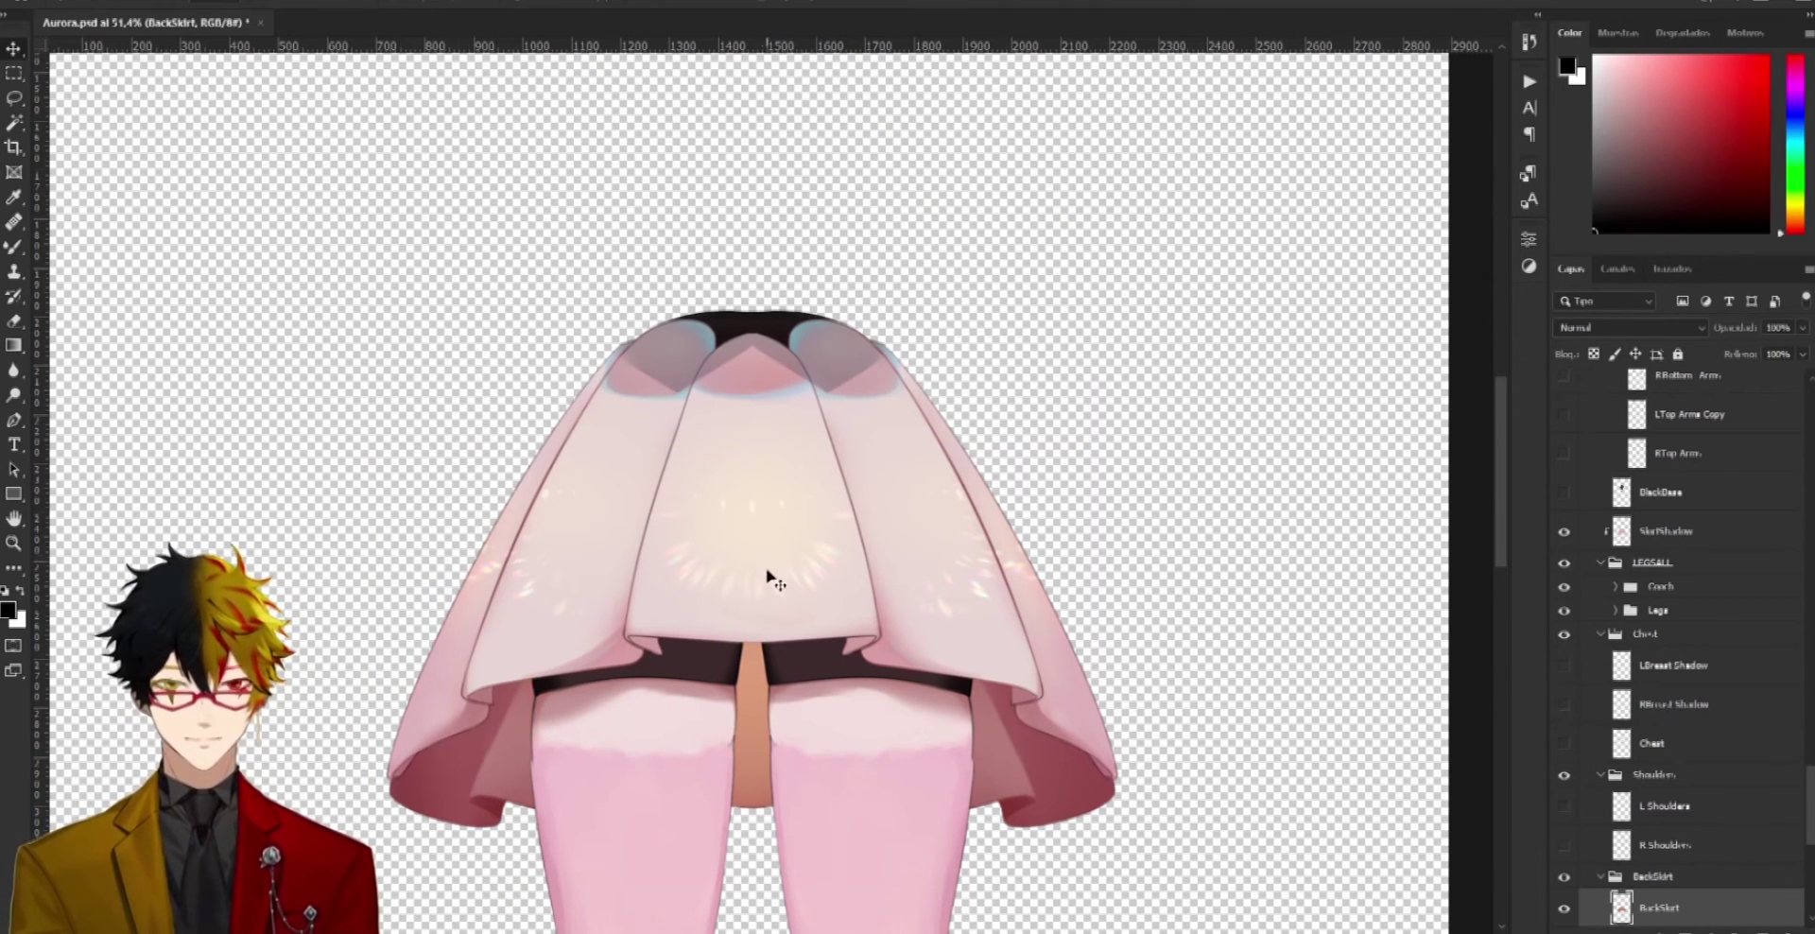
Pull the middle skirt panel and all four side panels outward, away from the shorts
left_click_drag(771, 579, 974, 580)
left_click_drag(547, 539, 414, 345)
left_click_drag(959, 428, 1385, 406)
left_click_drag(582, 470, 614, 340)
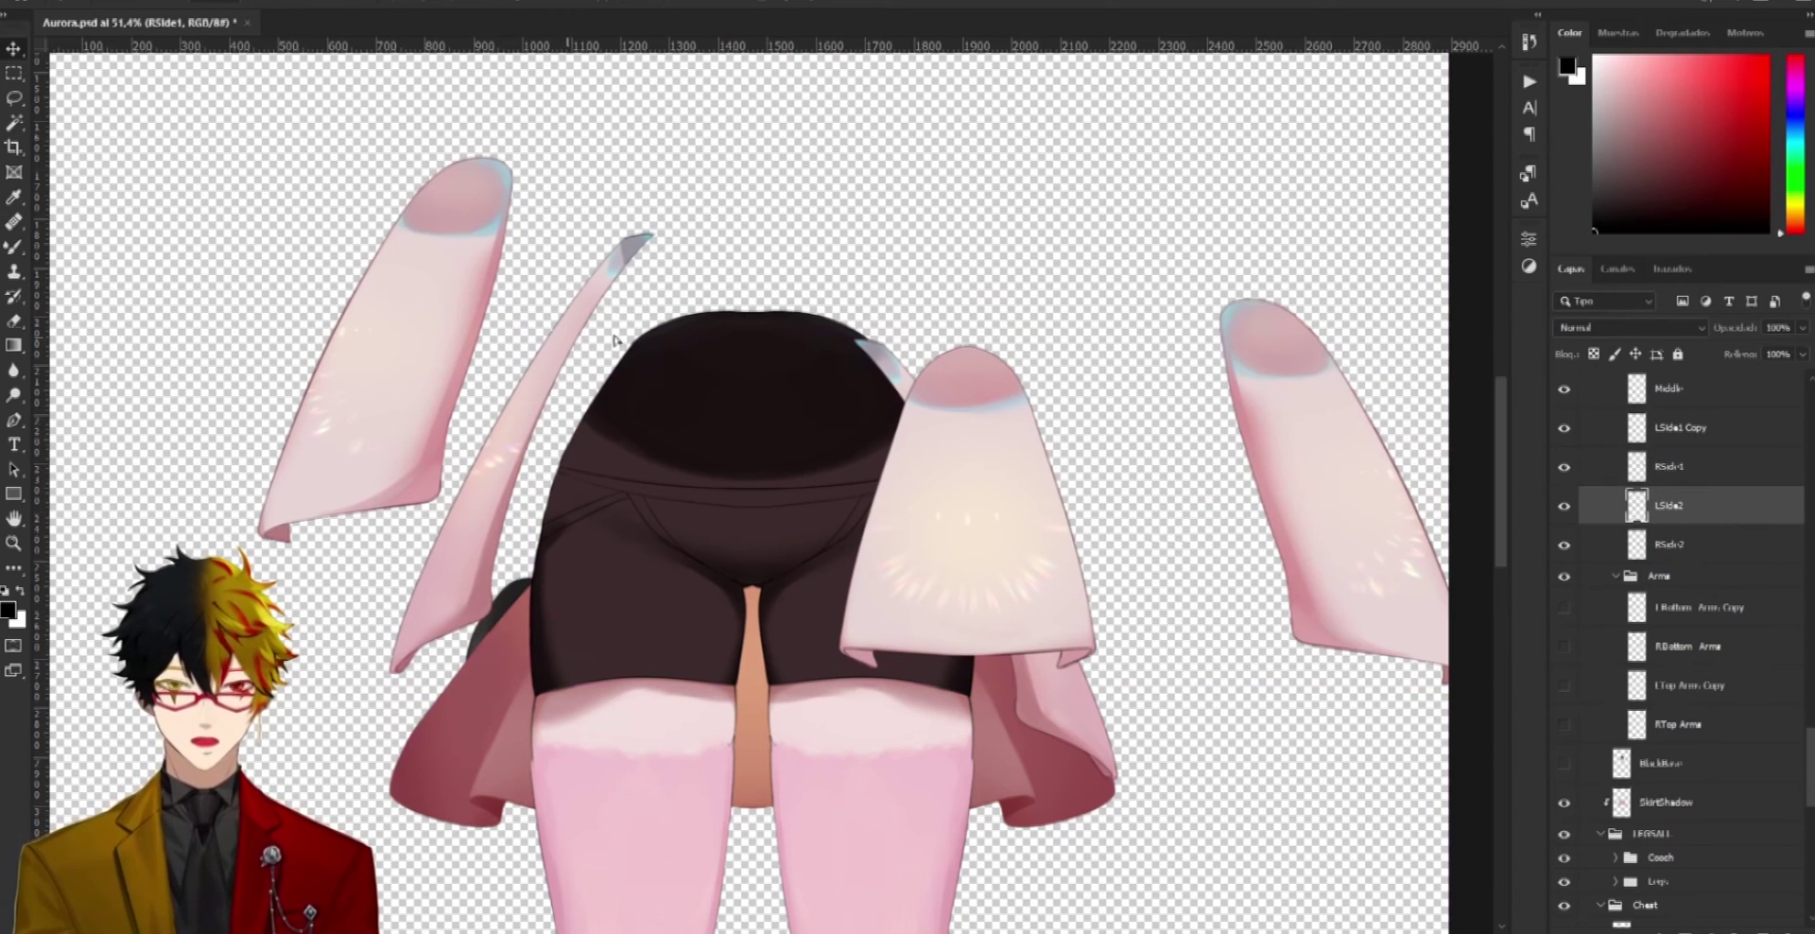
left_click_drag(903, 378, 1073, 288)
left_click_drag(953, 490, 1105, 503)
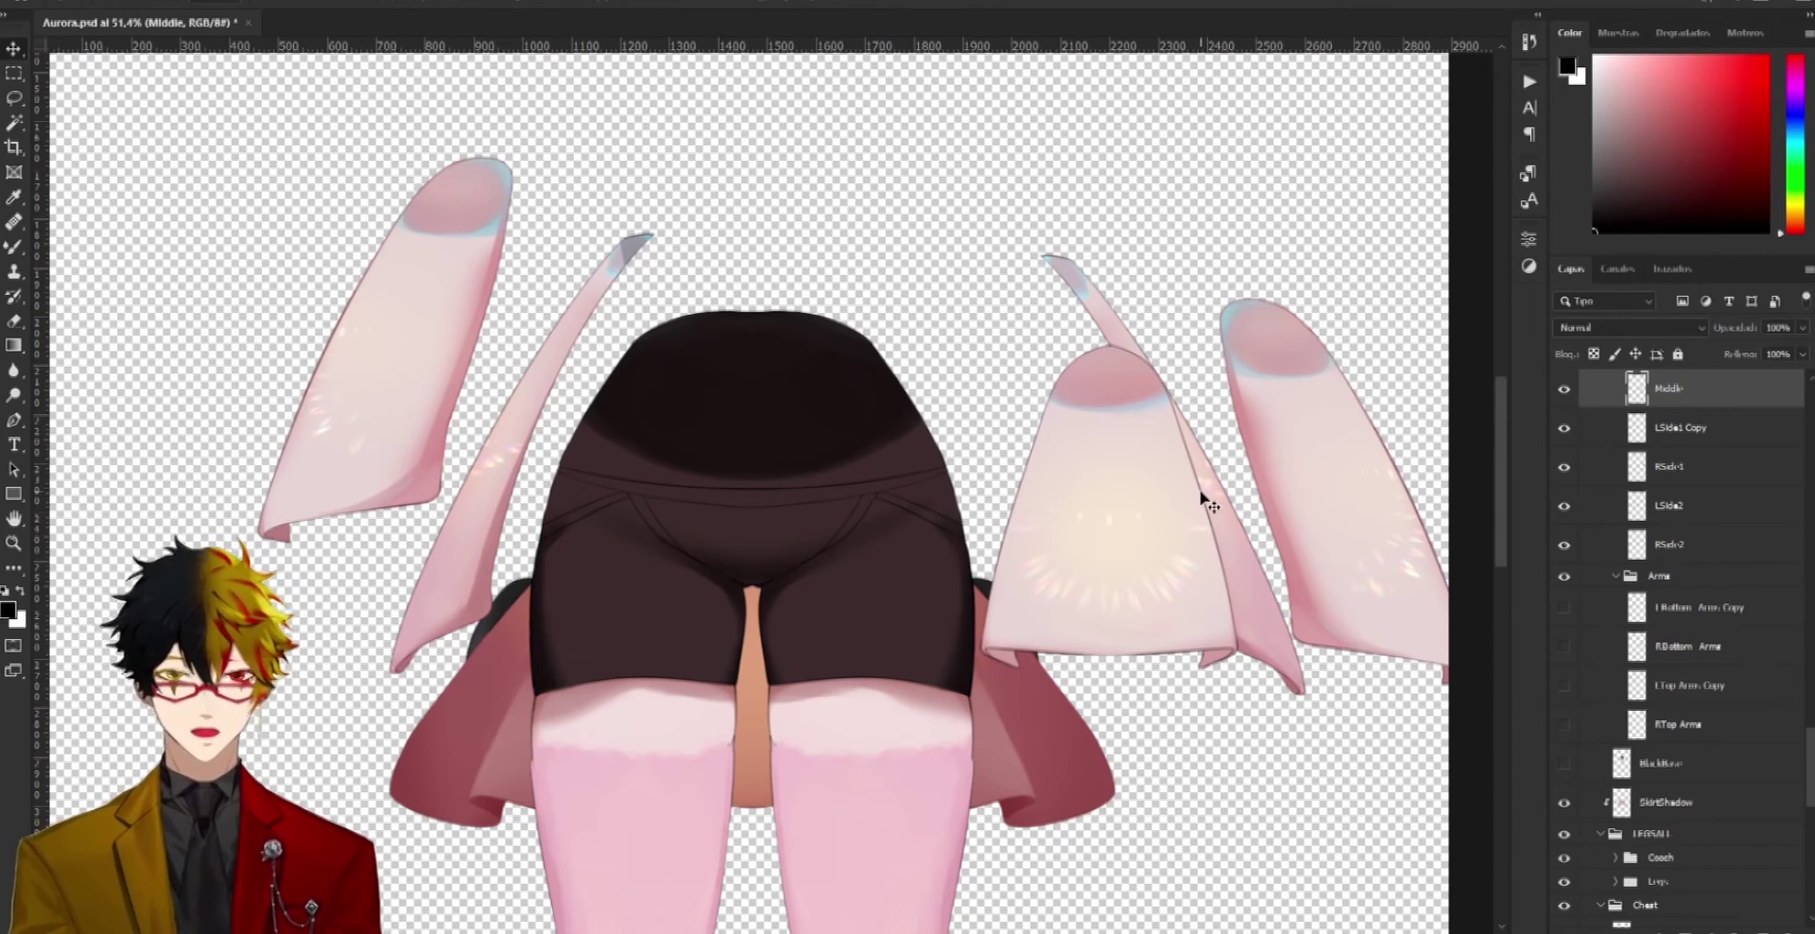
Step back and forth through the skirt panel moves and return all panels to the assembled skirt
key("ctrl+z")
key("ctrl+z")
key("ctrl+z")
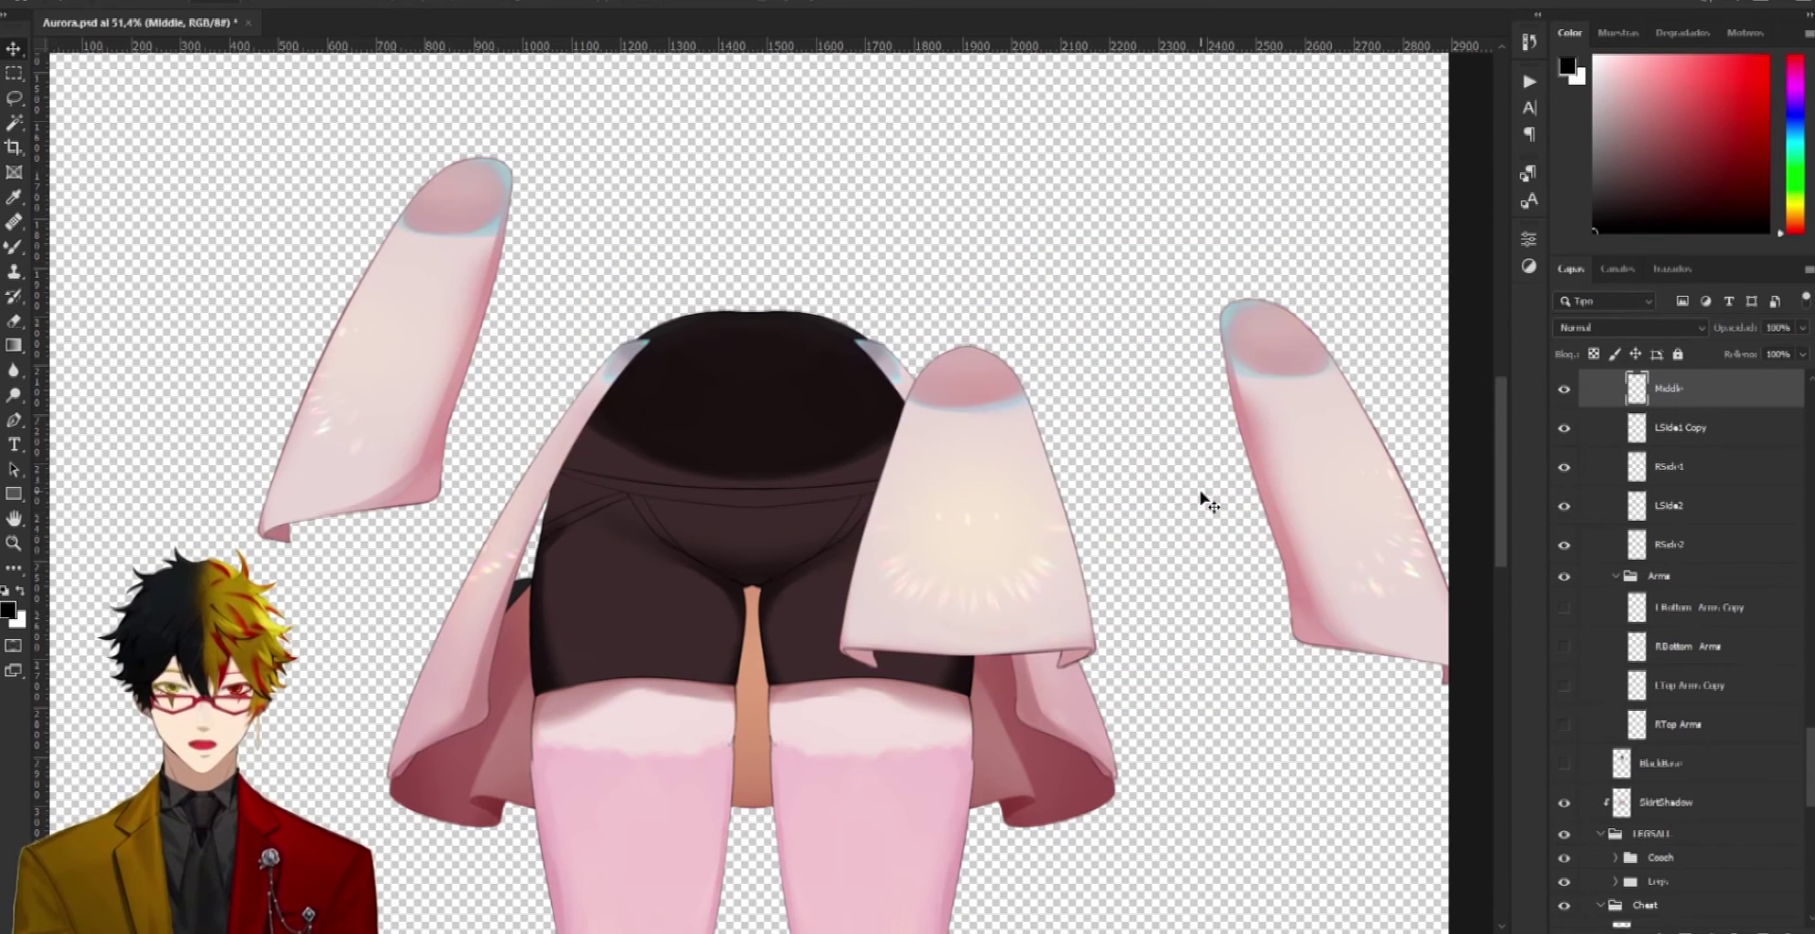
key("ctrl+shift+z")
key("ctrl+shift+z")
key("ctrl+shift+z")
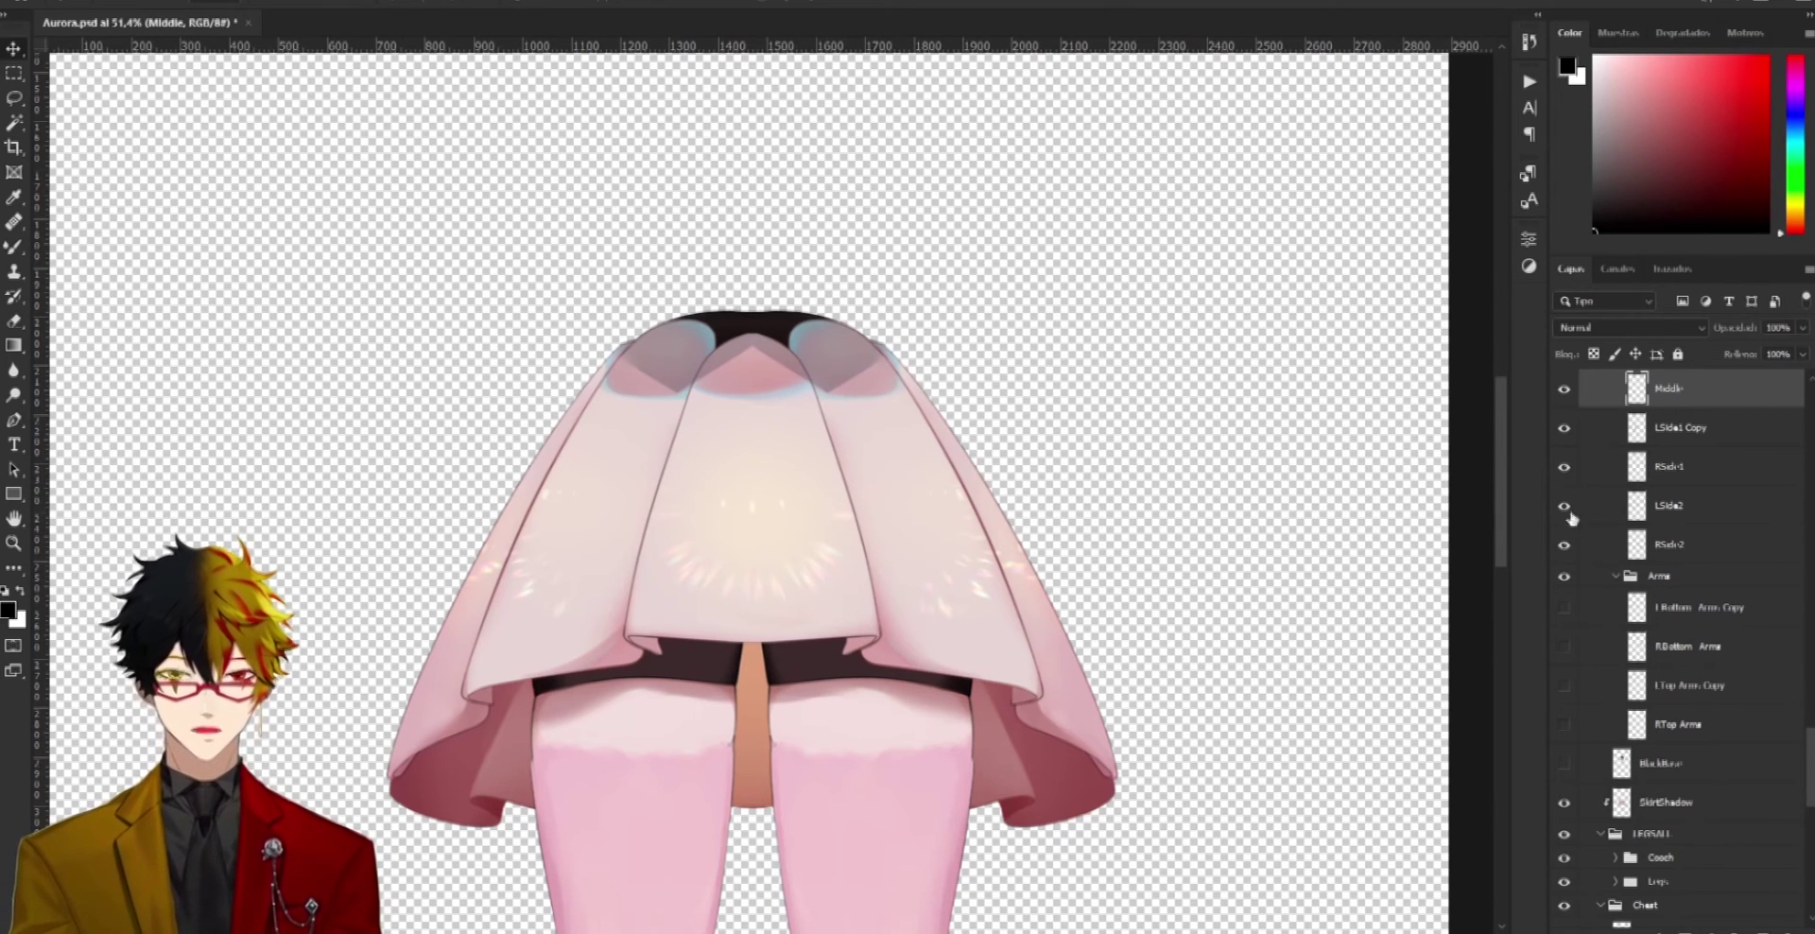
Hide the Middle skirt panel layer and the four LSide and RSide panel layers
left_click(1565, 389)
left_click(1564, 427)
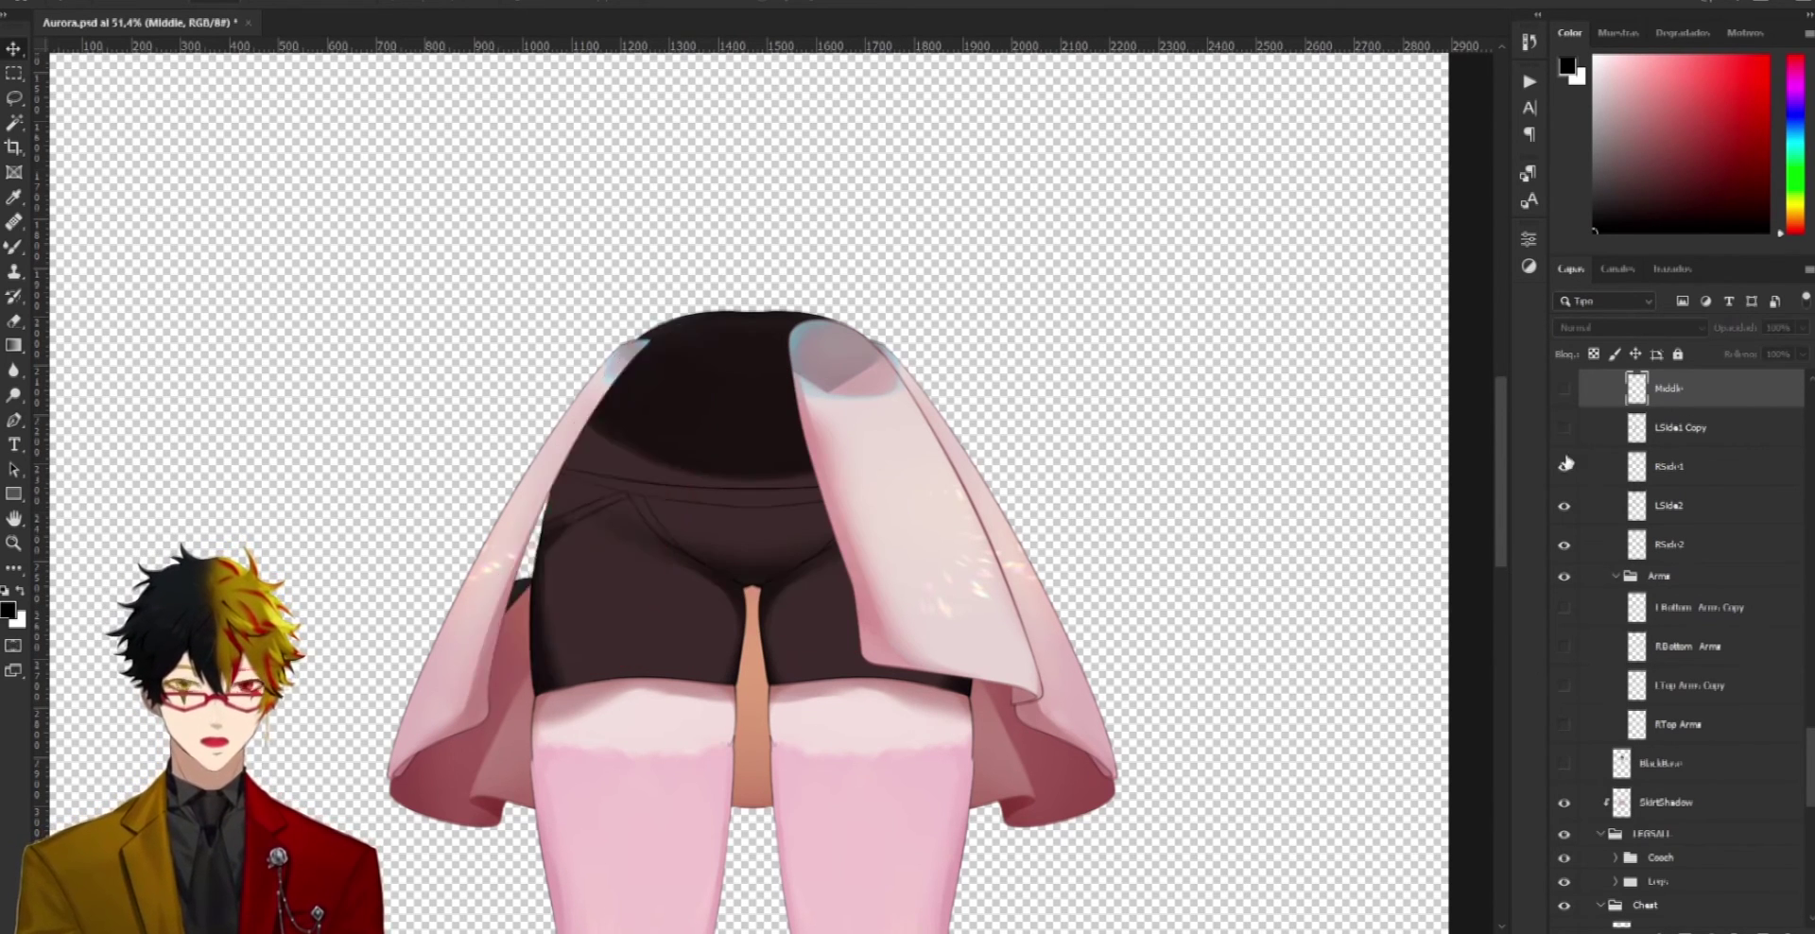
left_click(1565, 468)
left_click(1565, 506)
left_click(1565, 545)
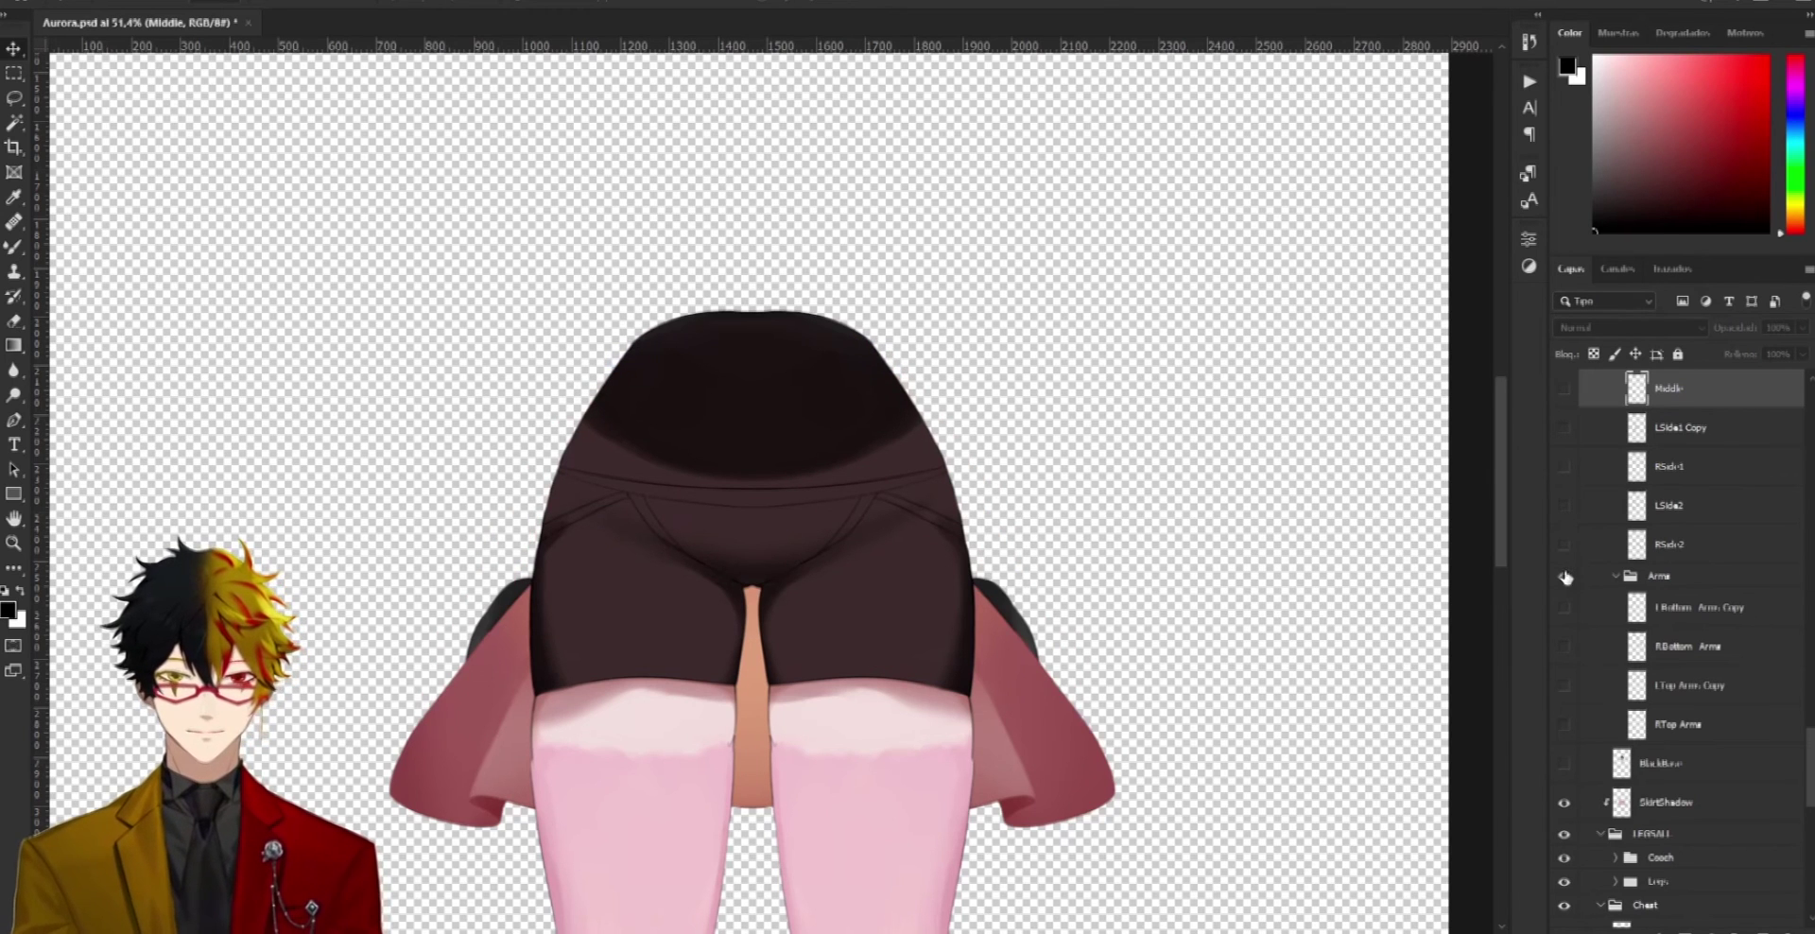
Shift the SkirtShadow layer down over the thighs and hide it, and toggle the LEGSALL group's visibility off and on
mouse_move(844, 548)
left_mouse_down()
mouse_move(843, 478)
mouse_move(1013, 547)
mouse_move(871, 595)
mouse_move(704, 574)
mouse_move(841, 580)
left_mouse_up()
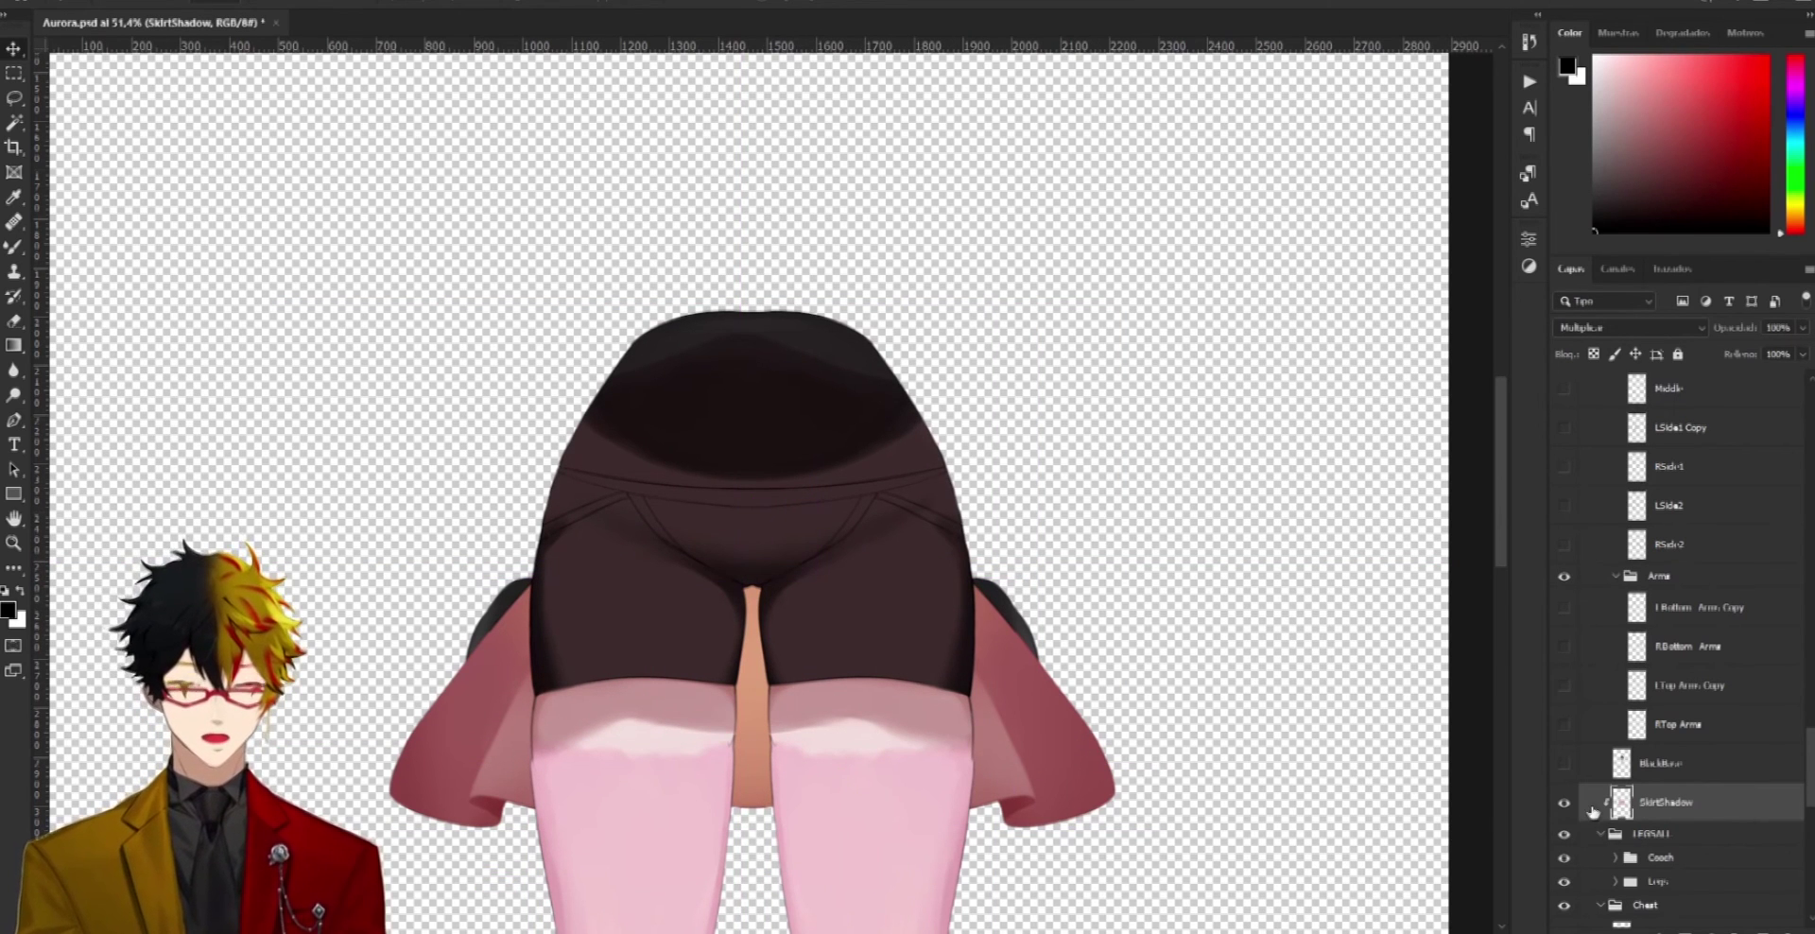
left_click(1565, 804)
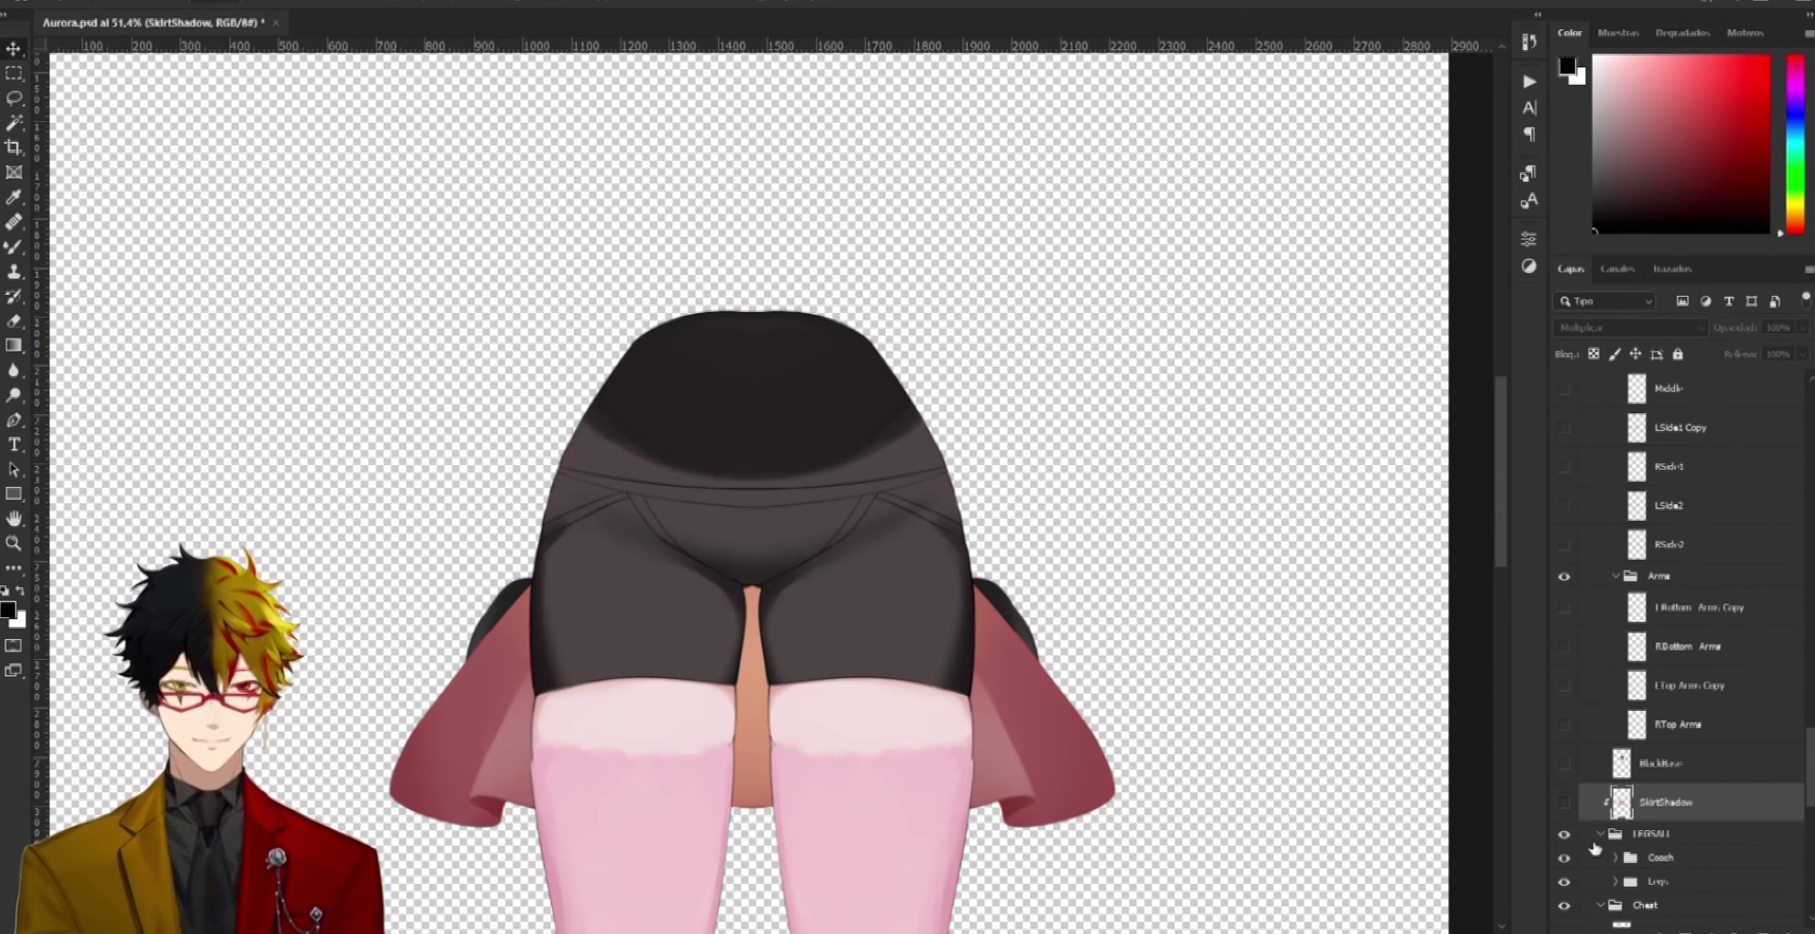
left_click(1566, 836)
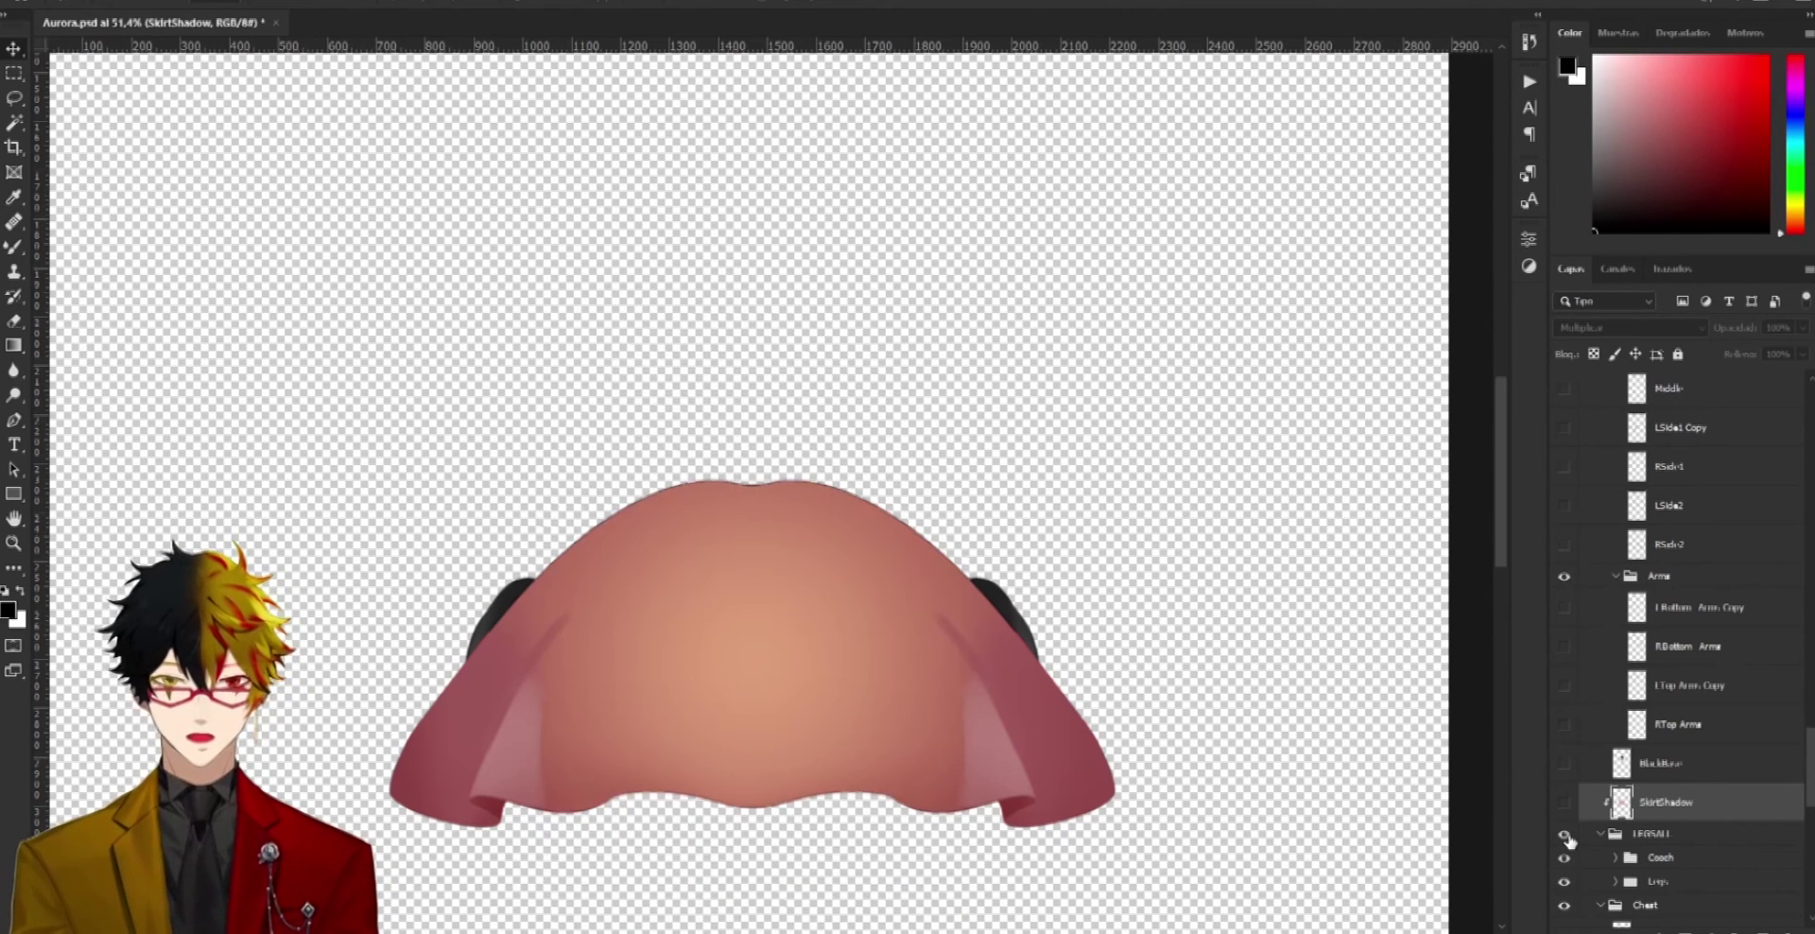
left_click(1566, 836)
left_click(1599, 834)
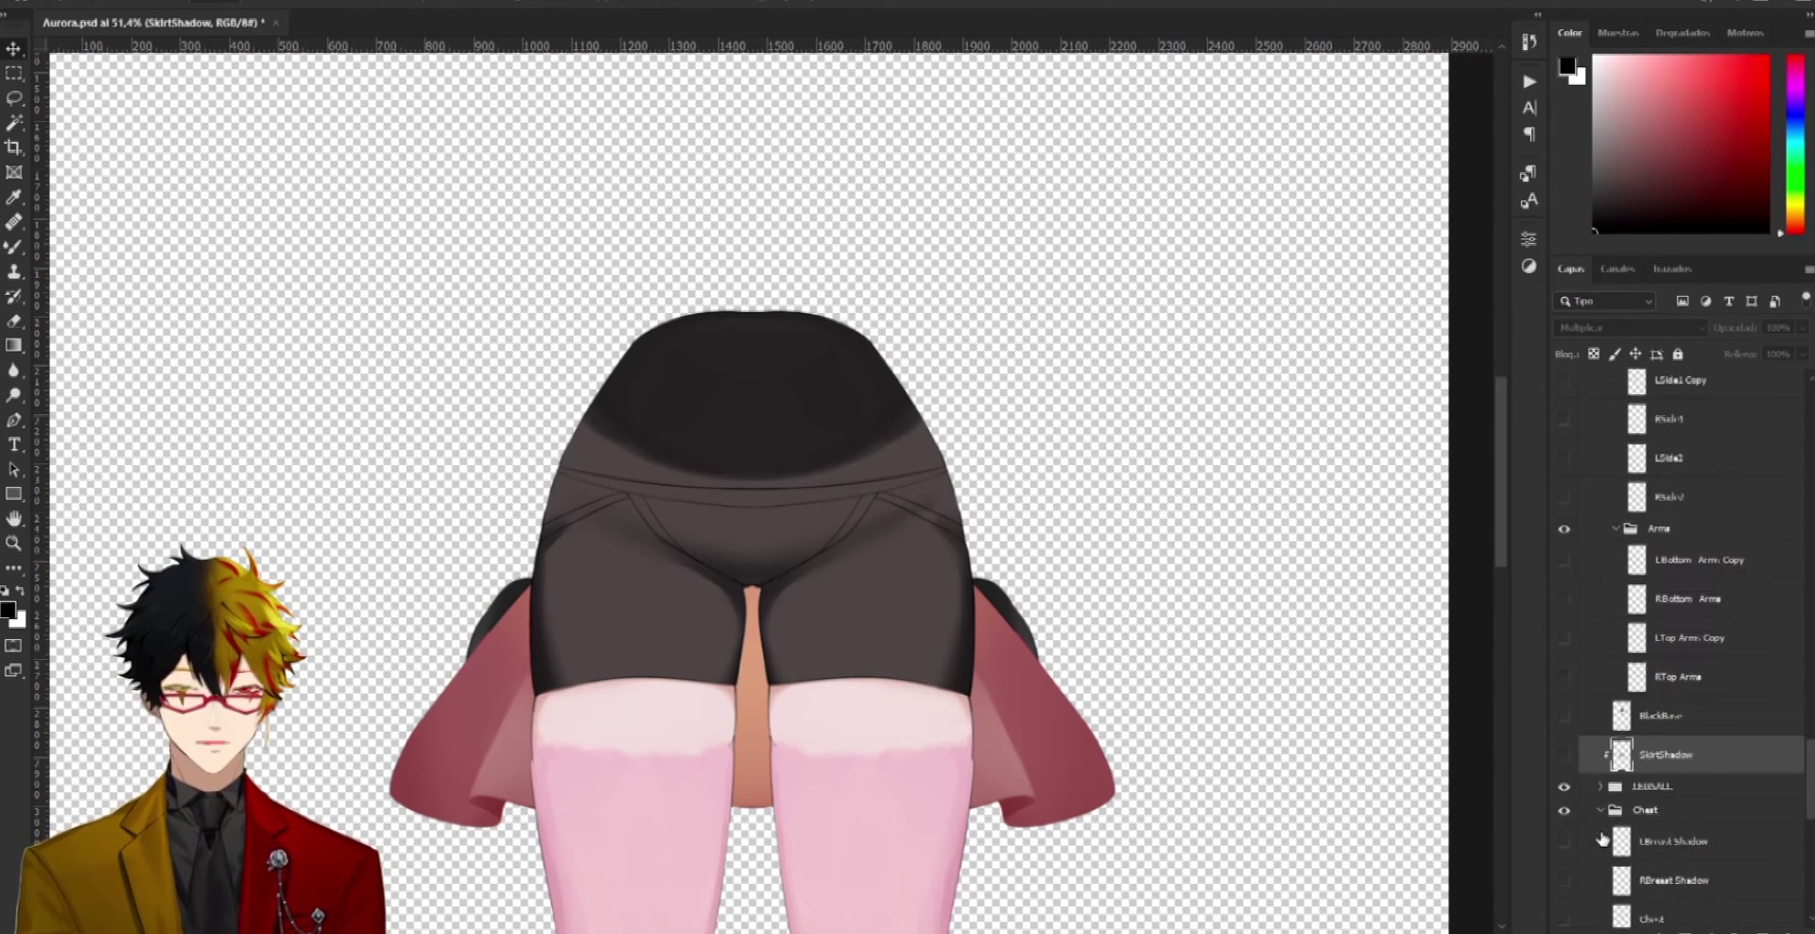
Move the shorts layer slightly down over the thighs, and hide it to expose the upper legs
scroll(1602, 839, "down", 3)
scroll(908, 577, "down", 5)
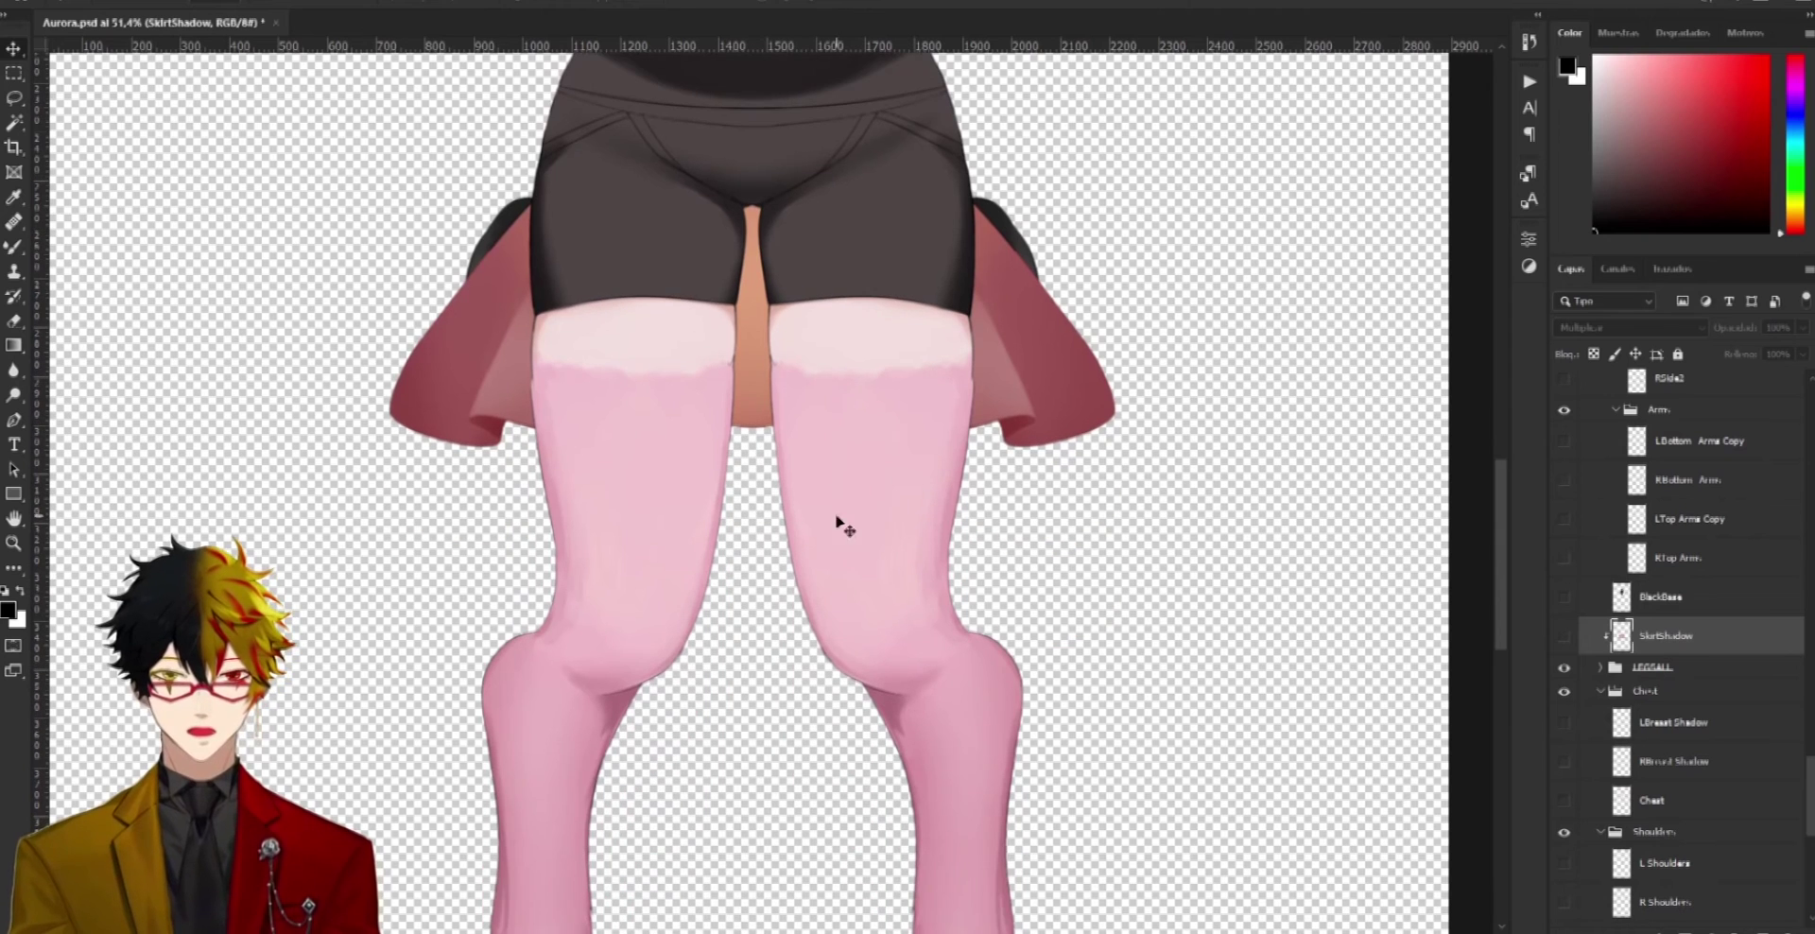
left_click_drag(697, 168, 709, 232)
left_click(1564, 722)
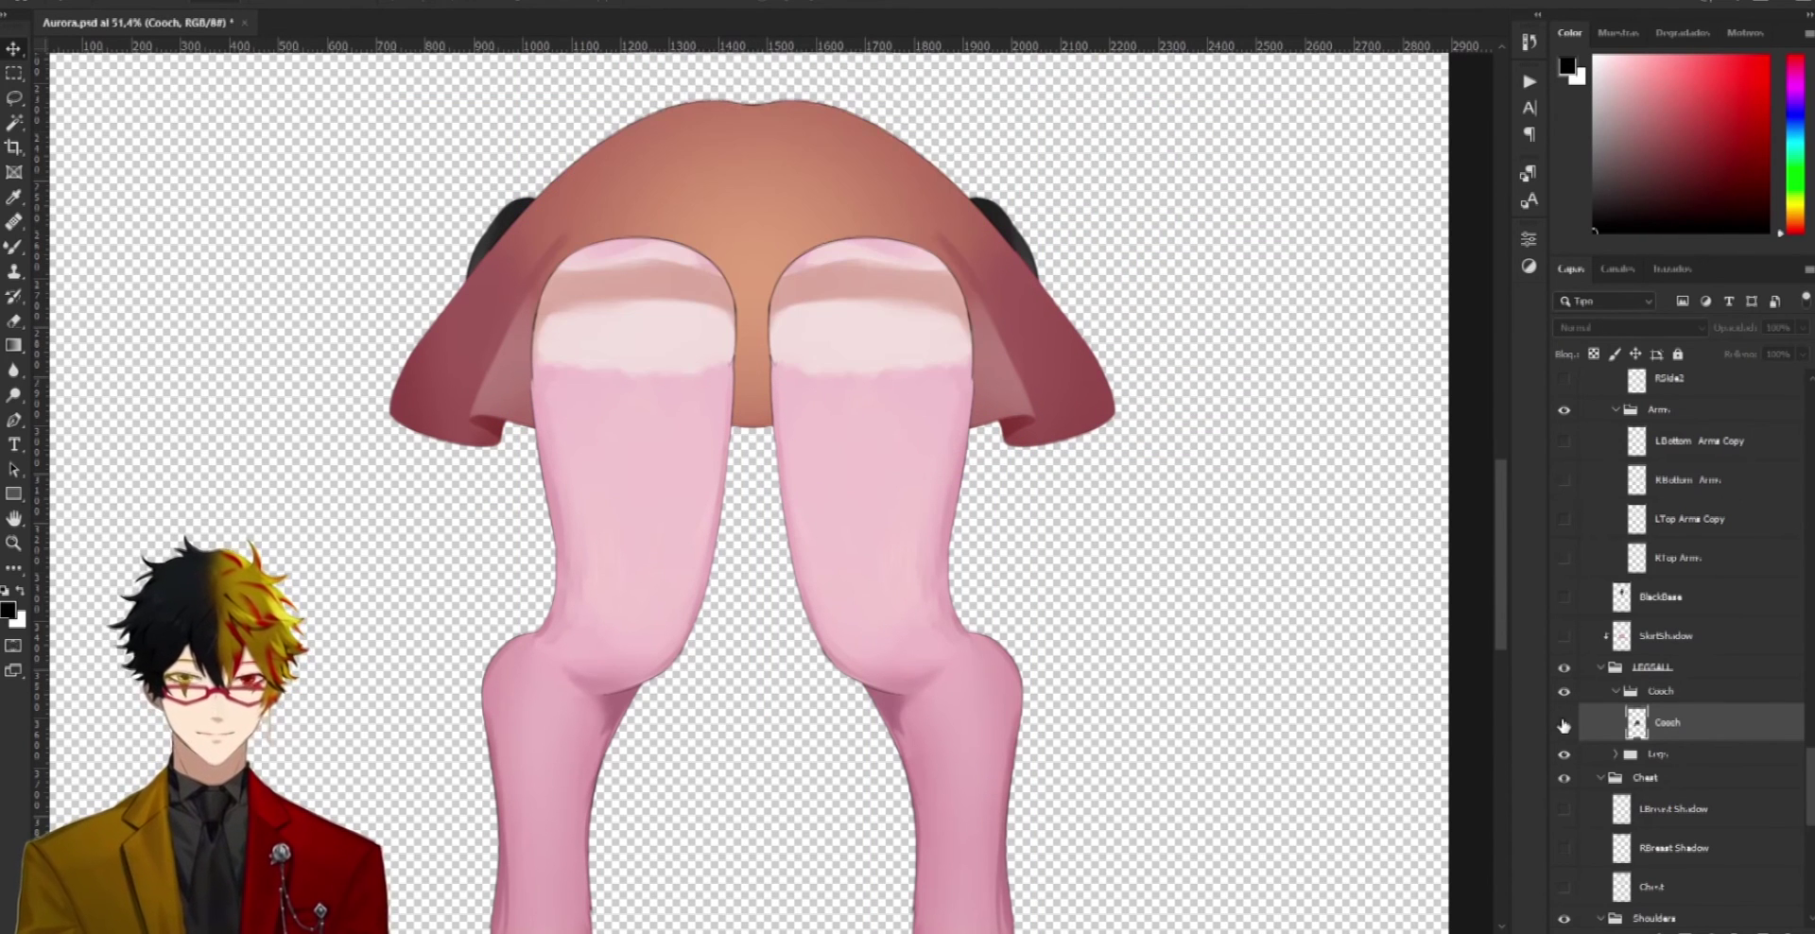
Move both upper leg layers up off the lower legs, and undo the moves
left_click_drag(695, 515, 624, 454)
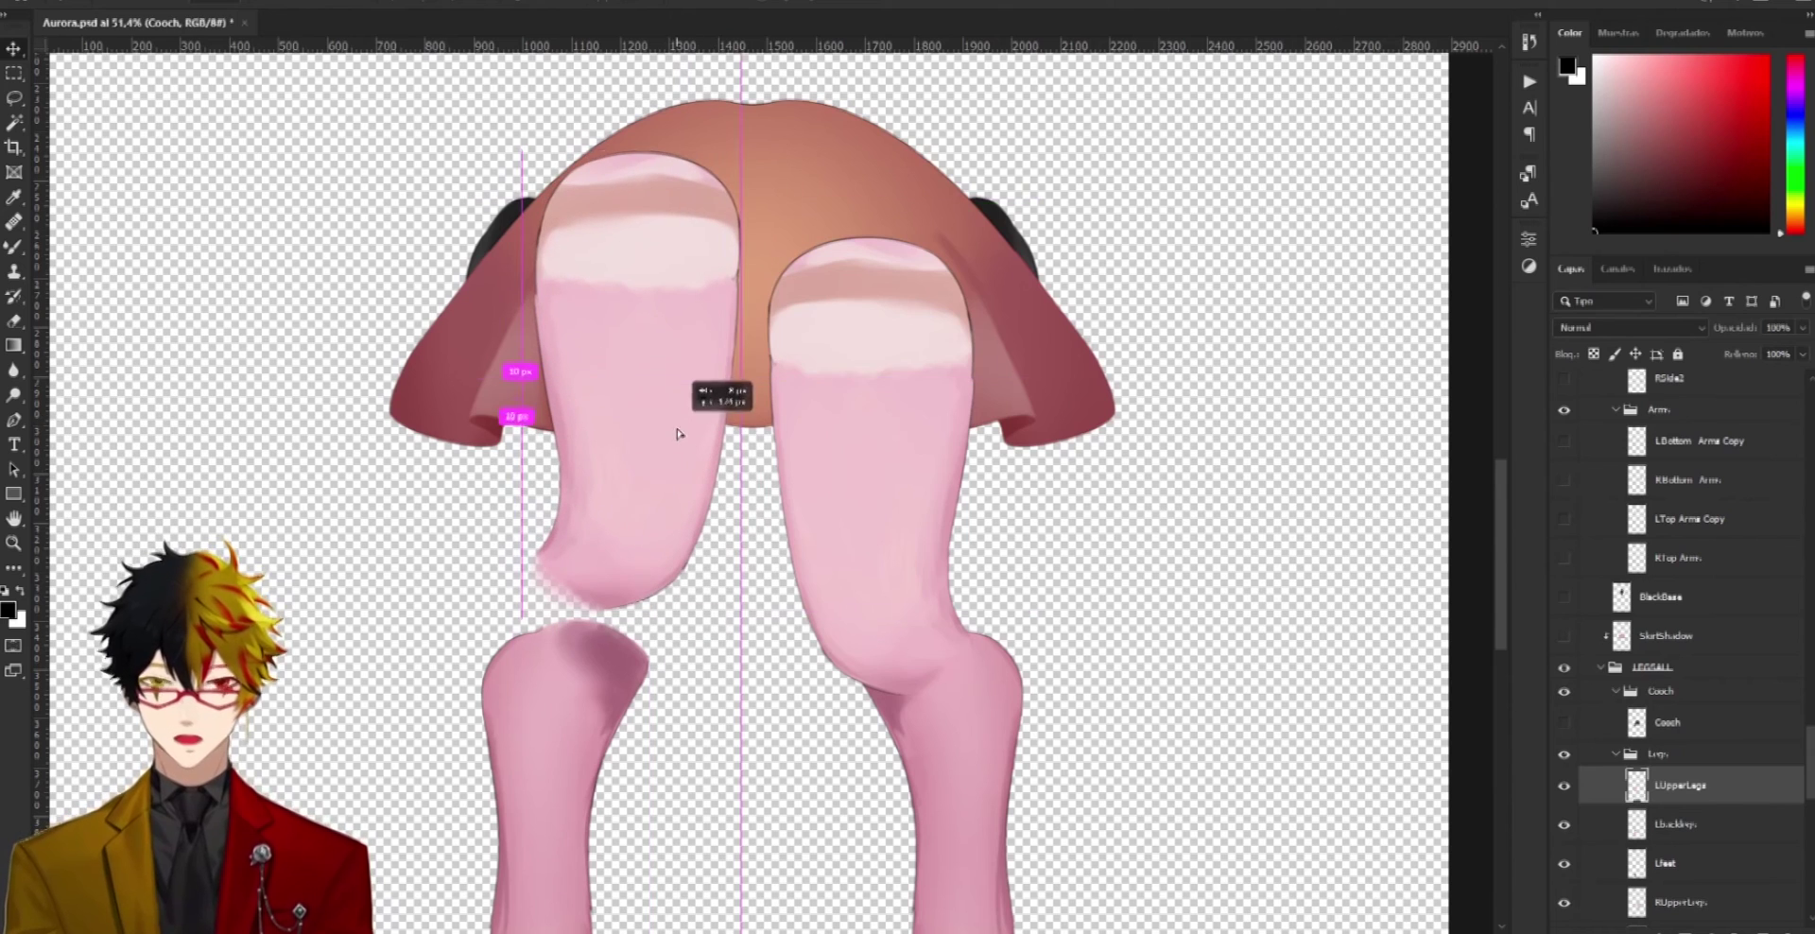
left_click_drag(871, 433, 909, 394)
left_click_drag(648, 415, 603, 425)
left_click_drag(1016, 419, 1013, 422)
key("ctrl+z")
key("ctrl+z")
key("ctrl+z")
key("ctrl+z")
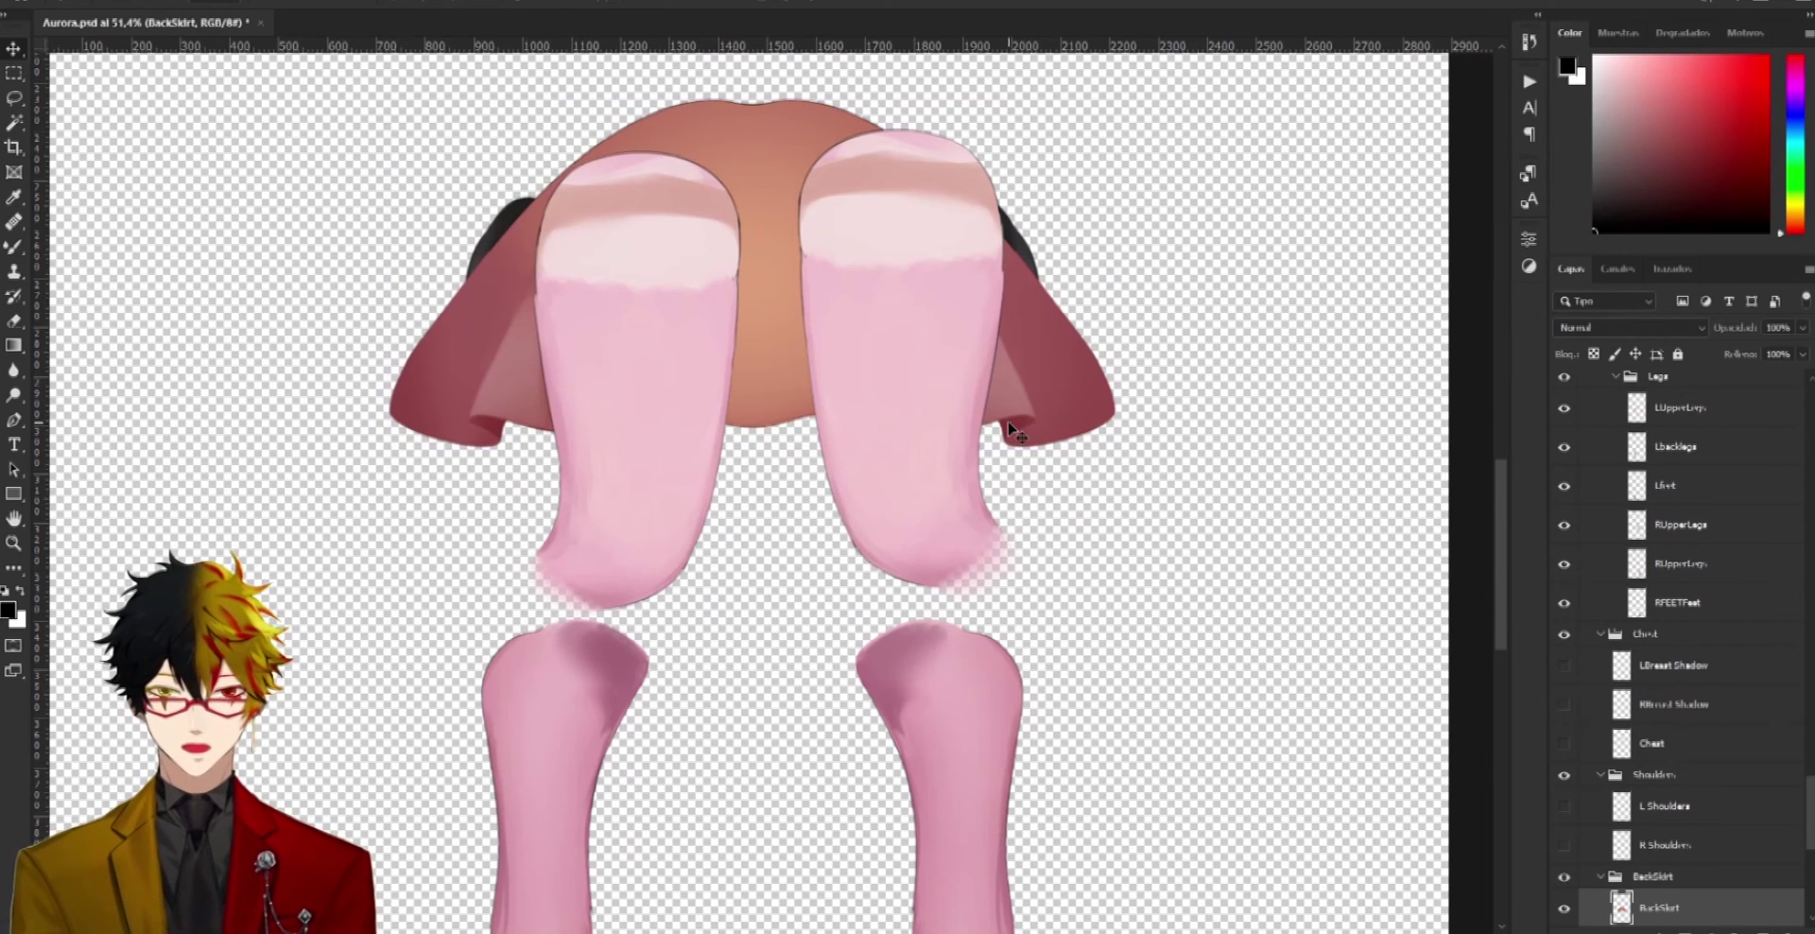
Shift the visible shorts layer over the tops of the legs, and hide it
left_click_drag(759, 241, 819, 268)
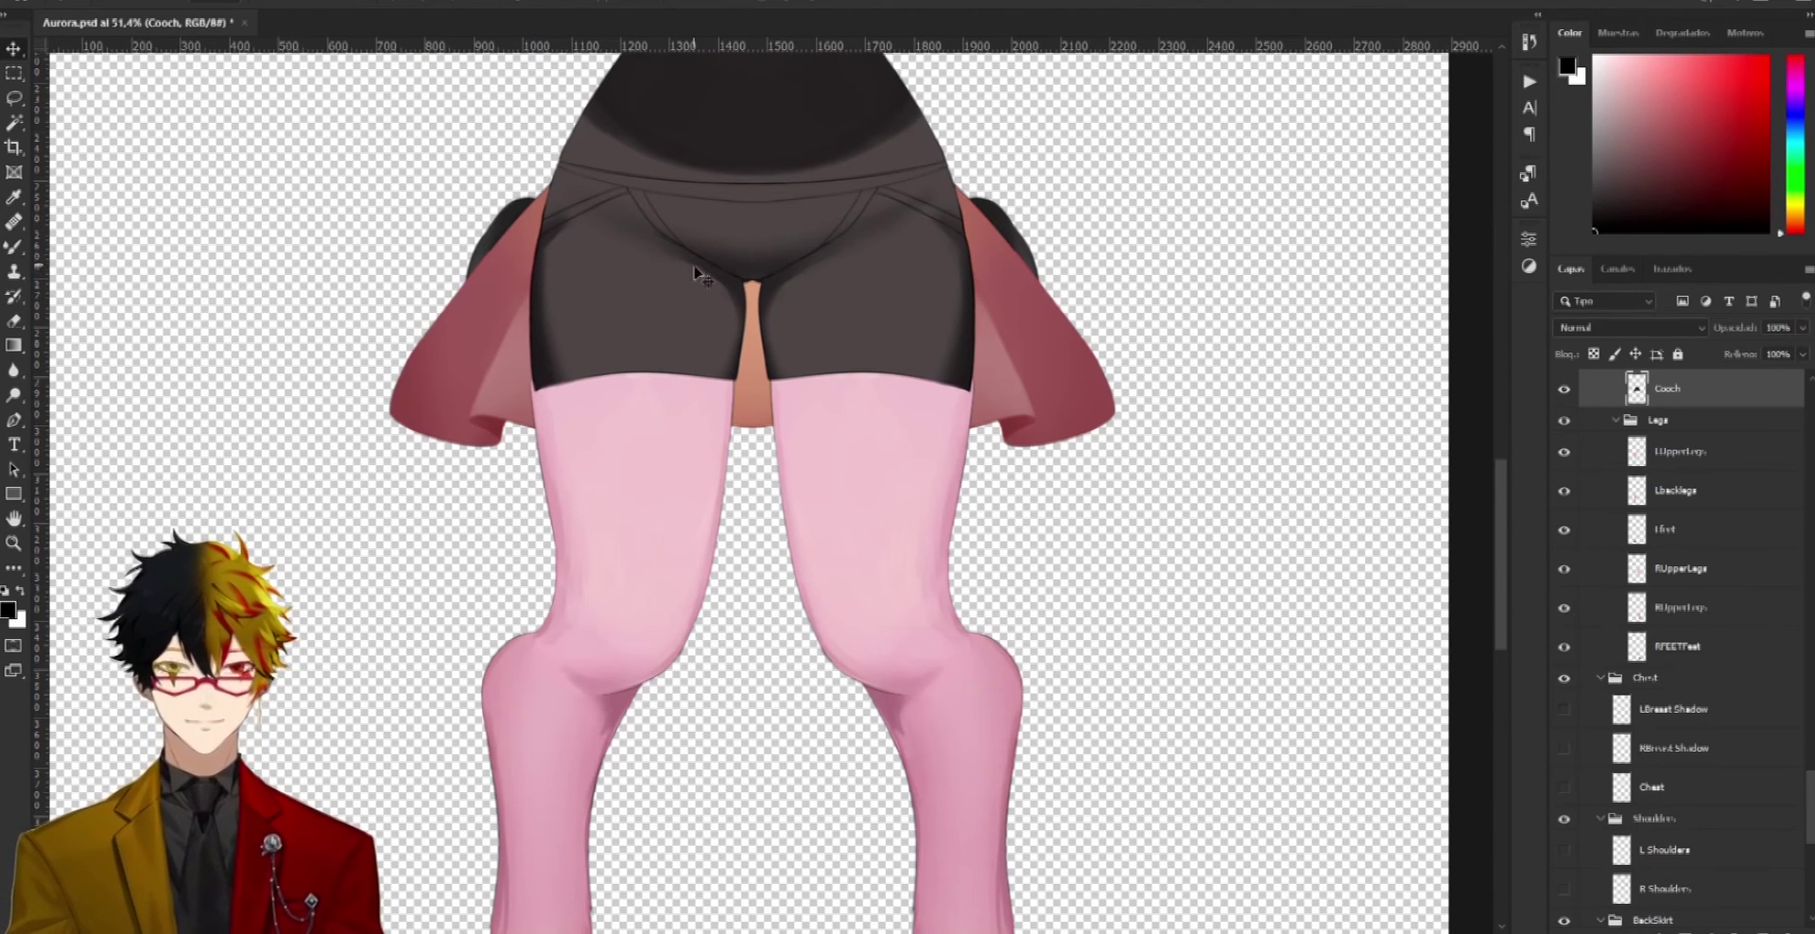
mouse_move(705, 346)
left_mouse_down()
mouse_move(681, 283)
mouse_move(1068, 378)
mouse_move(770, 283)
mouse_move(691, 319)
mouse_move(704, 341)
left_mouse_up()
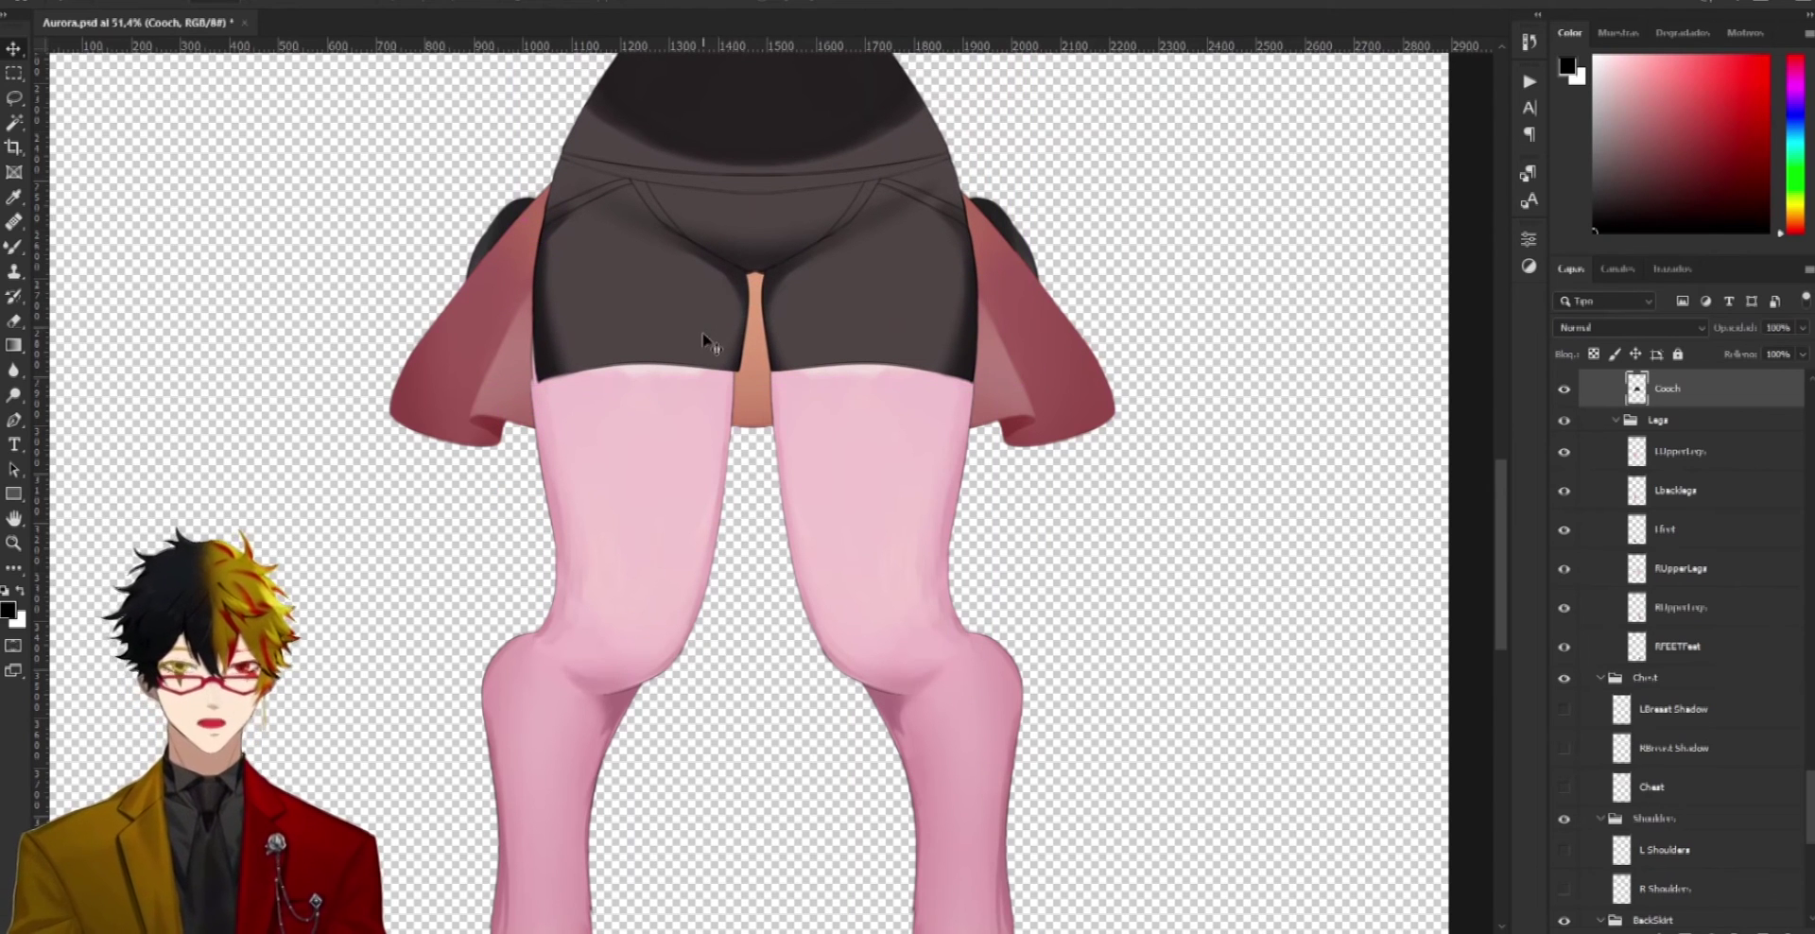
left_click(1566, 387)
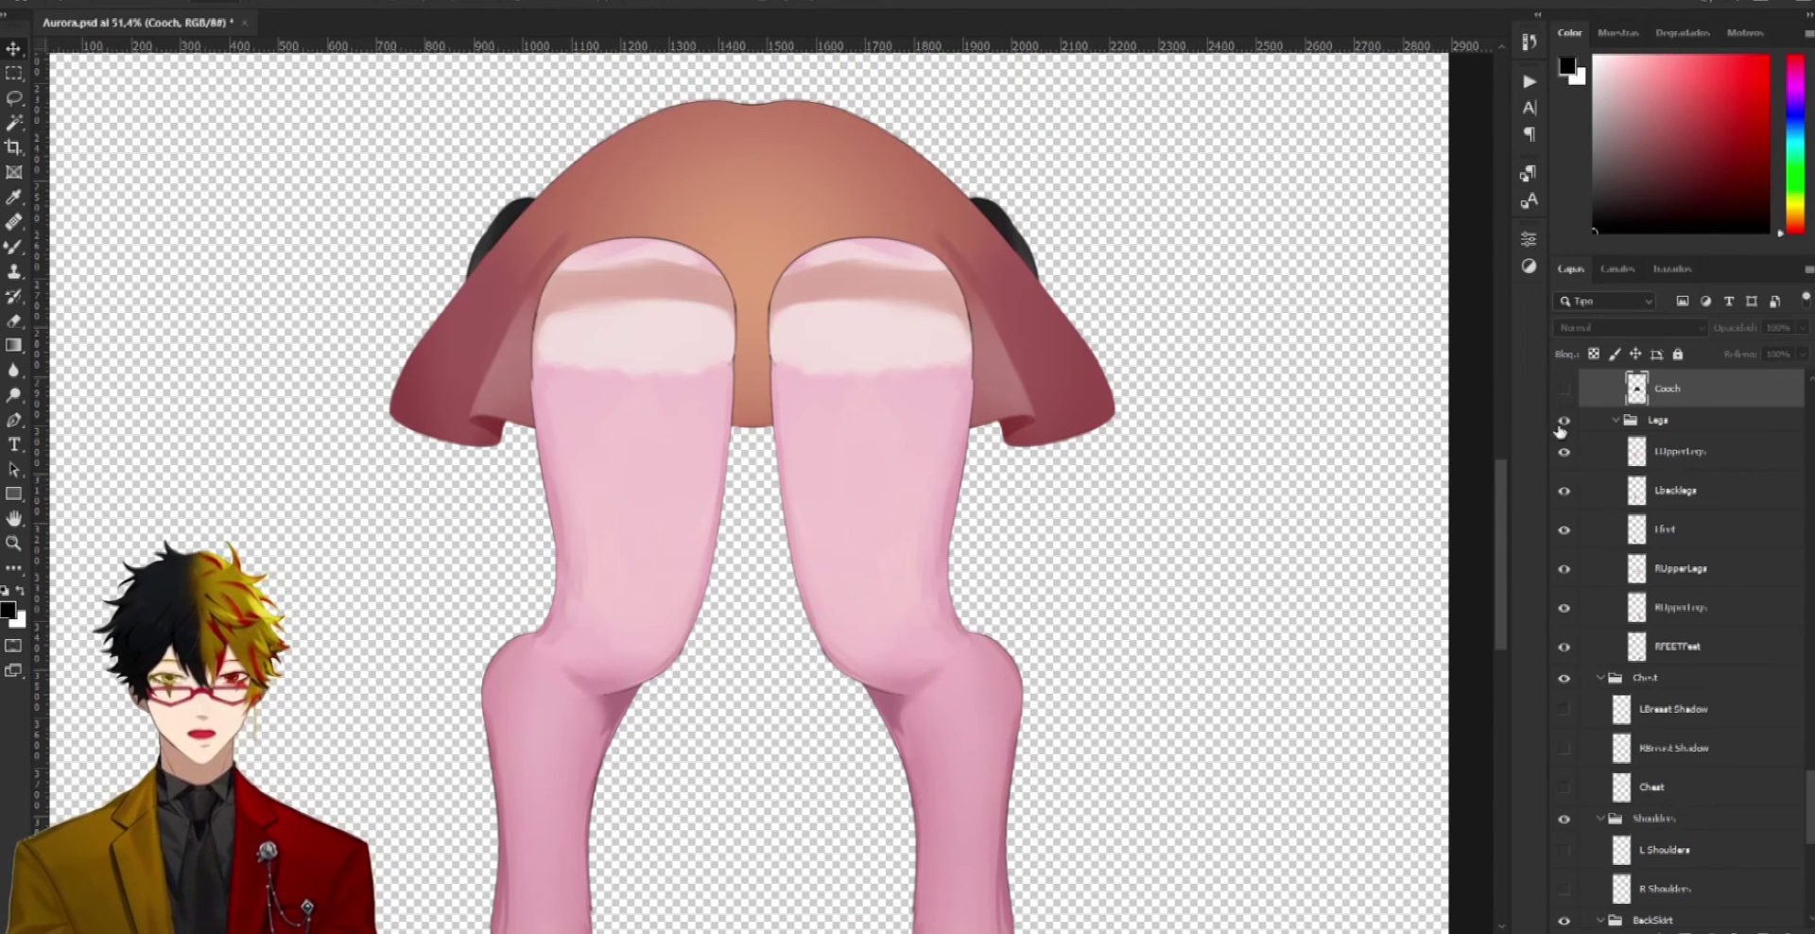
Hide the upper and lower leg layers on the character's right side, and show both again
left_click(936, 388, "ctrl")
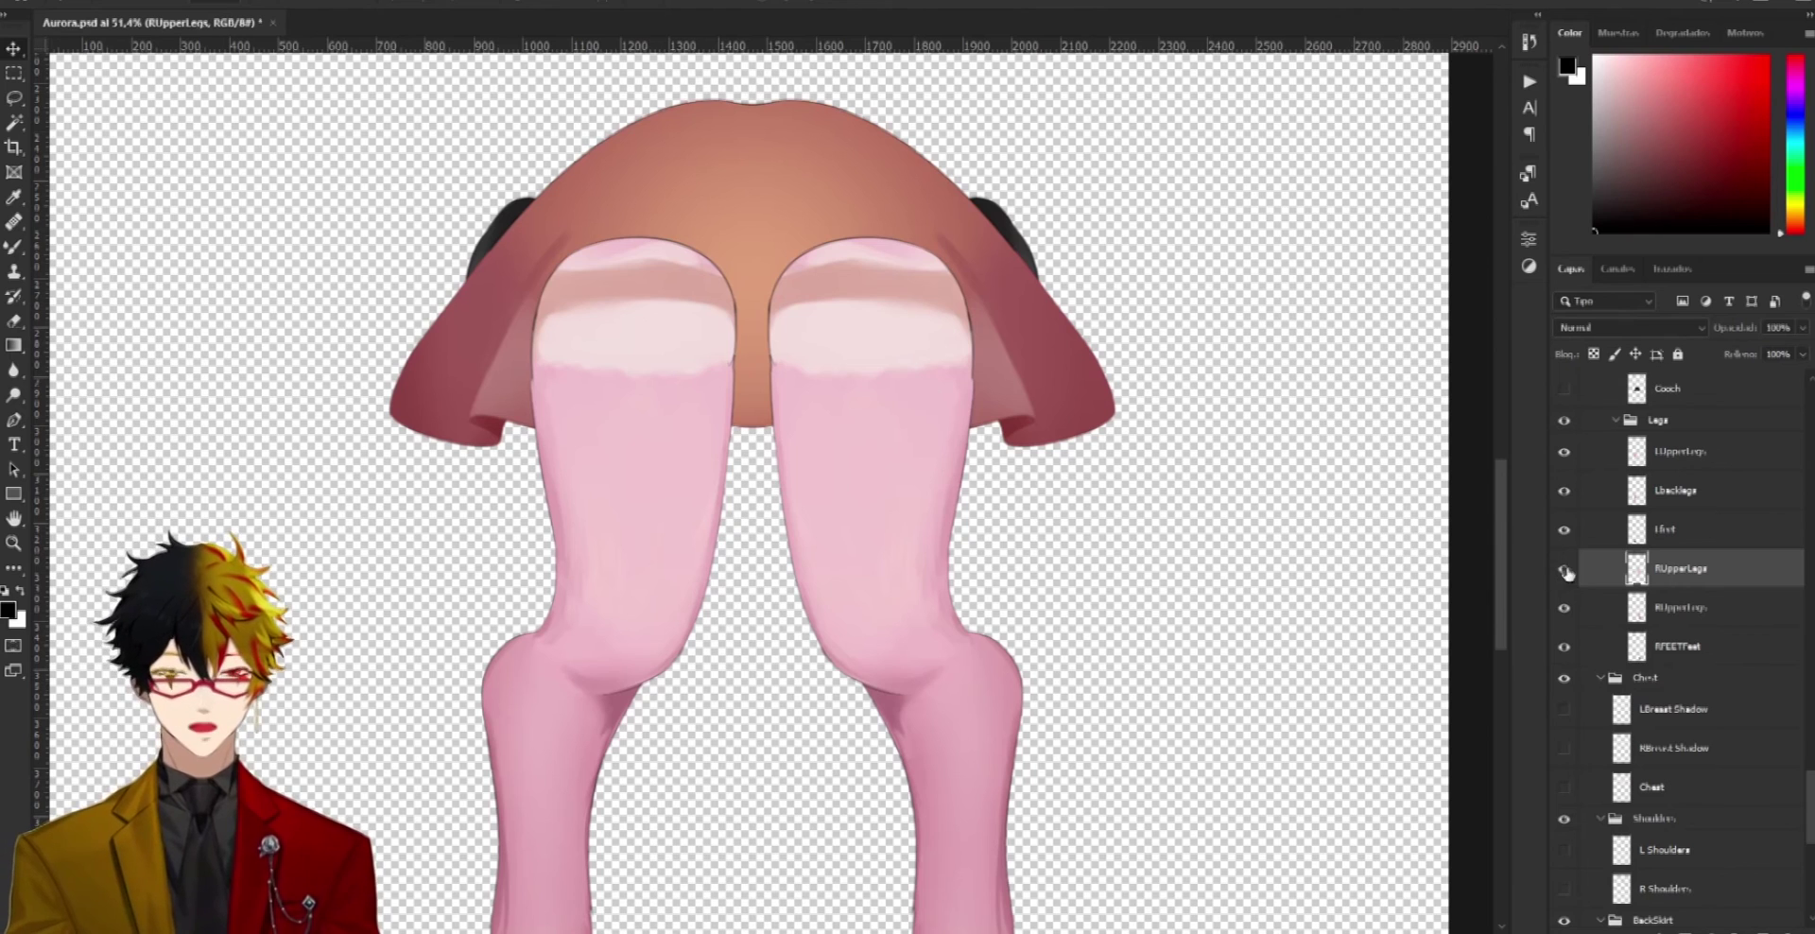
left_click(1566, 571)
left_click(1566, 608)
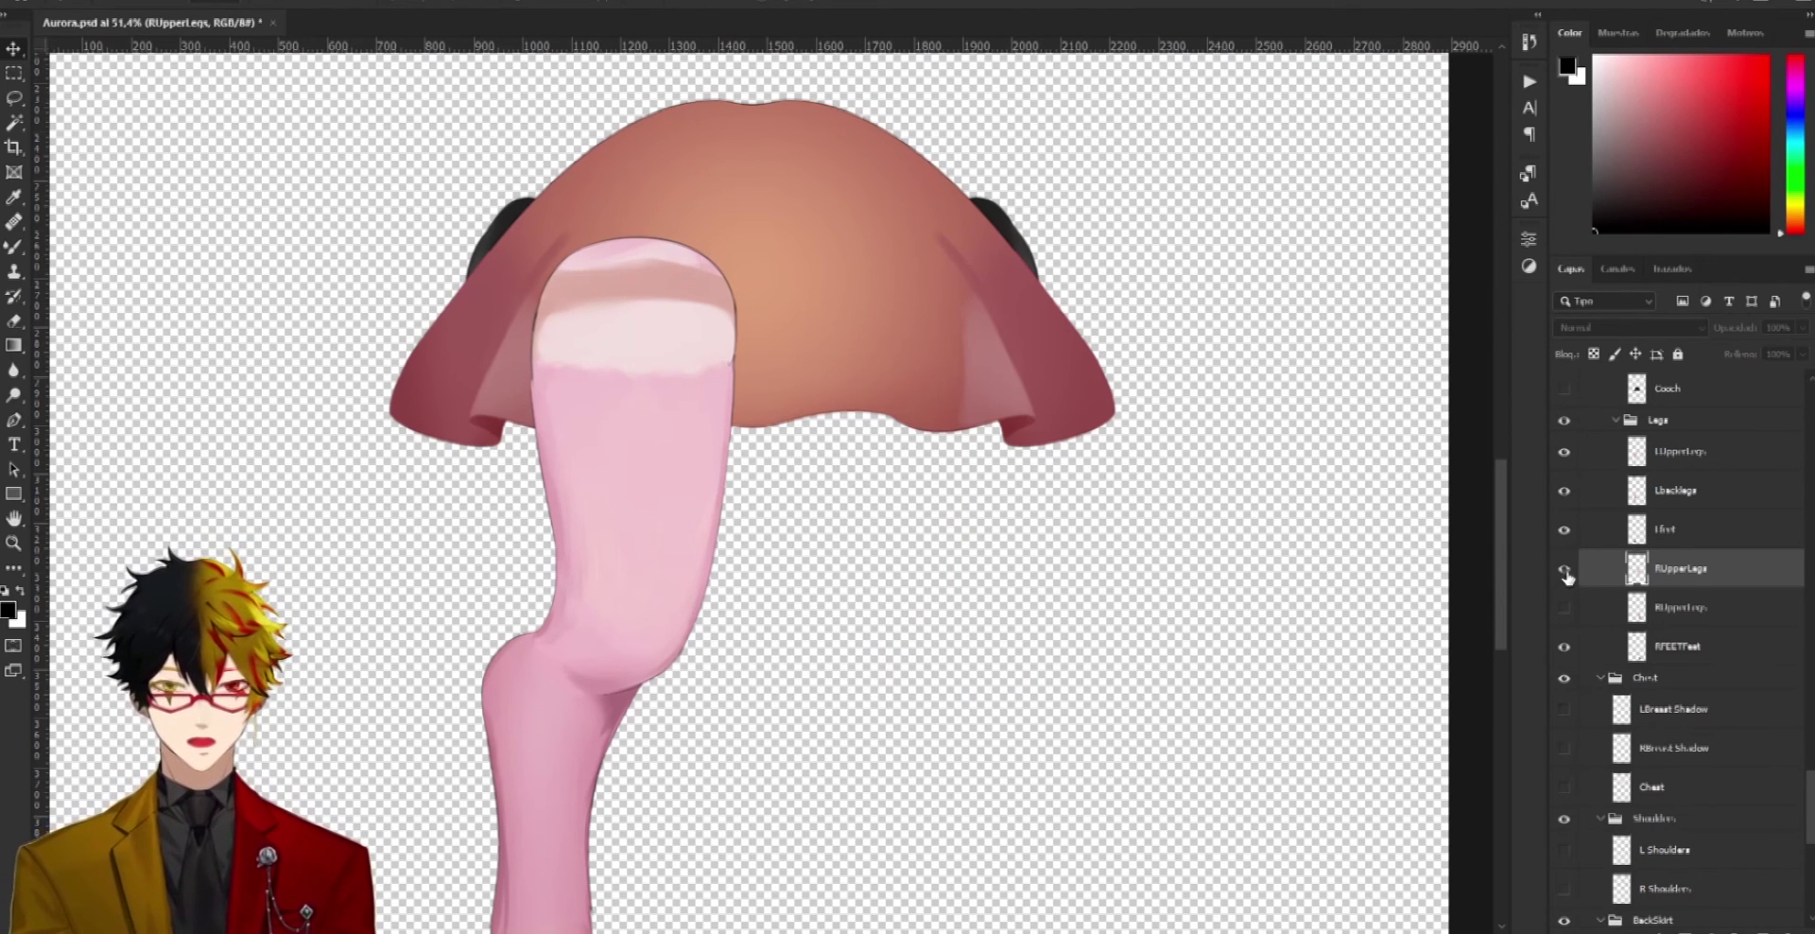
left_click(1566, 570)
left_click(1566, 608)
Shift both lower leg layers upward behind the knees and both feet layers upward beneath the shins
scroll(1074, 526, "down", 6)
left_click(952, 548, "ctrl")
mouse_move(951, 543)
left_mouse_down()
mouse_move(1216, 475)
mouse_move(1075, 507)
mouse_move(1104, 513)
mouse_move(948, 523)
left_mouse_up()
left_click_drag(507, 484, 467, 416)
left_click_drag(570, 847, 574, 800)
left_click_drag(920, 863, 943, 830)
scroll(638, 541, "up", 3)
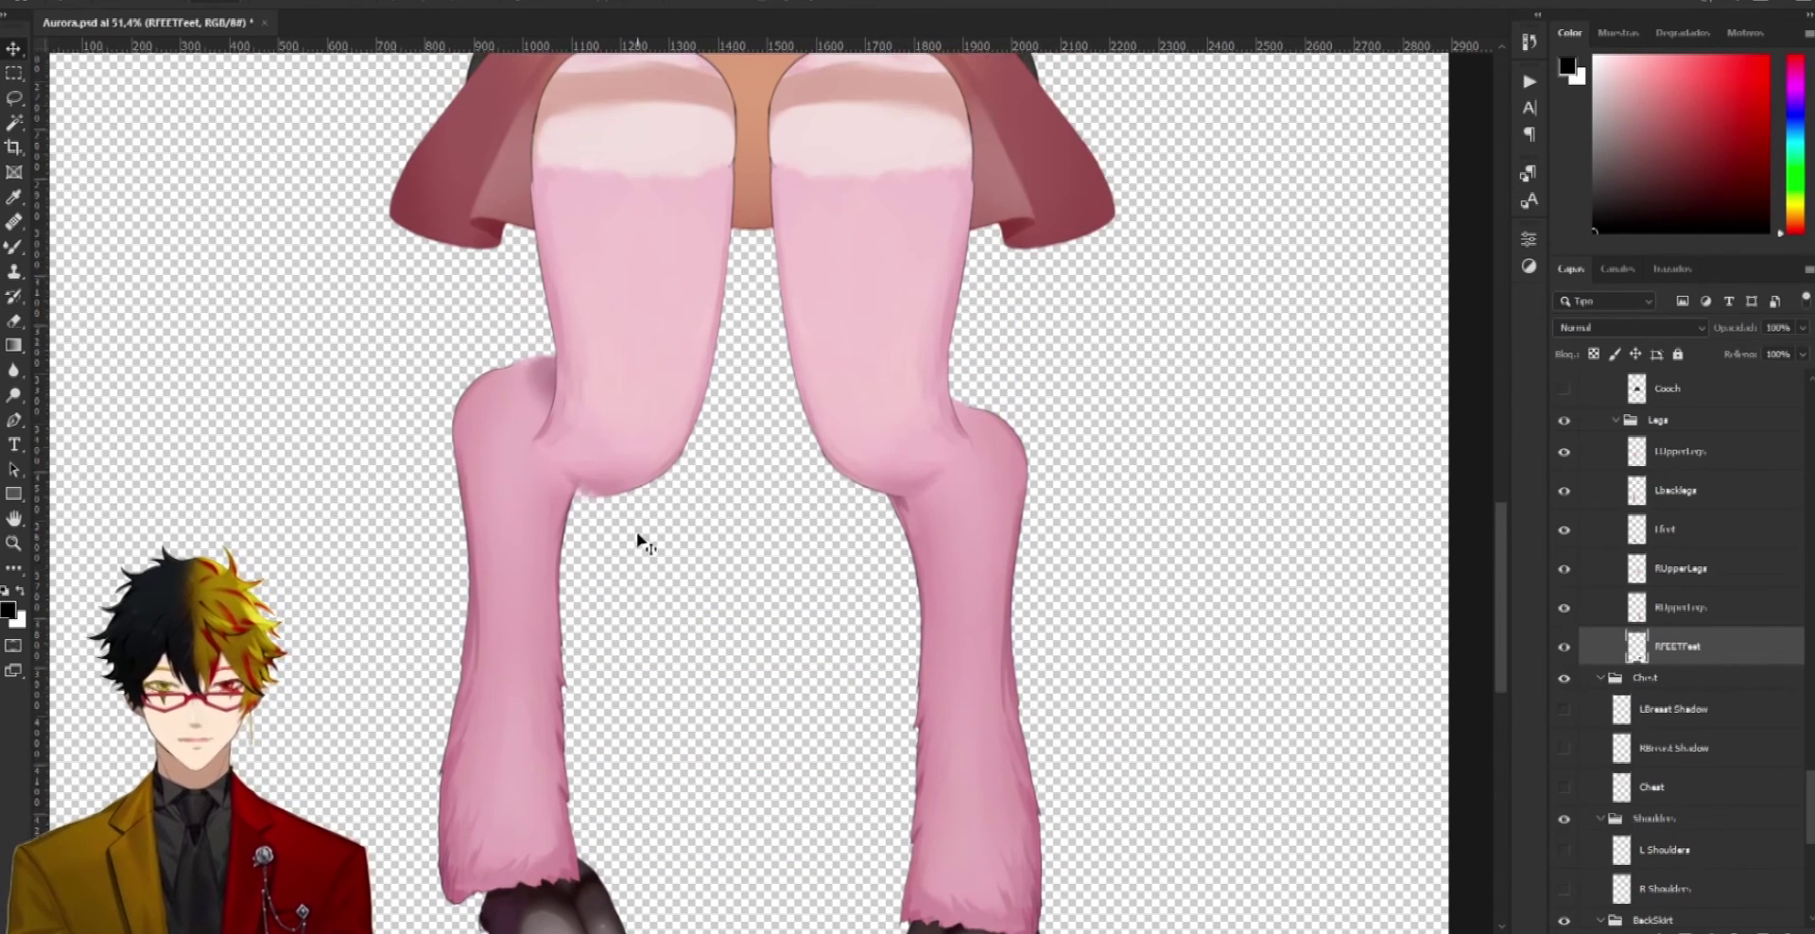
Move the BackSkirt layer far out beside the legs, and slide the LUpperLegs layer across over the opposite upper leg
scroll(643, 534, "up", 3)
left_click_drag(757, 316, 1383, 206)
left_click_drag(596, 464, 900, 552)
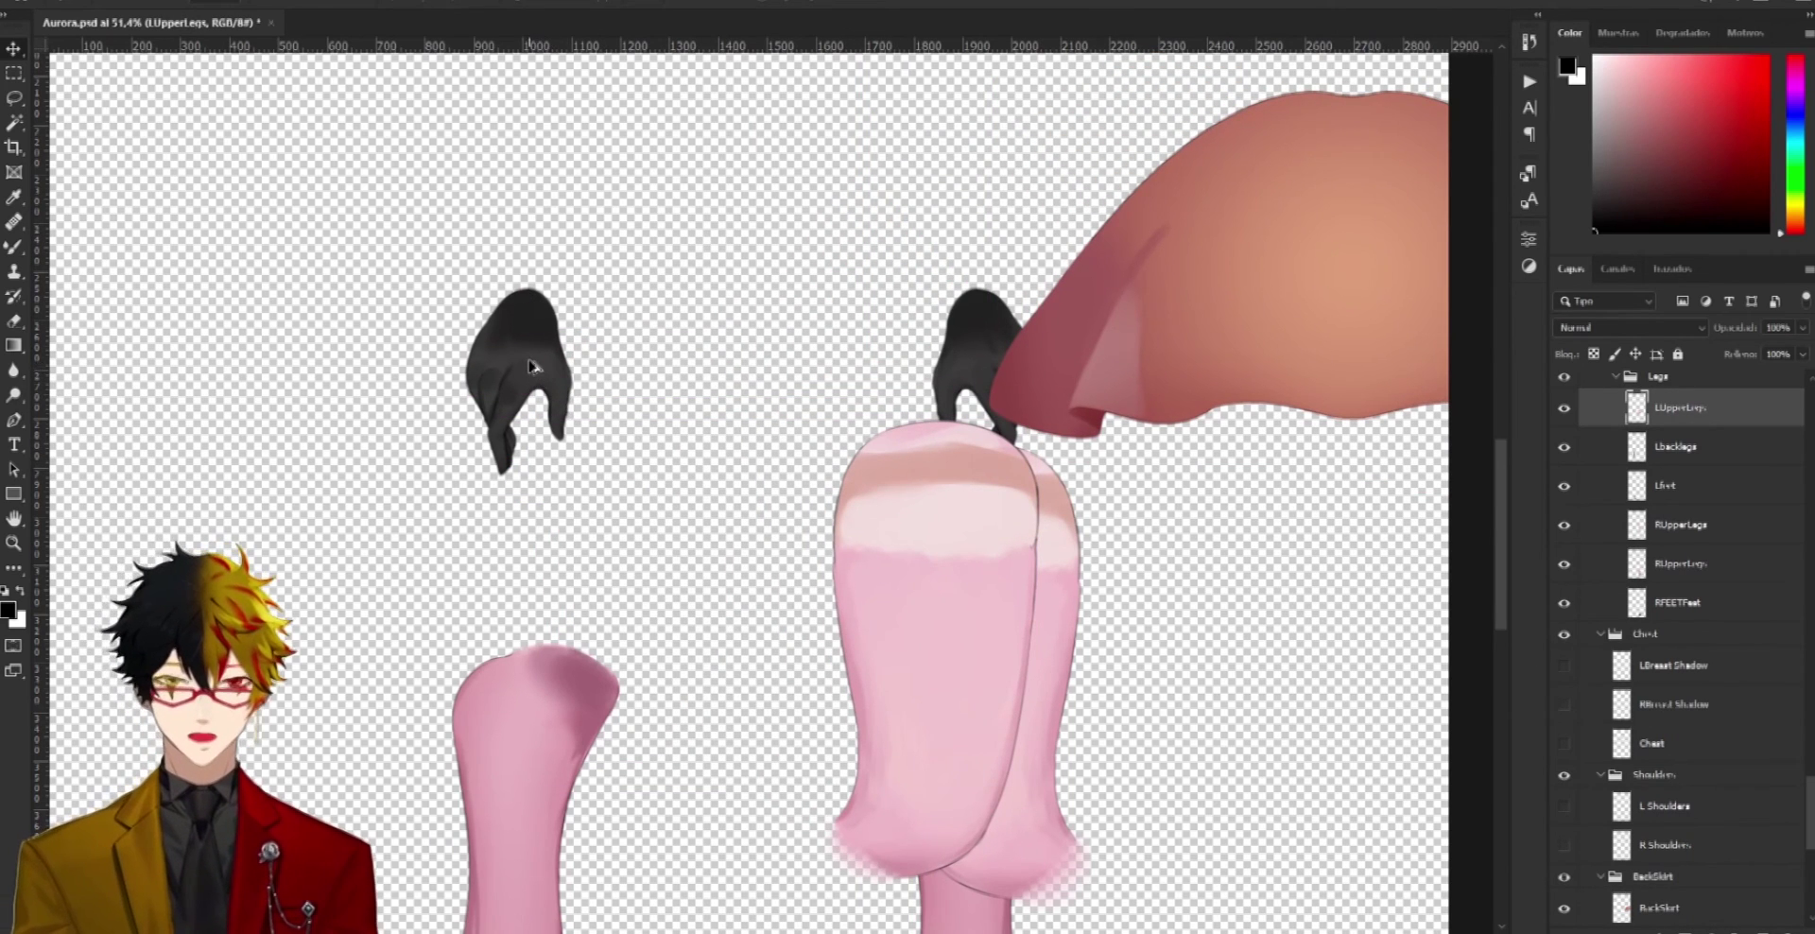
Pull the hand, finger and thumb layers of the character's free-standing left hand apart into four separate pieces
scroll(532, 367, "up", 3)
left_click_drag(530, 397, 654, 397)
left_click_drag(463, 407, 565, 387)
left_click_drag(486, 349, 541, 318)
mouse_move(446, 414)
left_mouse_down()
mouse_move(507, 384)
mouse_move(421, 411)
left_mouse_up()
mouse_move(577, 376)
left_mouse_down()
mouse_move(587, 356)
mouse_move(487, 342)
mouse_move(465, 282)
mouse_move(534, 360)
mouse_move(591, 364)
mouse_move(591, 335)
left_mouse_up()
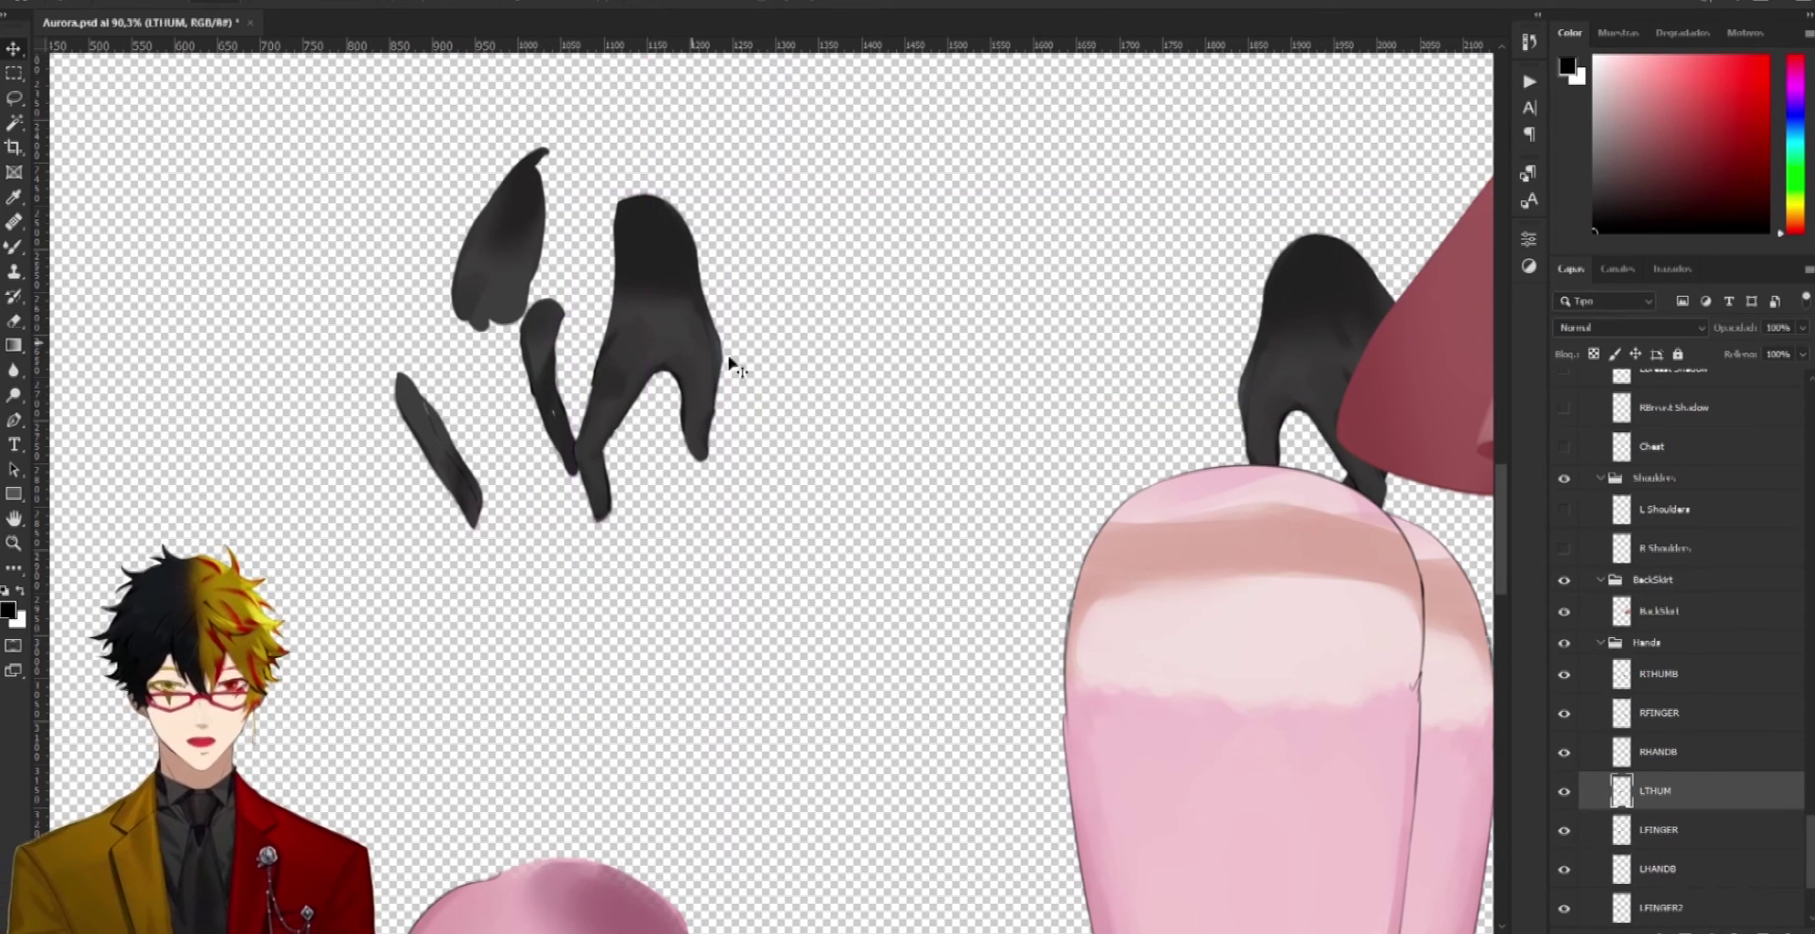
Make the hidden chest, shoulder, shorts, black base and arm layers visible again, including LBottom Arms Copy
scroll(1267, 549, "down", 6)
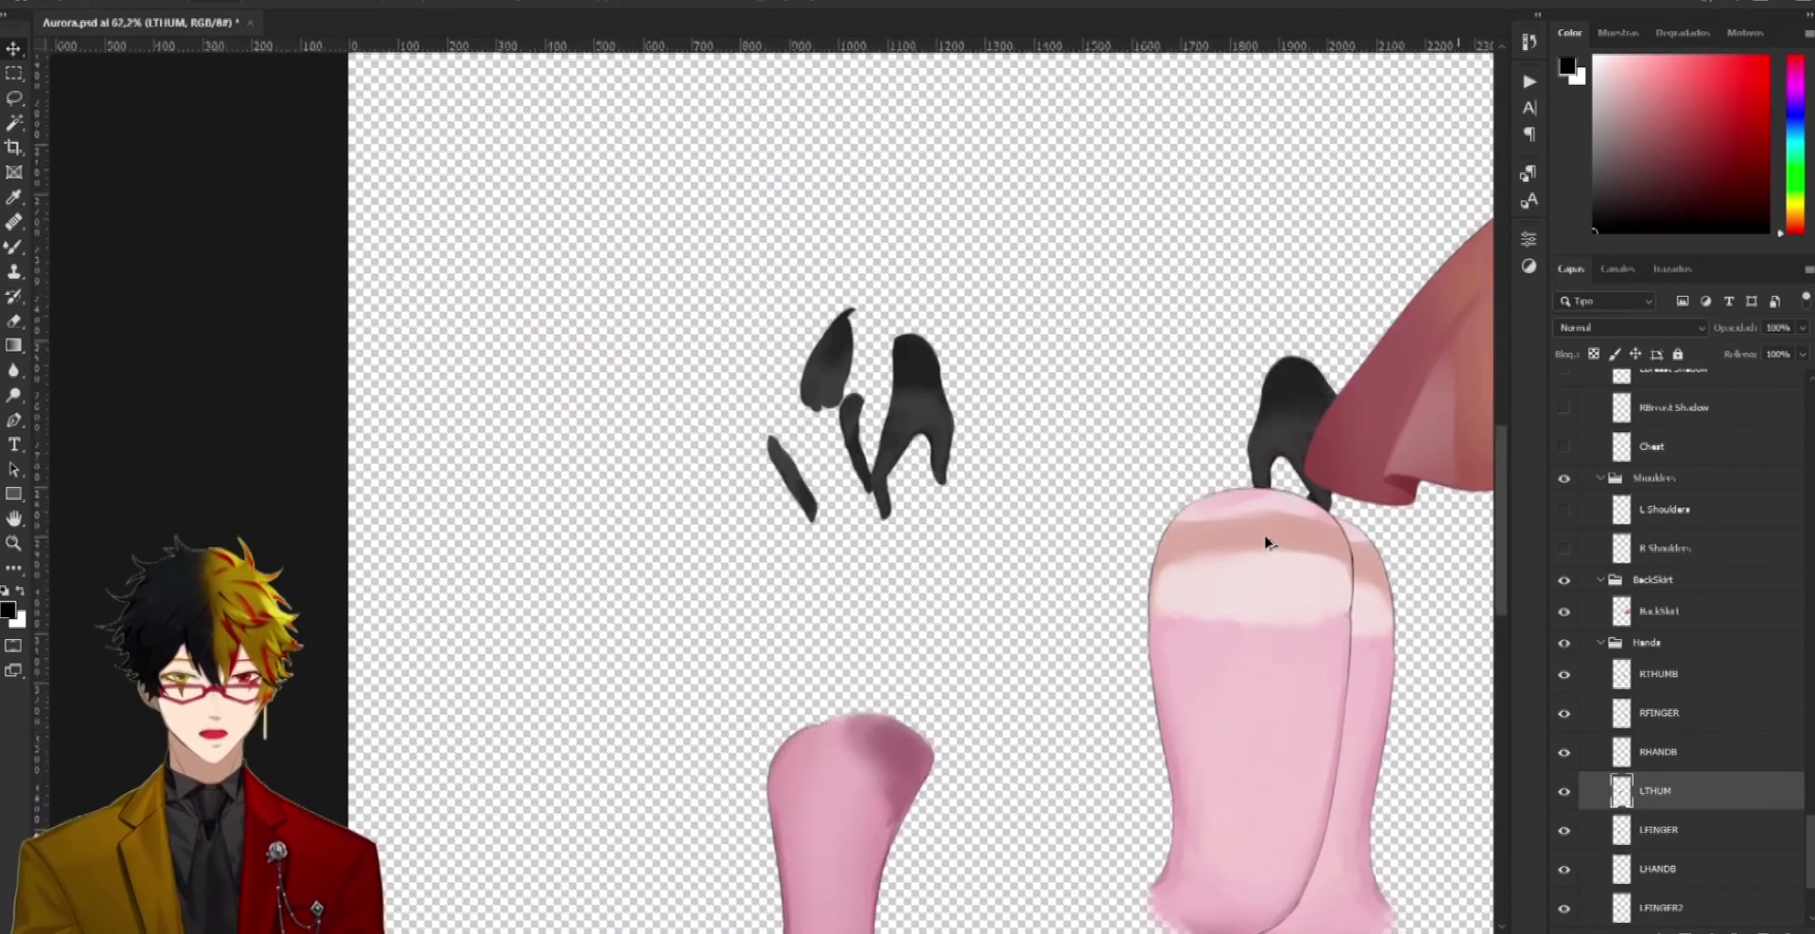
left_click_drag(1567, 549, 1580, 334)
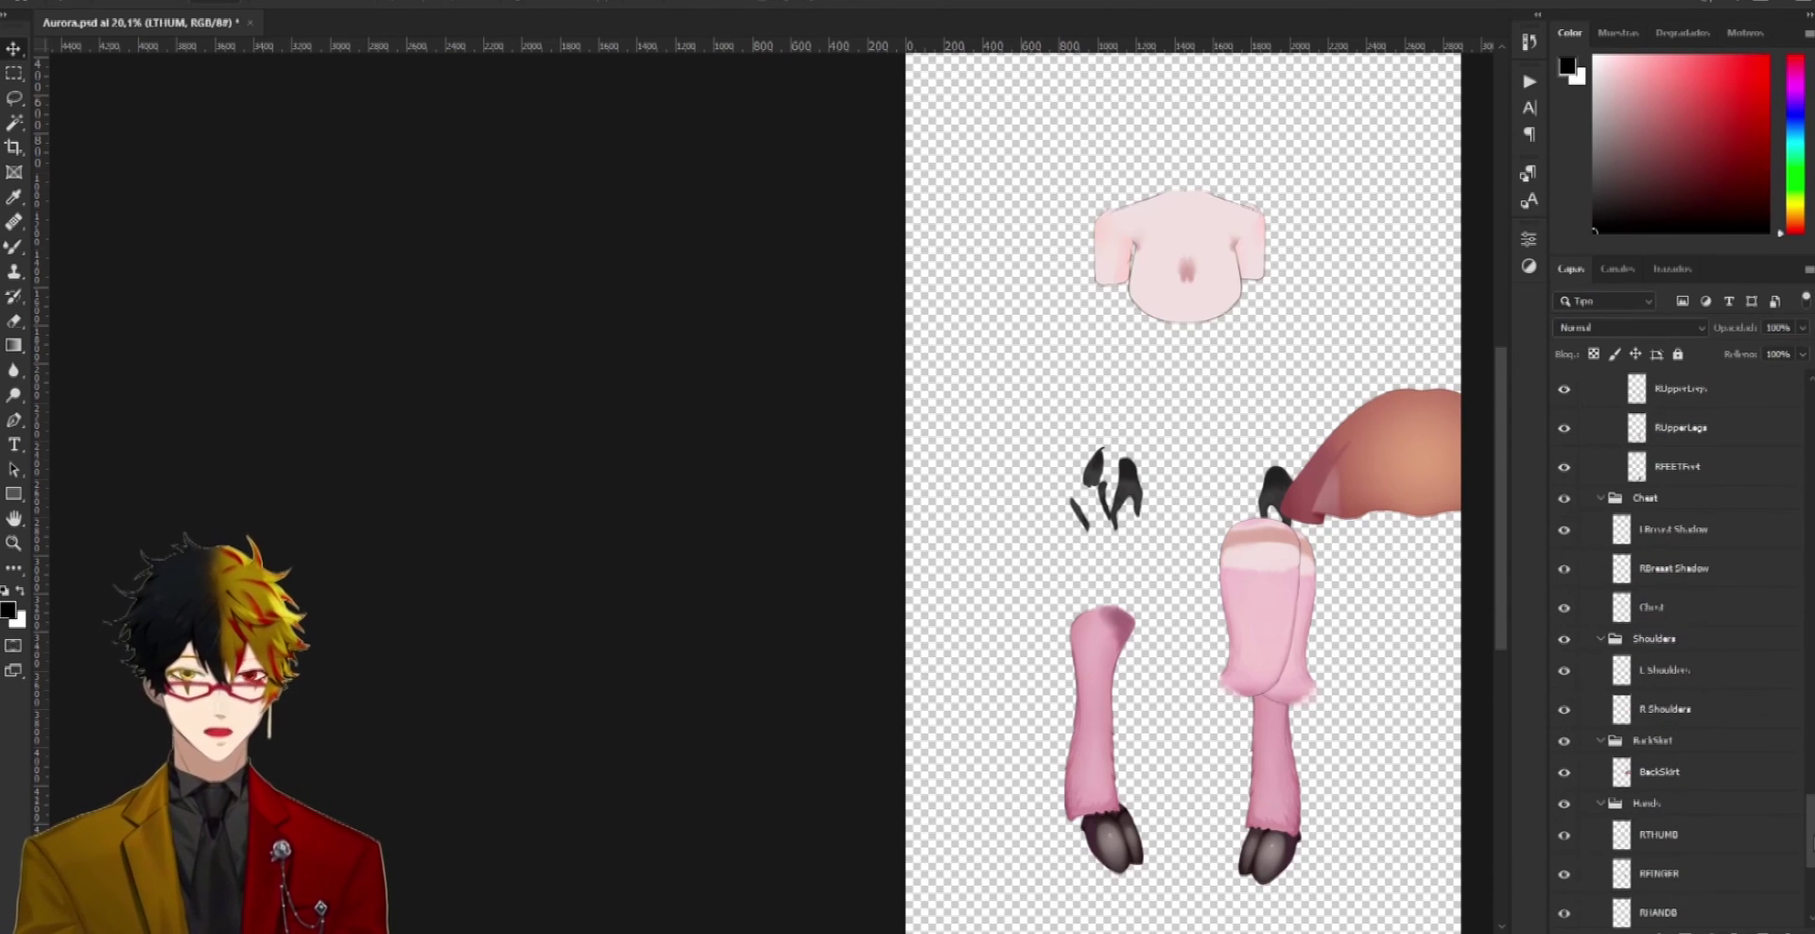
scroll(1745, 799, "up", 5)
left_click_drag(1569, 769, 1575, 537)
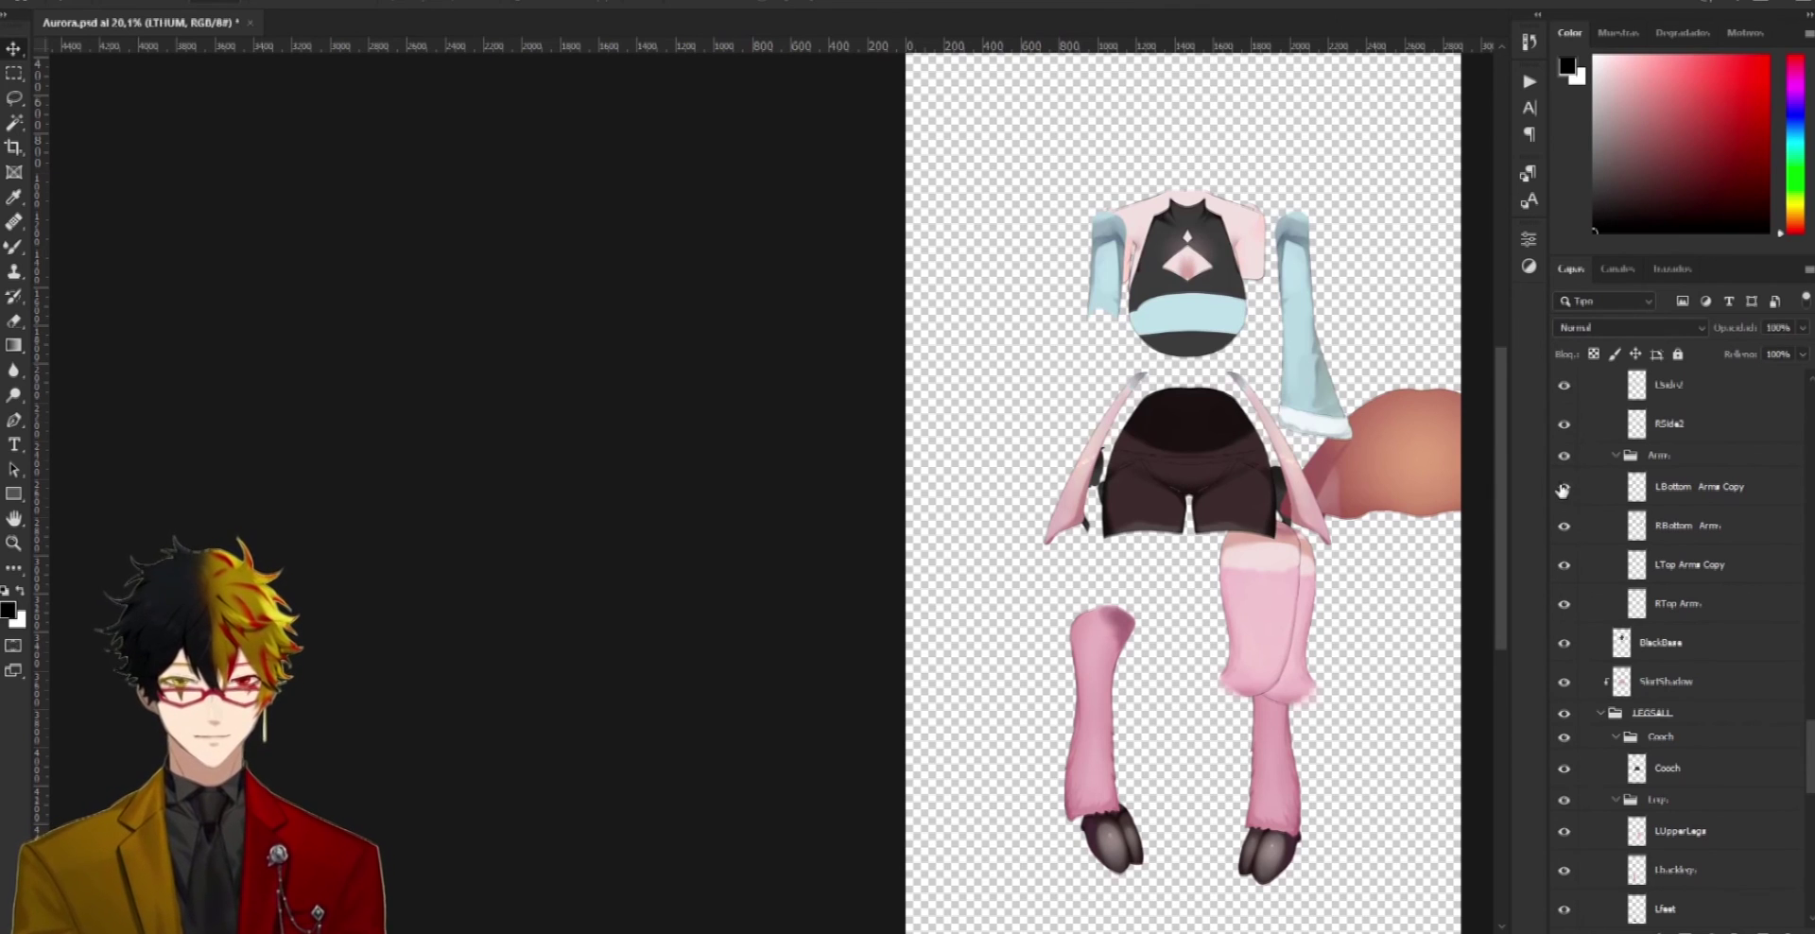
left_click(1563, 488)
Show the remaining hidden skirt, clothes, face, hair and bead layers so the whole character is visible
scroll(1549, 678, "up", 5)
left_click_drag(1563, 682, 1573, 444)
scroll(1563, 376, "up", 10)
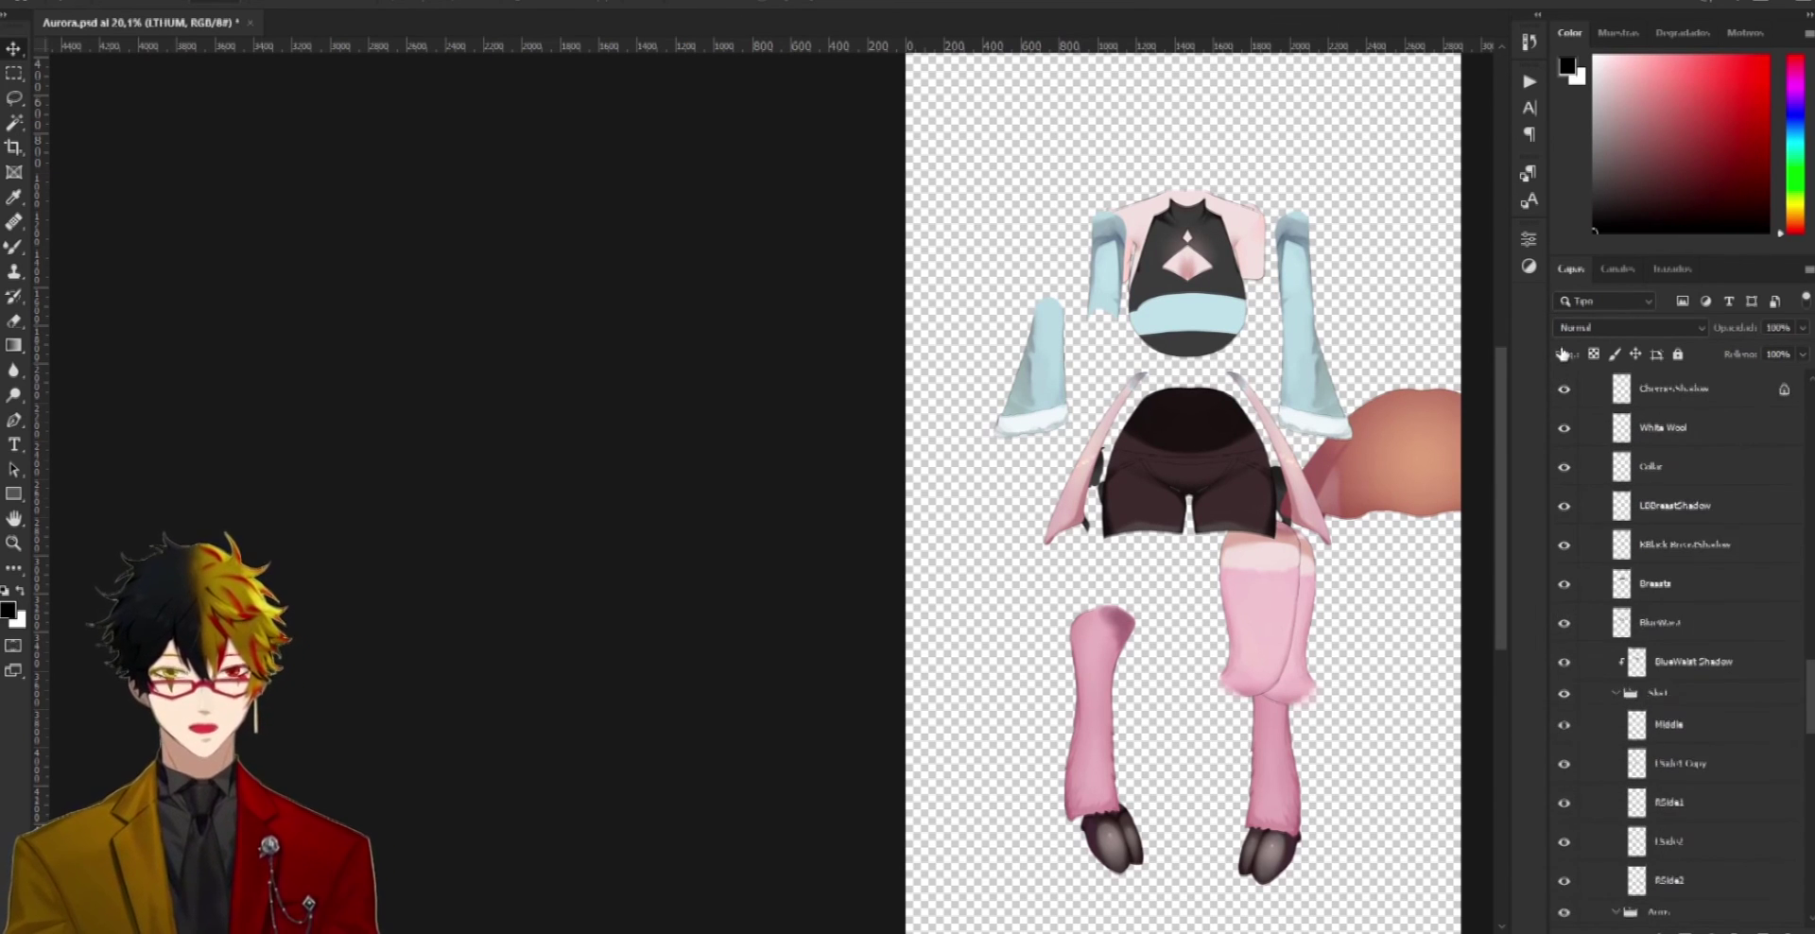
left_click_drag(1563, 354, 1563, 355)
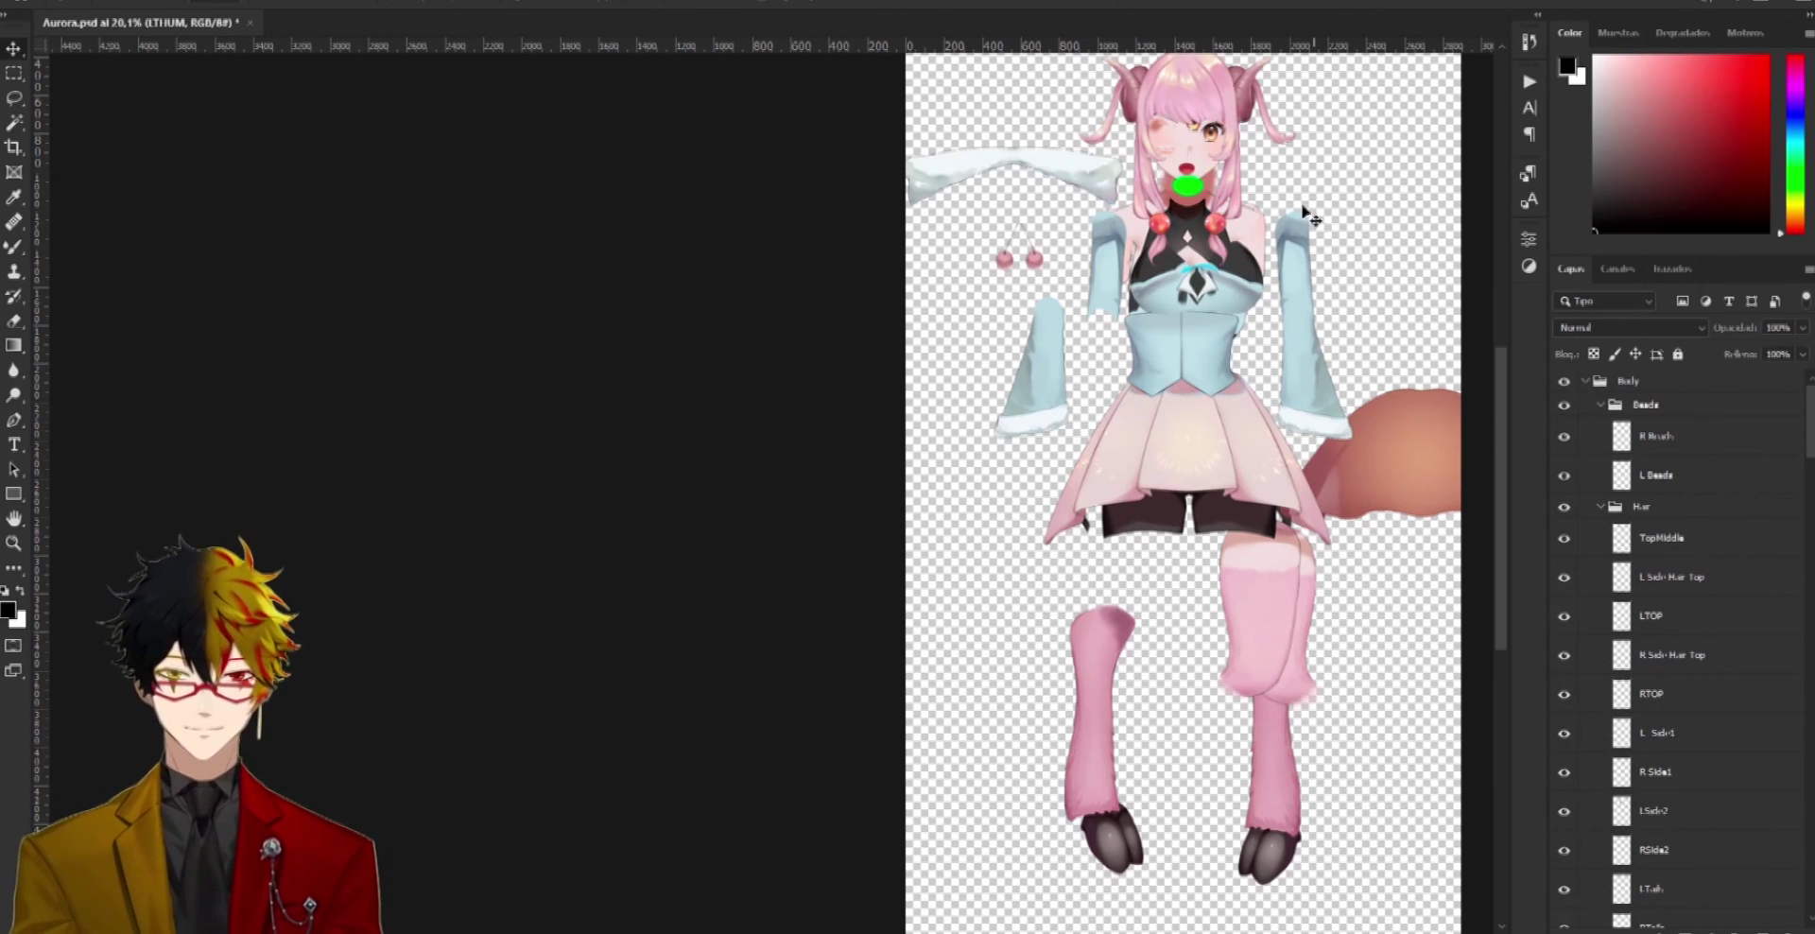
Shift the Breasts layer slightly downward, and pull the upper and lower sleeve pieces of the character's left arm apart and outward
scroll(1205, 150, "up", 3)
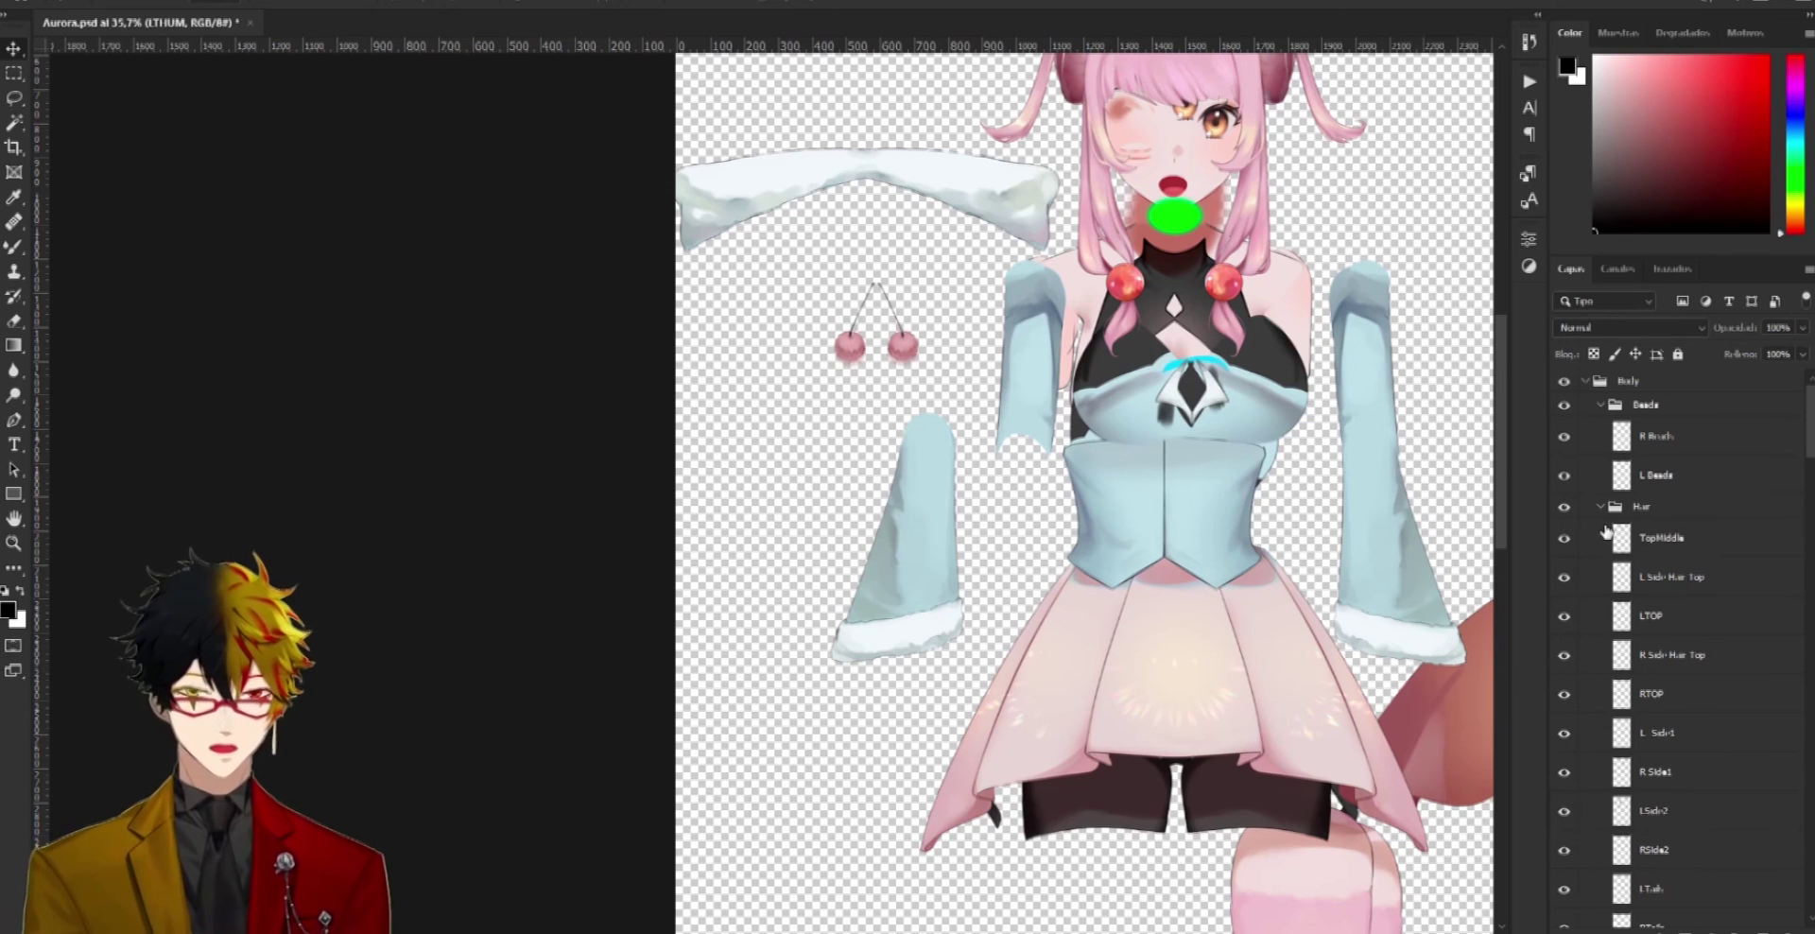
scroll(1352, 431, "up", 2)
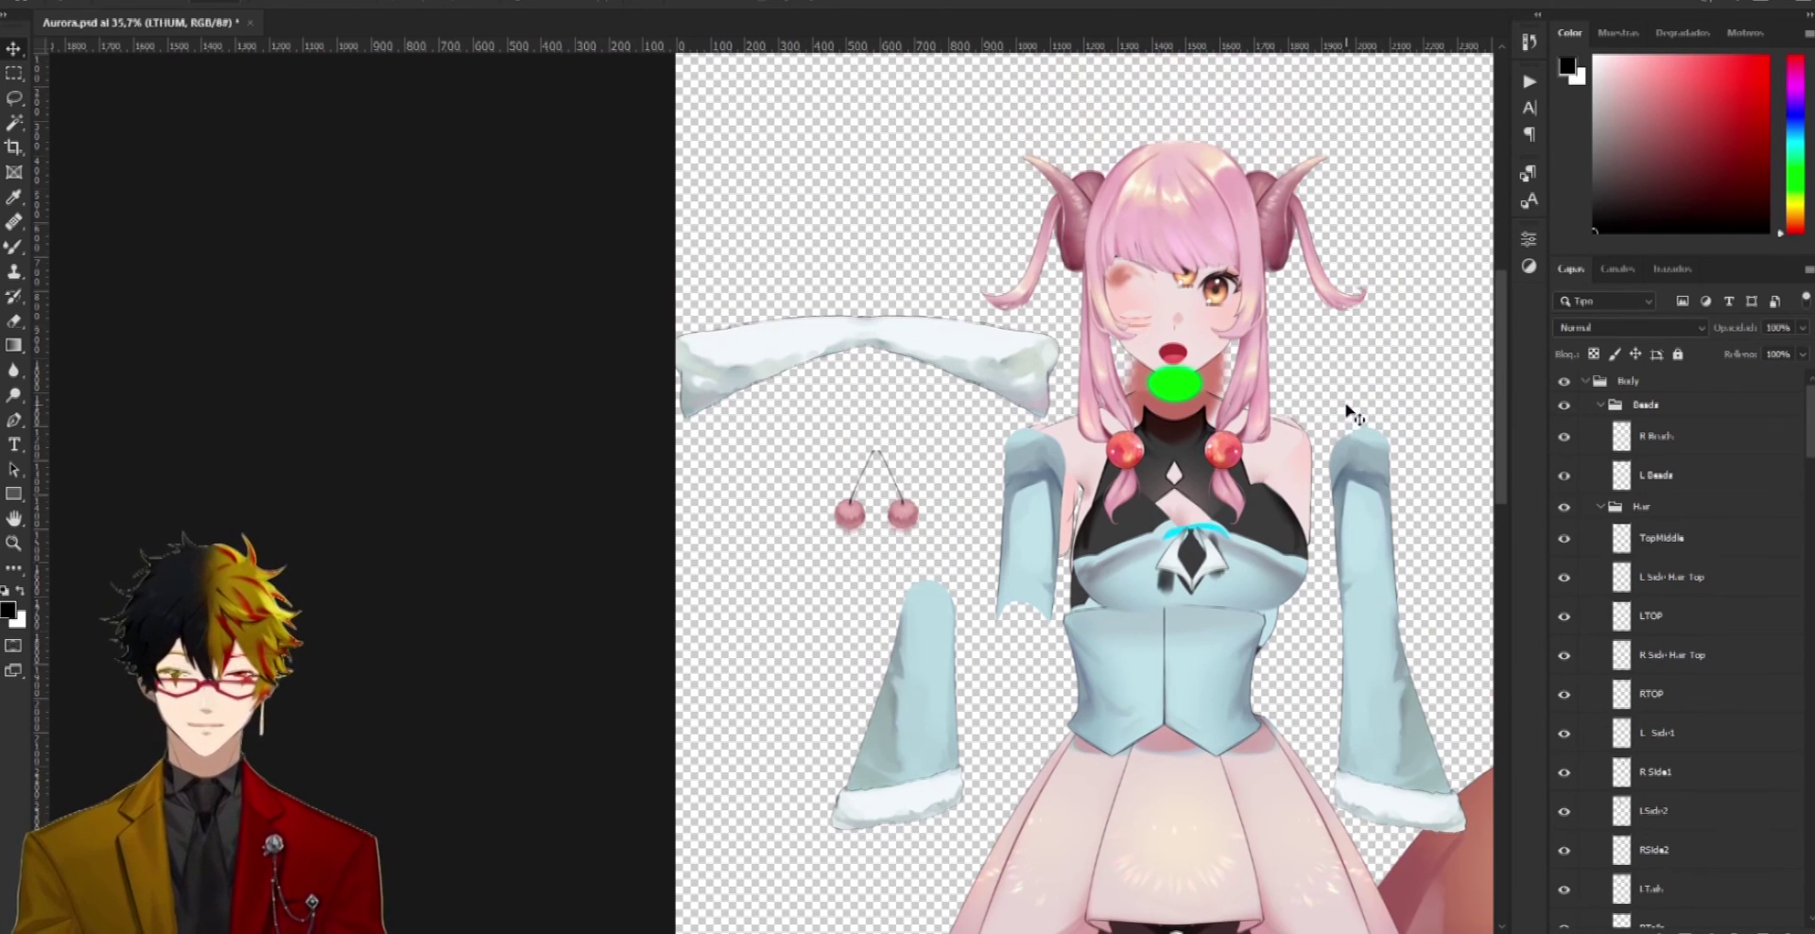
scroll(1371, 406, "down", 3)
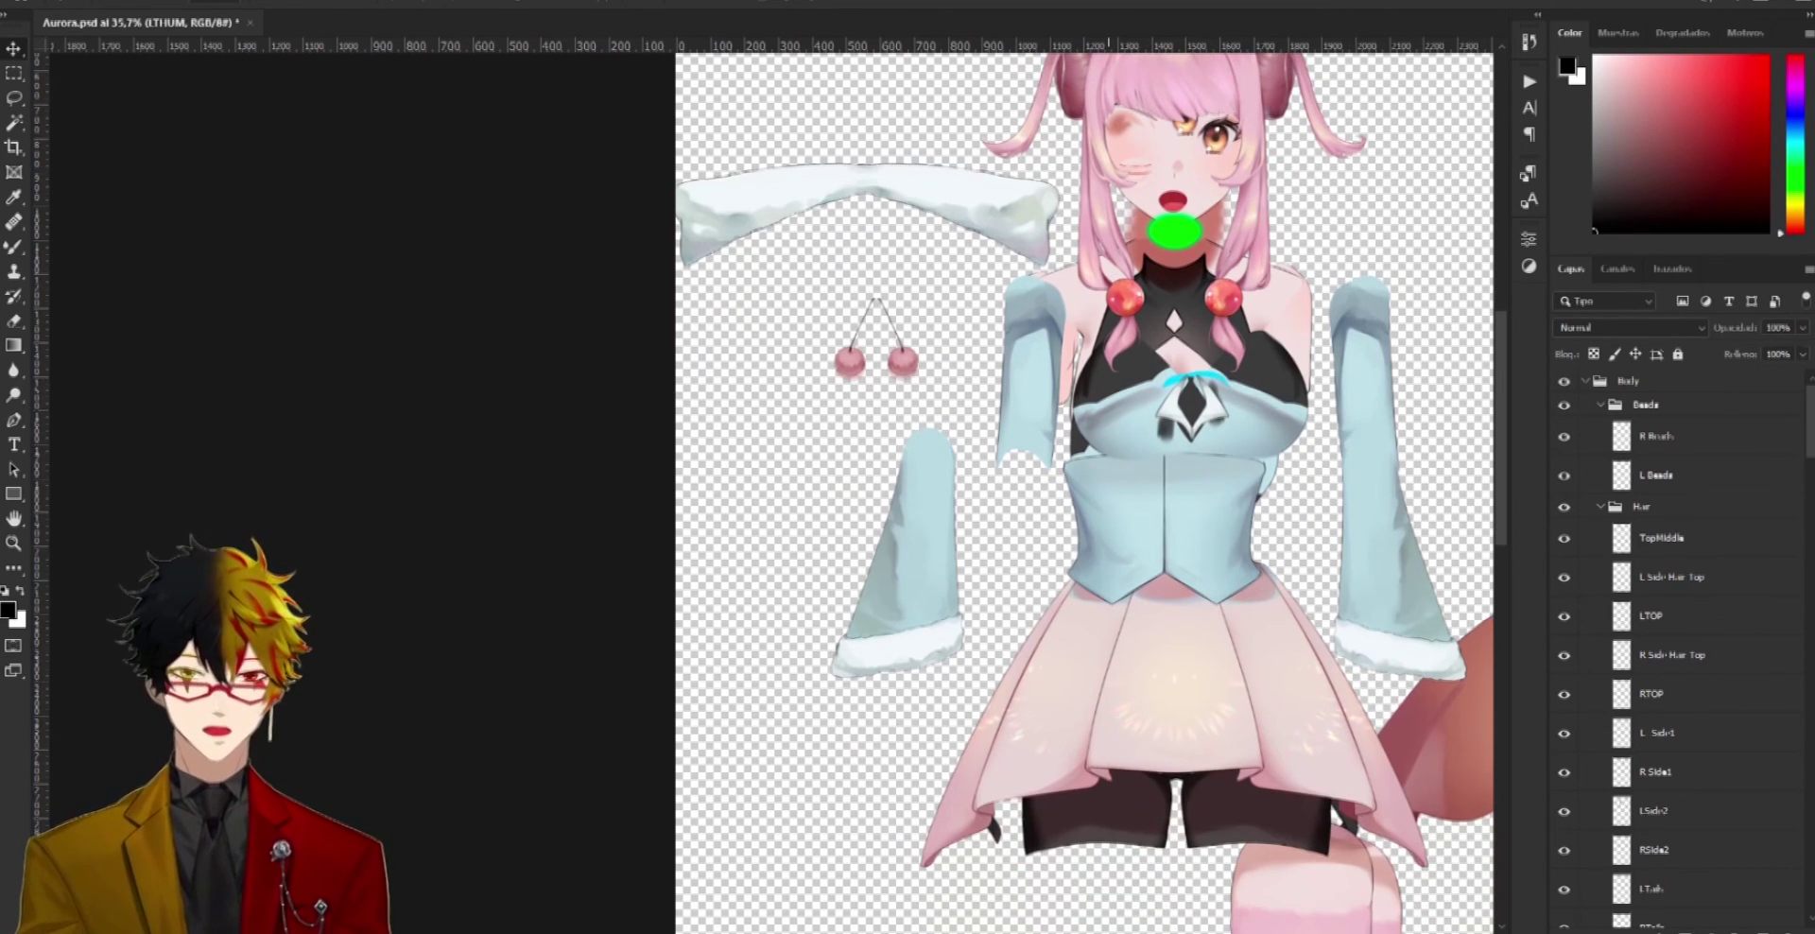
scroll(1300, 318, "right", 6)
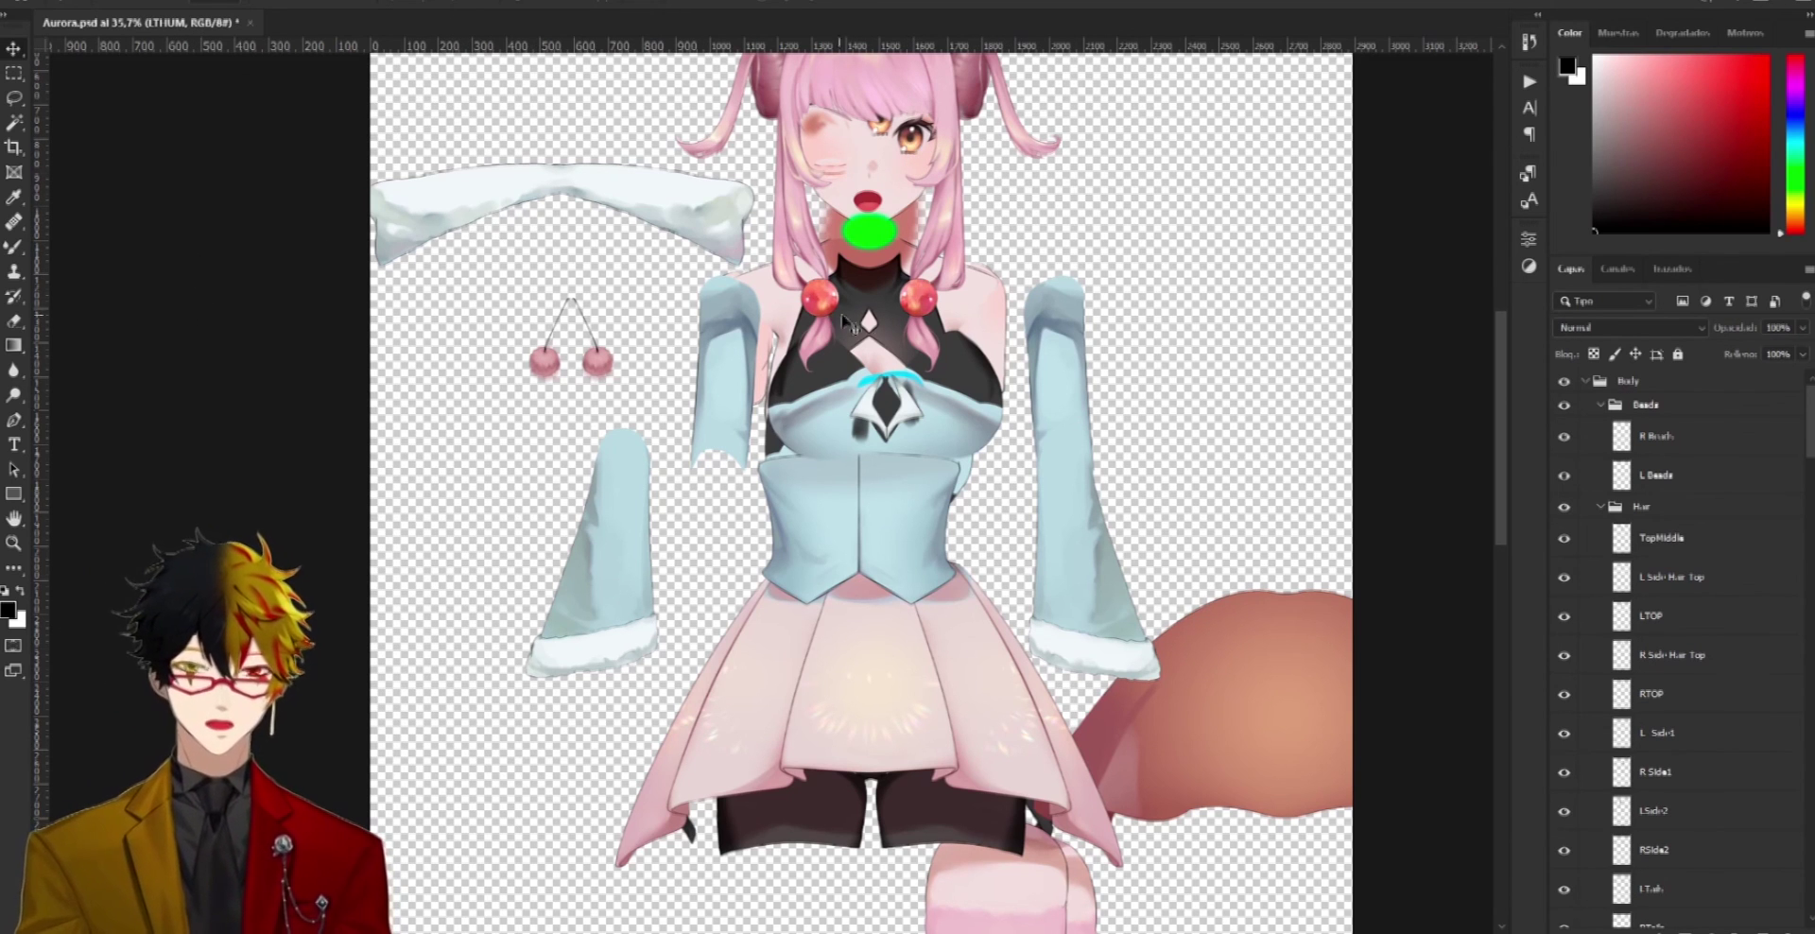
mouse_move(955, 374)
left_mouse_down()
mouse_move(1008, 356)
mouse_move(966, 376)
mouse_move(963, 405)
left_mouse_up()
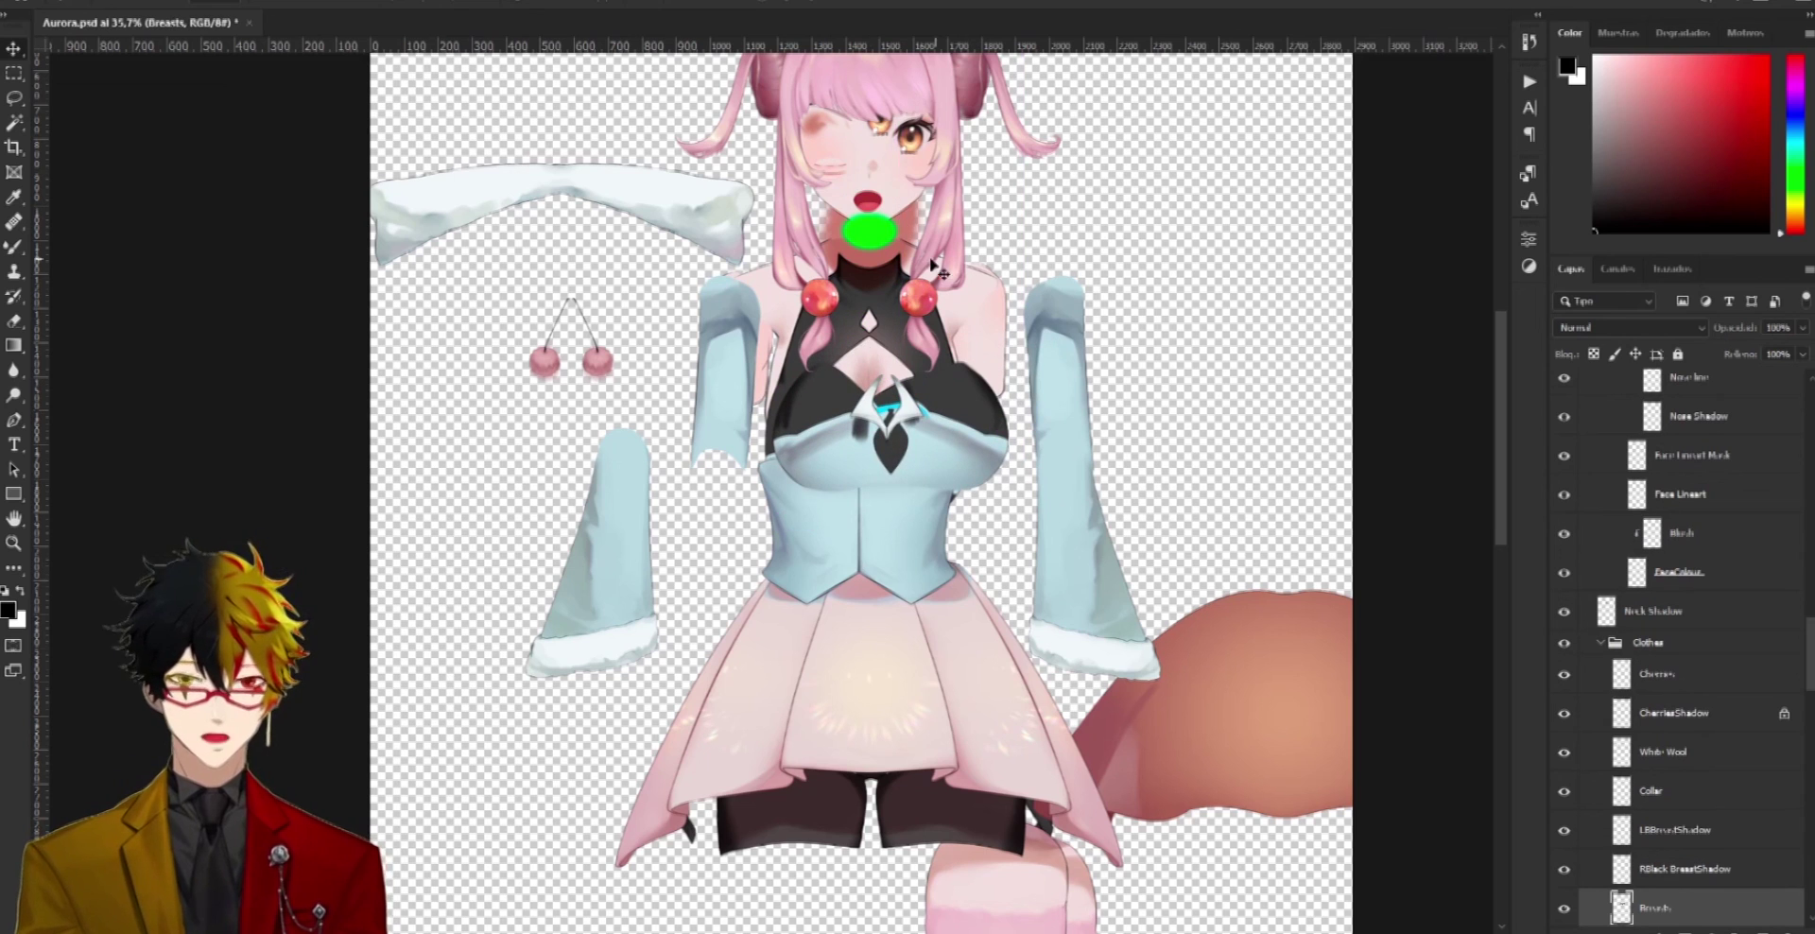
left_click_drag(1074, 406, 1168, 249)
left_click_drag(1040, 470, 1144, 465)
Move the blue waist piece out over the character's right sleeve, and the Breasts and Chest layers out toward the left sleeve
left_click_drag(952, 526, 783, 494)
left_click_drag(811, 362, 1100, 284)
left_click_drag(976, 311, 1181, 224)
left_click_drag(1079, 178, 1085, 299)
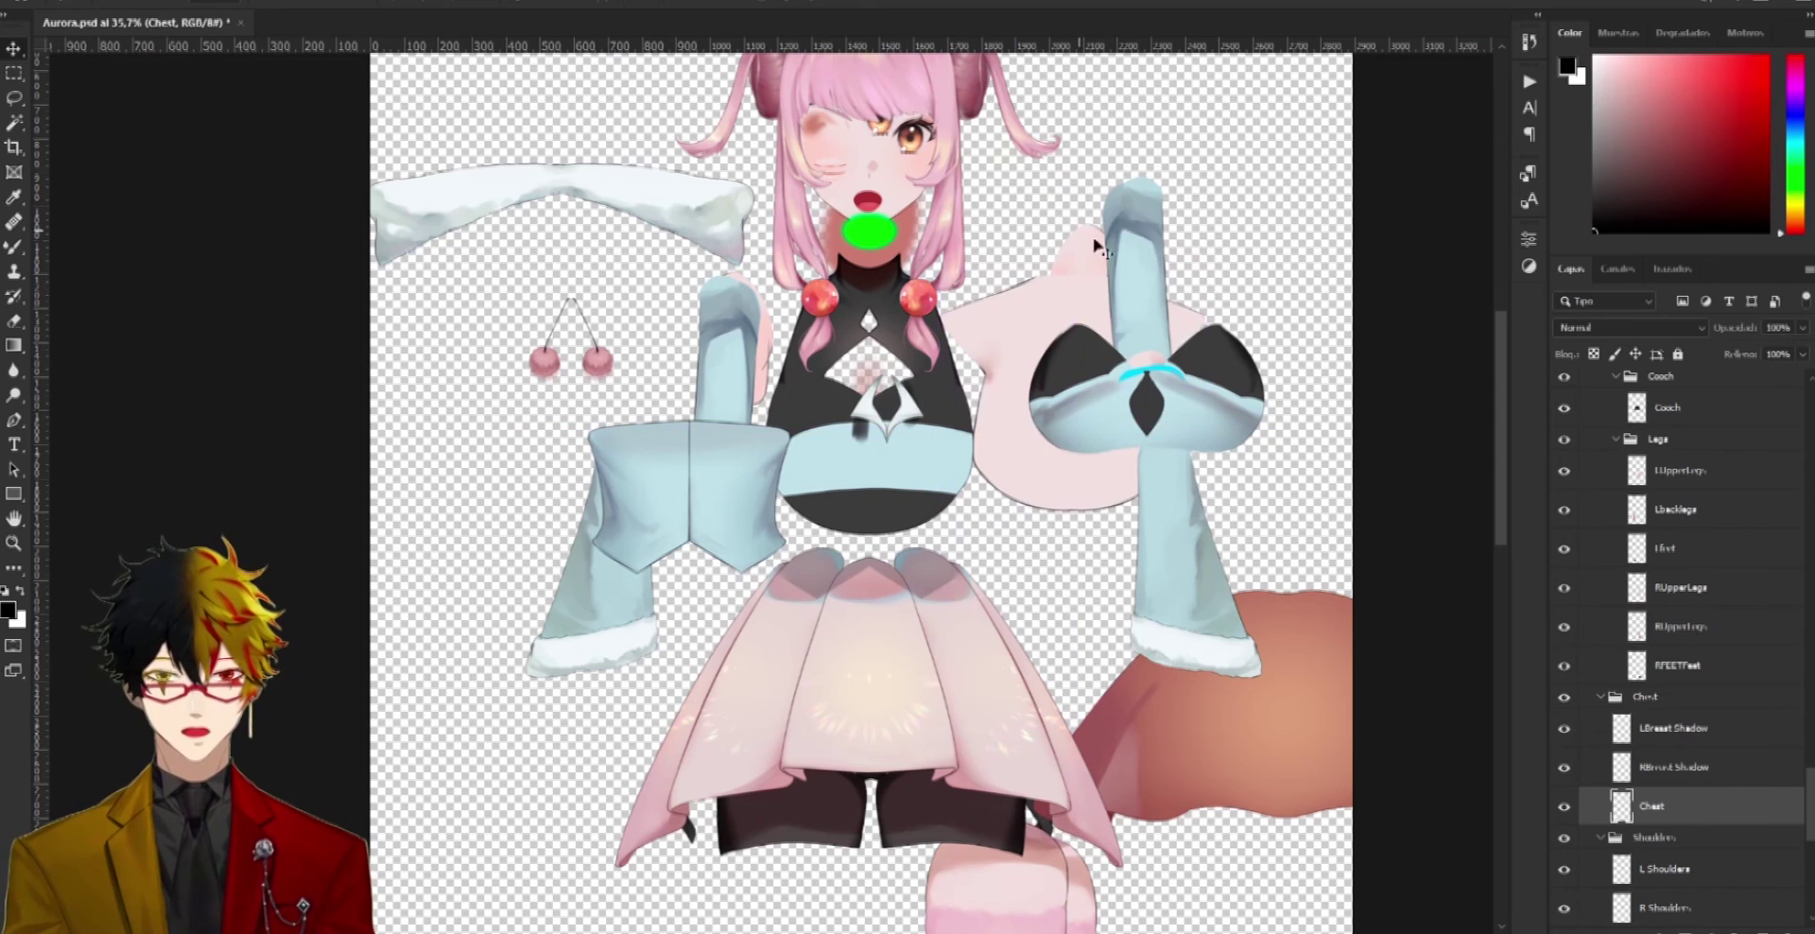
Move the LUpperLegs layer off the opposite upper leg so it sits beneath the other shorts leg, above the separate lower leg
scroll(884, 754, "down", 4)
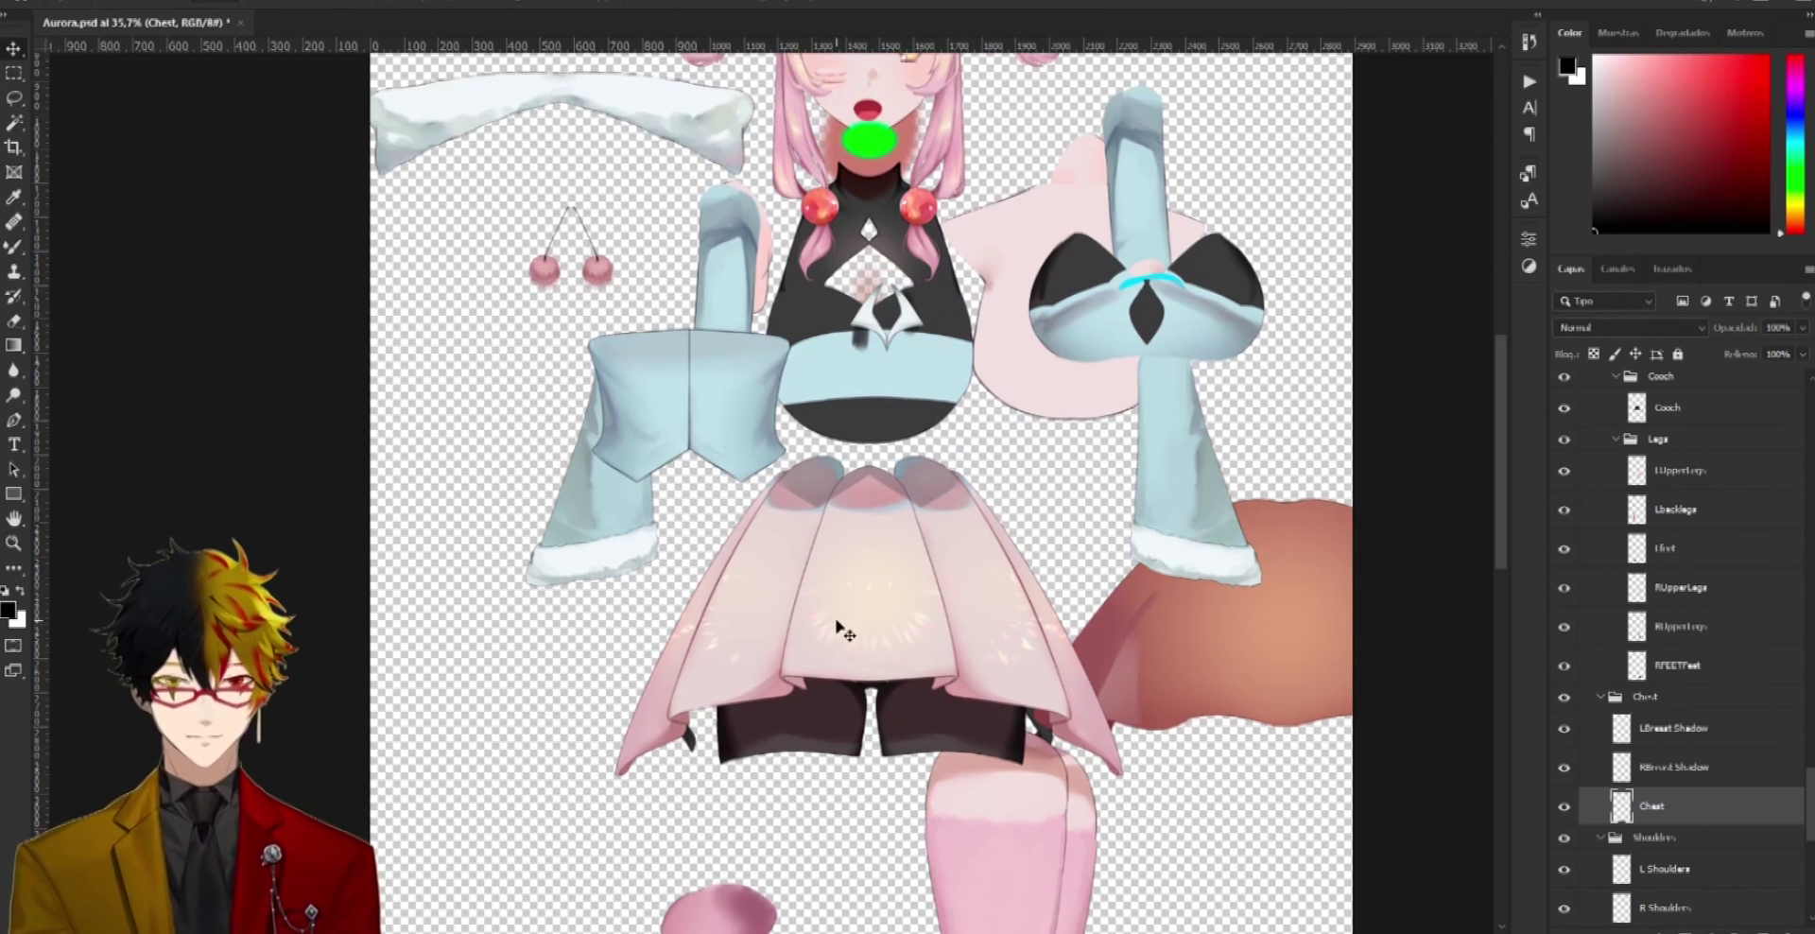
scroll(955, 770, "down", 5)
left_click_drag(973, 733, 760, 674)
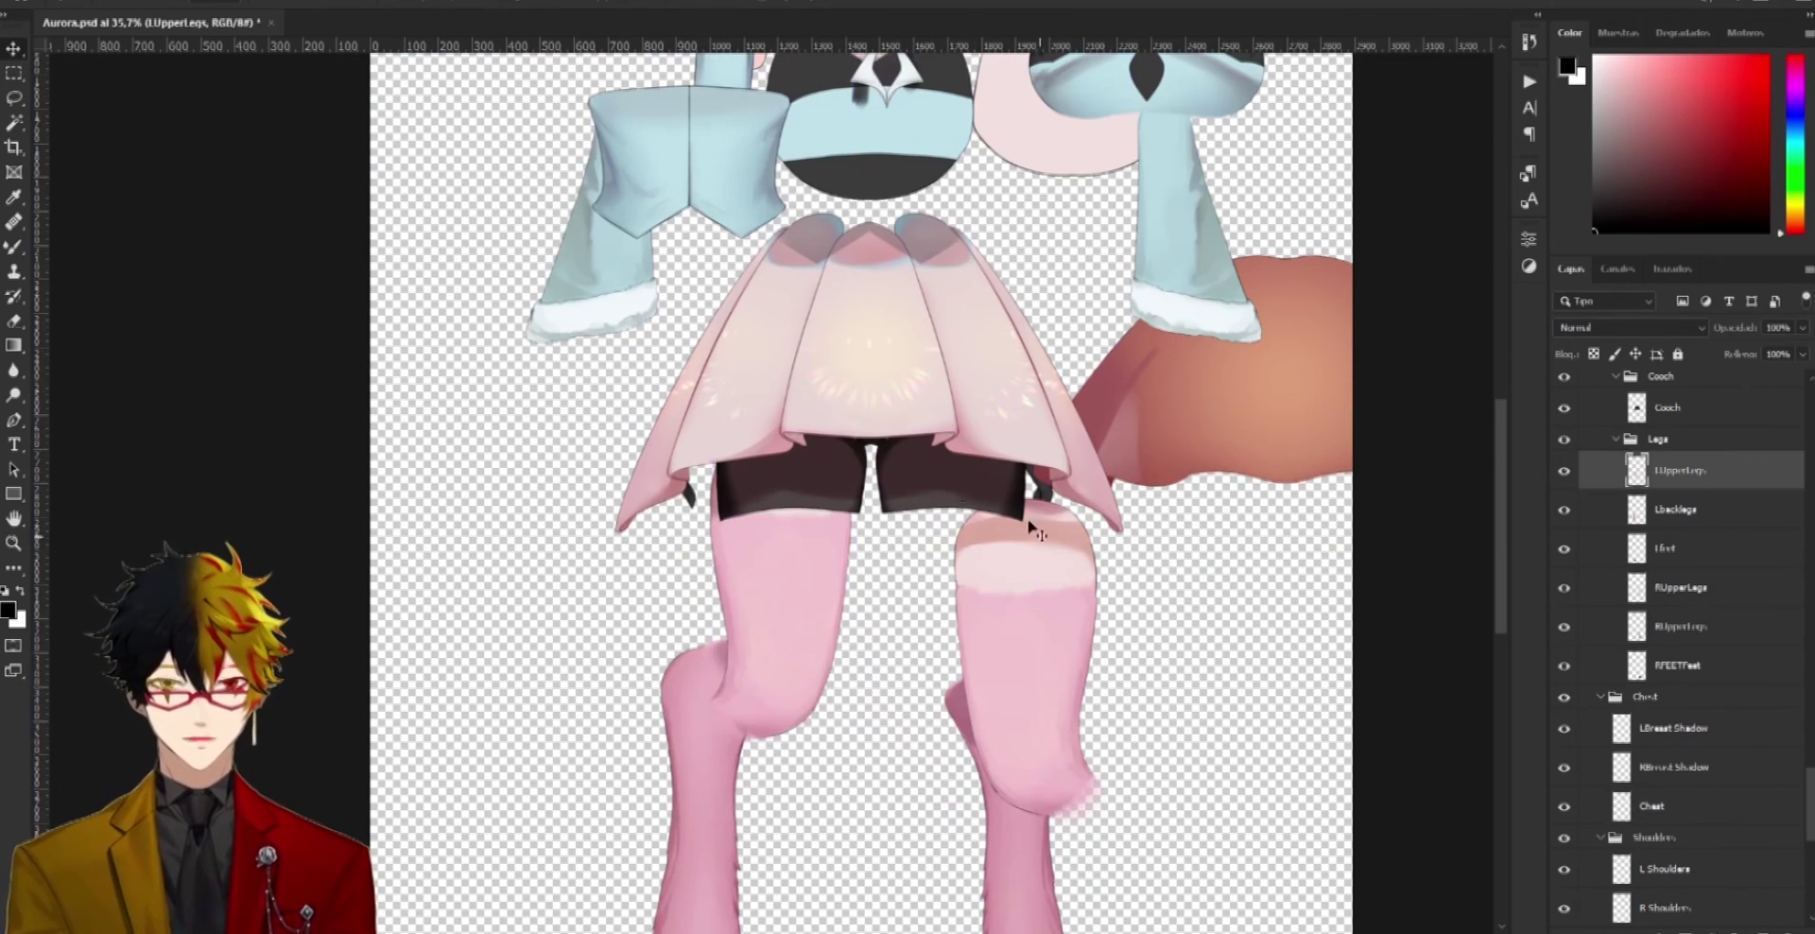
scroll(998, 191, "up", 6)
scroll(894, 423, "up", 5)
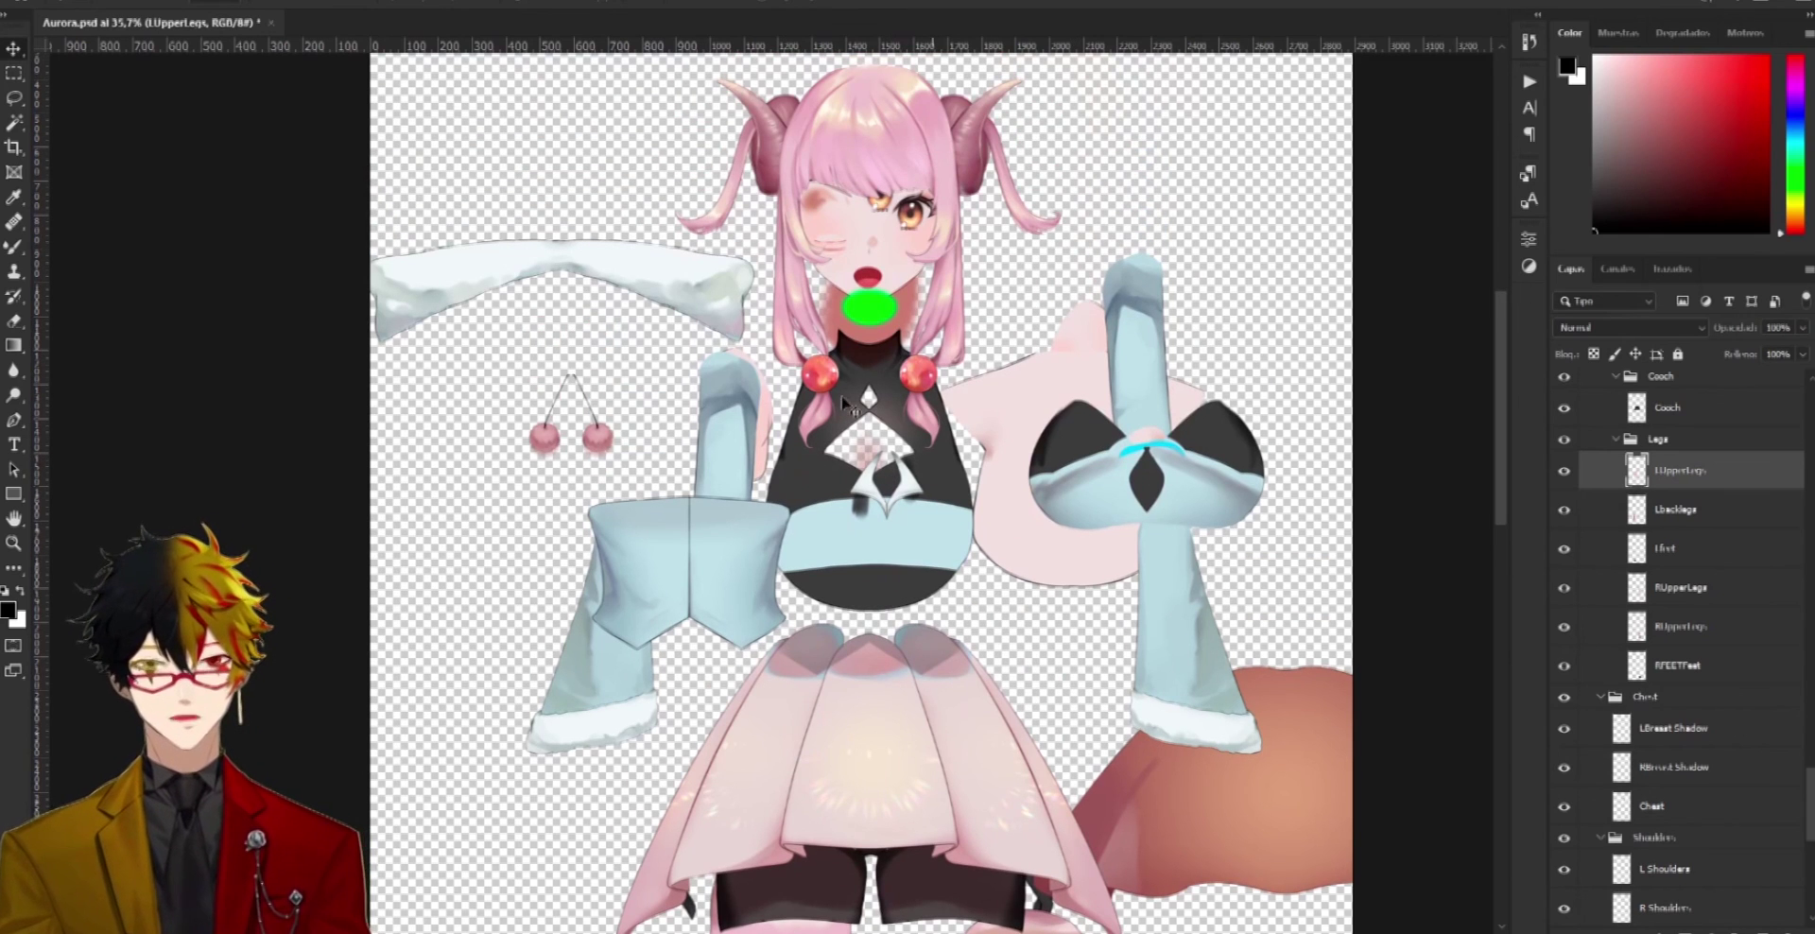